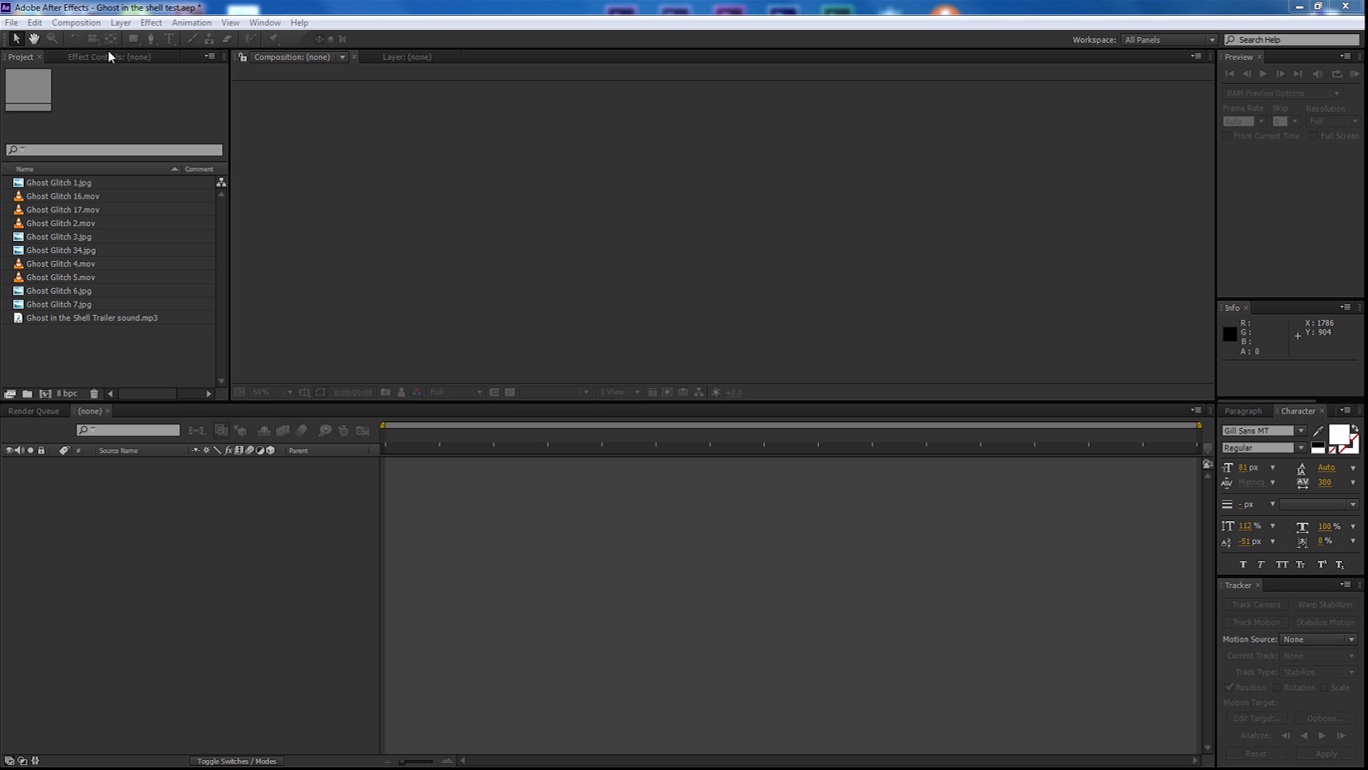
Create a composition named Ghost in the Shell and add Ghost in the Shell Trailer sound.mp3 as its audio layer
click(70, 25)
click(107, 39)
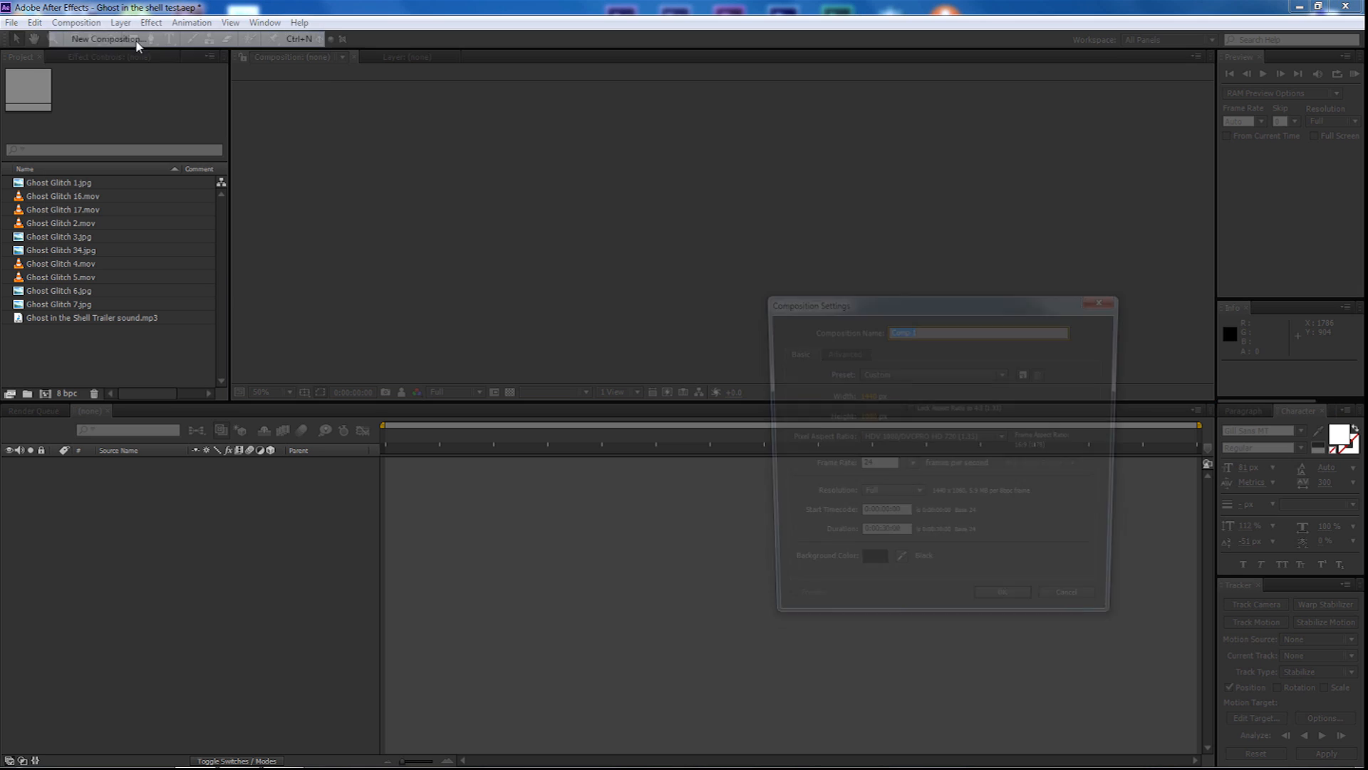
drag(705, 296, 552, 262)
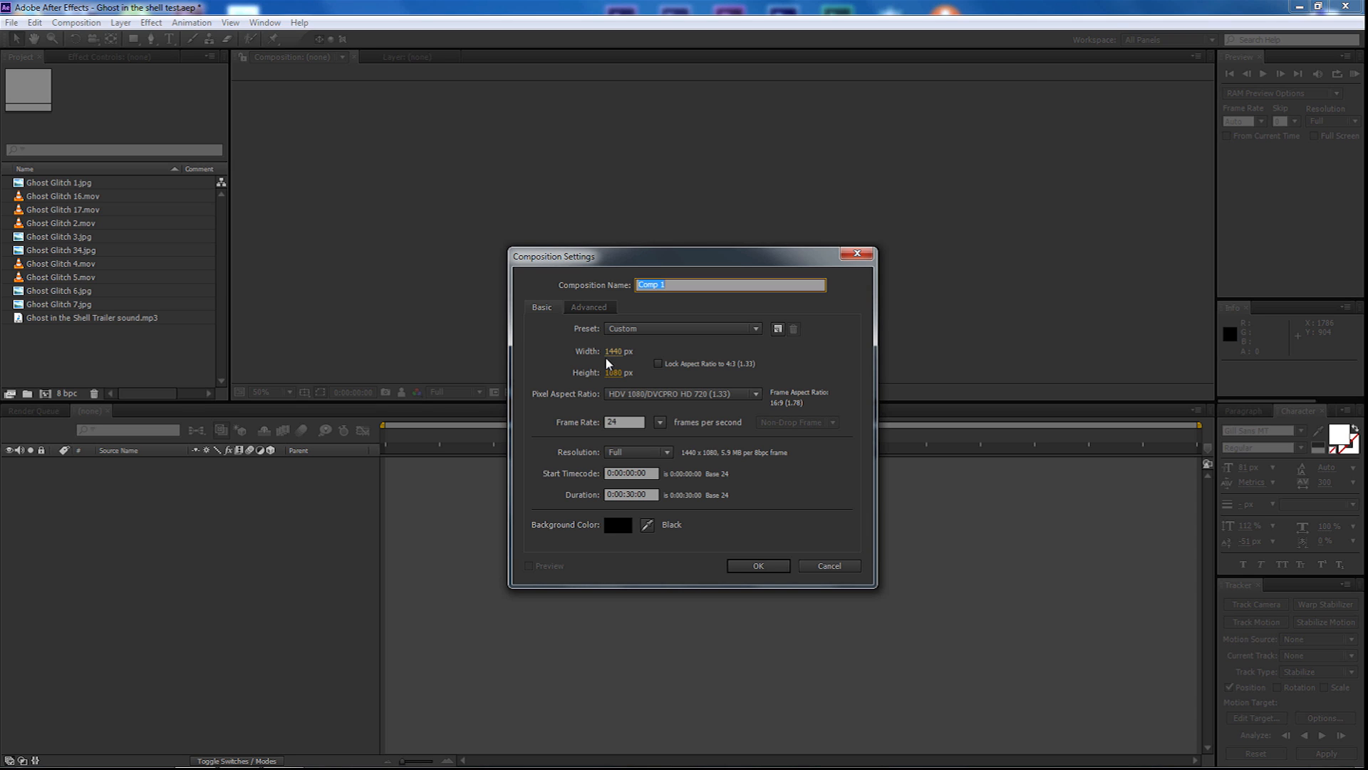
text(Ghost in the Shell)
click(768, 567)
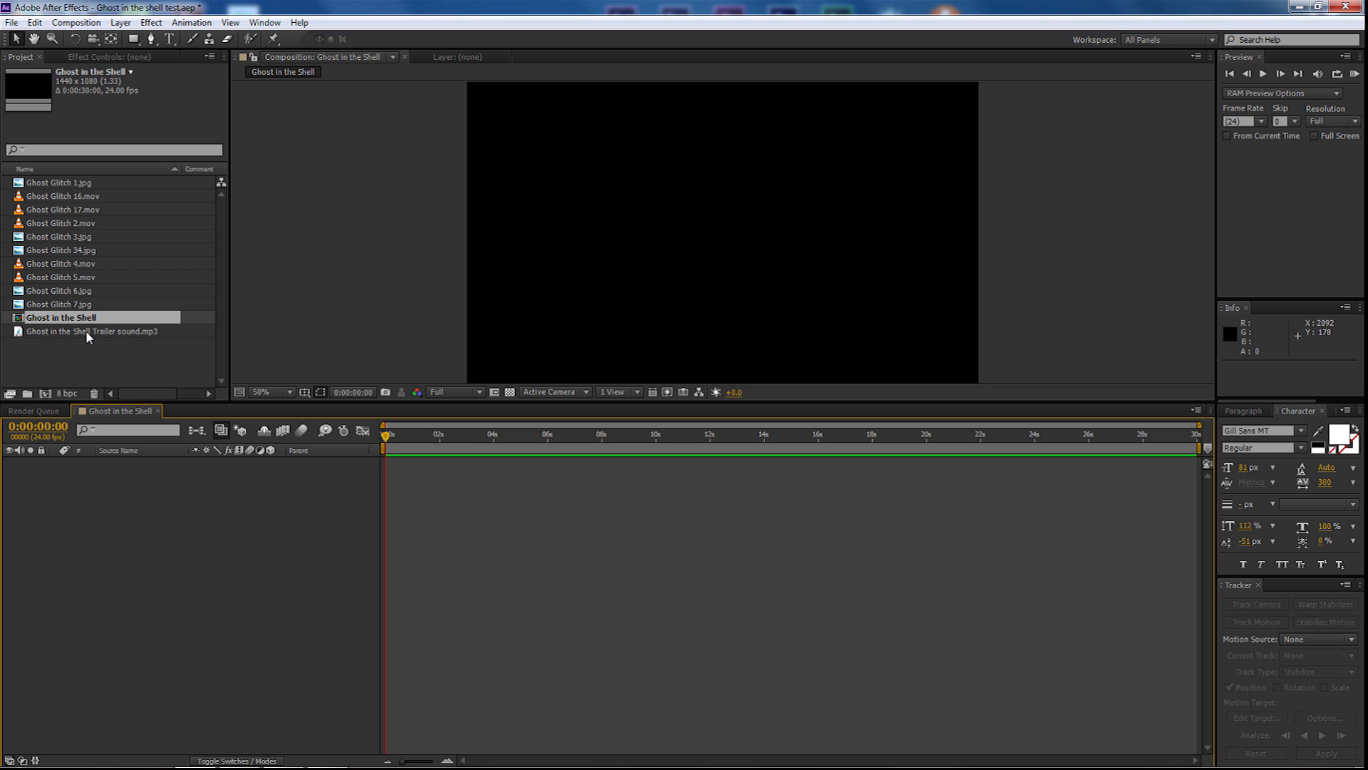
drag(79, 332, 132, 603)
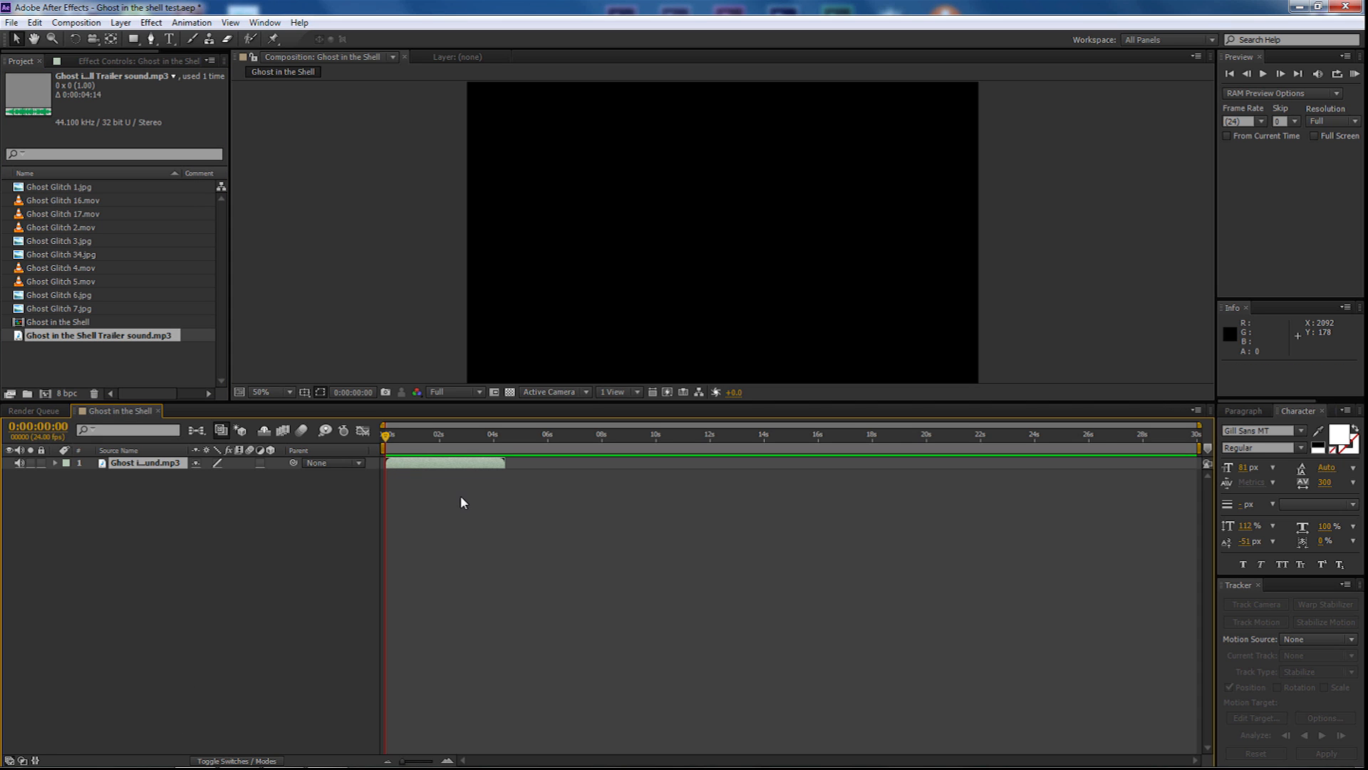
Close the Render Queue and widen the Project panel
click(50, 411)
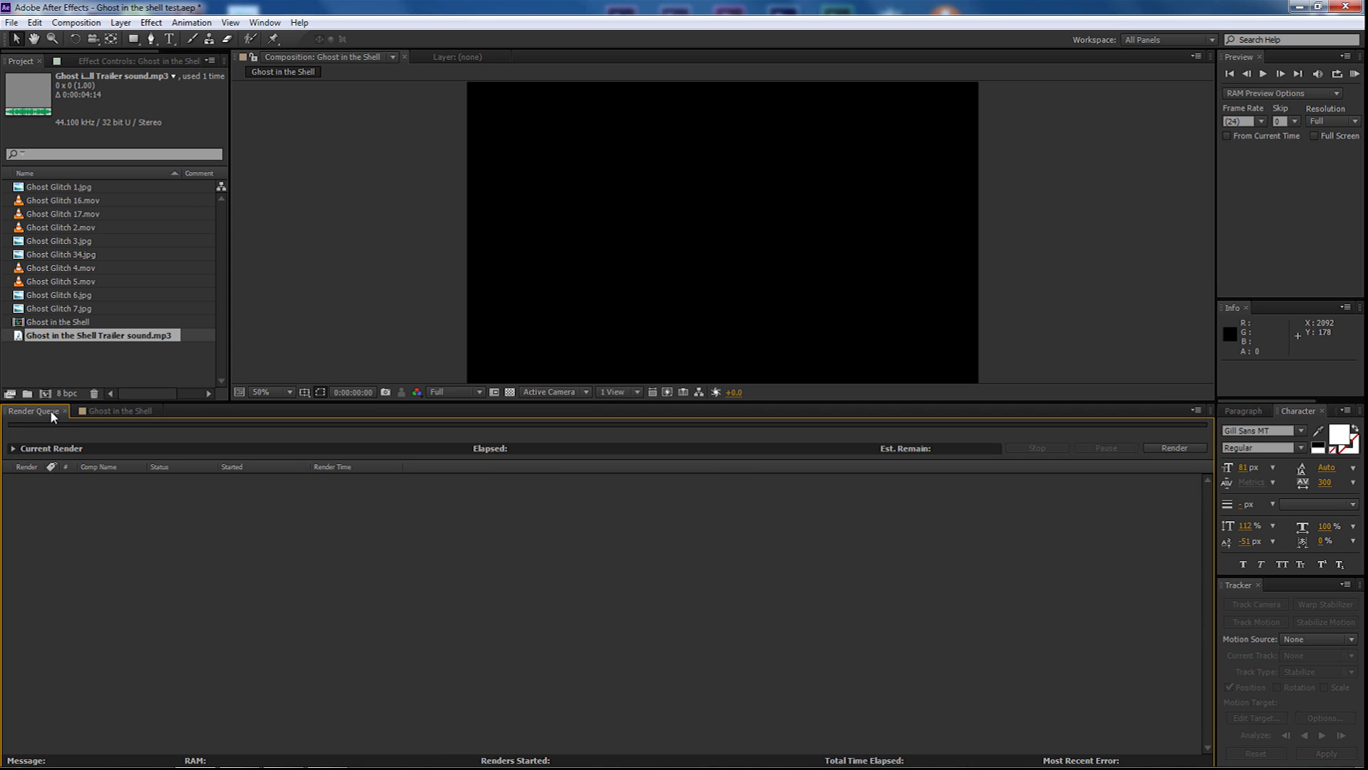
click(65, 412)
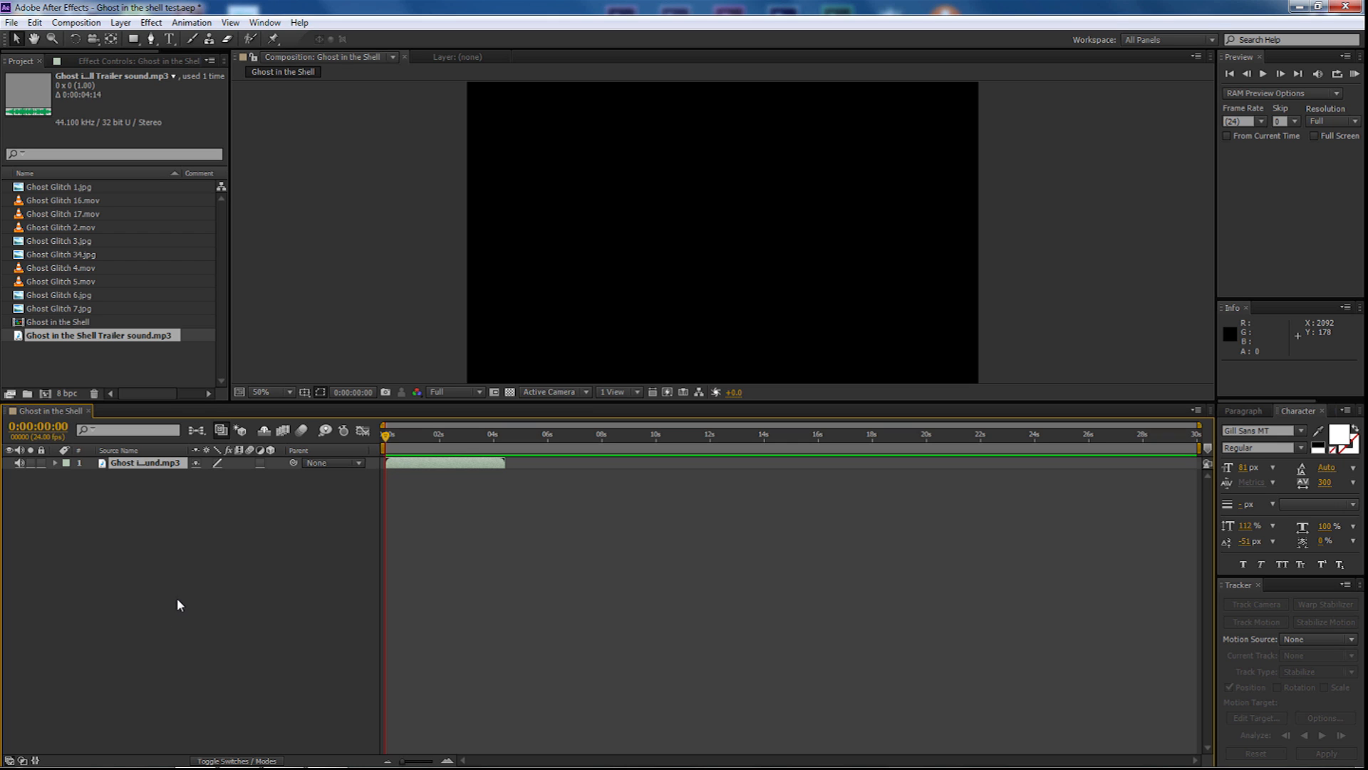
drag(229, 315, 313, 233)
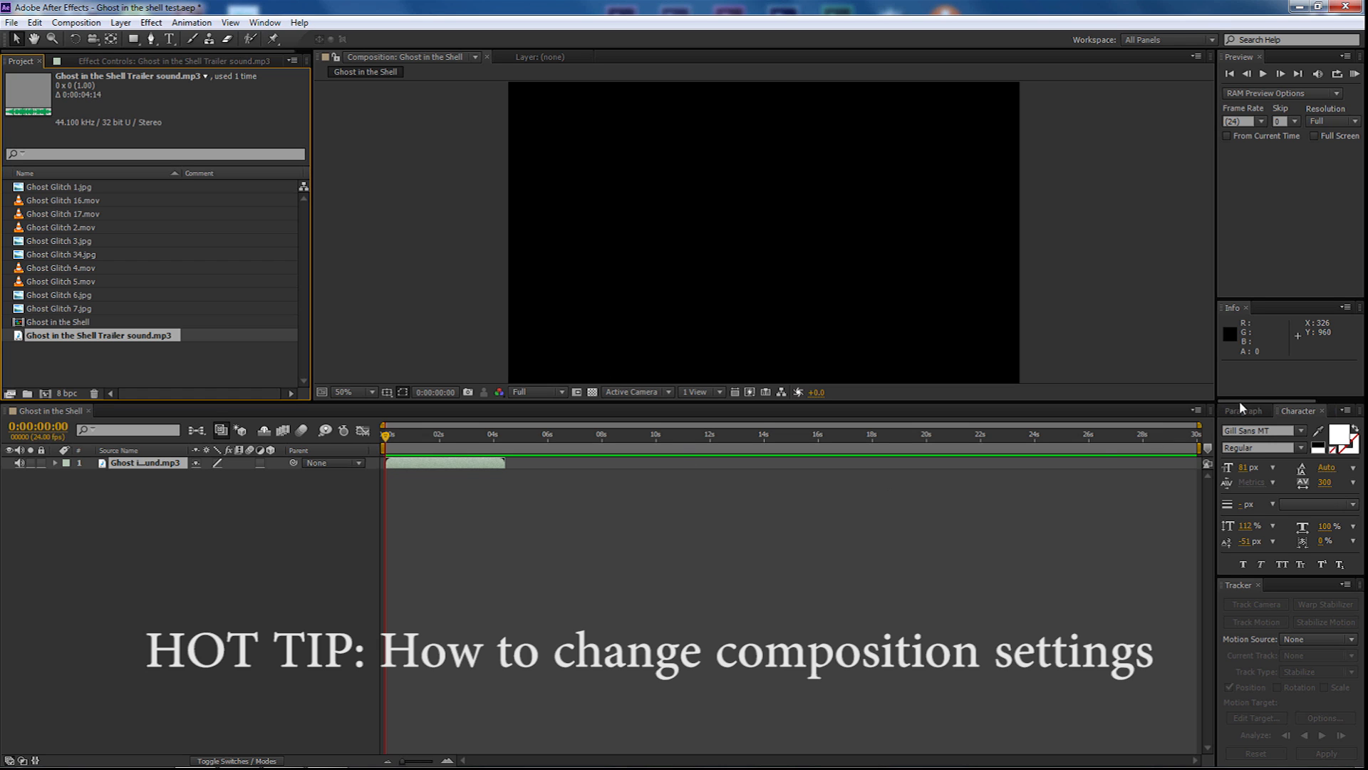
Set the Ghost in the Shell composition's duration to 0:00:14:30
click(1197, 413)
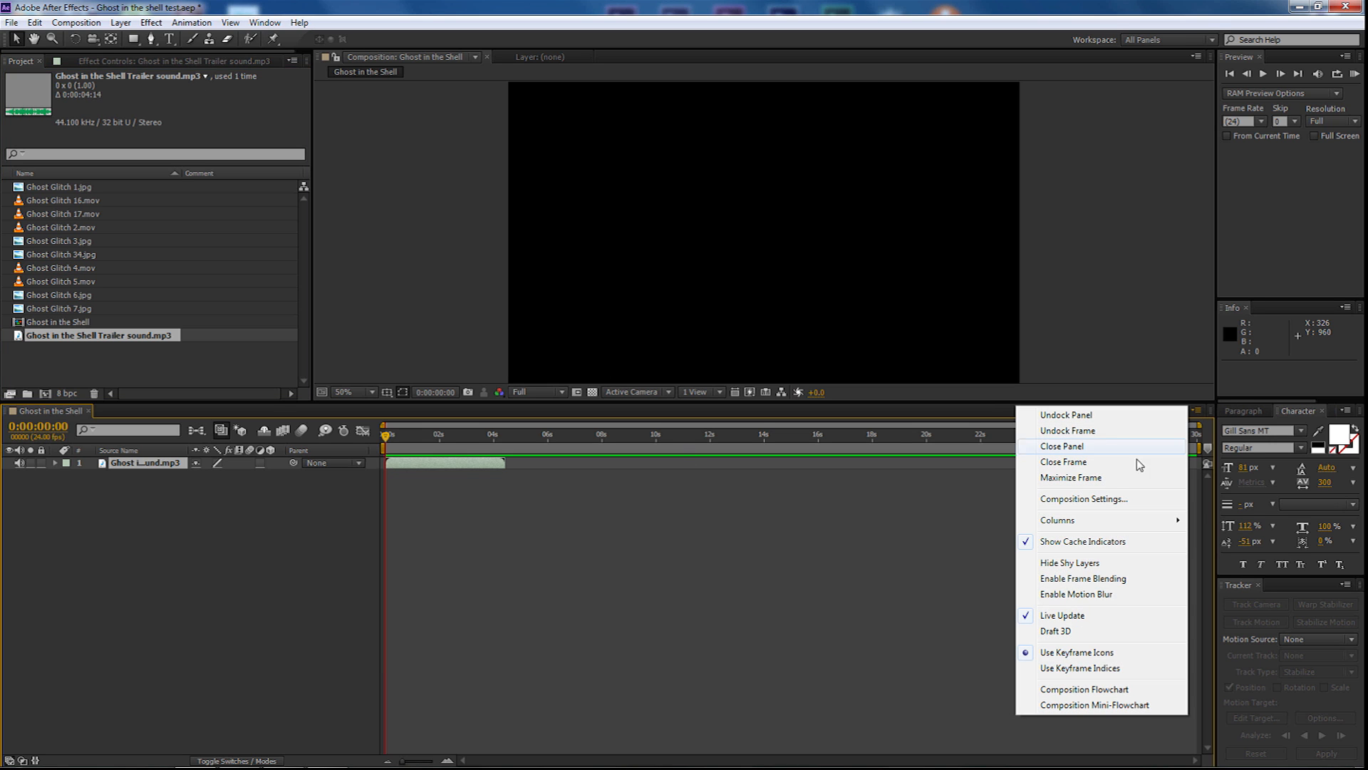
click(1077, 500)
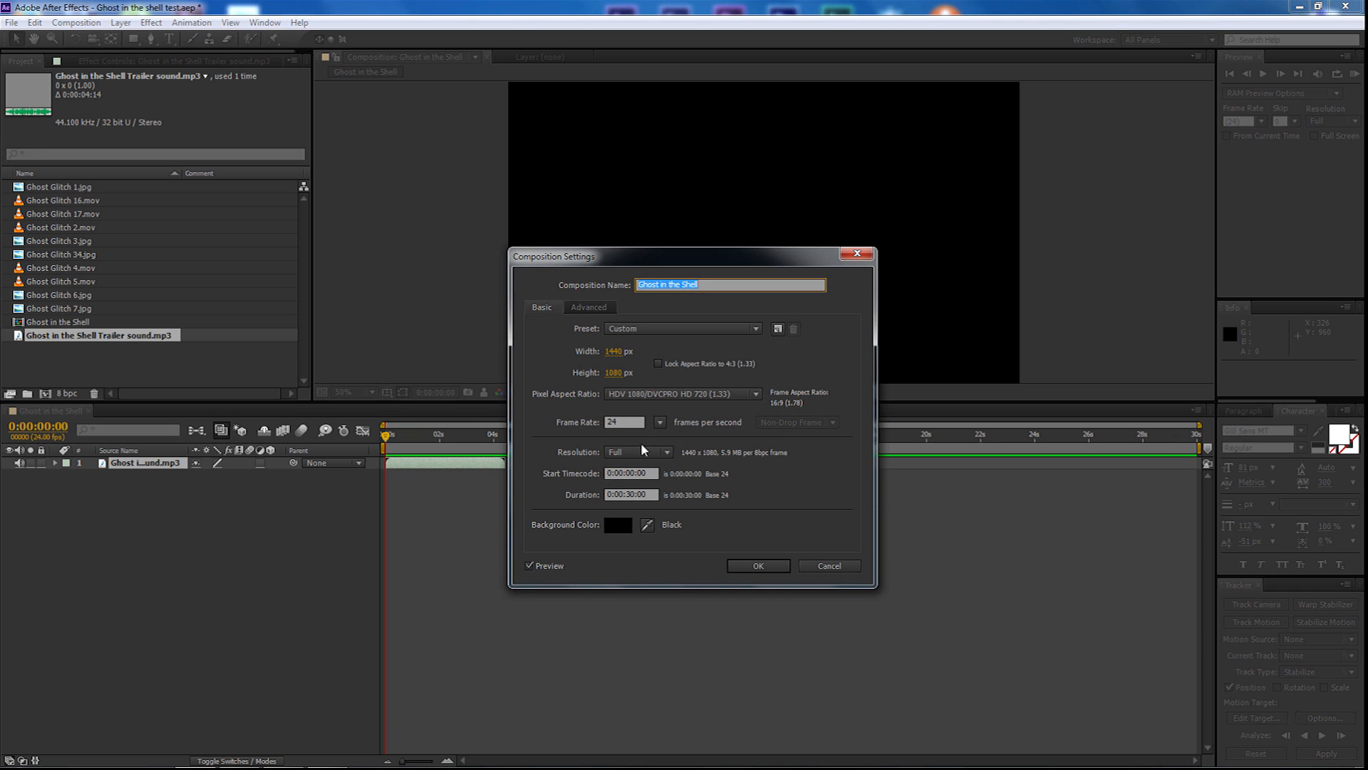
double_click(630, 494)
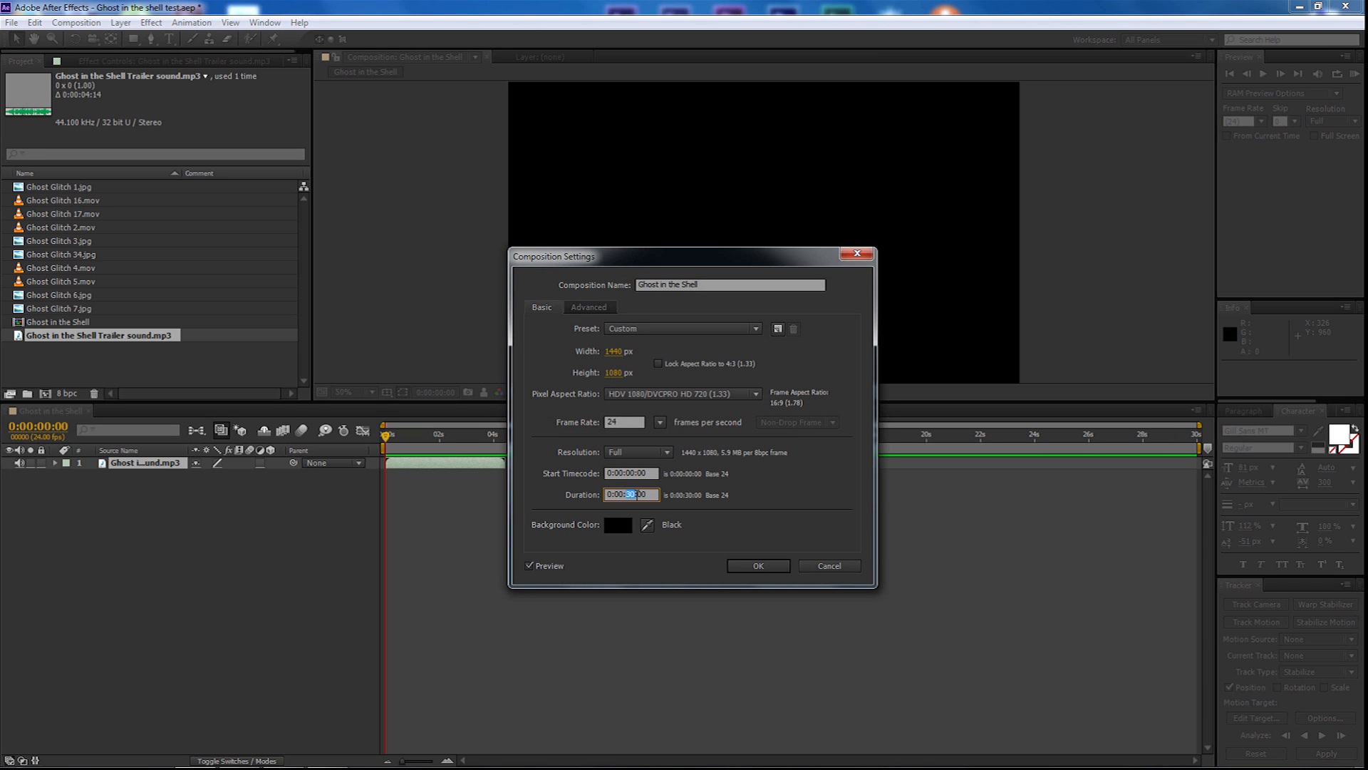
text(14)
double_click(643, 494)
text(30)
click(752, 566)
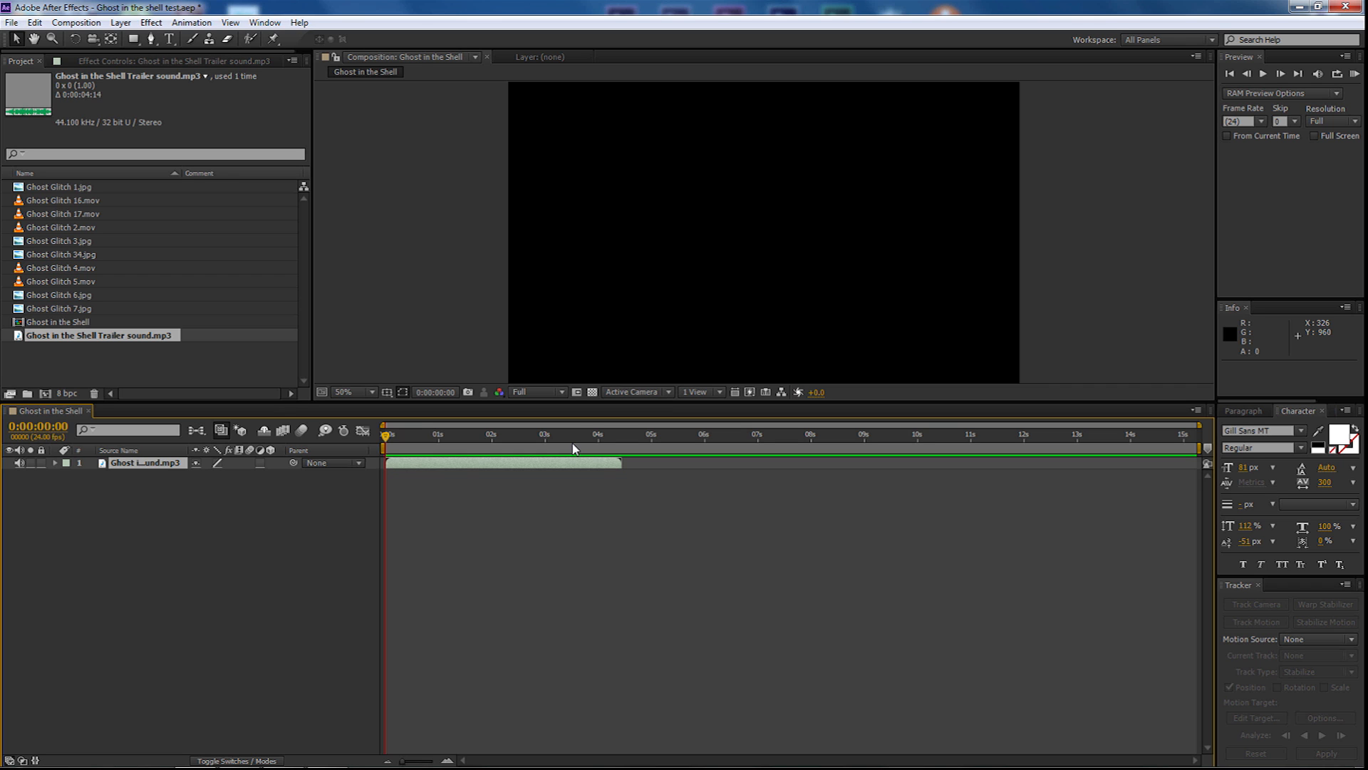
Add Ghost Glitch 6.jpg and Ghost Glitch 7.jpg above the audio layer and trim both to the first frame
click(62, 295)
shift+click(61, 307)
drag(61, 306, 128, 465)
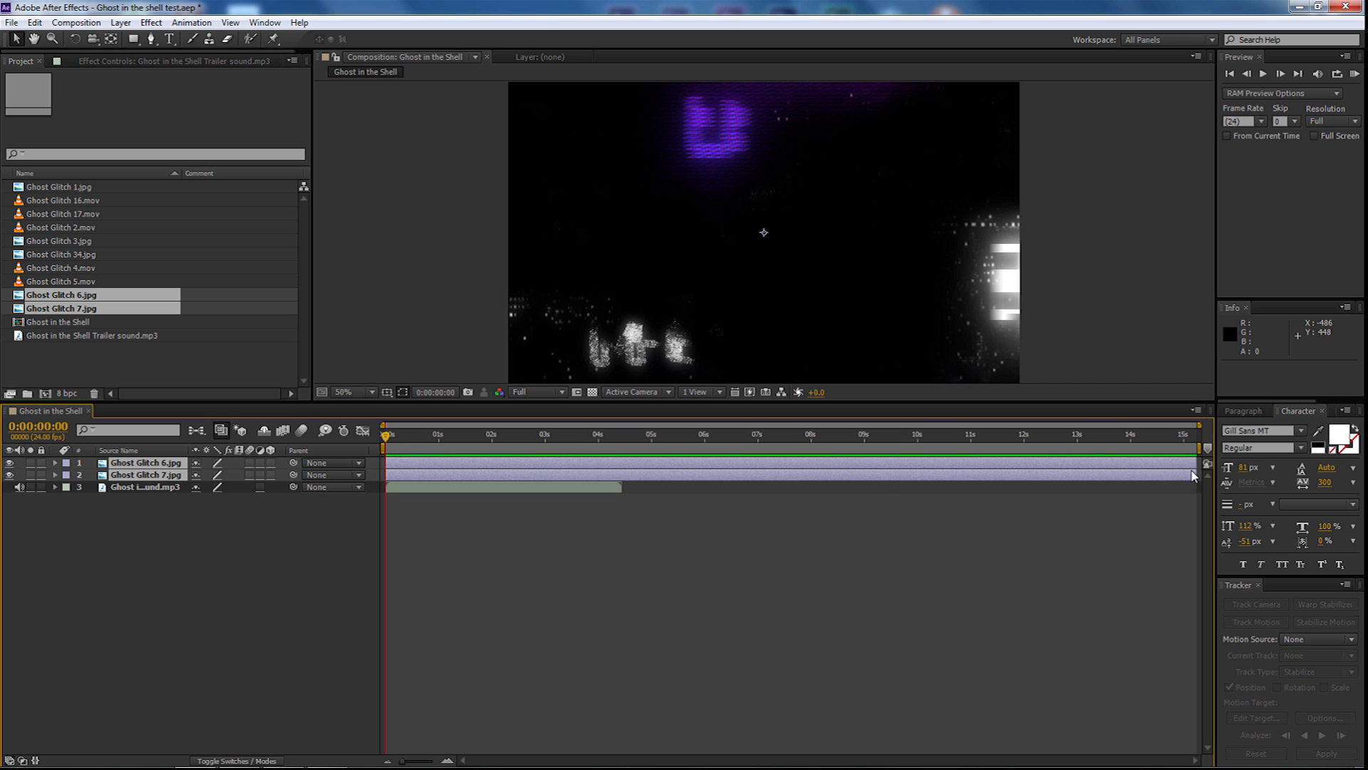
drag(1198, 475, 387, 484)
drag(398, 760, 437, 761)
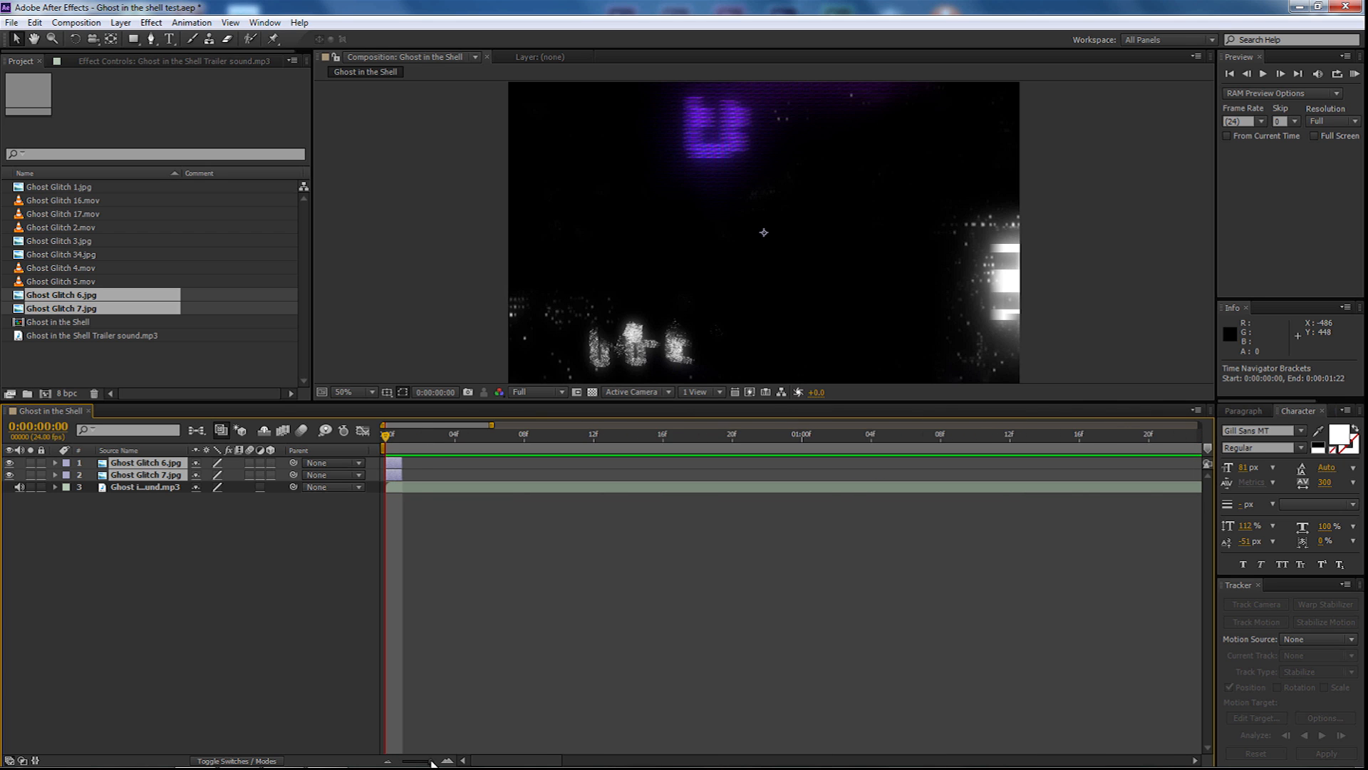
click(412, 437)
drag(413, 436, 385, 437)
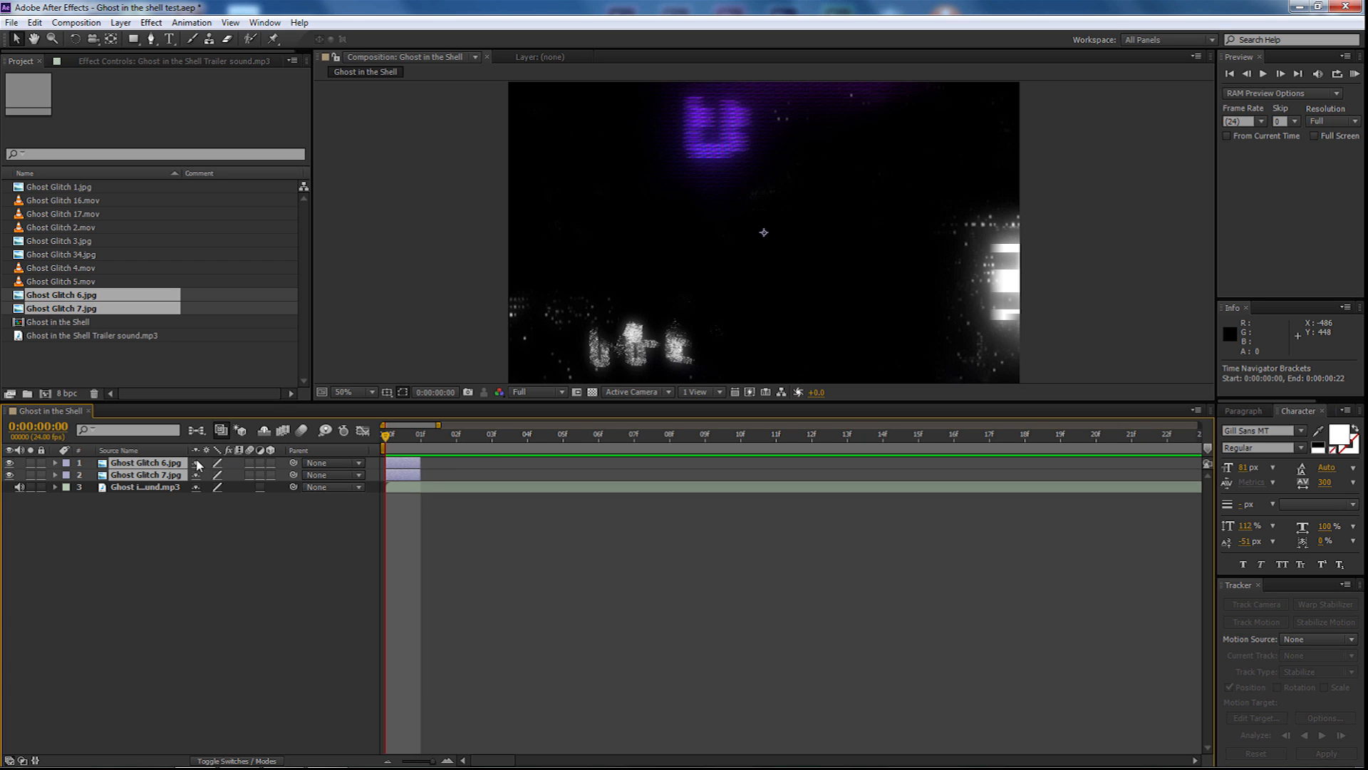
Scale the Ghost Glitch 6.jpg and Ghost Glitch 7.jpg layers to 50%
key(s)
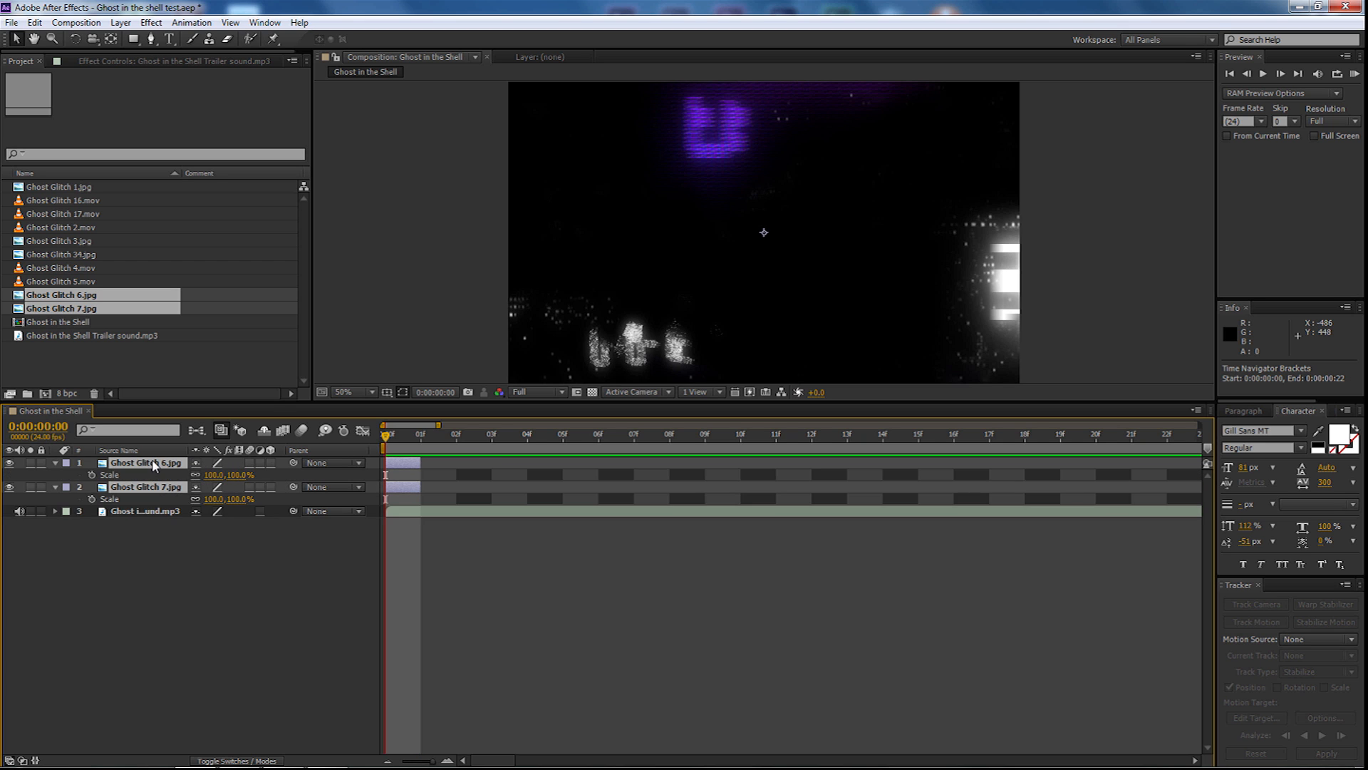
drag(234, 475, 207, 484)
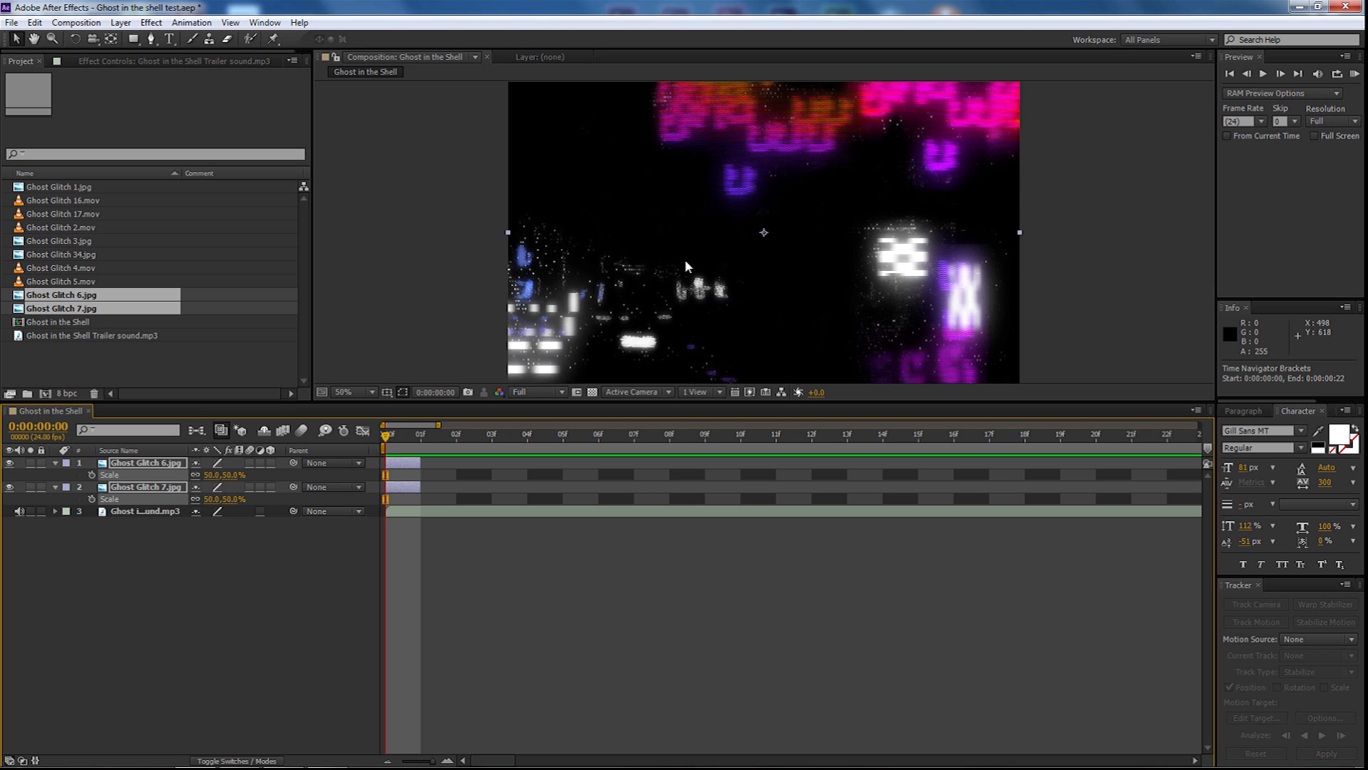
drag(433, 761, 401, 762)
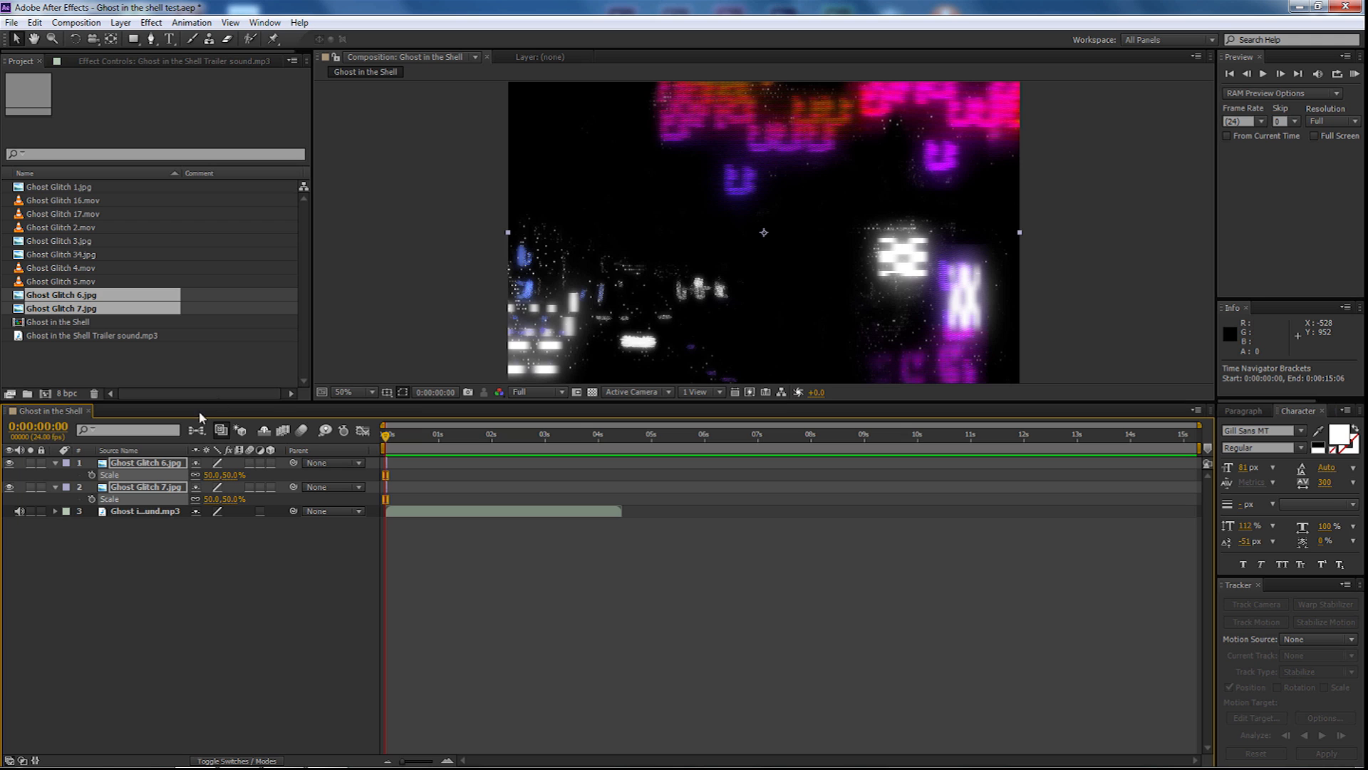
click(54, 463)
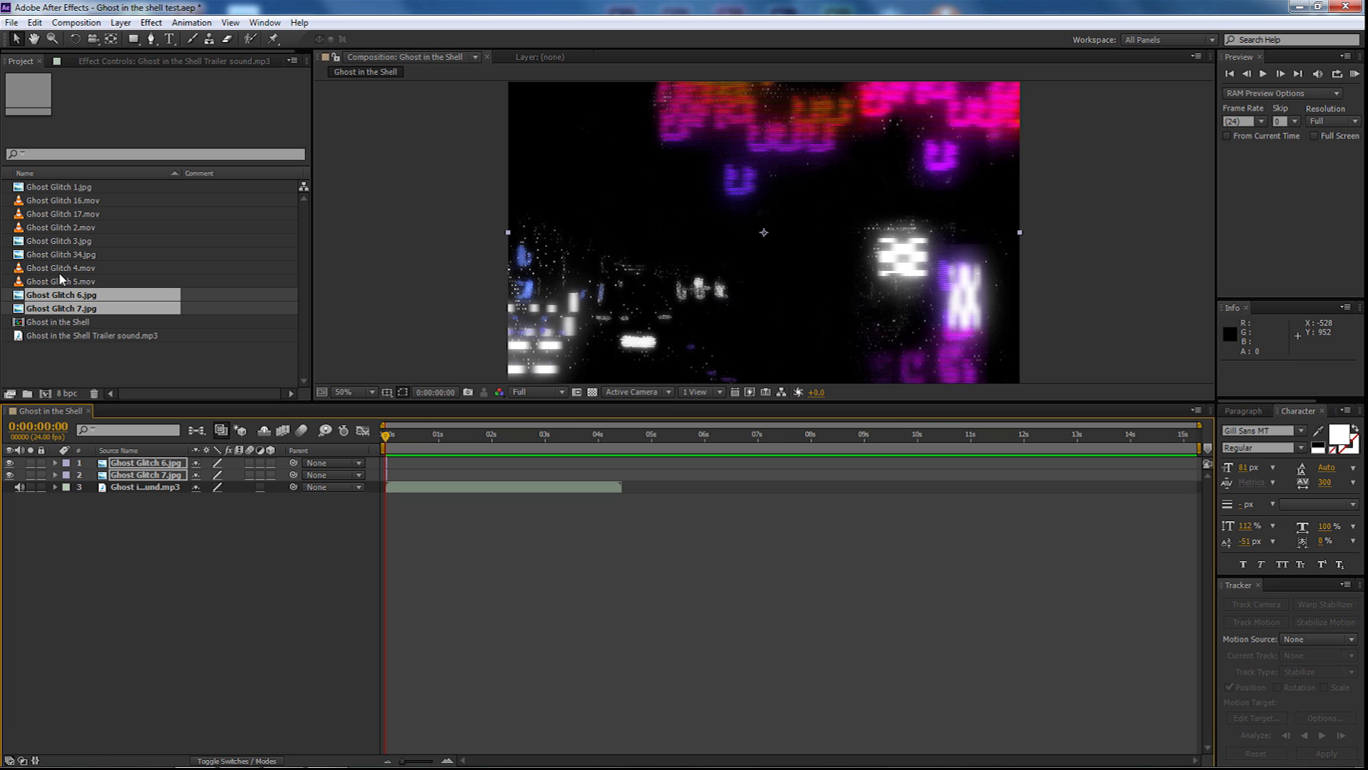
Add Ghost Glitch 34.jpg as the uppermost layer and trim it to end at frame 4
drag(67, 258, 101, 462)
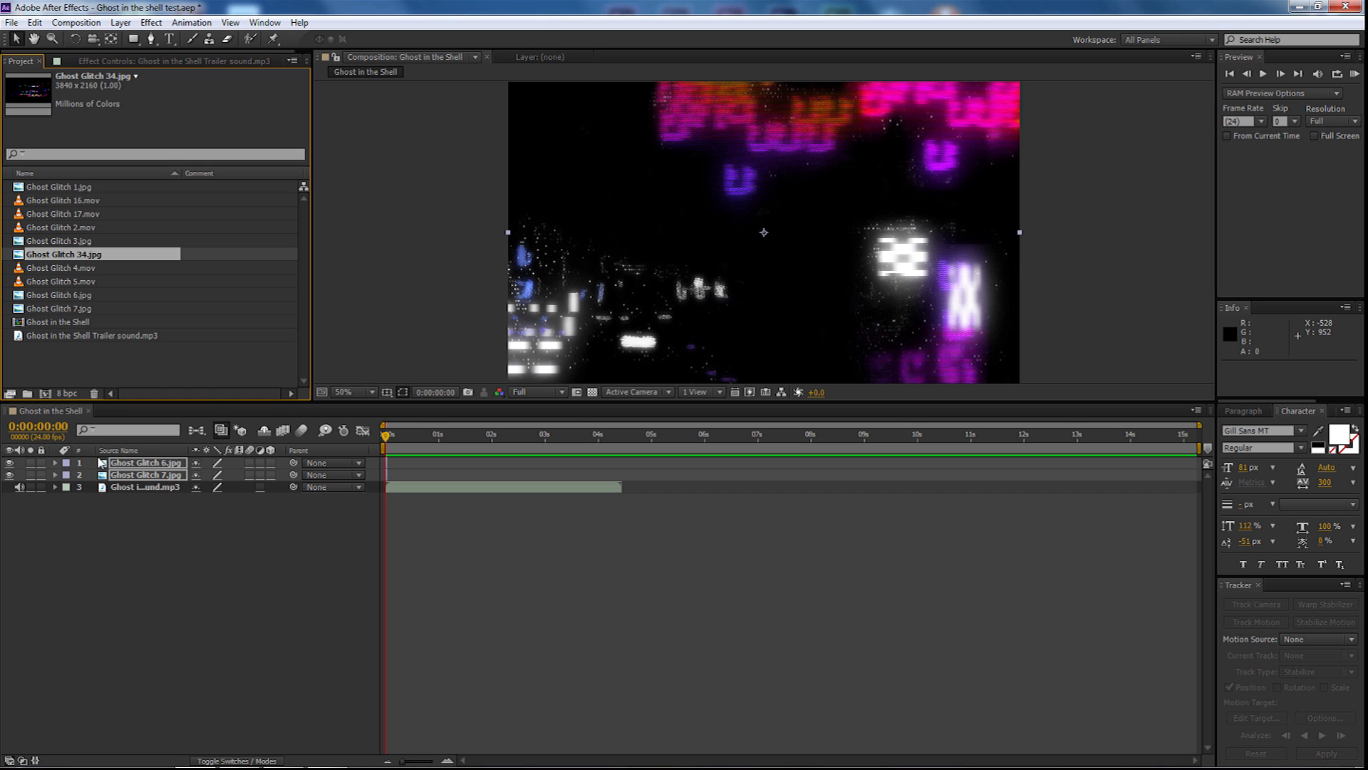
drag(93, 255, 104, 462)
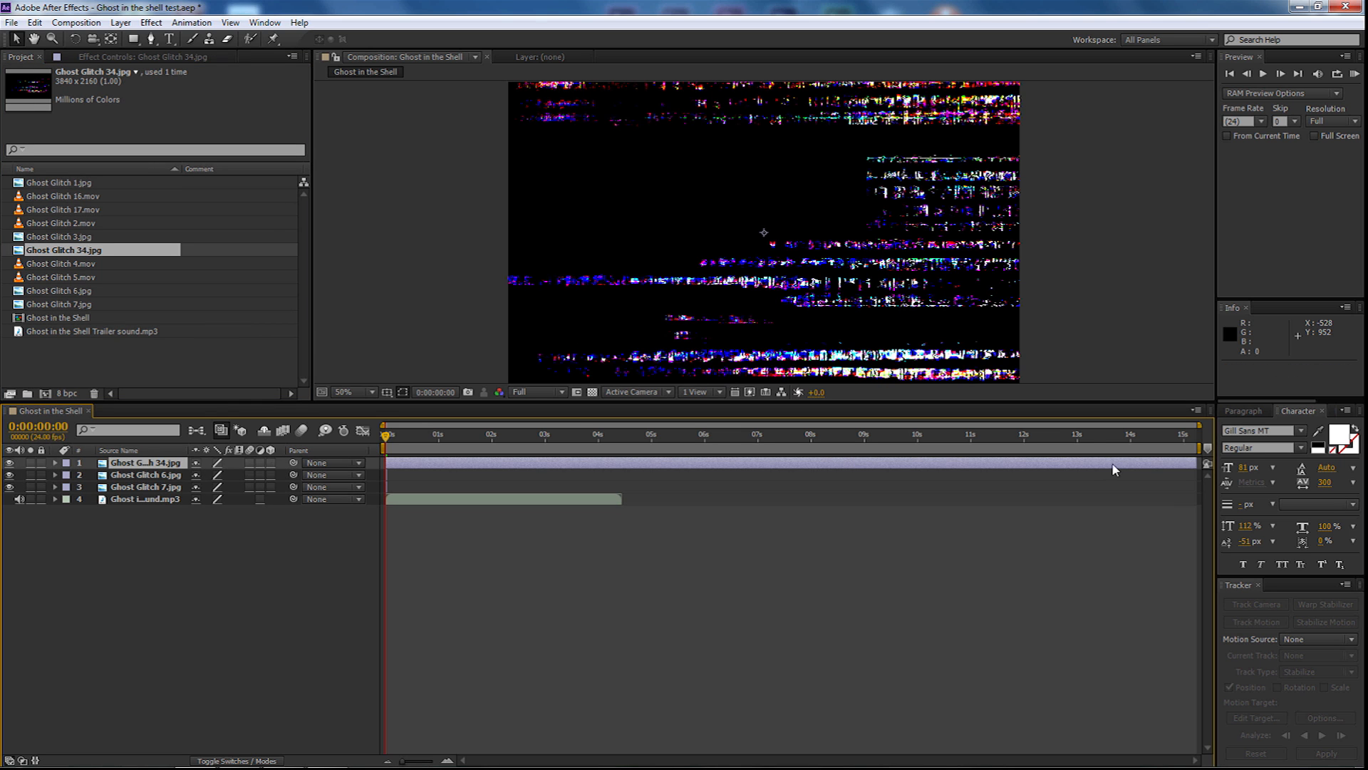
drag(1197, 464, 397, 506)
drag(404, 763, 431, 762)
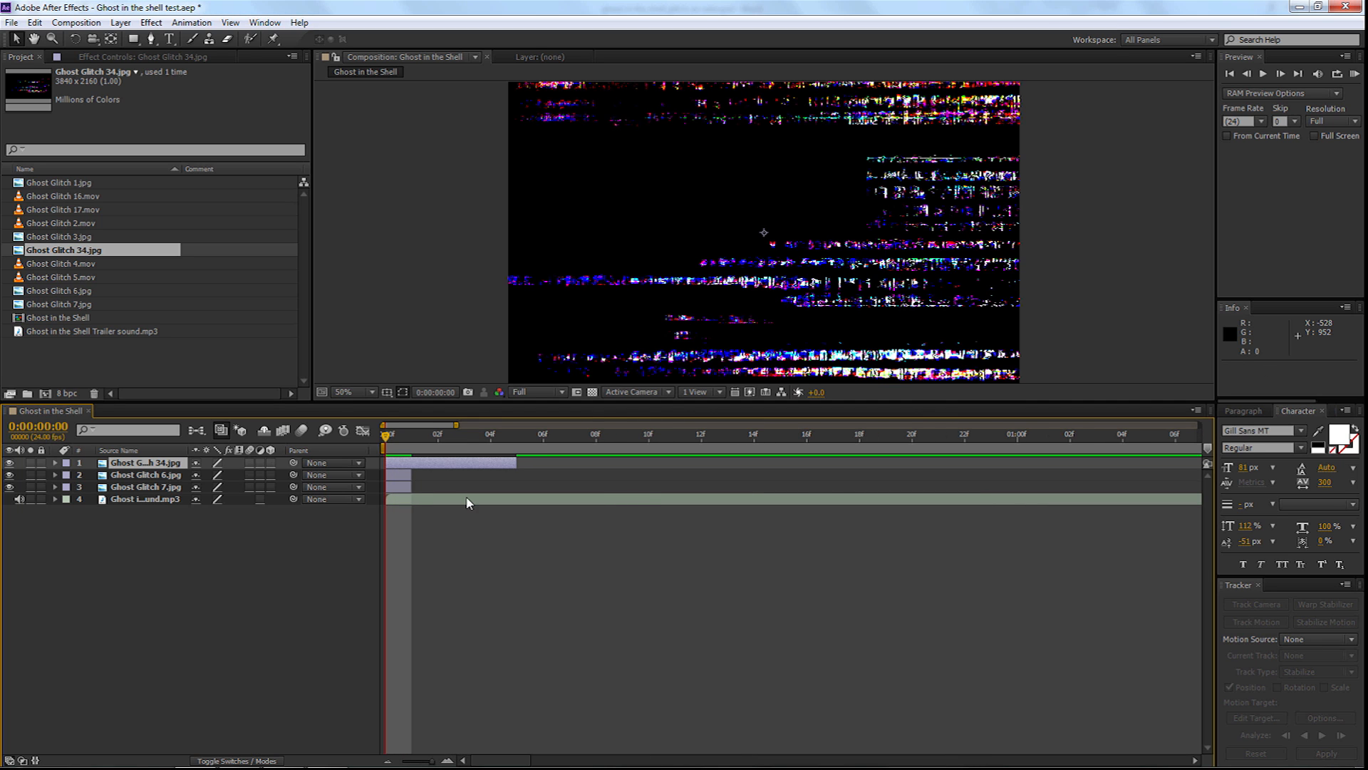
drag(386, 437, 491, 463)
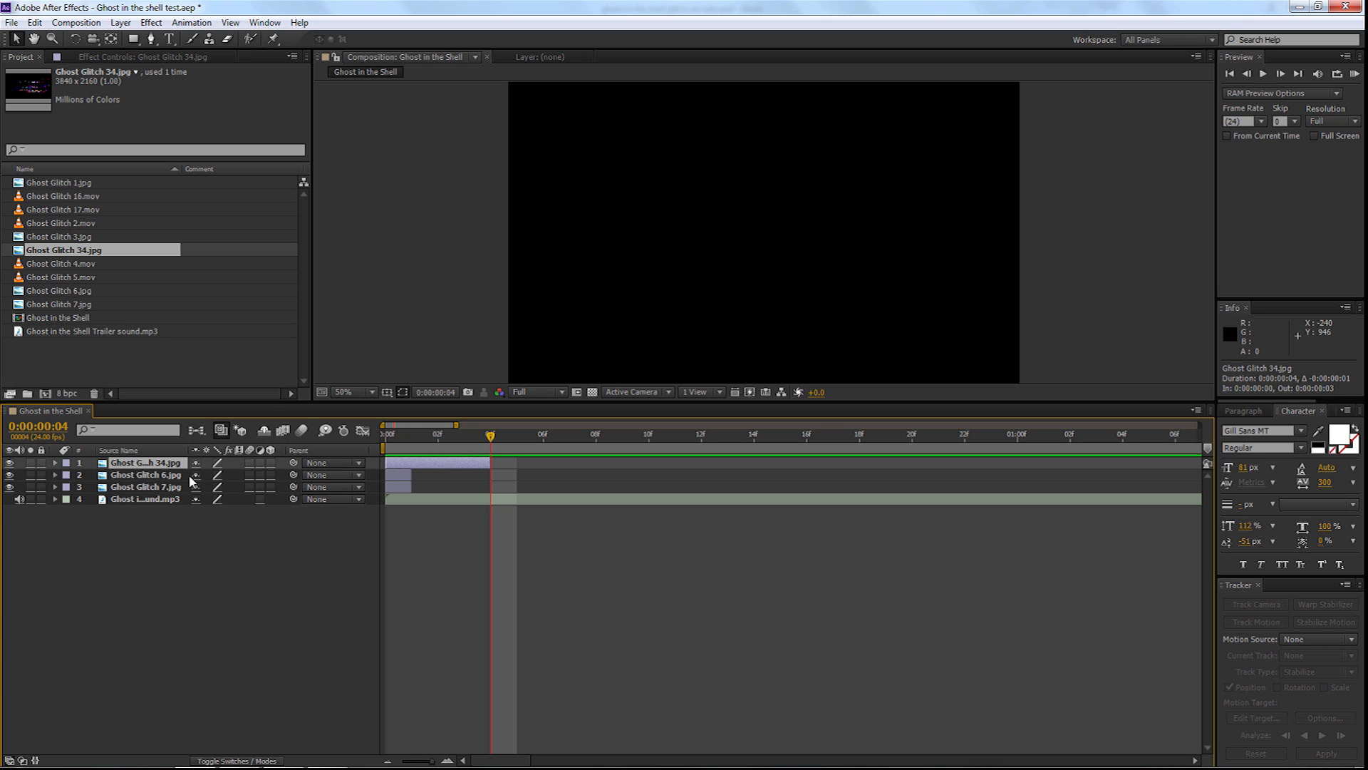
Set the blending mode of the three Ghost Glitch image layers to Screen and return to the first frame
shift+click(146, 487)
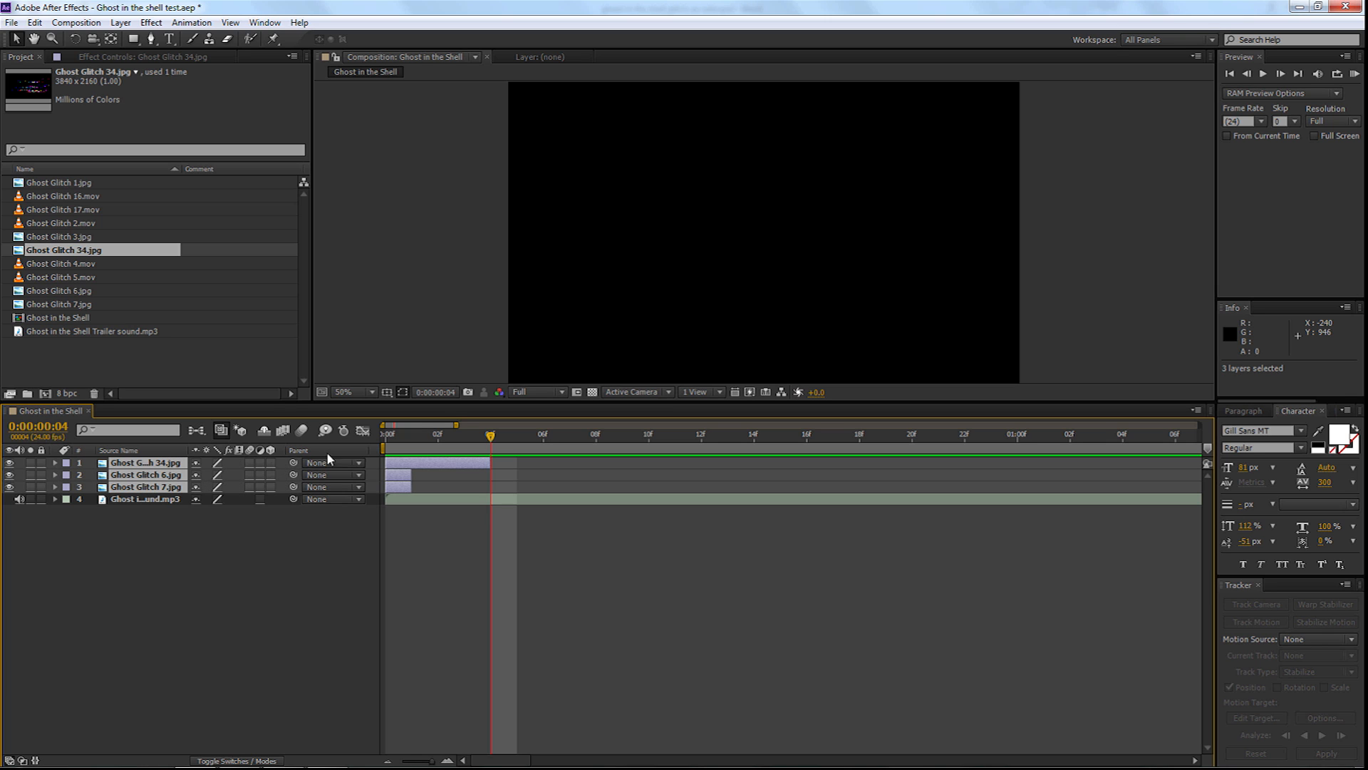
click(214, 761)
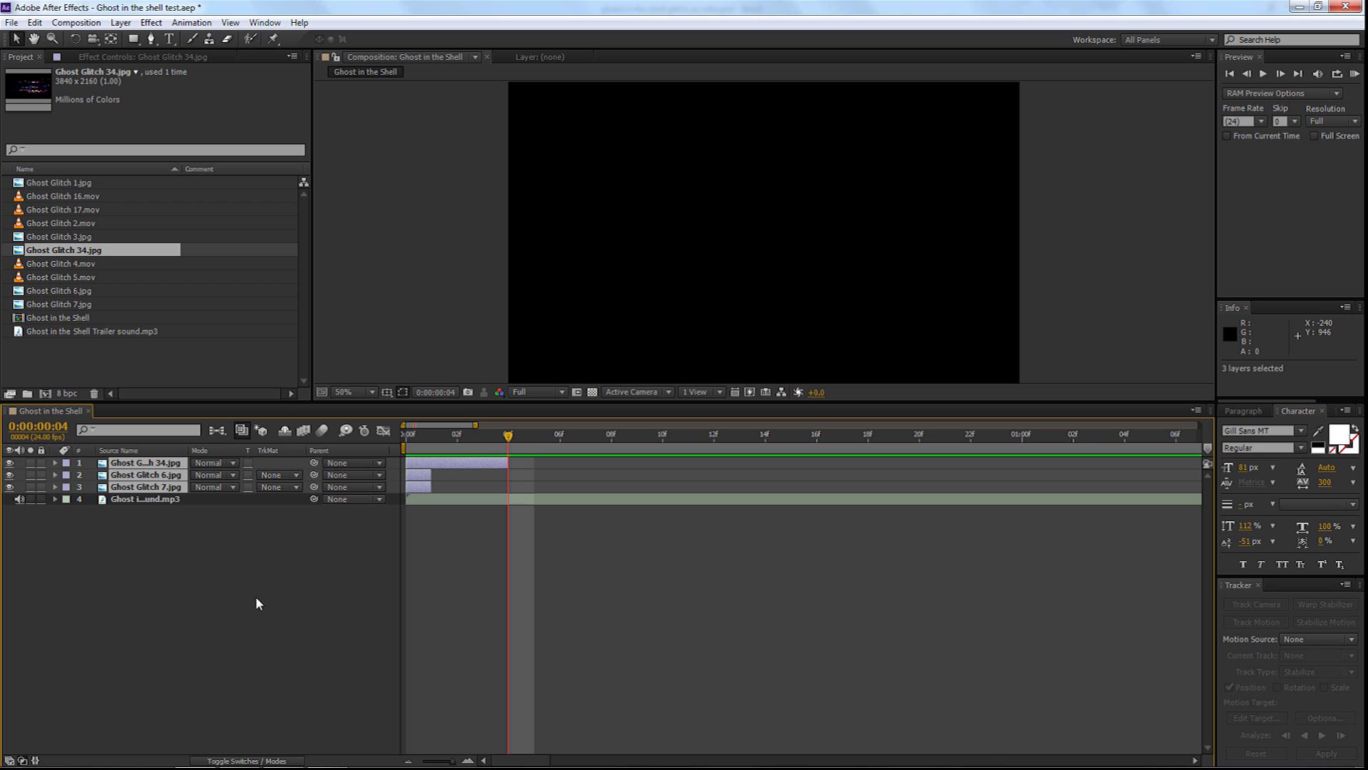
click(237, 469)
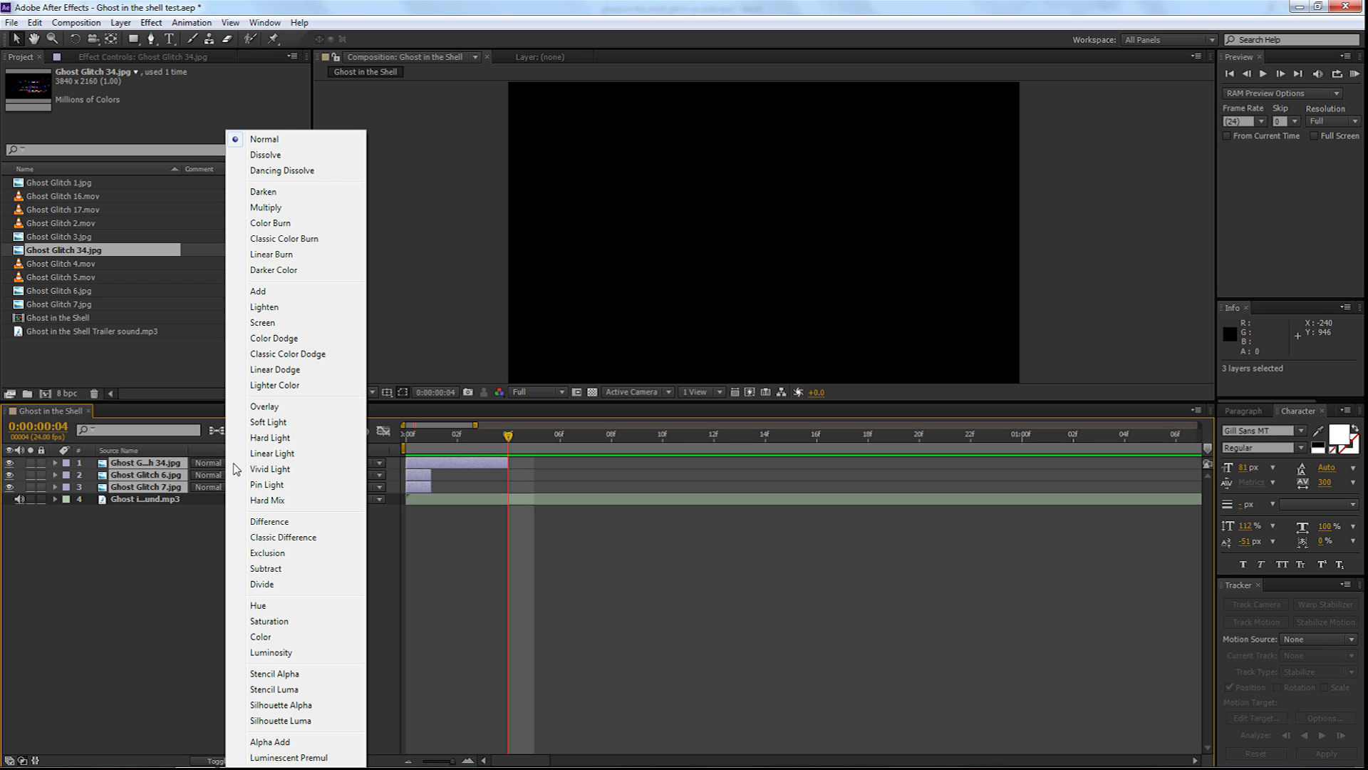
click(282, 322)
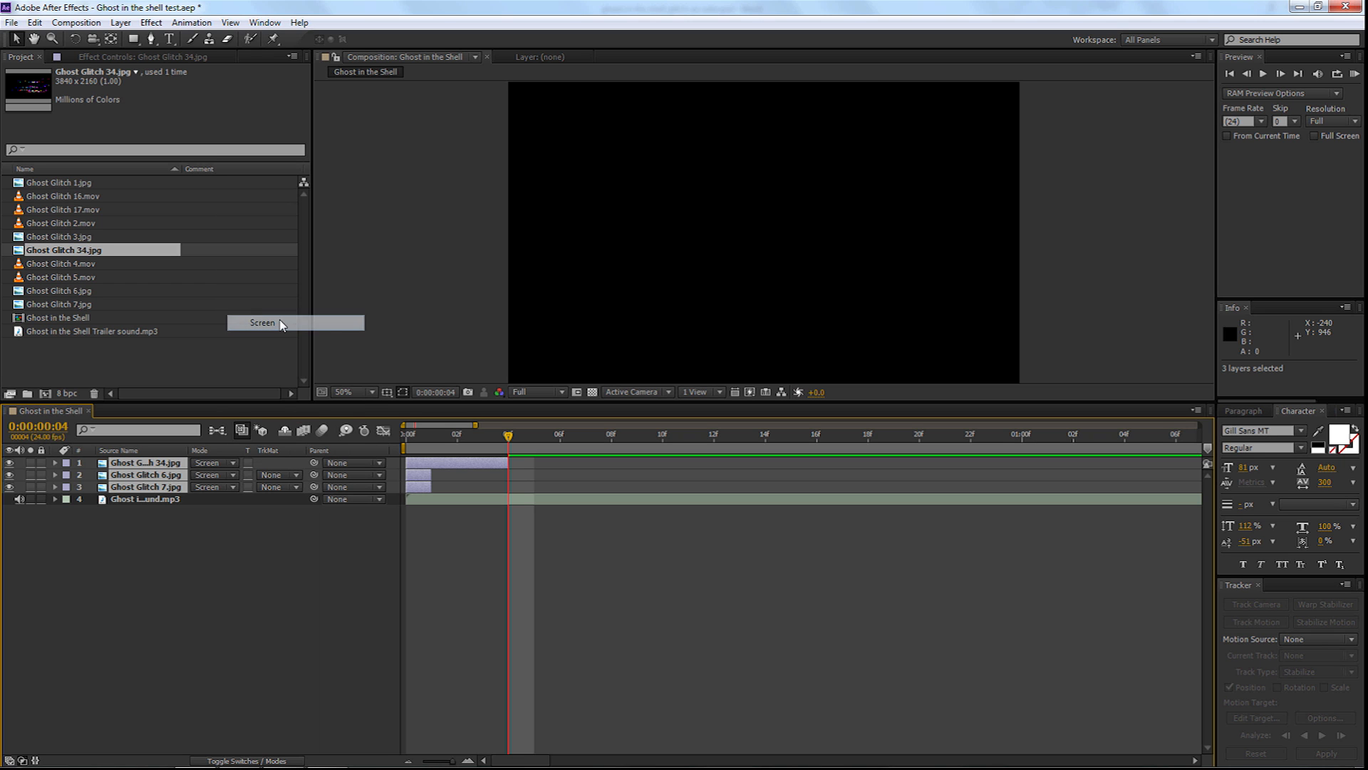
click(406, 435)
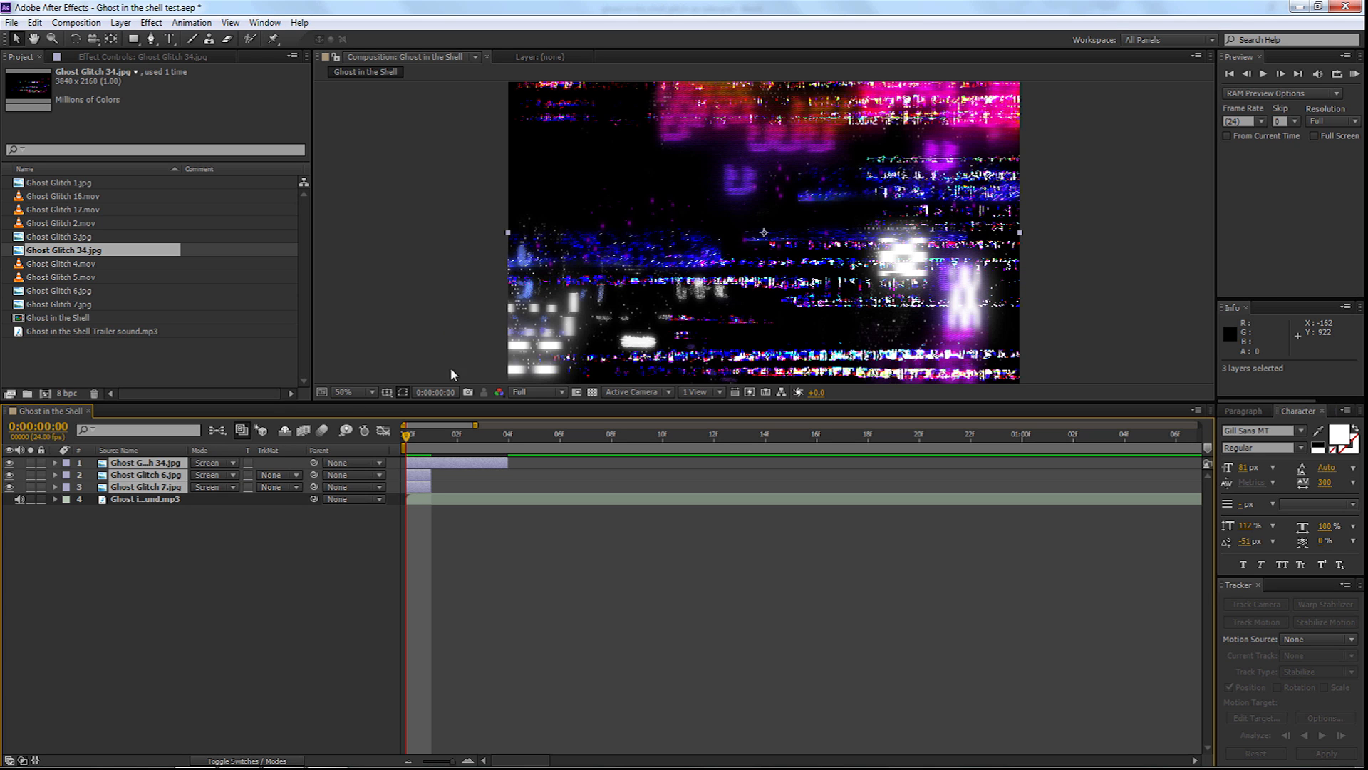
Switch the three image layers to Normal blending for comparison and restore Screen
click(210, 475)
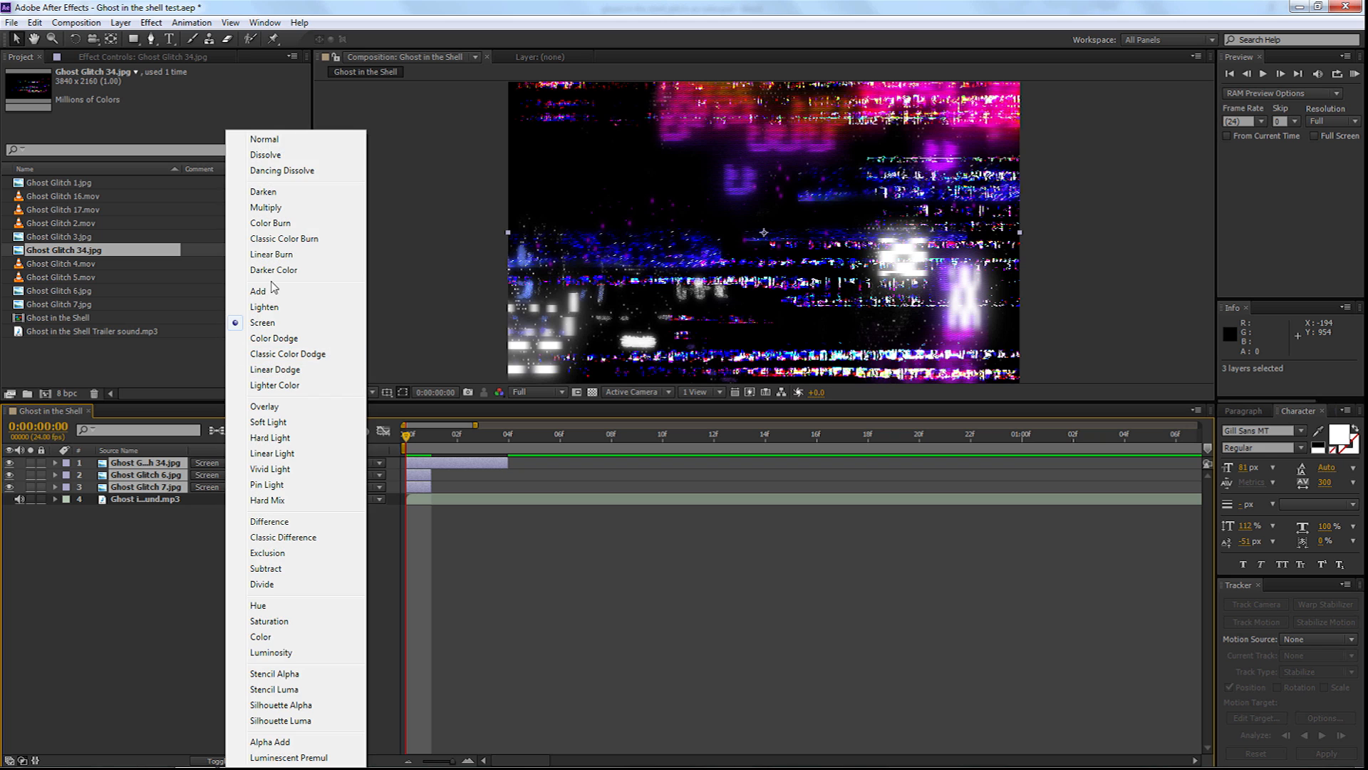
click(267, 145)
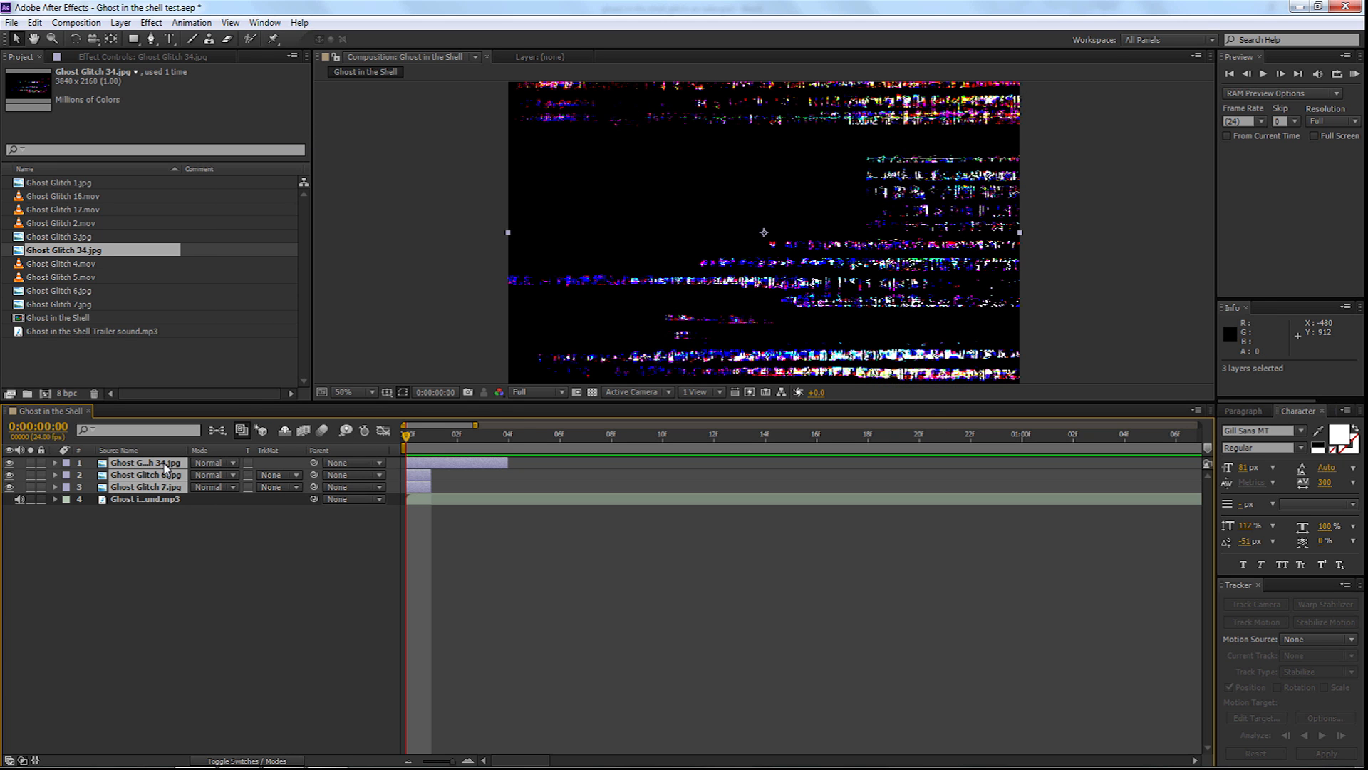
click(212, 463)
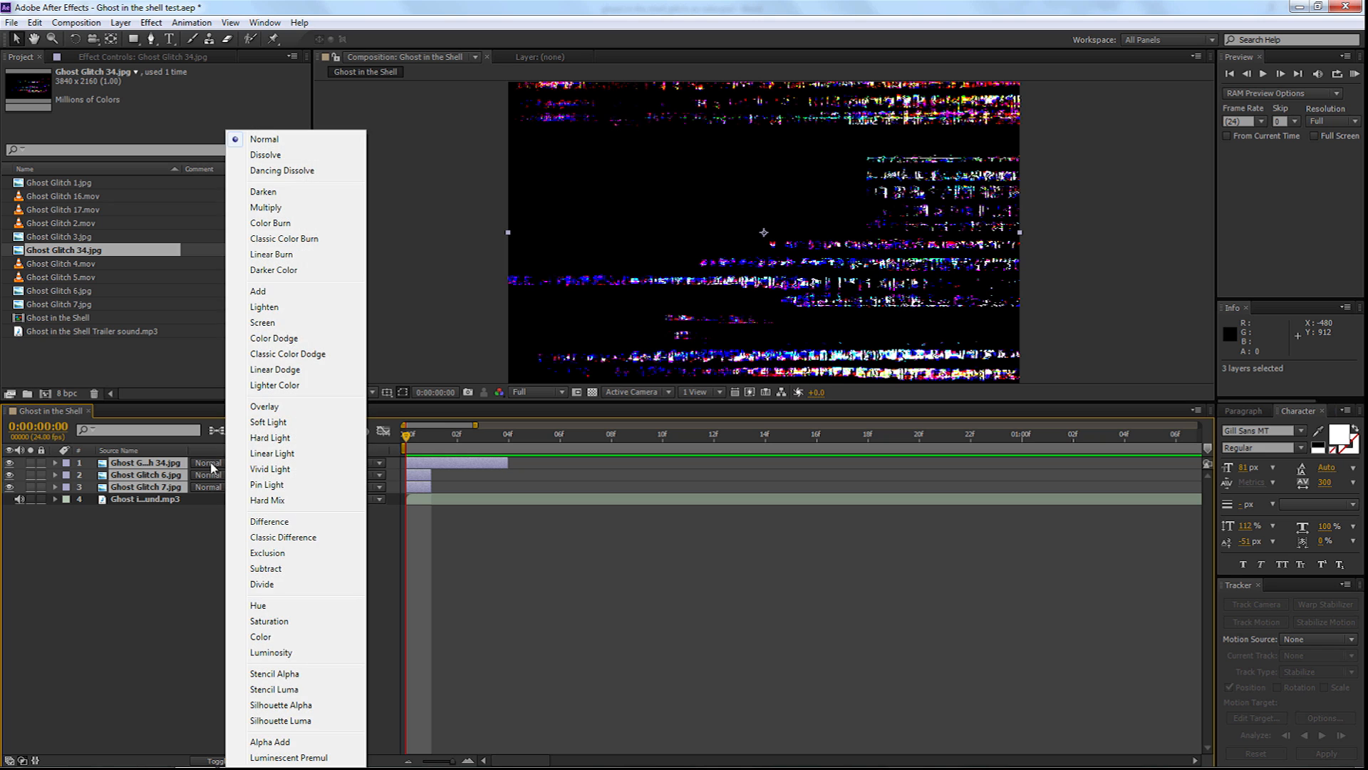
click(317, 324)
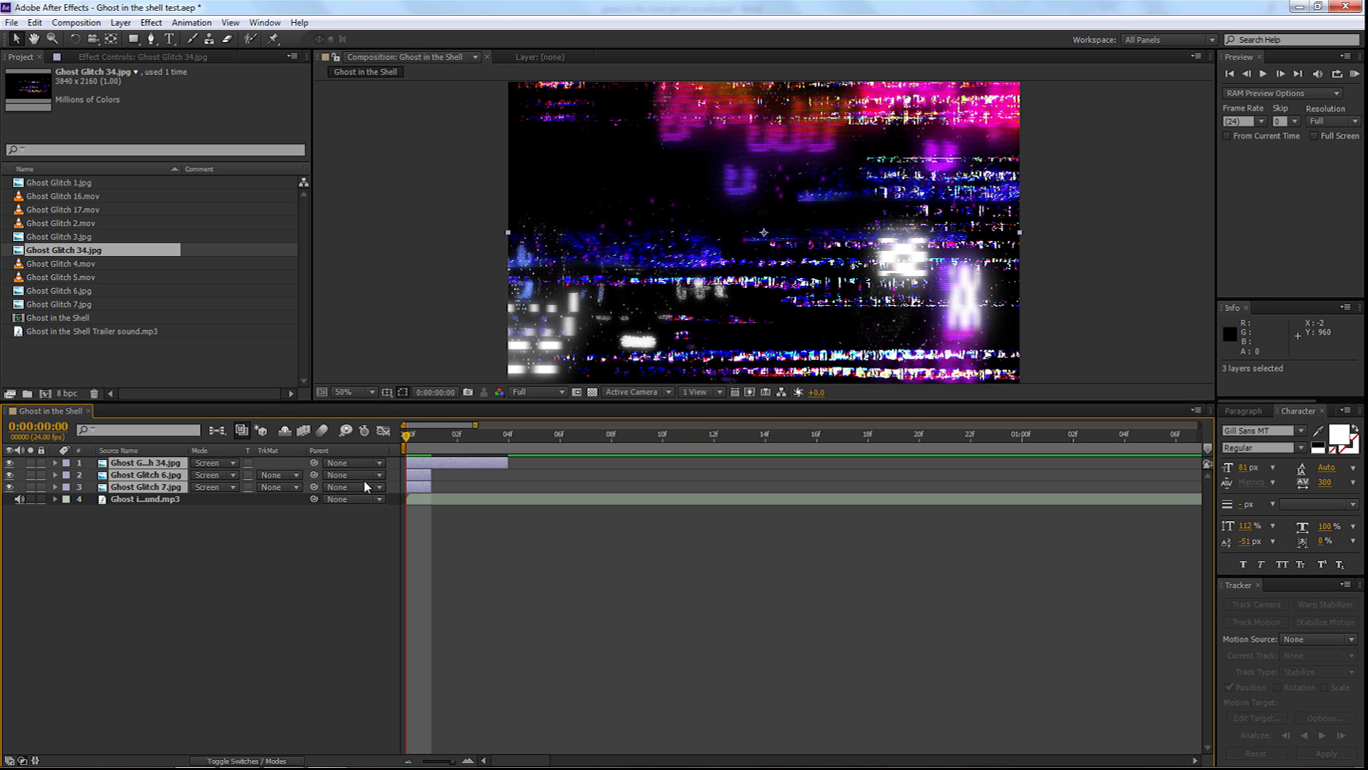
click(329, 546)
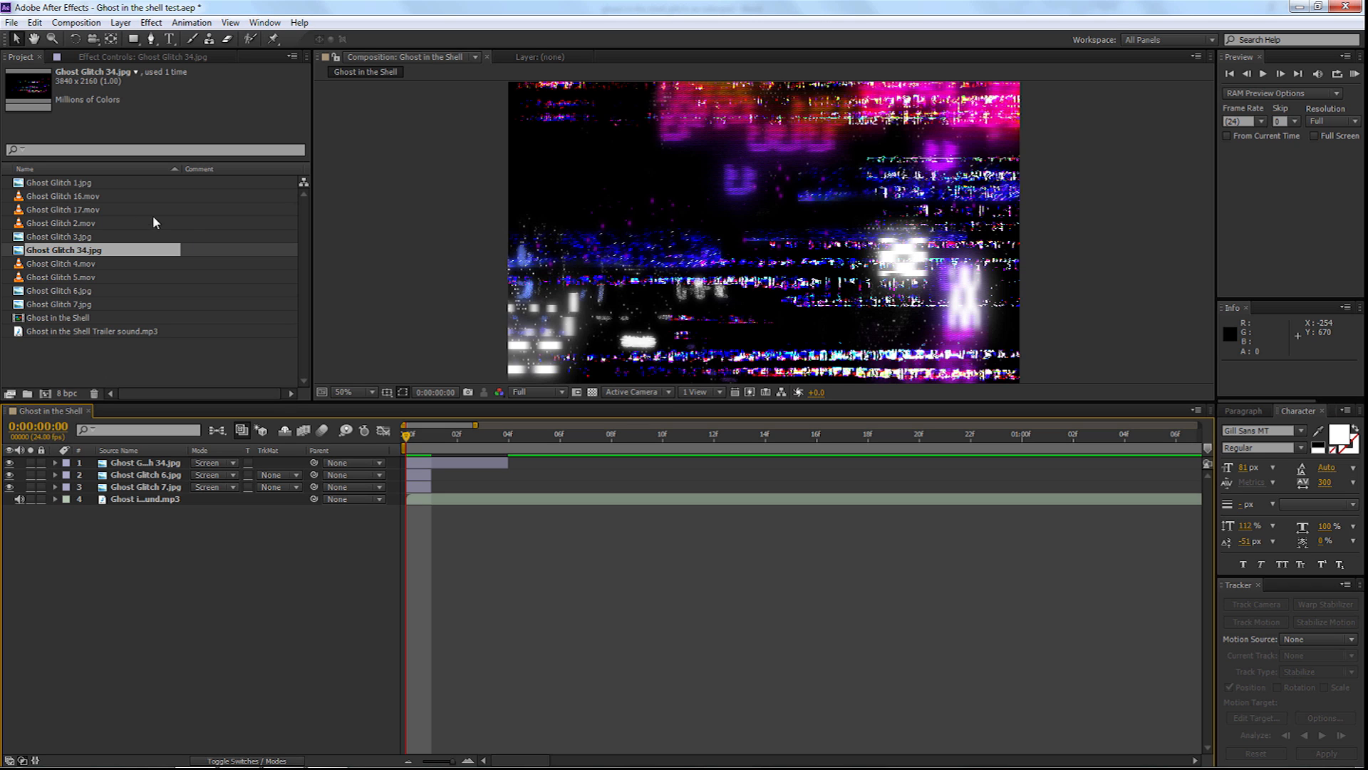
Add Ghost Glitch 1.jpg and Ghost Glitch 3.jpg above the other layers, both starting at frame 0
click(64, 183)
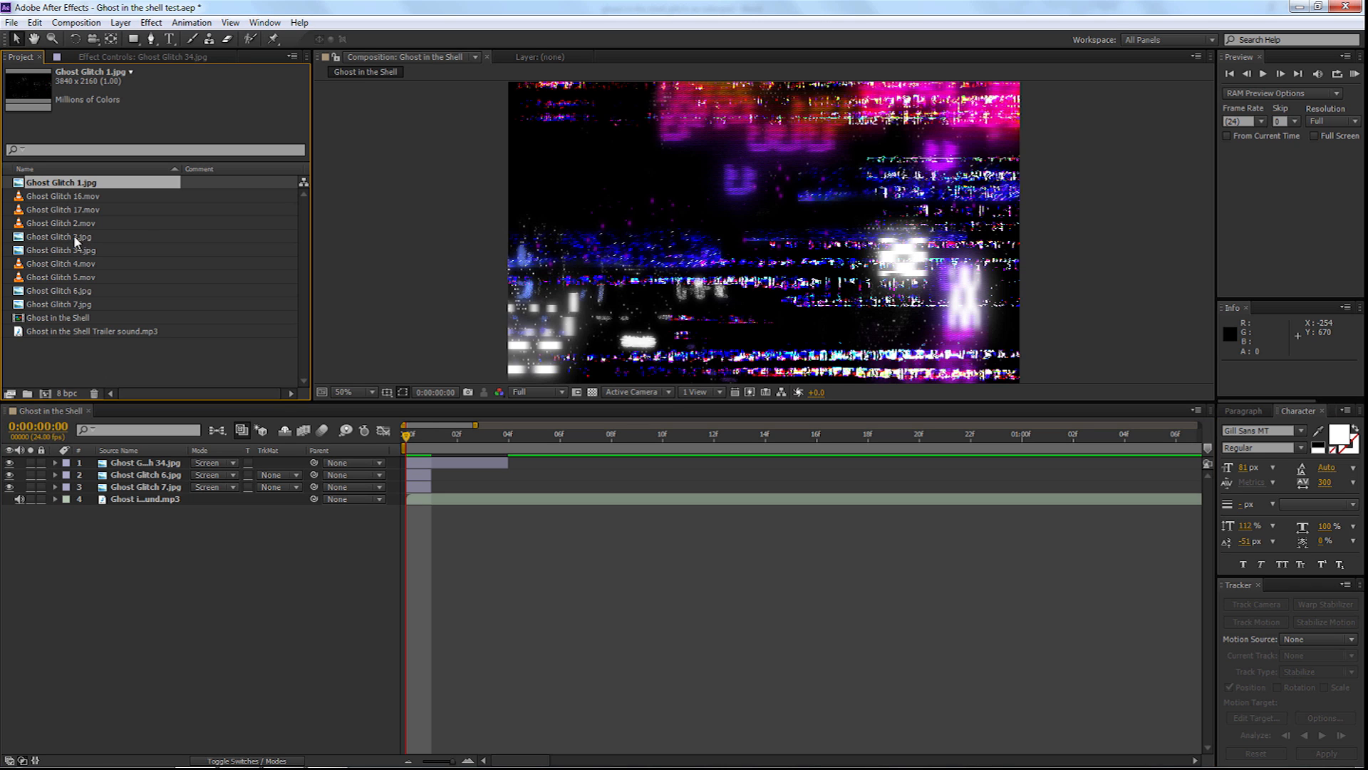
ctrl+click(72, 236)
mouse_move(71, 236)
mouse_down()
mouse_move(535, 405)
mouse_move(440, 465)
mouse_up()
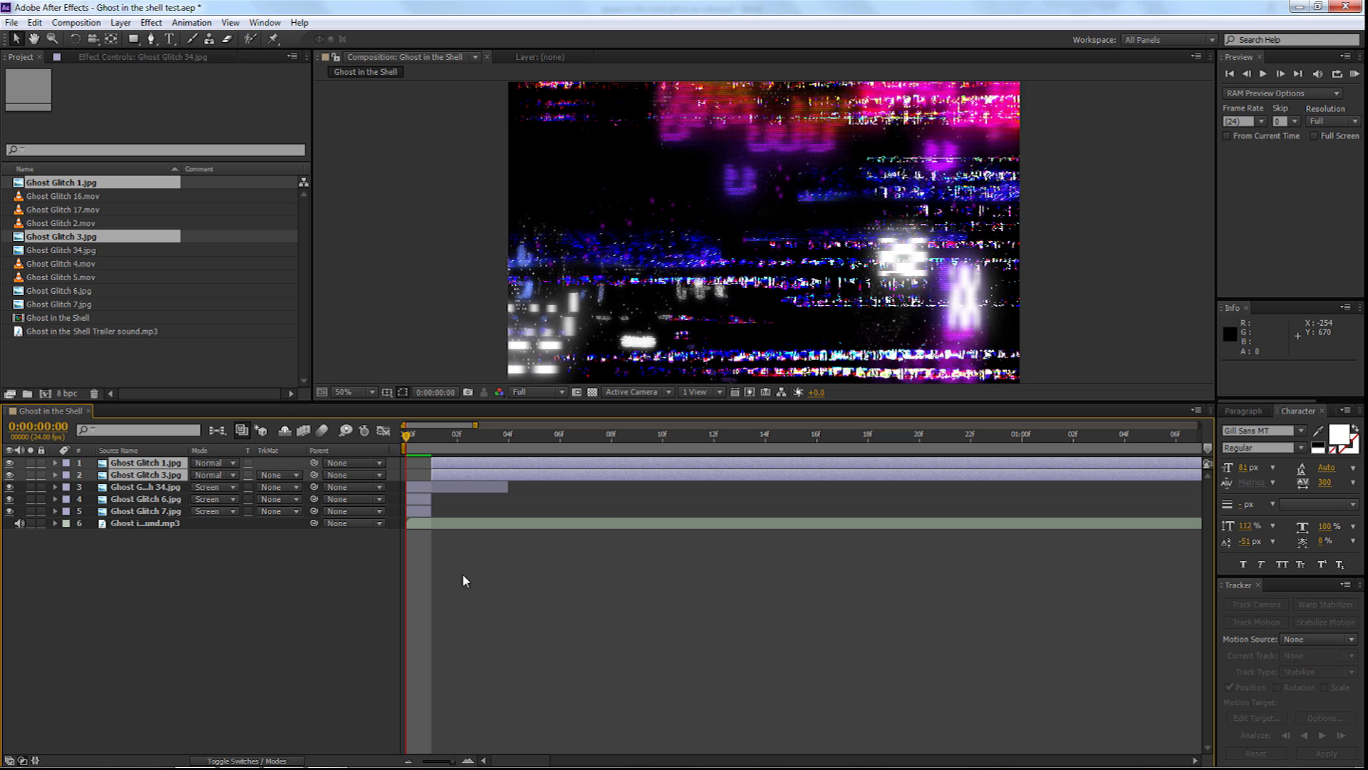
drag(601, 482, 590, 481)
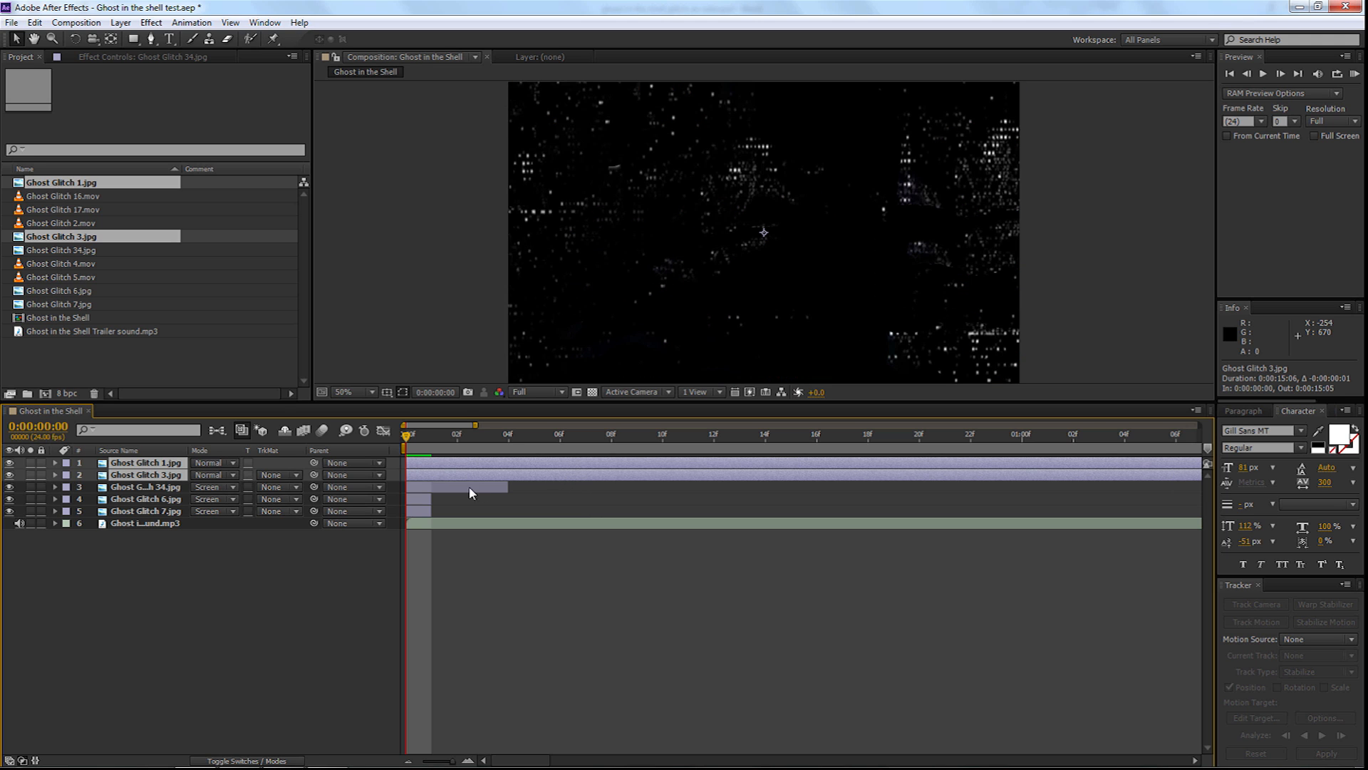
Trim the Ghost Glitch 1.jpg and Ghost Glitch 3.jpg layers to a single frame and place both at frame 3
drag(453, 760, 457, 759)
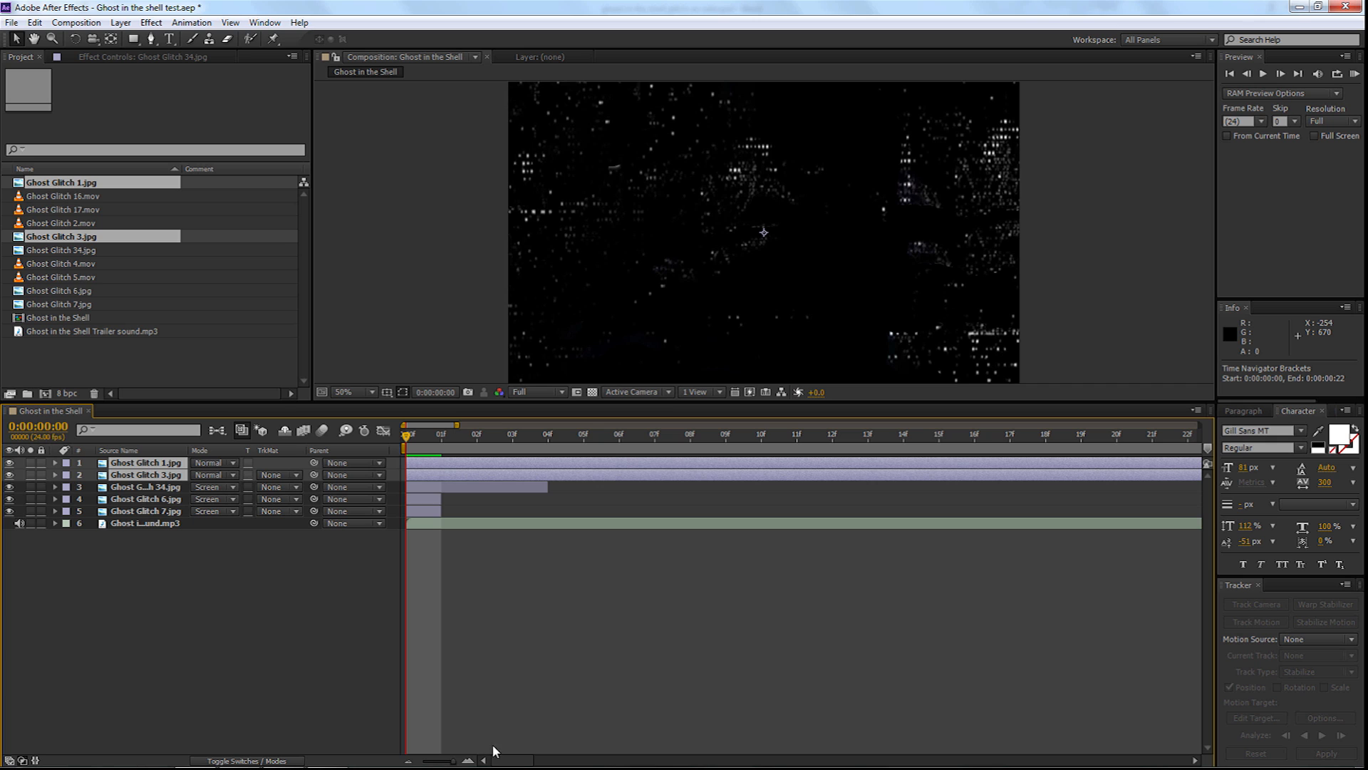
drag(460, 759, 422, 761)
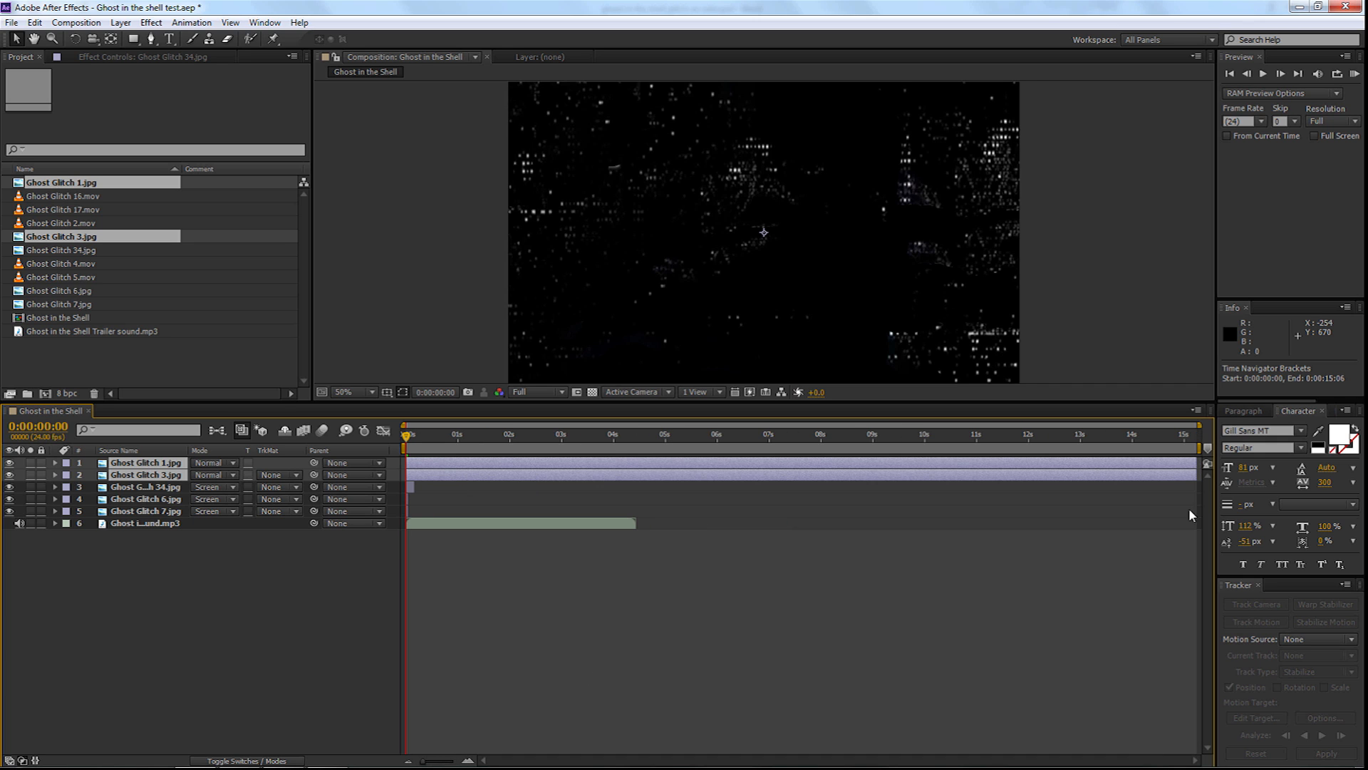
drag(1196, 474, 425, 474)
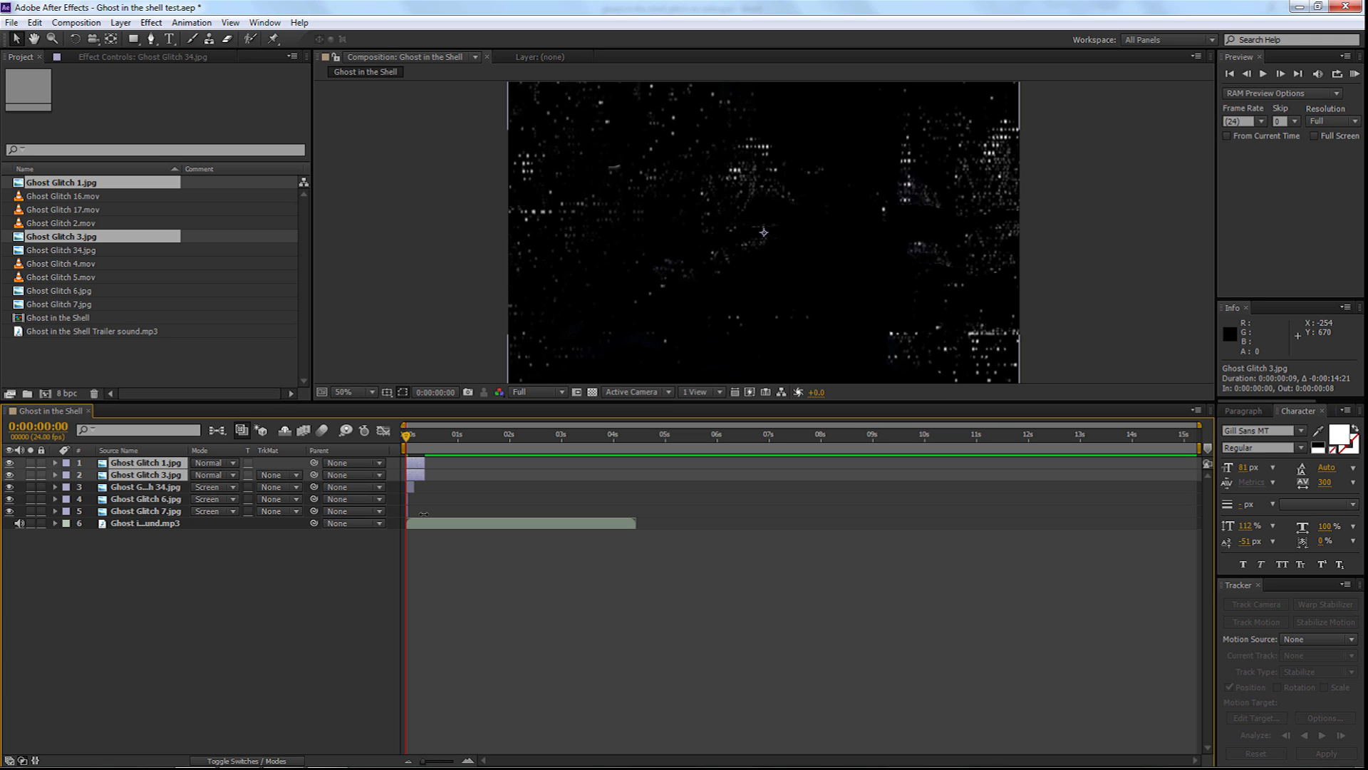
drag(431, 761, 457, 763)
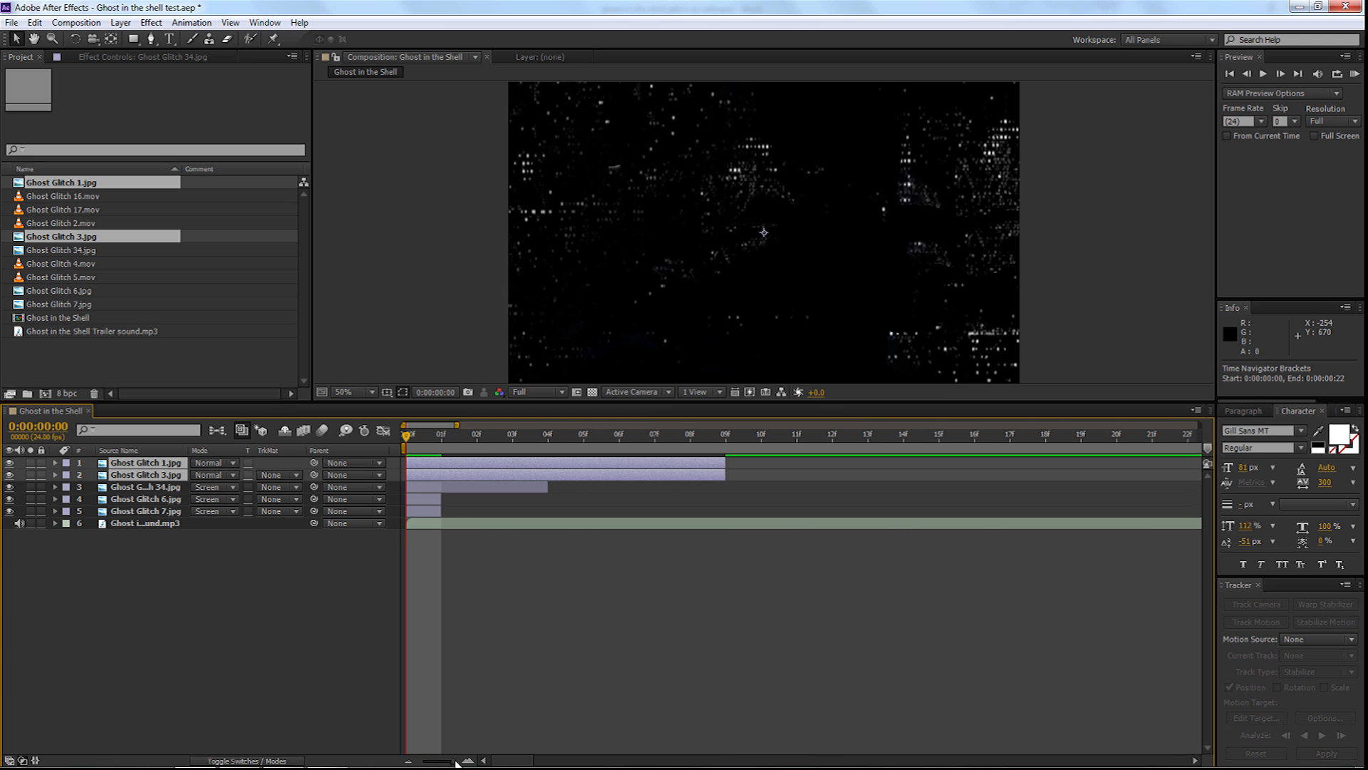
drag(724, 475, 526, 465)
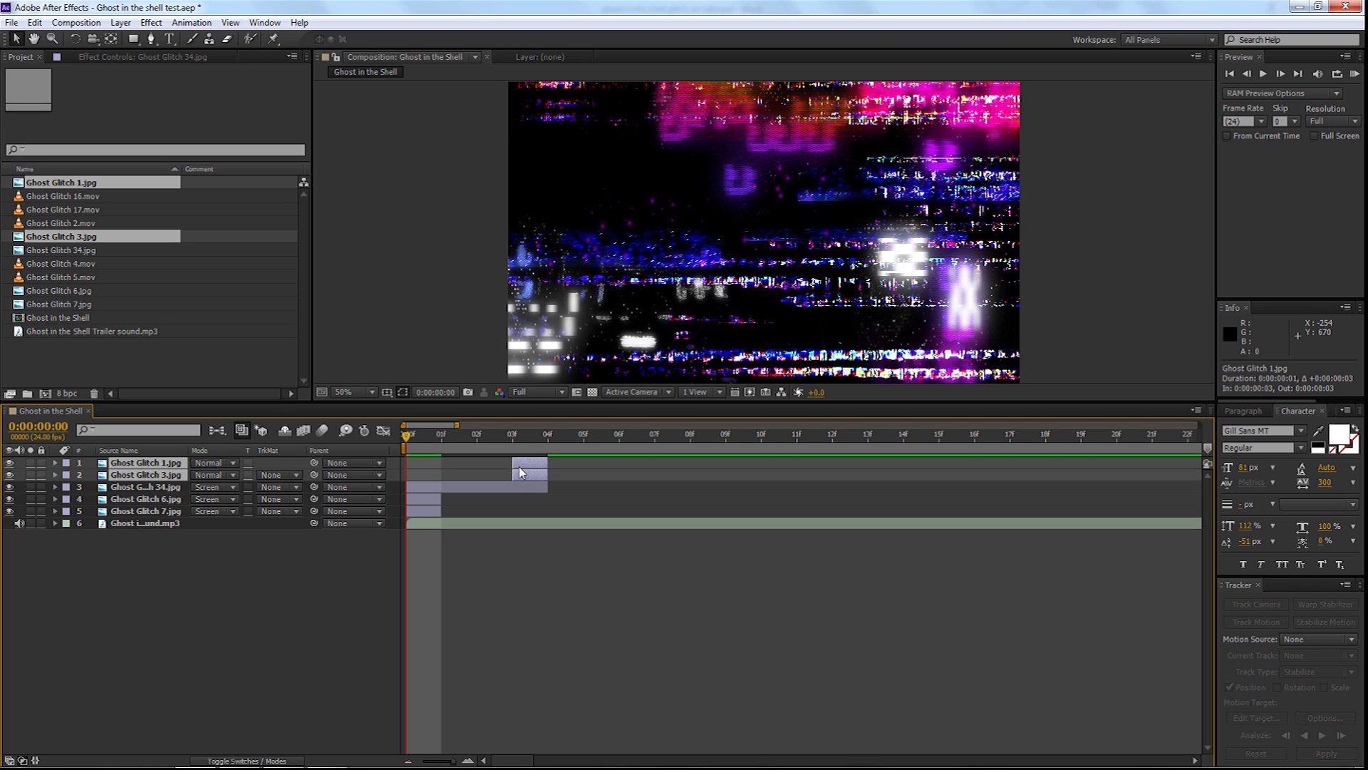
Set the blending mode of the Ghost Glitch 1.jpg and Ghost Glitch 3.jpg layers to Screen and preview the composition
click(207, 468)
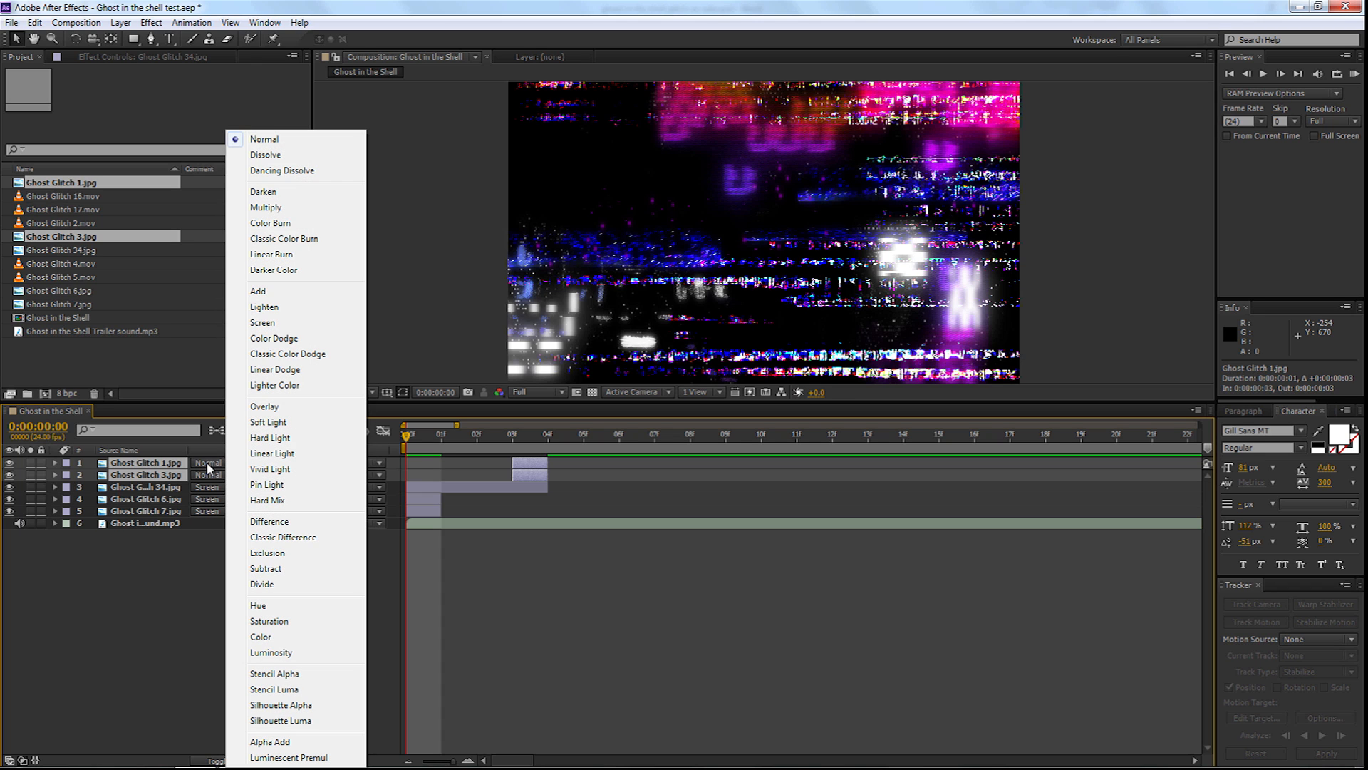
click(264, 352)
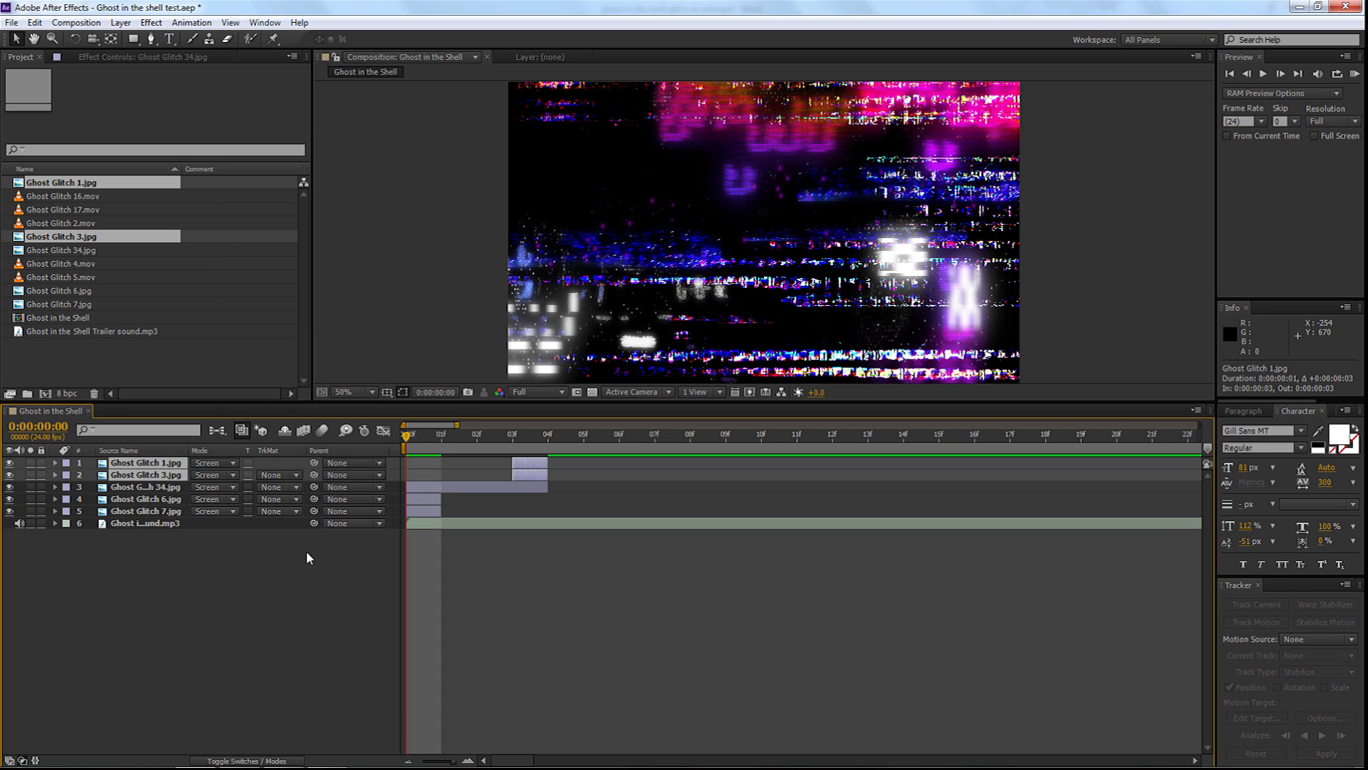
key(KP_0)
key(KP_0)
key(KP_0)
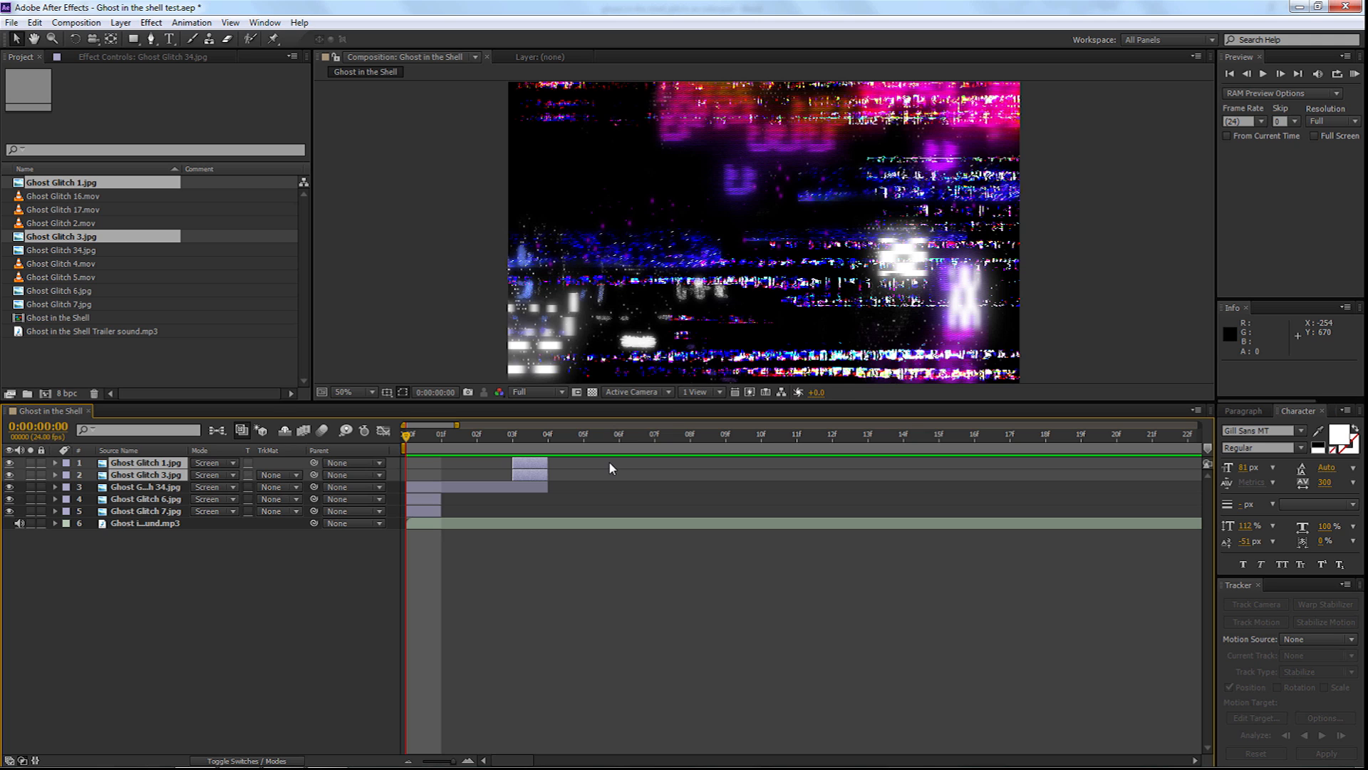
Add Ghost Glitch 16.mov directly above the Ghost Glitch 7.jpg layer, starting at frame 0, and set its scale to 50%
click(58, 199)
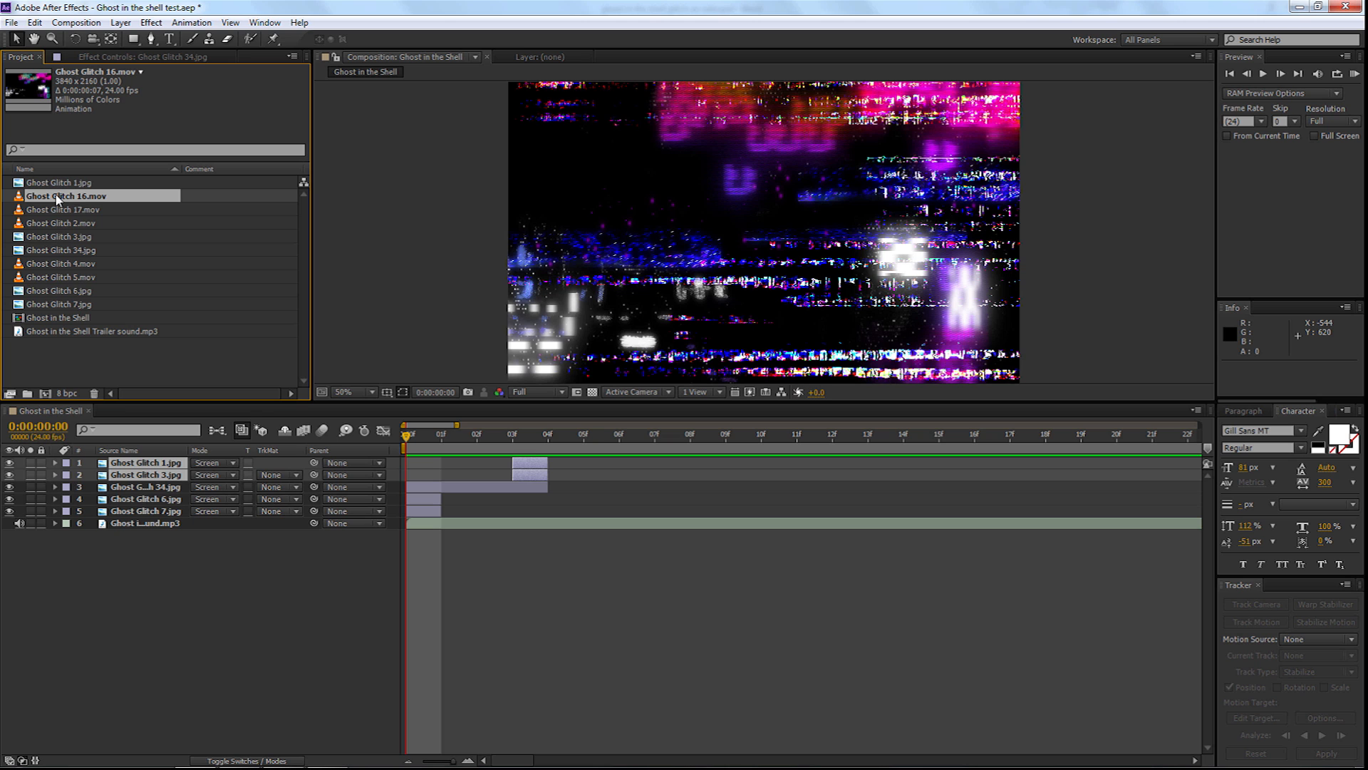
drag(58, 199, 73, 507)
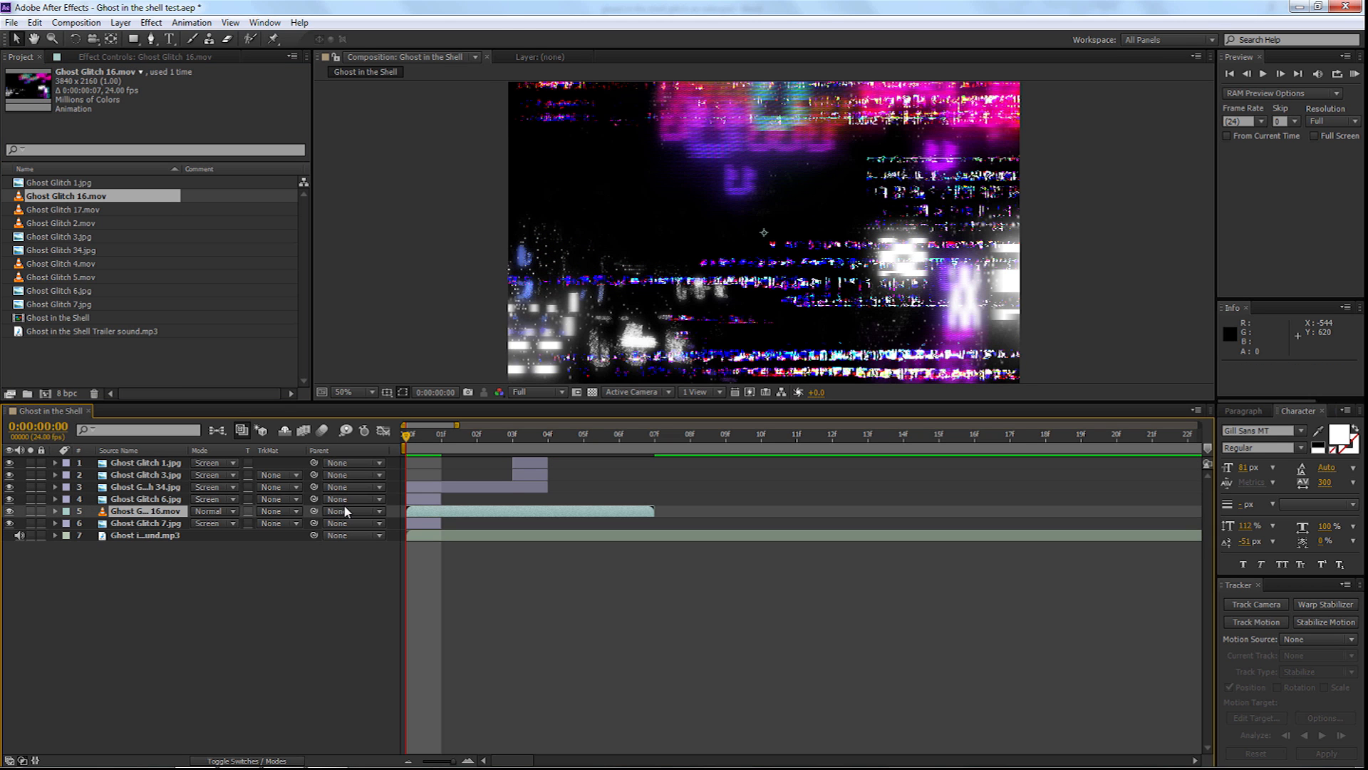
key(s)
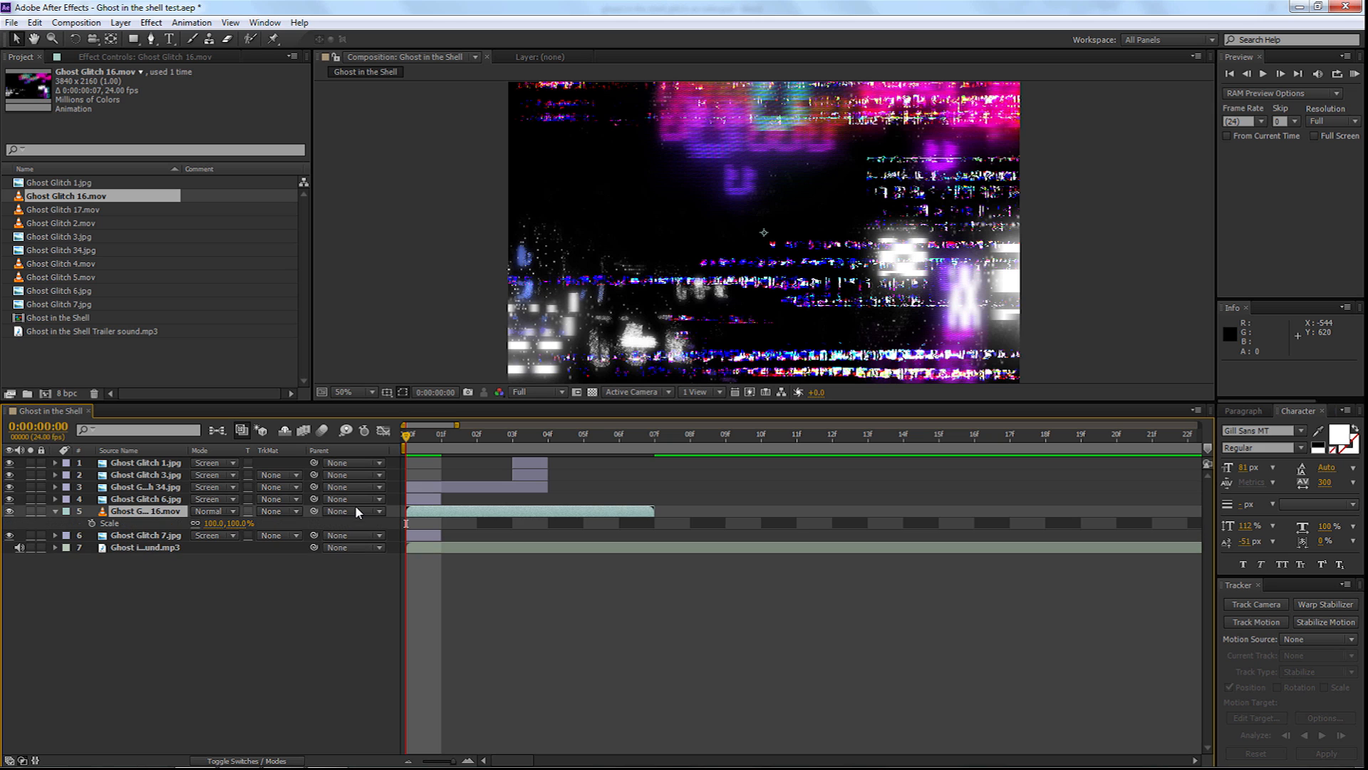
click(238, 523)
text(50)
key(Return)
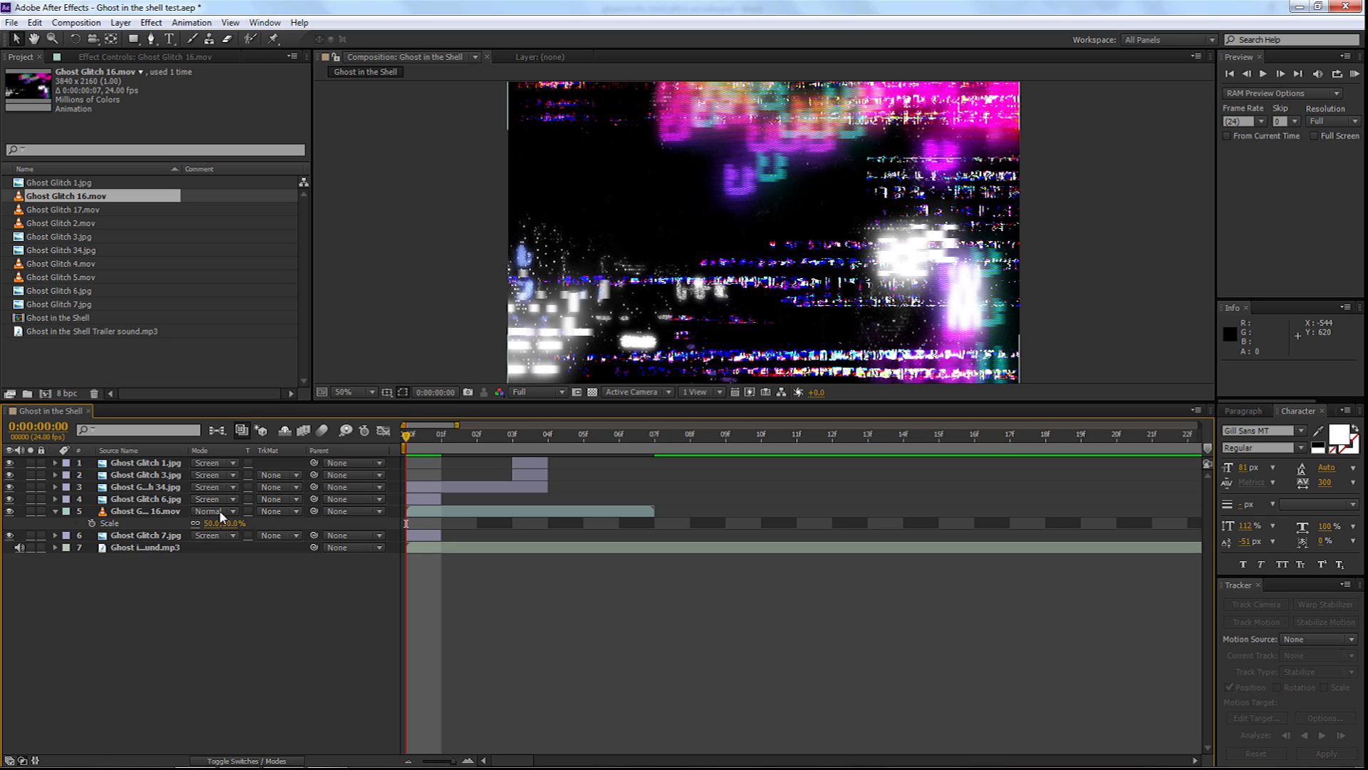
Set the Ghost Glitch 16.mov layer's blending mode to Screen and trim it to end at frame 6
click(223, 513)
click(283, 330)
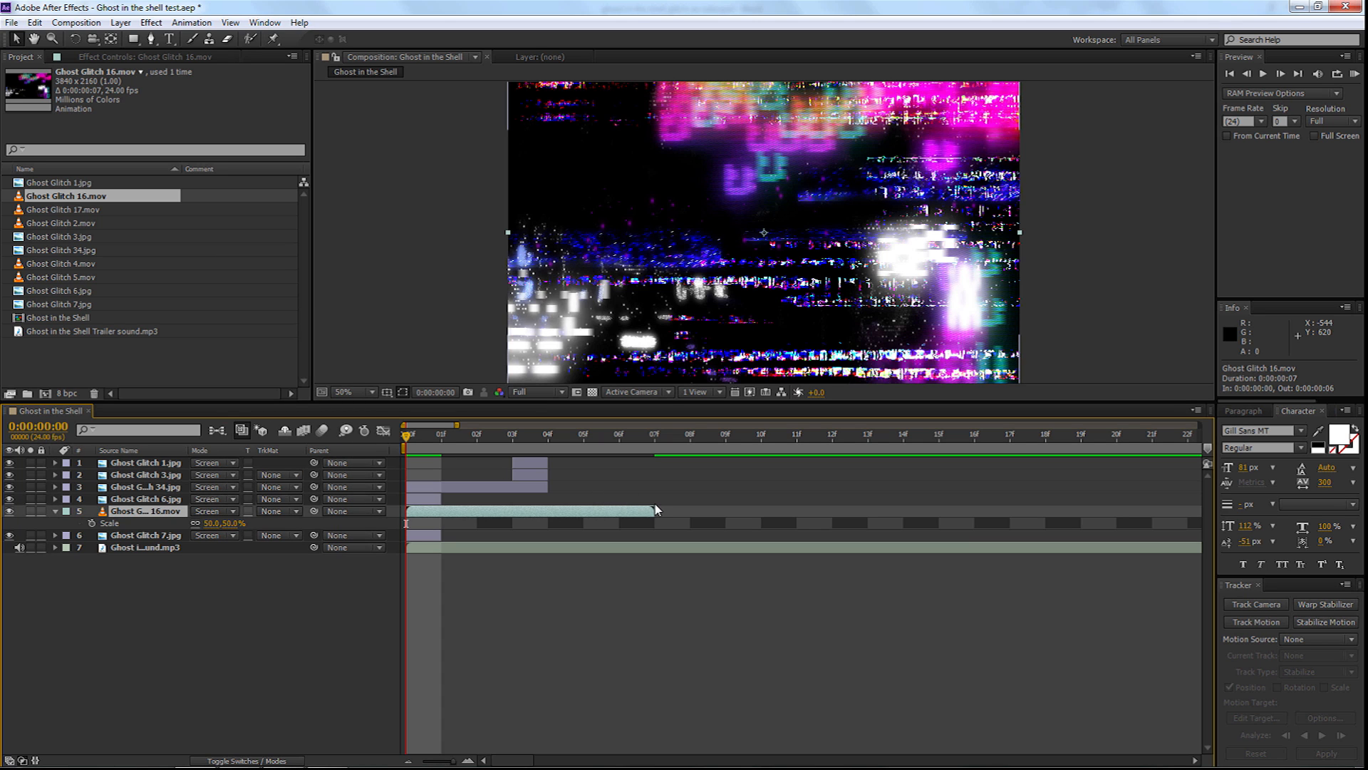
drag(650, 509, 618, 509)
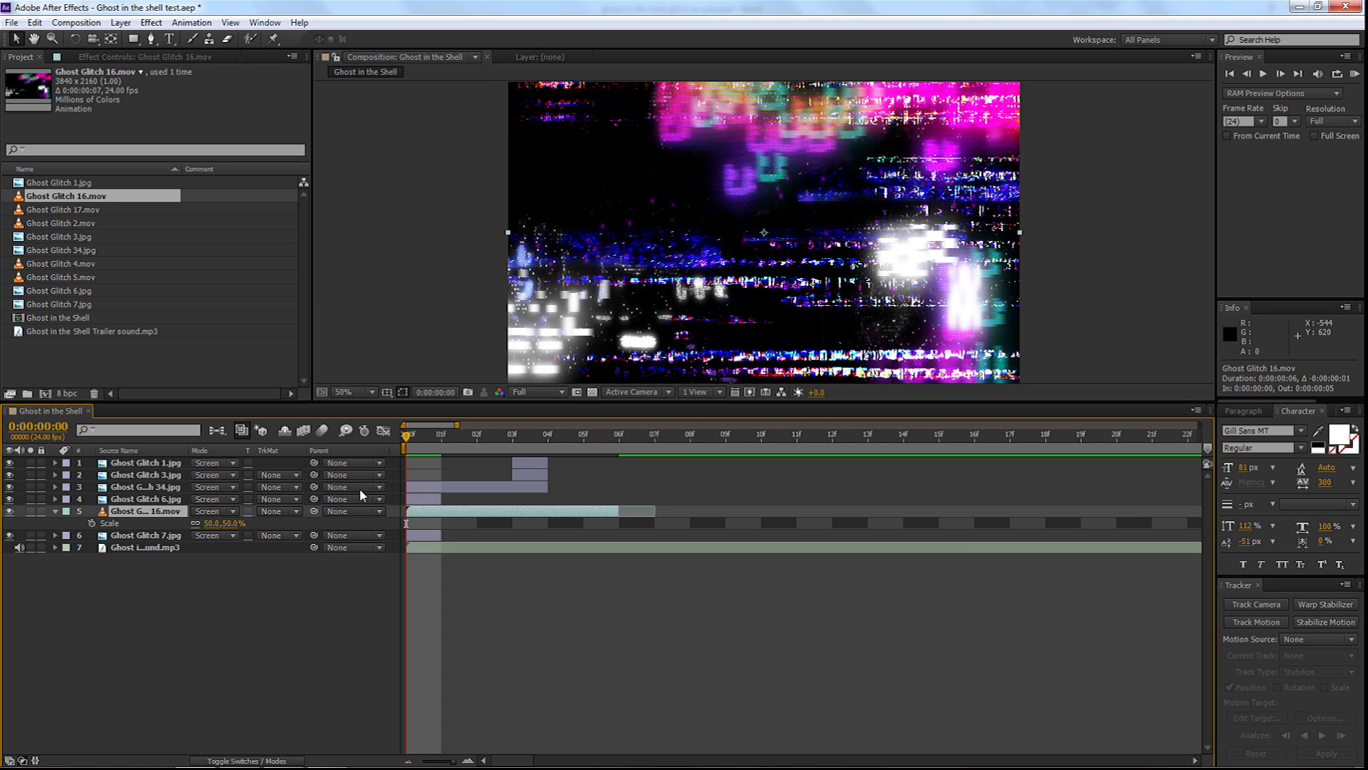
Set the scale of the Ghost Glitch 1.jpg and Ghost Glitch 3.jpg layers to 50% and collapse the open layer properties
click(146, 464)
shift+click(143, 476)
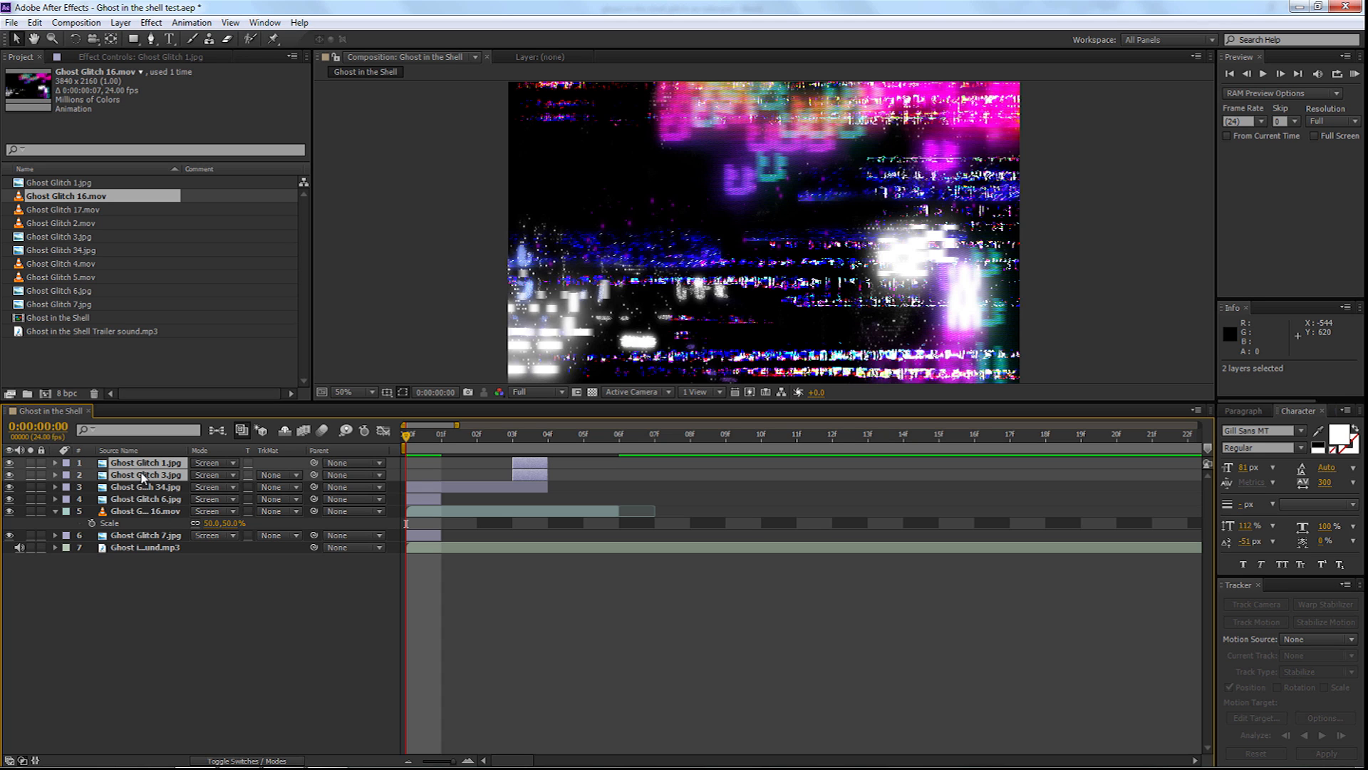
key(s)
click(240, 474)
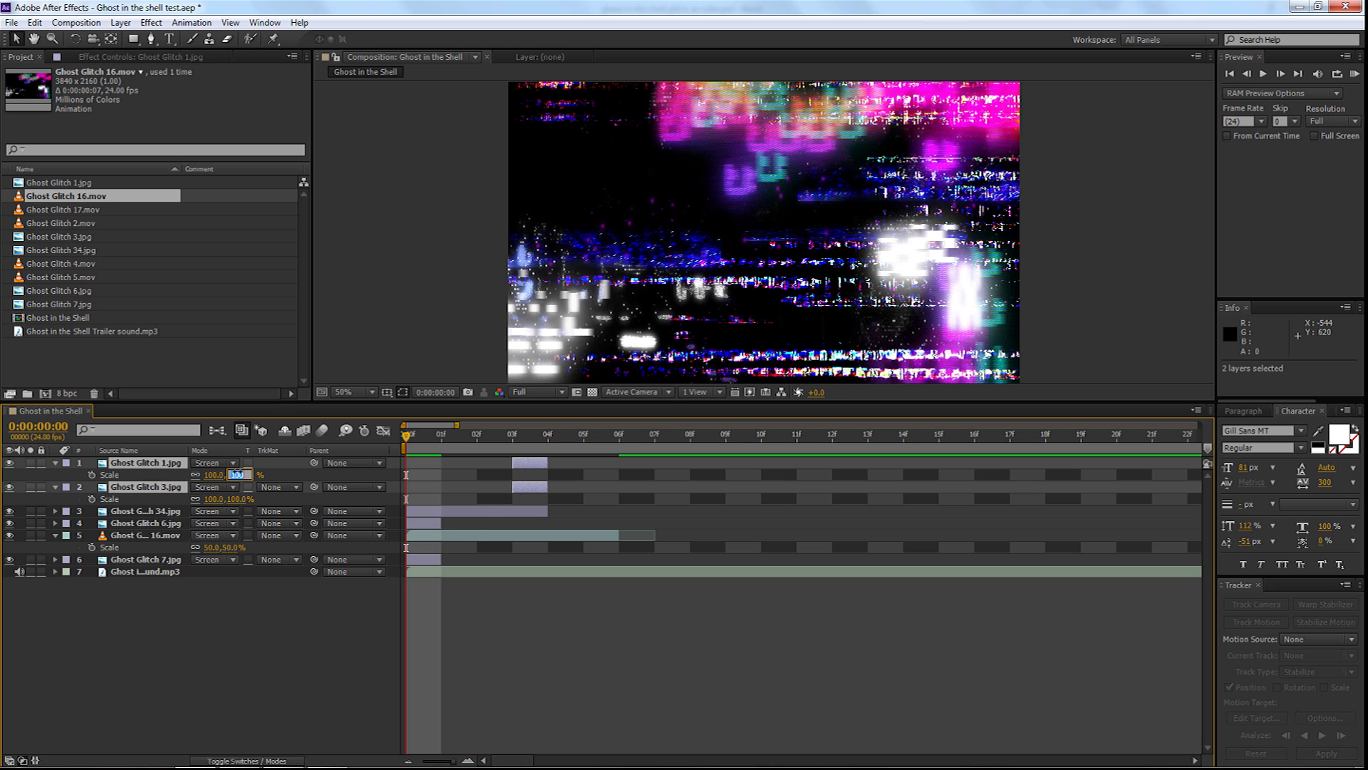
text(50)
key(Return)
click(243, 652)
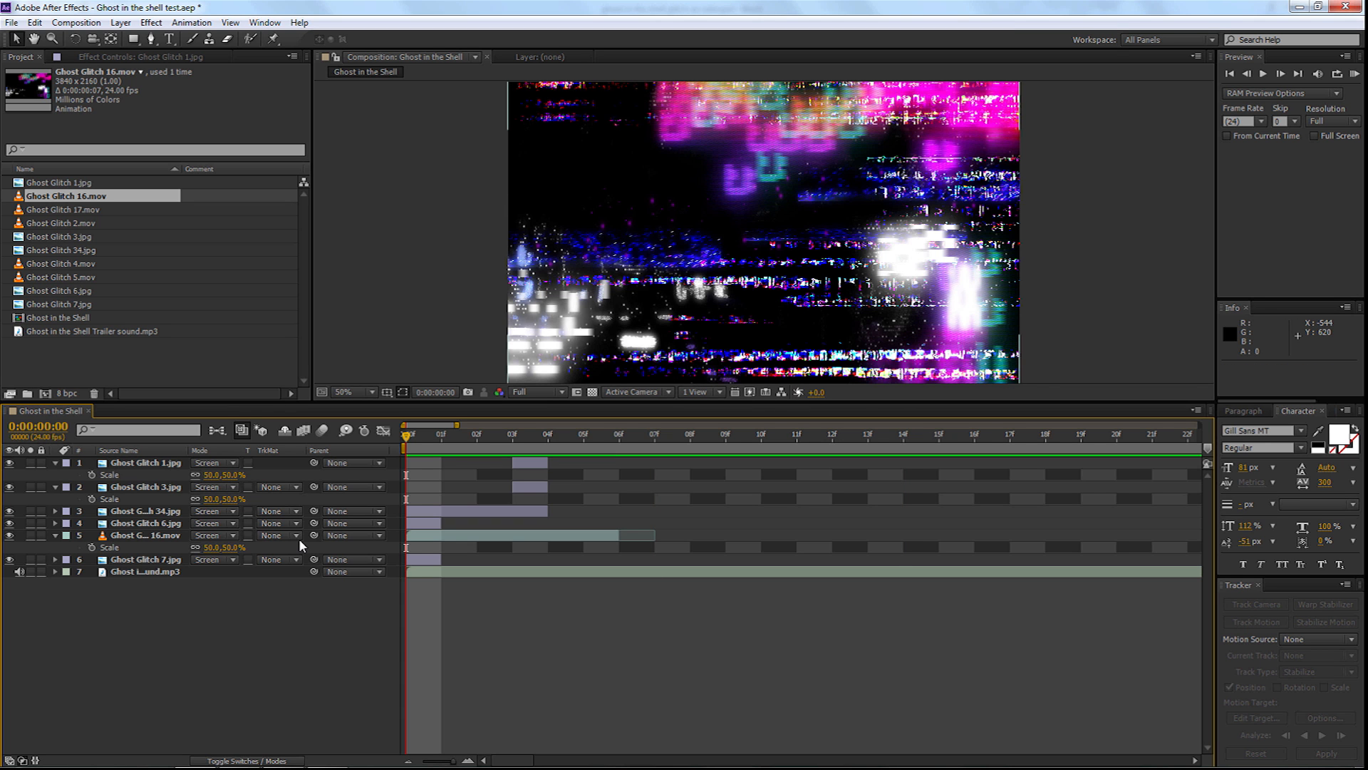
click(56, 463)
click(54, 476)
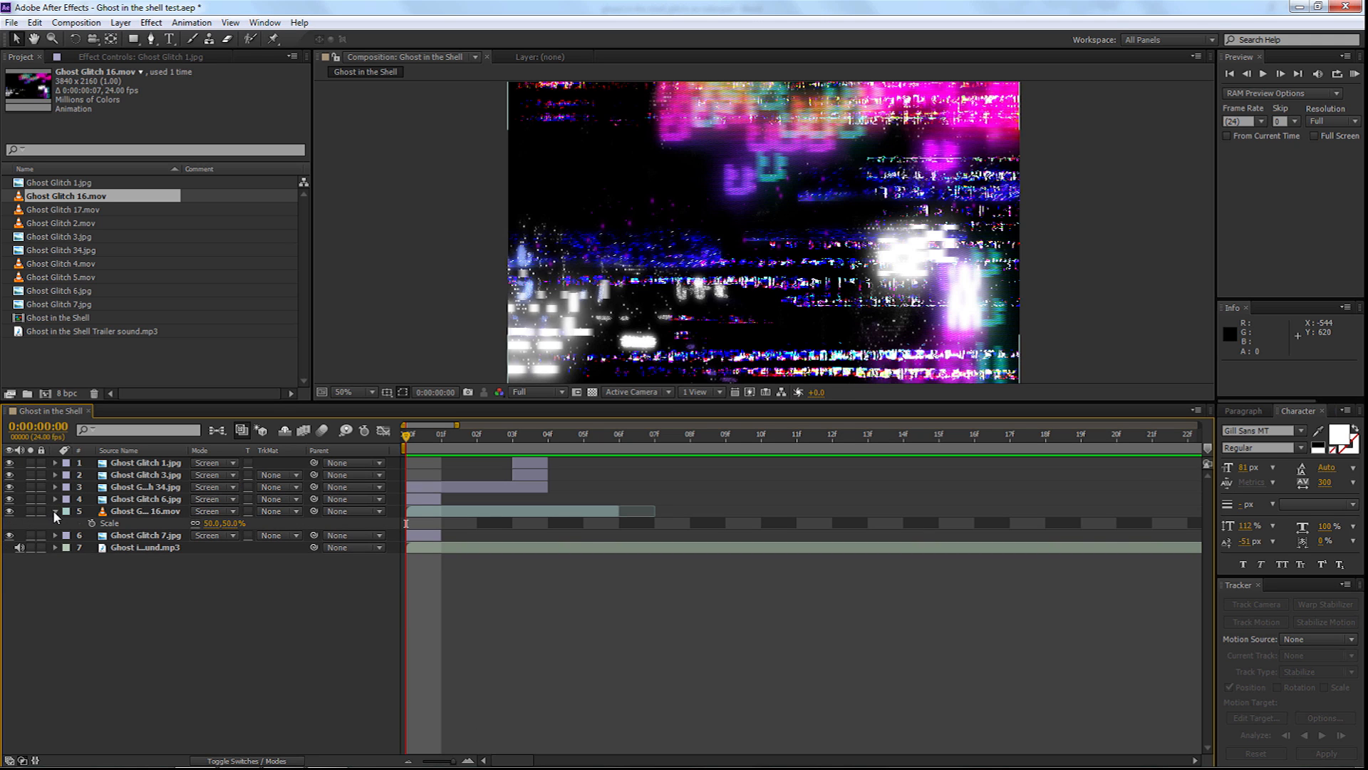
click(54, 511)
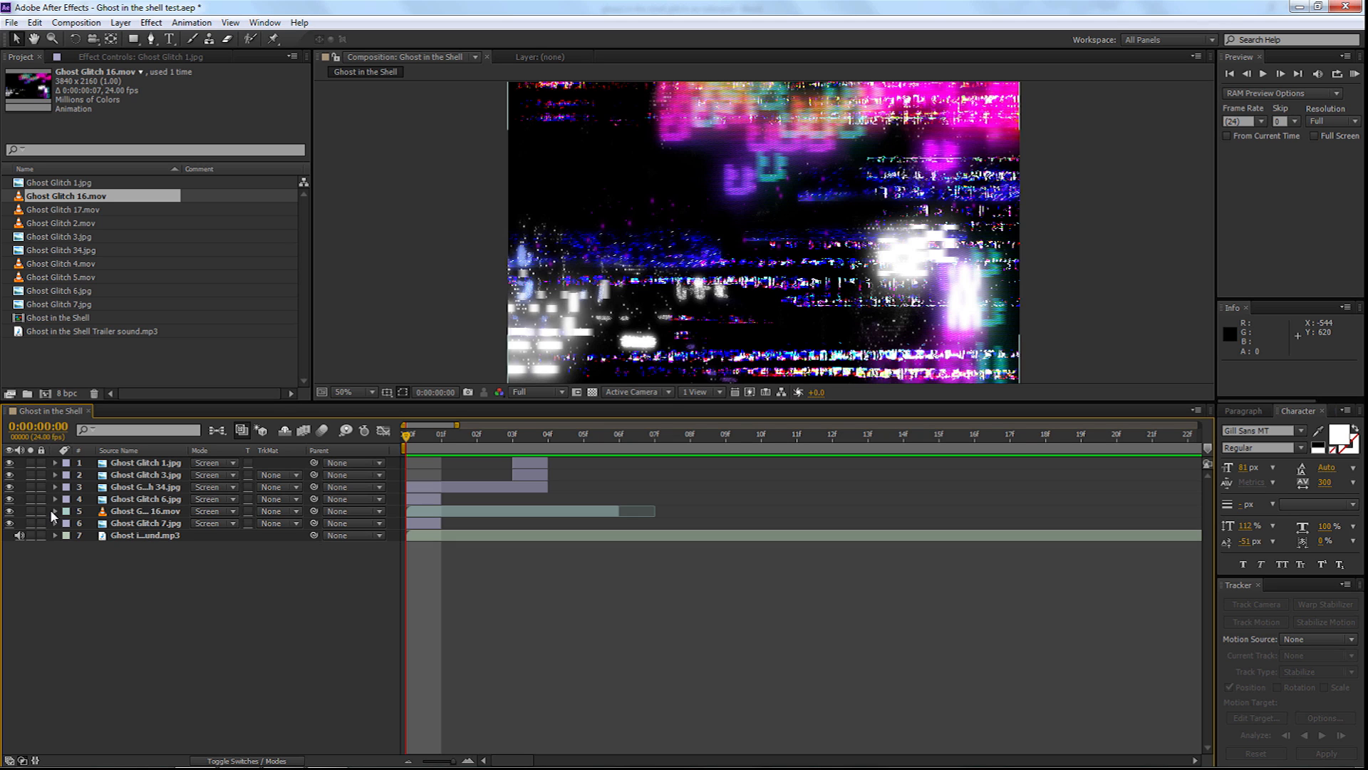
Add another Ghost Glitch 6.jpg as the uppermost layer starting at frame 4 and set its blending mode to Screen
drag(61, 291, 547, 460)
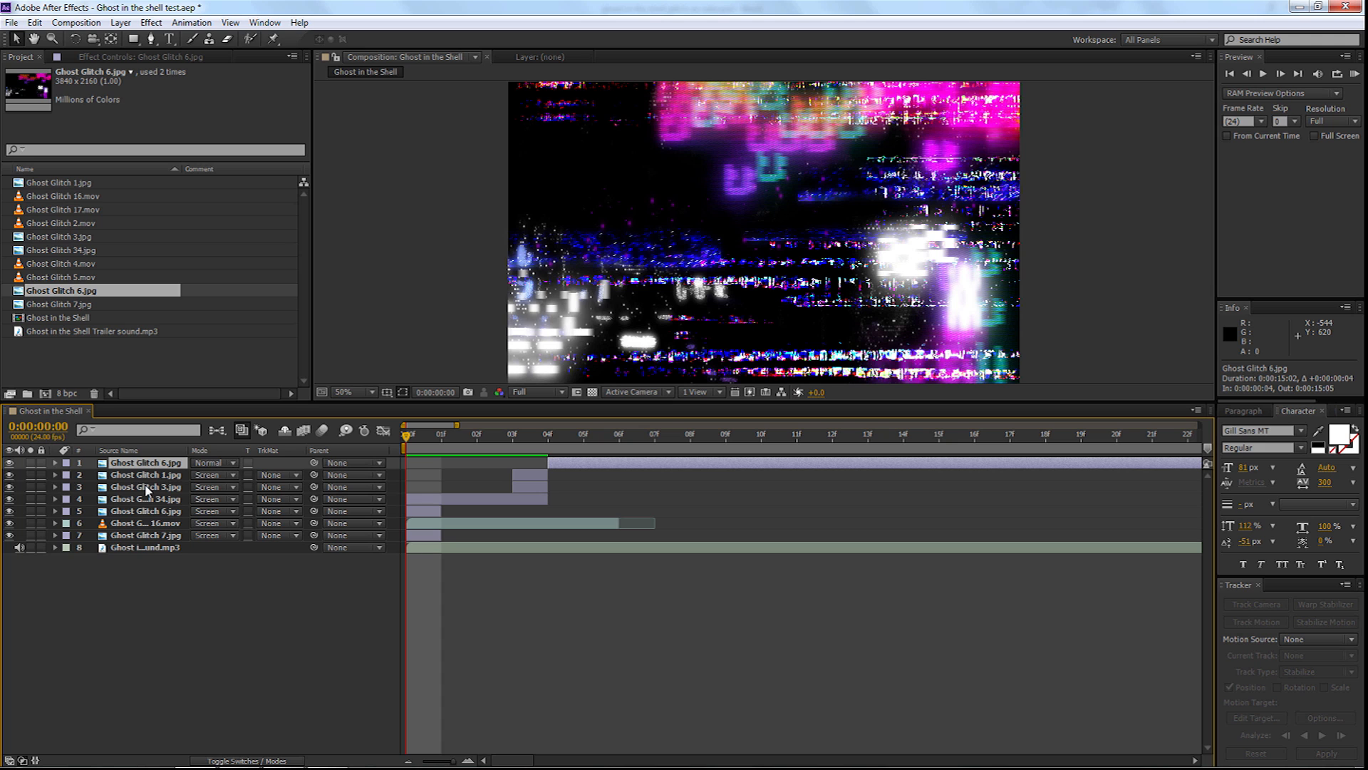
click(210, 464)
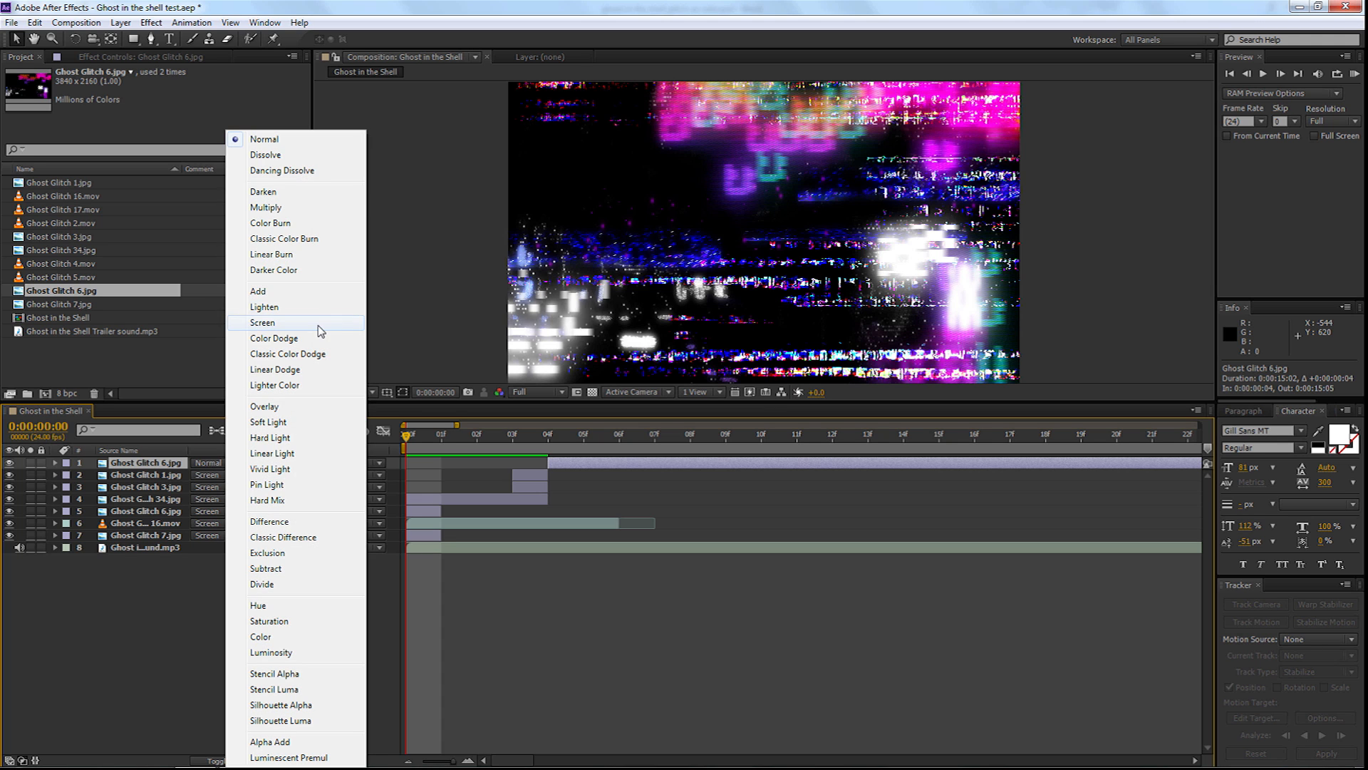
click(320, 324)
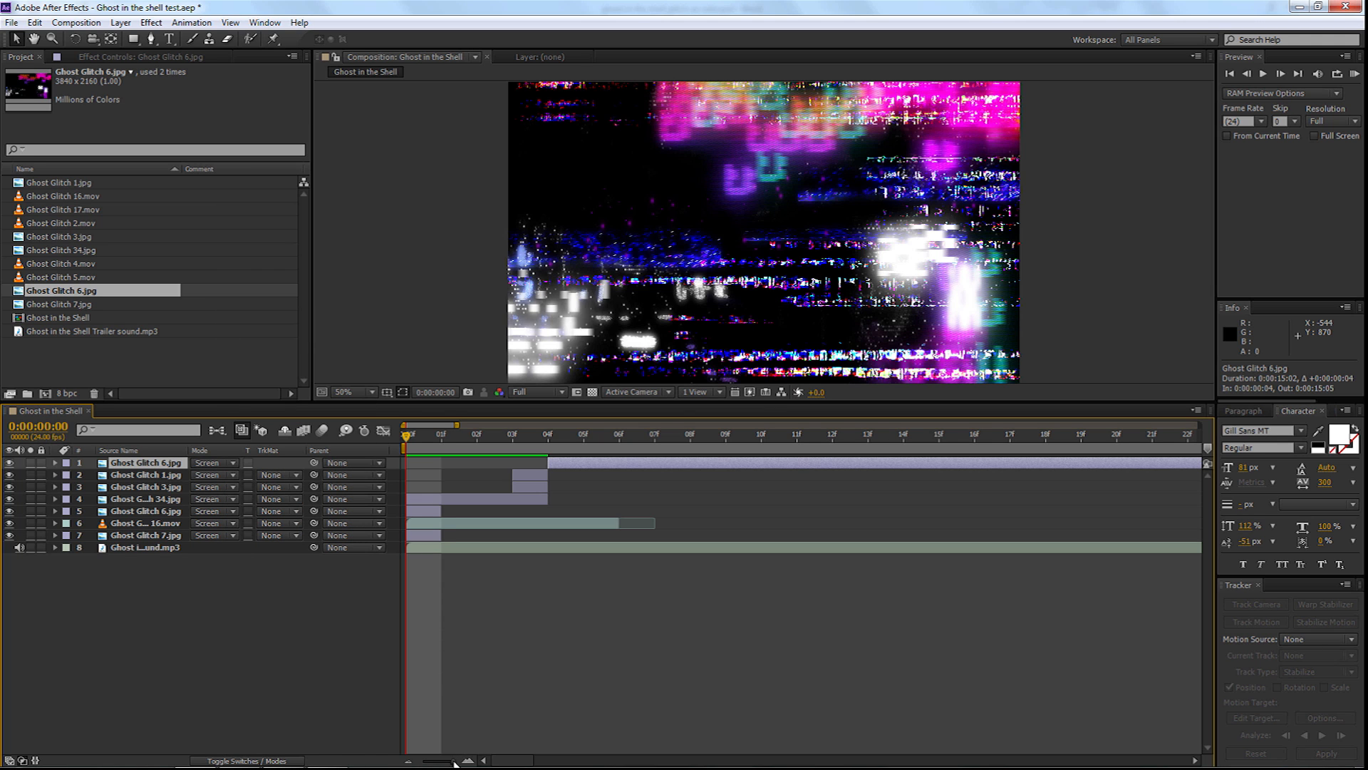
Trim the uppermost Ghost Glitch 6.jpg layer to one frame, ending at frame 5, and set its scale to 50%
drag(454, 759, 422, 759)
drag(1197, 464, 415, 464)
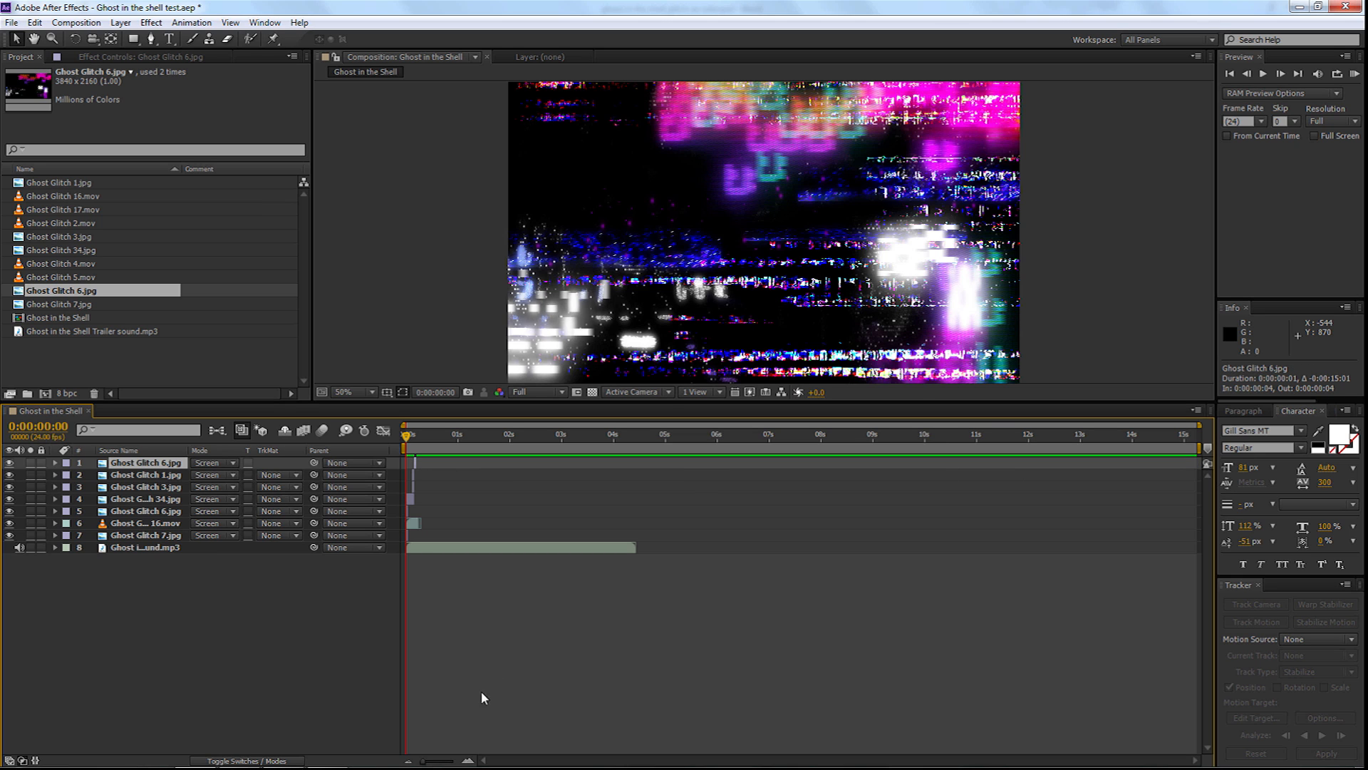
drag(426, 759, 457, 761)
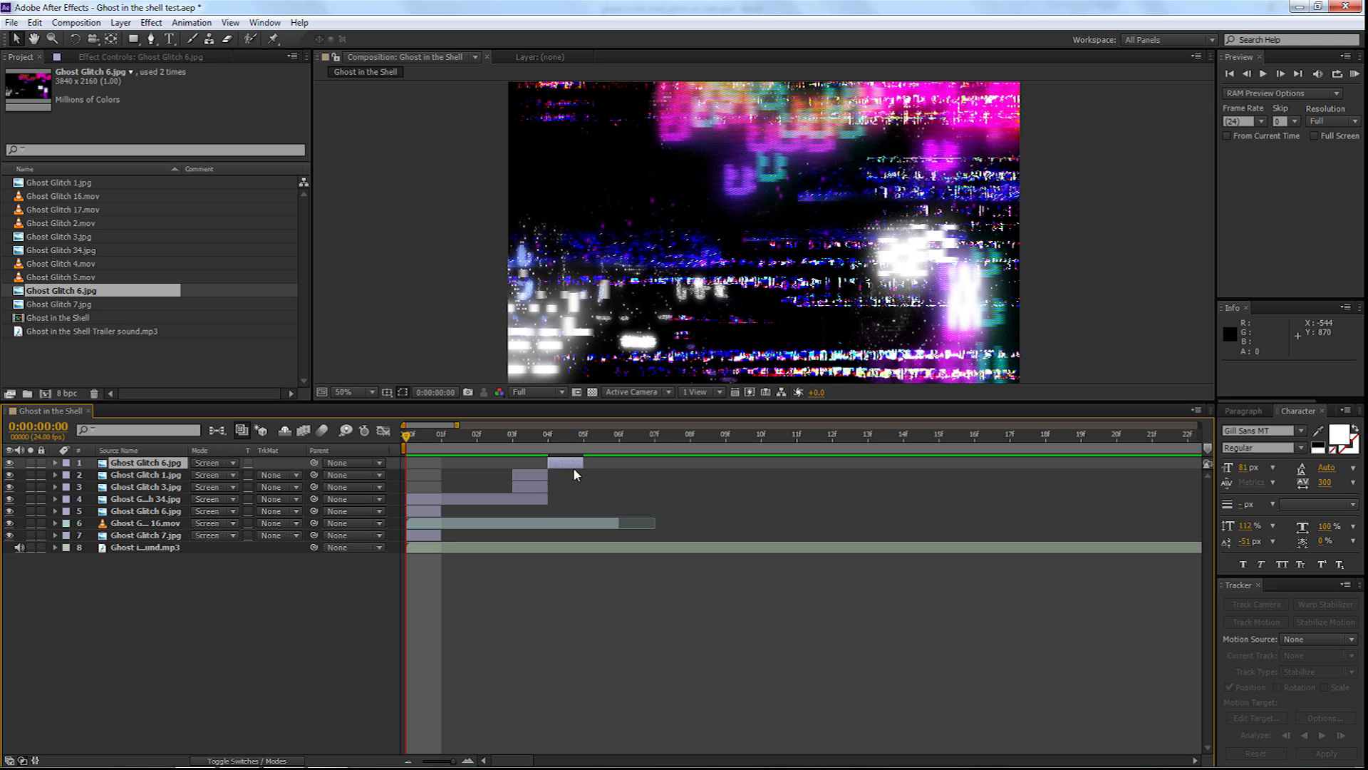
key(s)
click(231, 476)
text(50)
key(Return)
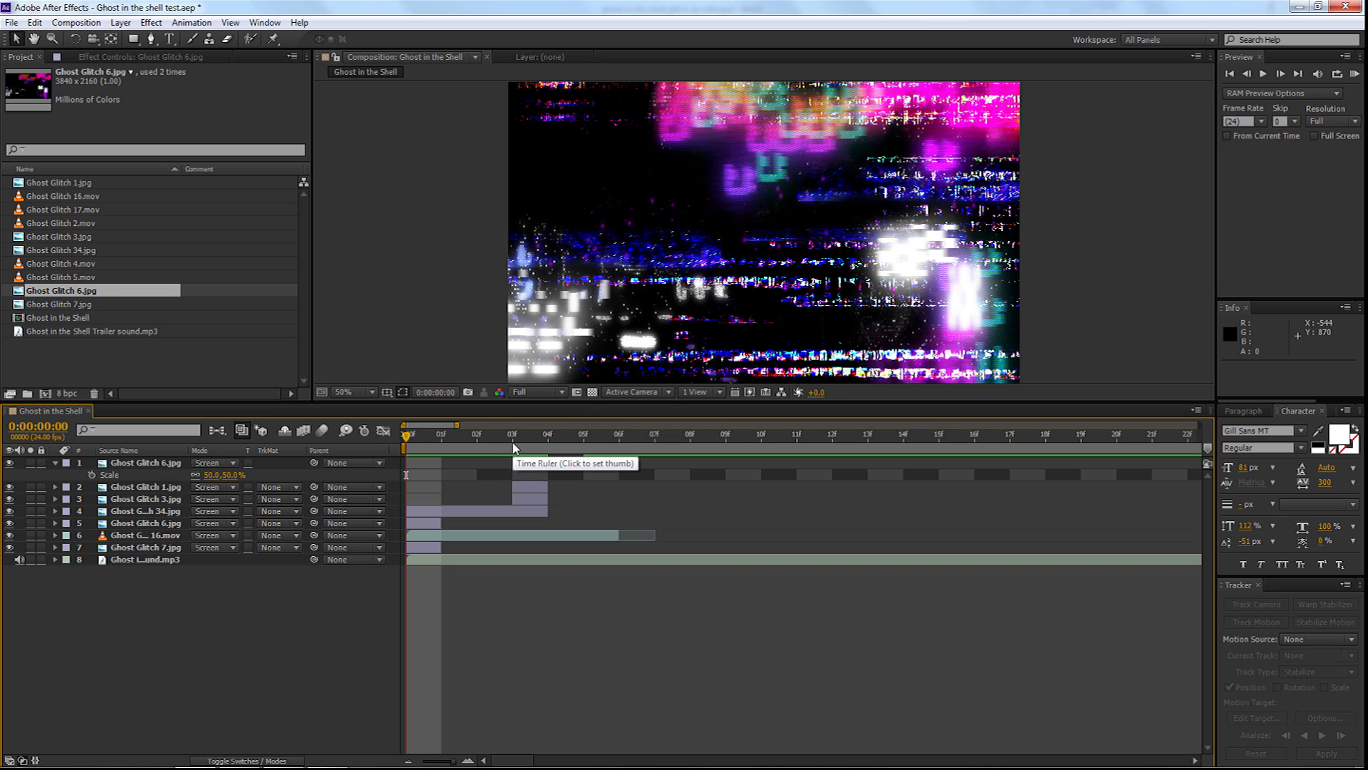
Duplicate the Ghost Glitch 1.jpg and Ghost Glitch 3.jpg layers and make the copies run from frame 5 to frame 7
click(143, 499)
shift+click(144, 489)
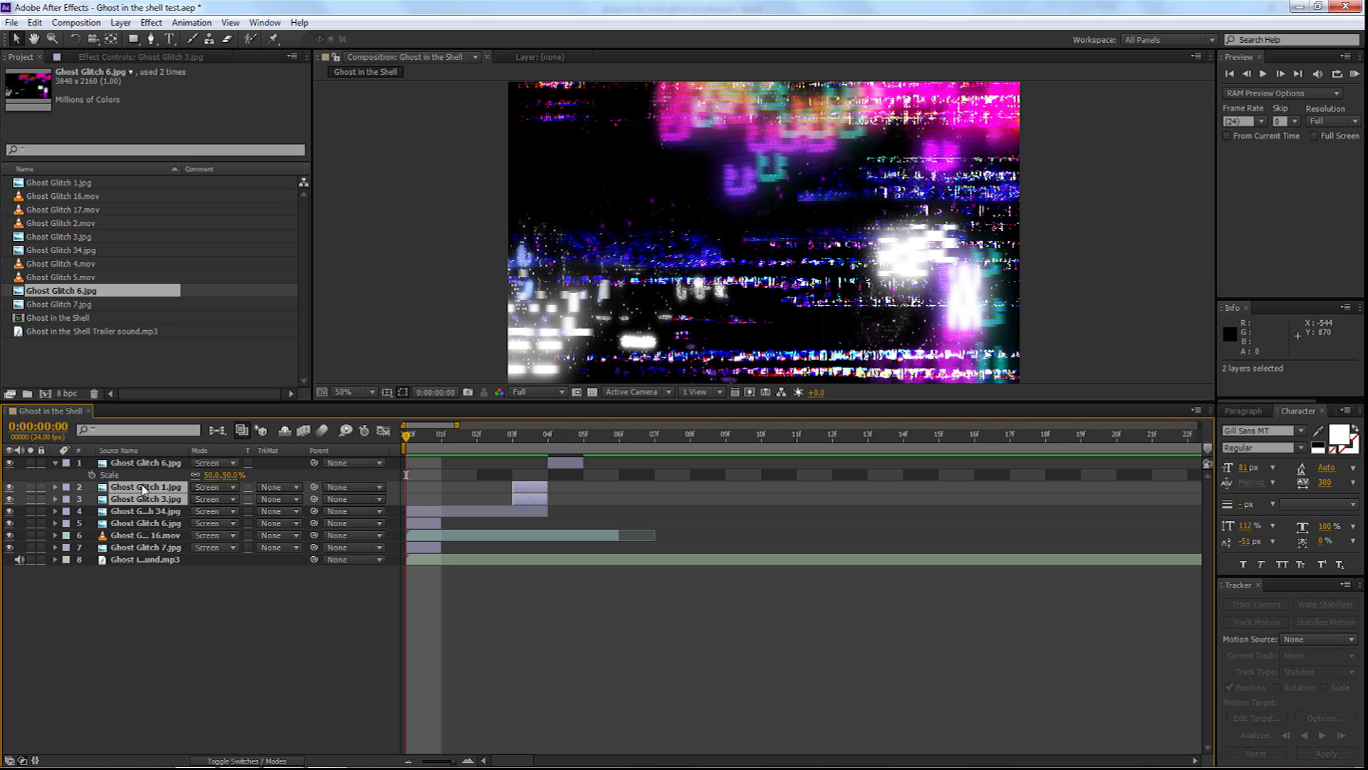
key(ctrl+c)
key(ctrl+v)
drag(536, 489, 604, 495)
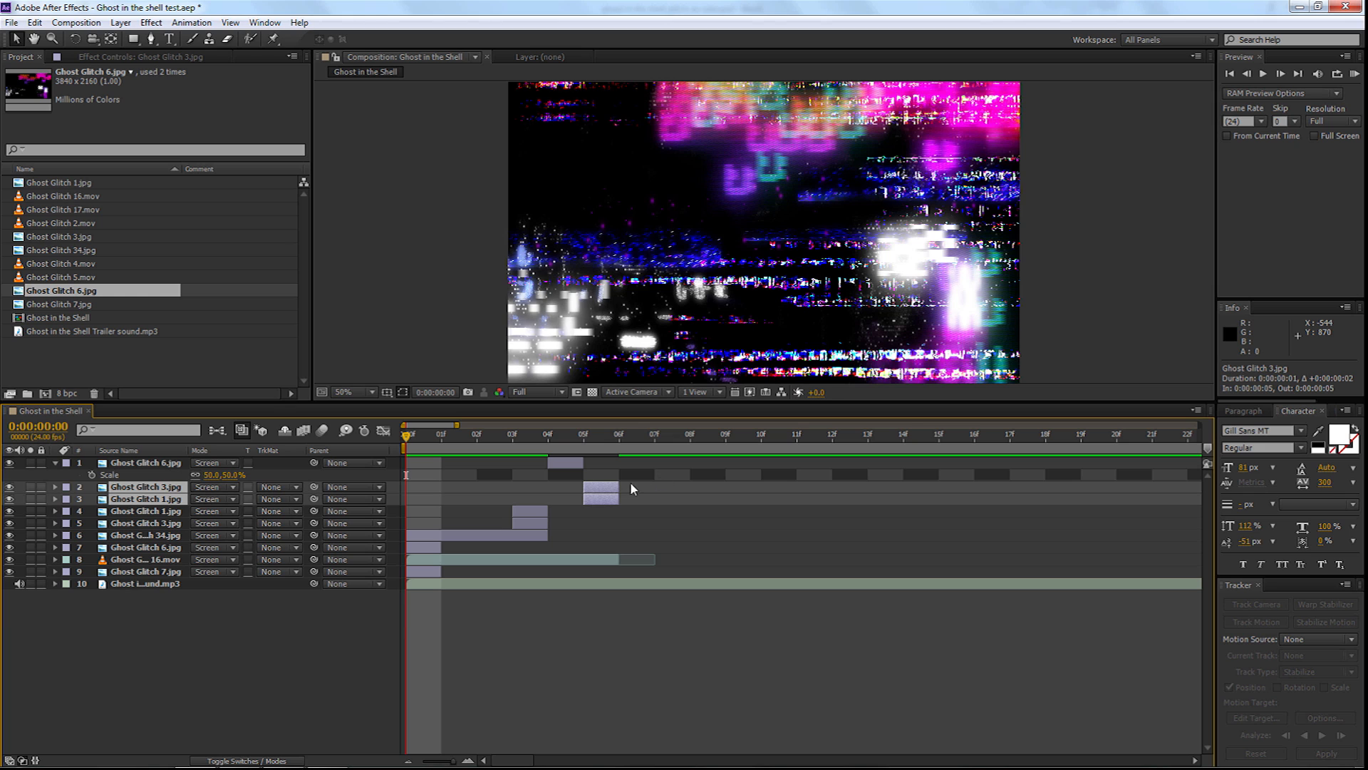
drag(628, 487, 645, 492)
key(space)
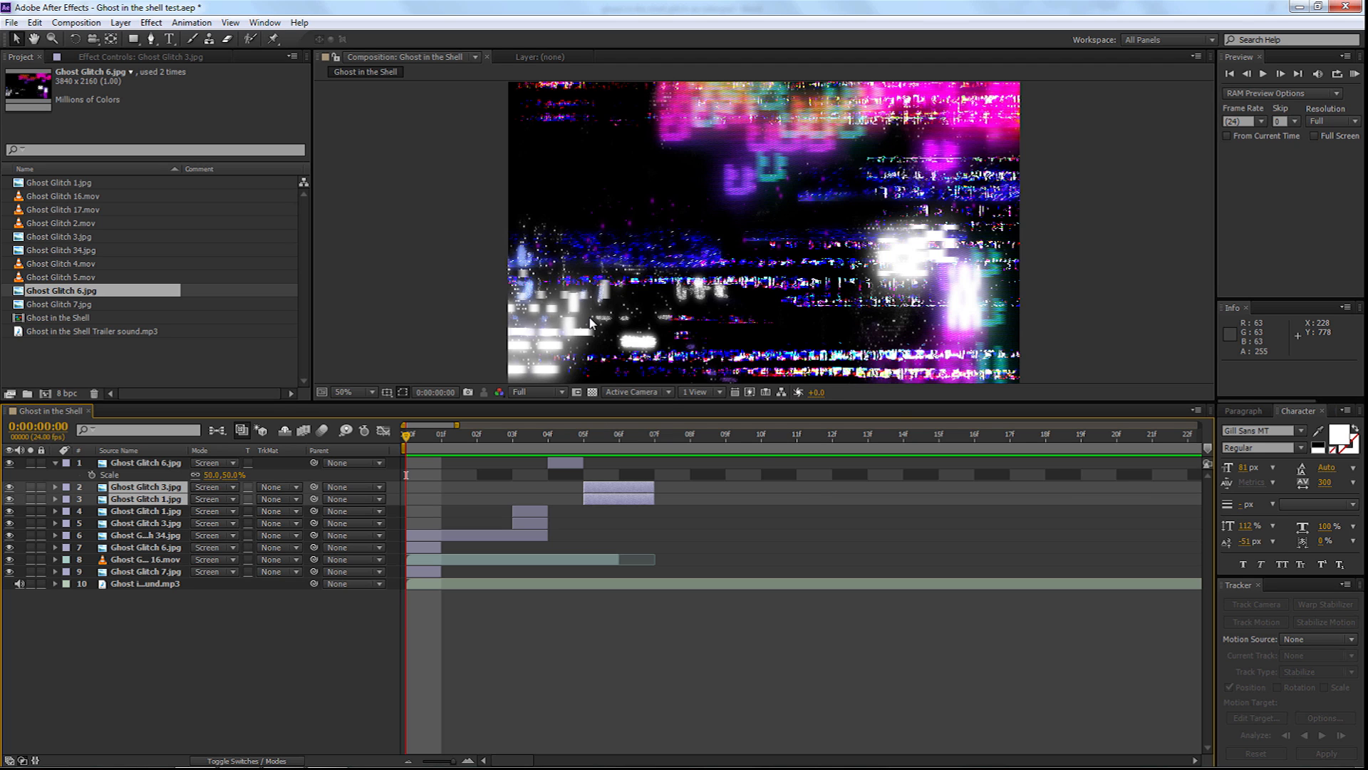
At frame 8, draw a wide text box left of the composition's centre and enter GHOST in it
click(673, 436)
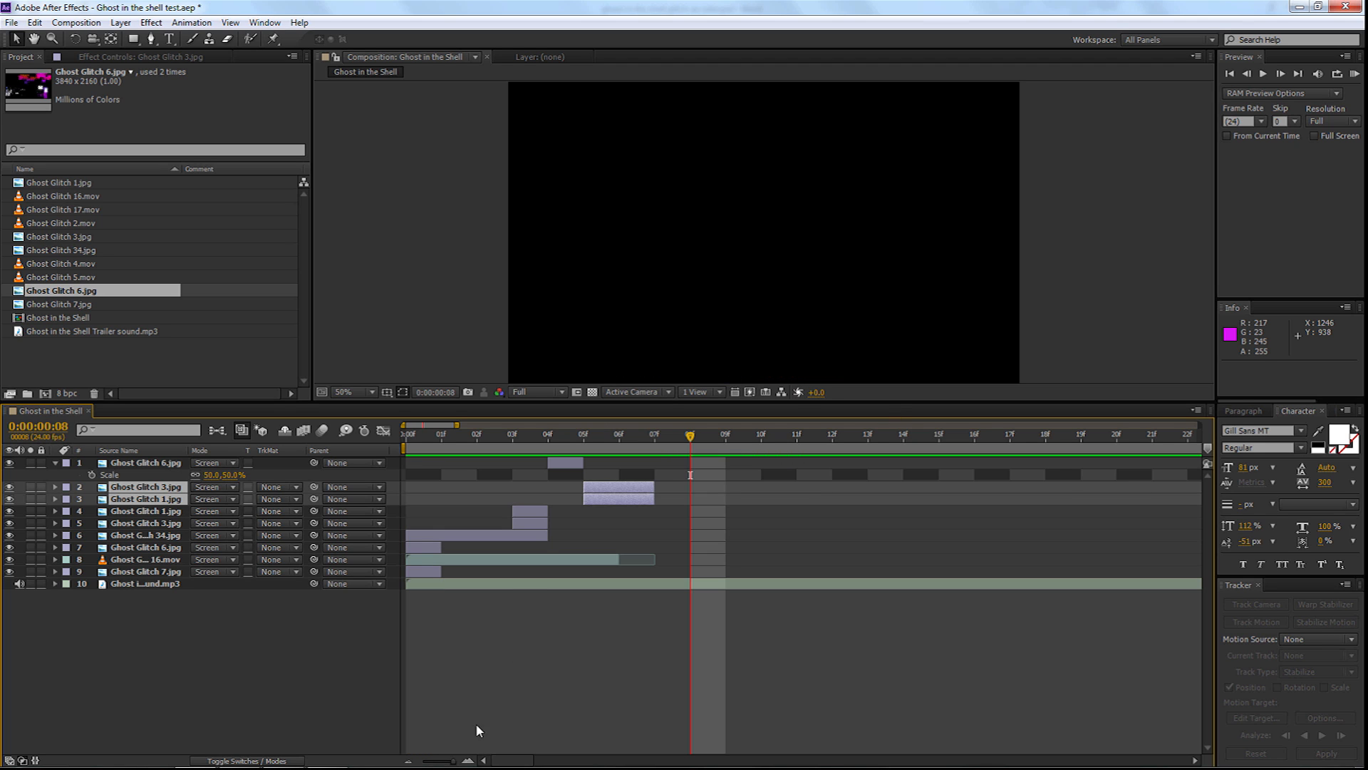
drag(453, 761, 422, 762)
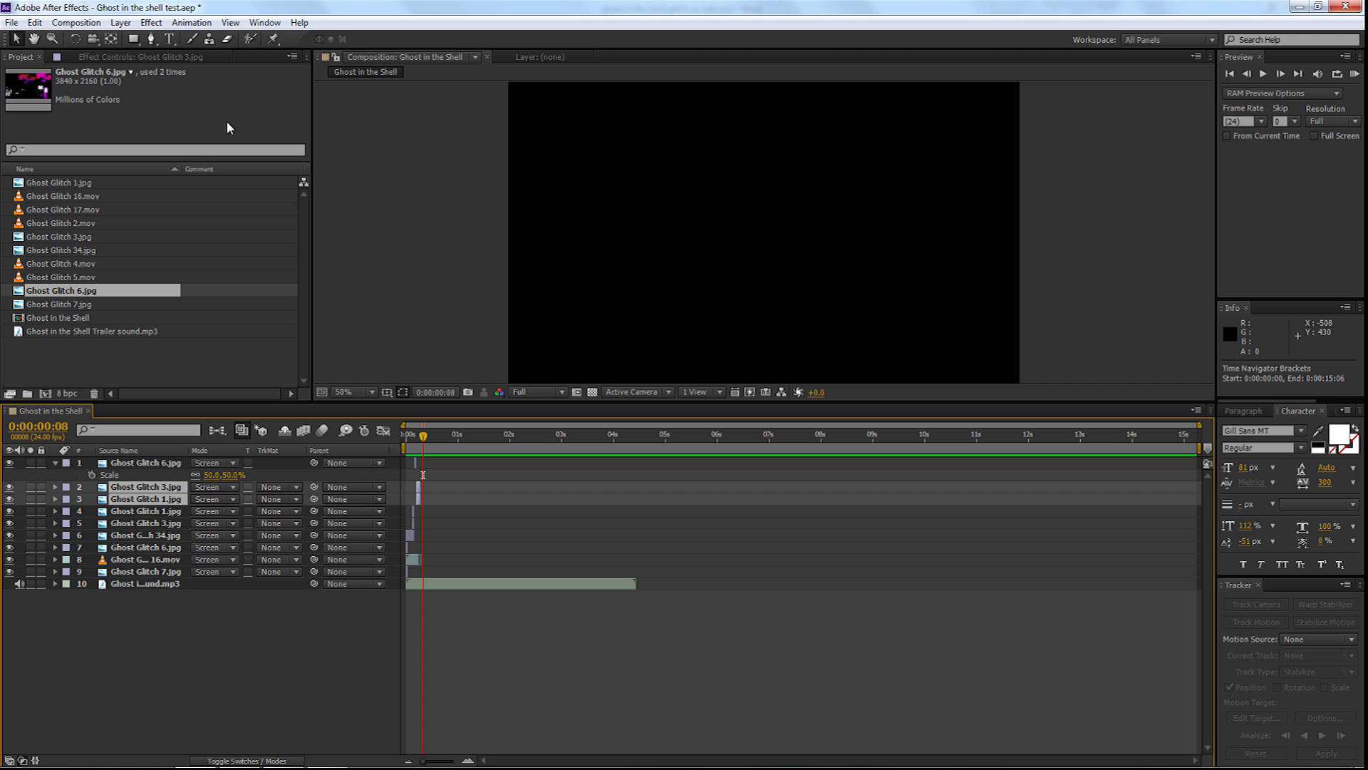
click(168, 38)
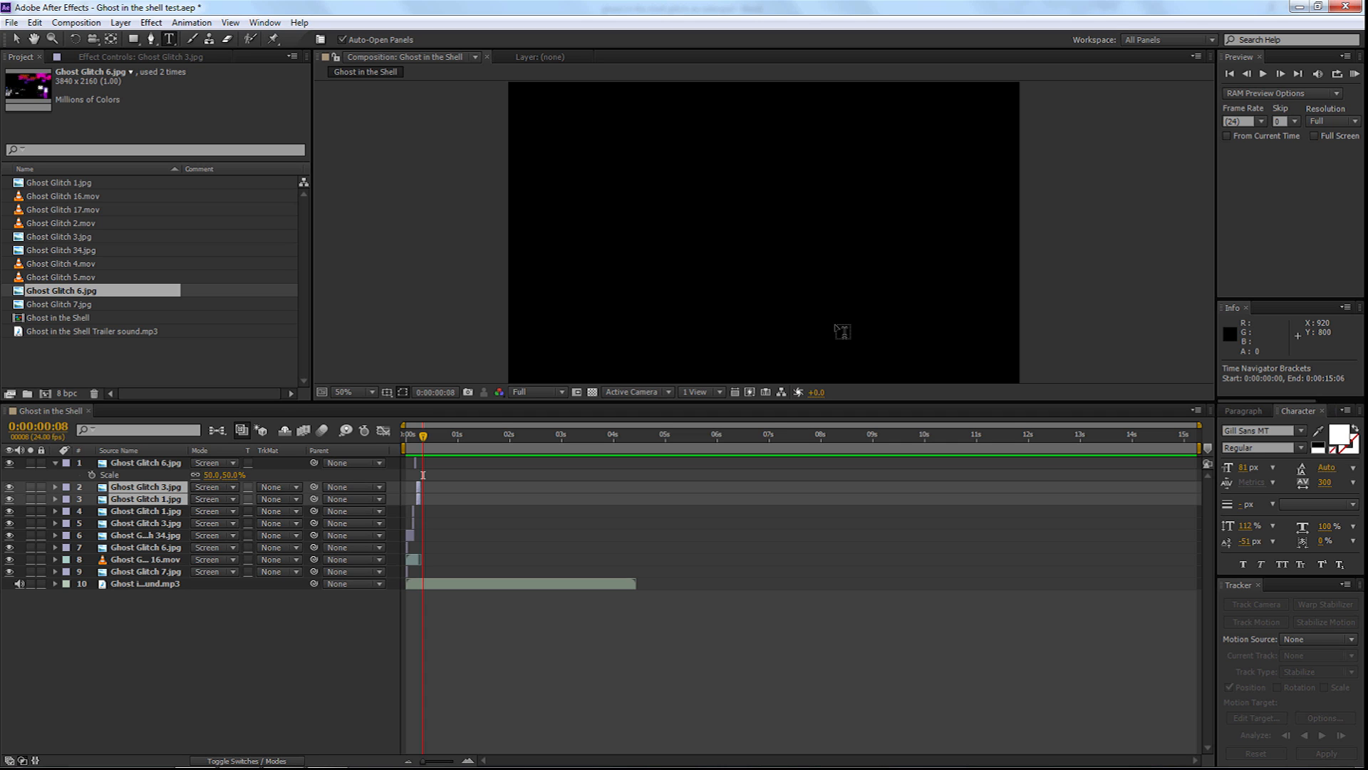
drag(532, 206, 670, 237)
drag(750, 254, 826, 269)
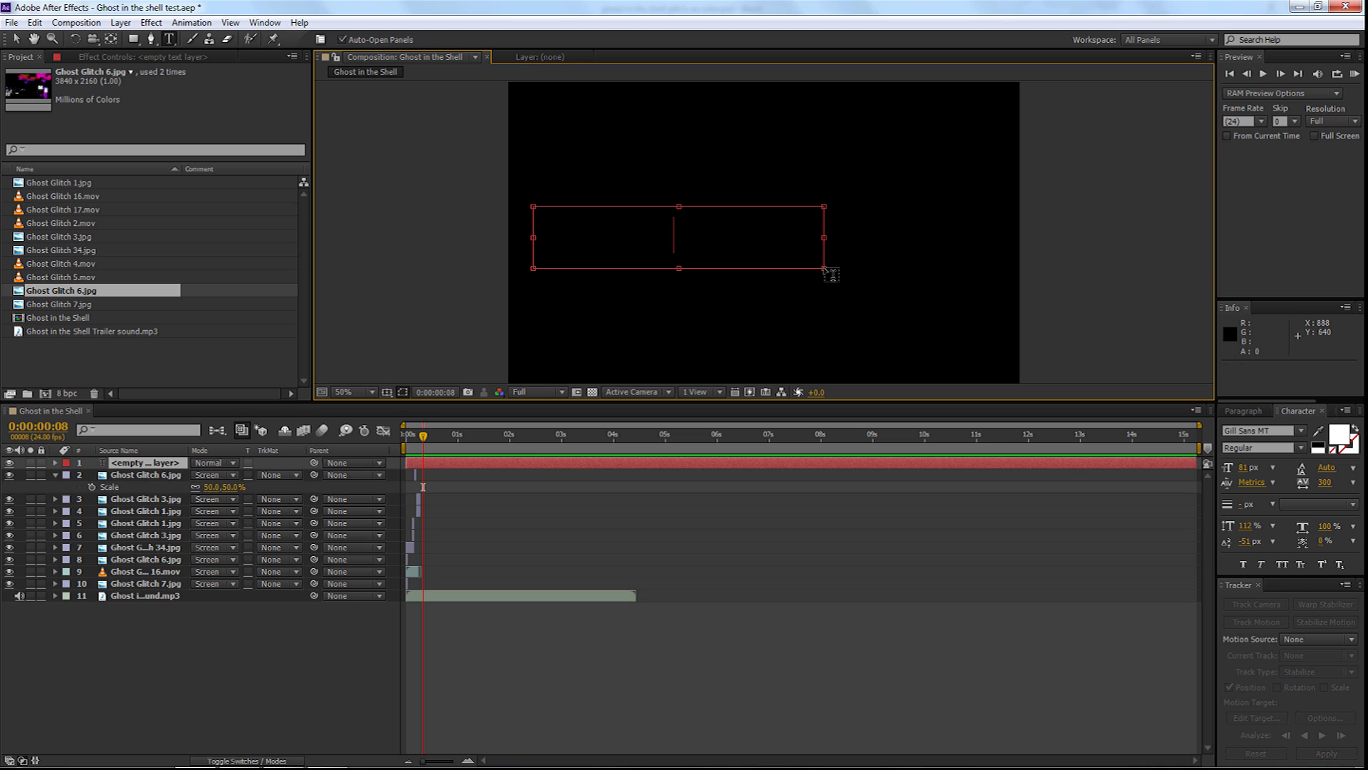
text(GHOST)
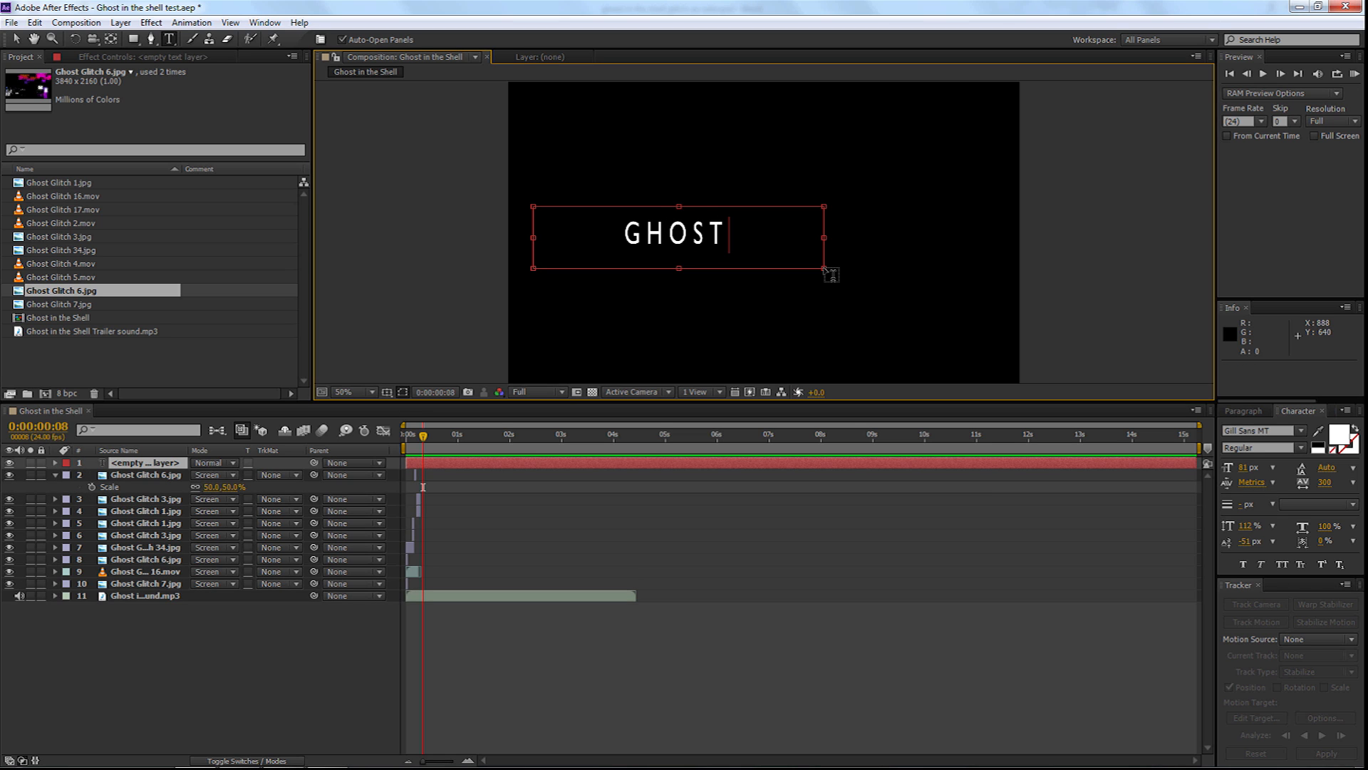
Undo the last text change, set GHOST's horizontal scale to 135%, and move the word further left to about position 331, 563
key(ctrl+z)
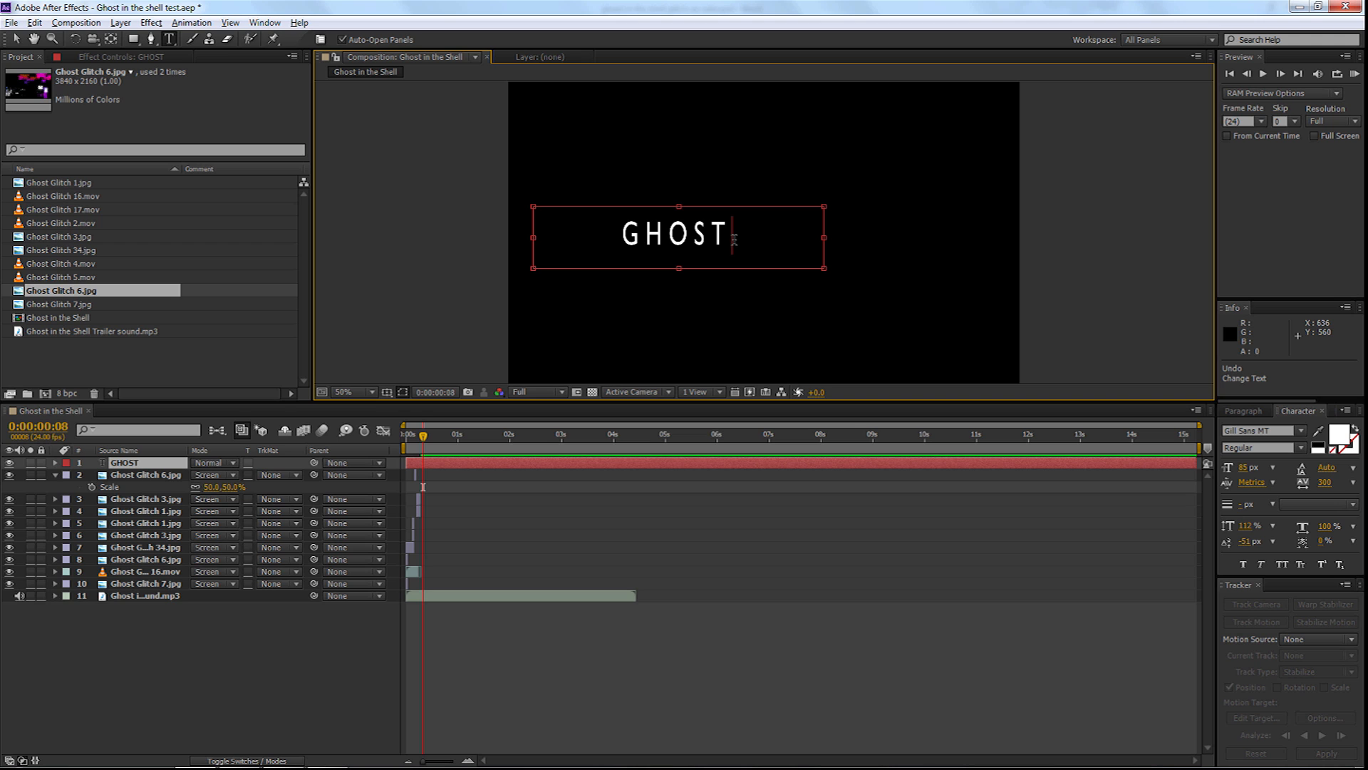
key(ctrl+a)
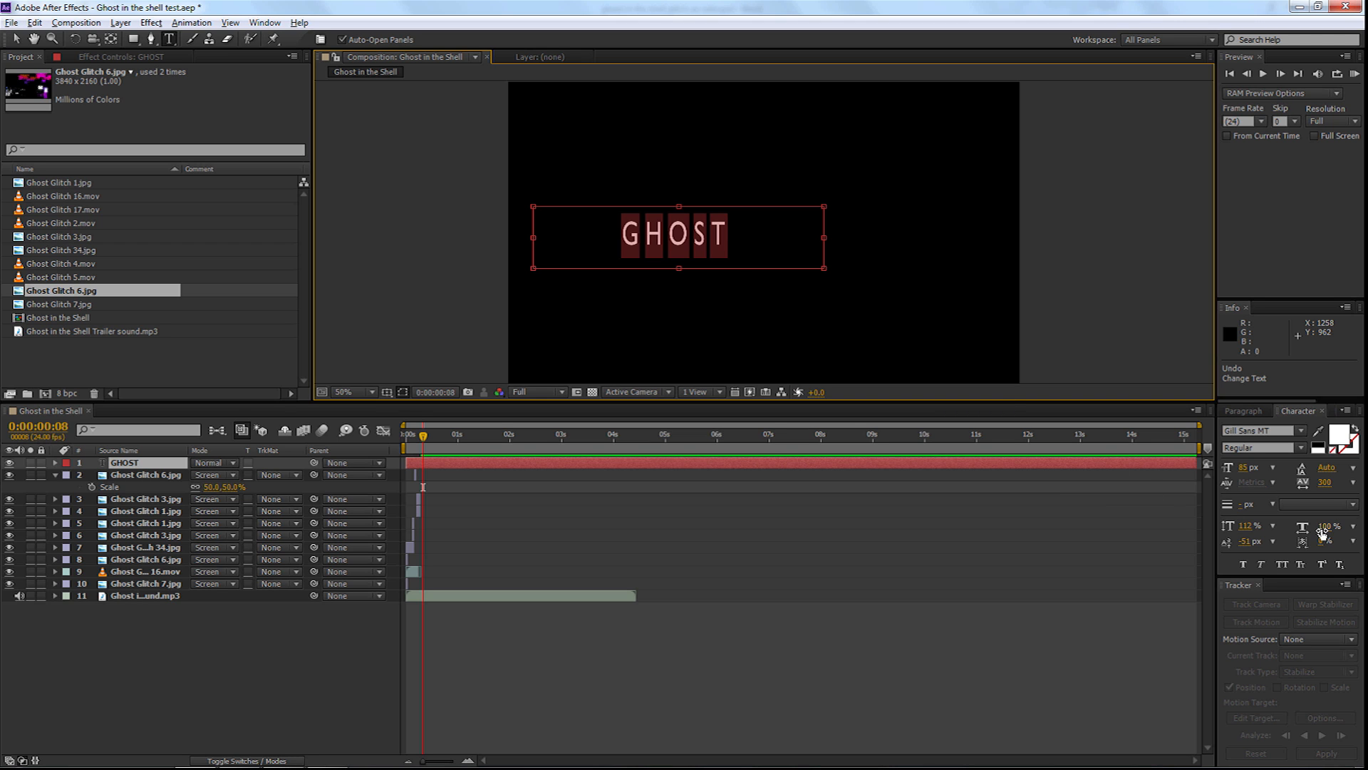
mouse_move(1325, 533)
mouse_down()
mouse_move(1350, 525)
mouse_move(1327, 529)
mouse_up()
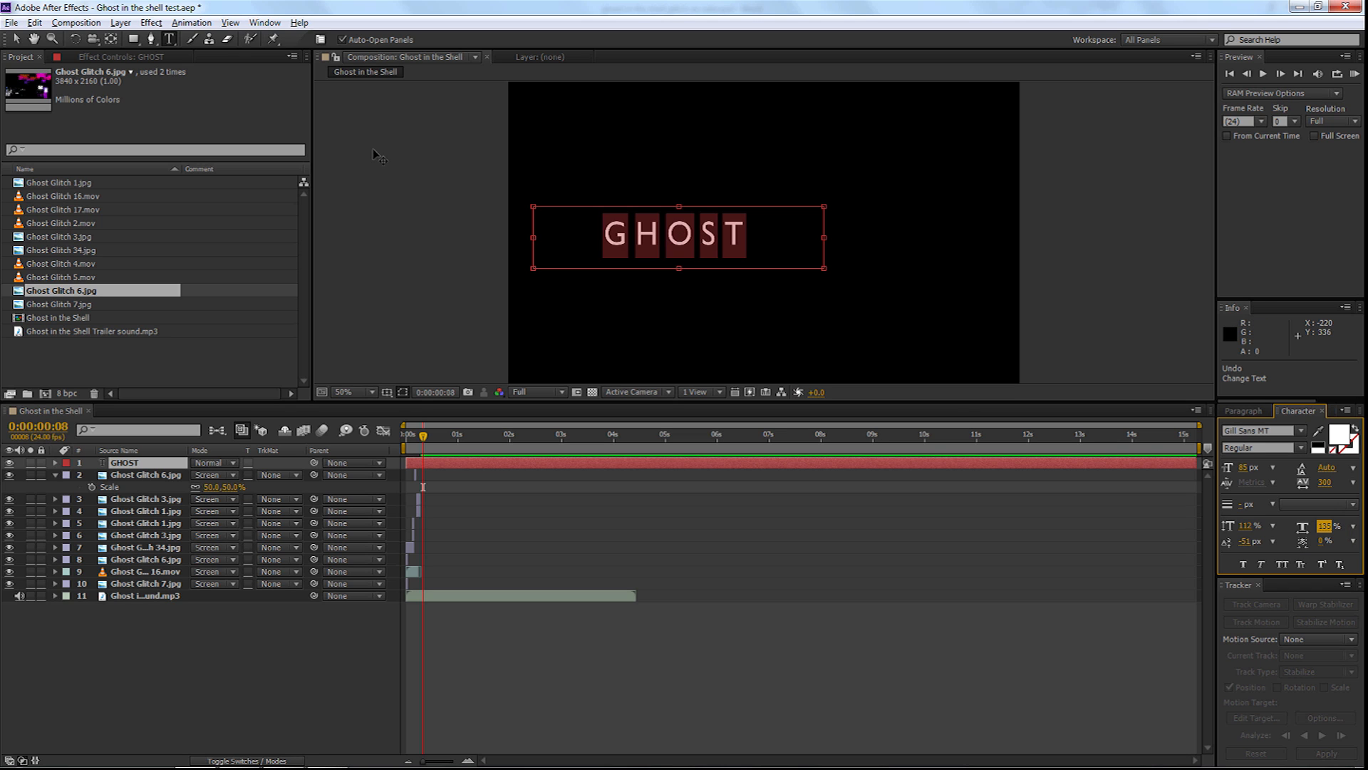
click(15, 39)
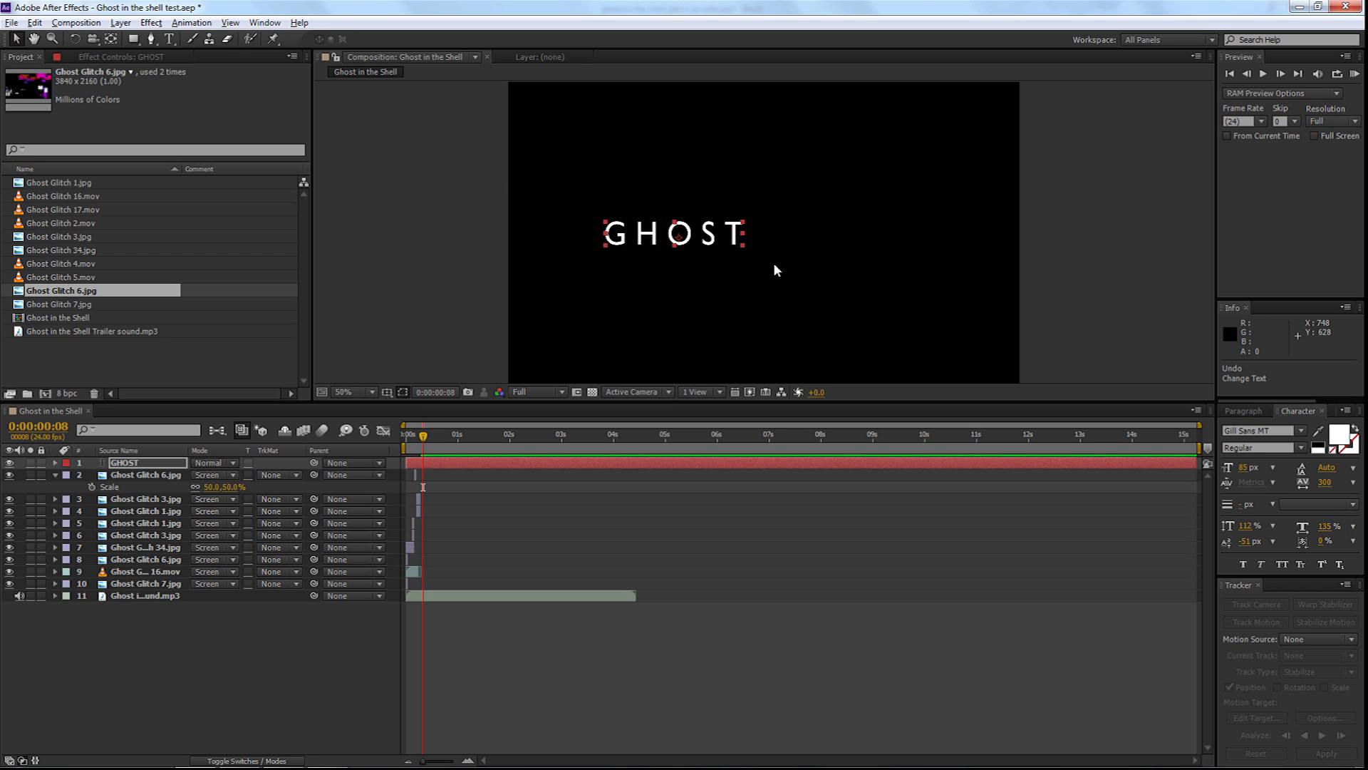
drag(700, 236, 647, 240)
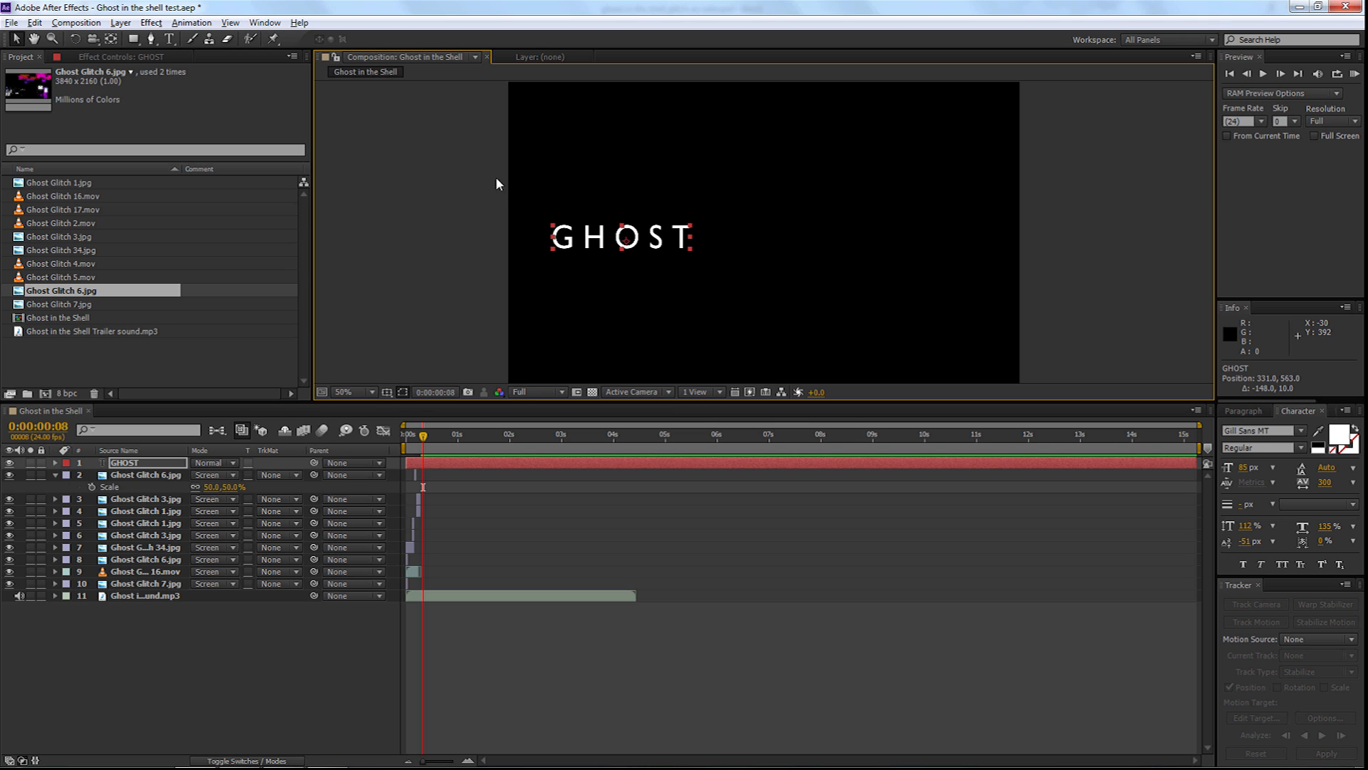
Draw a second text box to the right of GHOST and enter SHELL in it
click(169, 39)
drag(761, 222, 1000, 269)
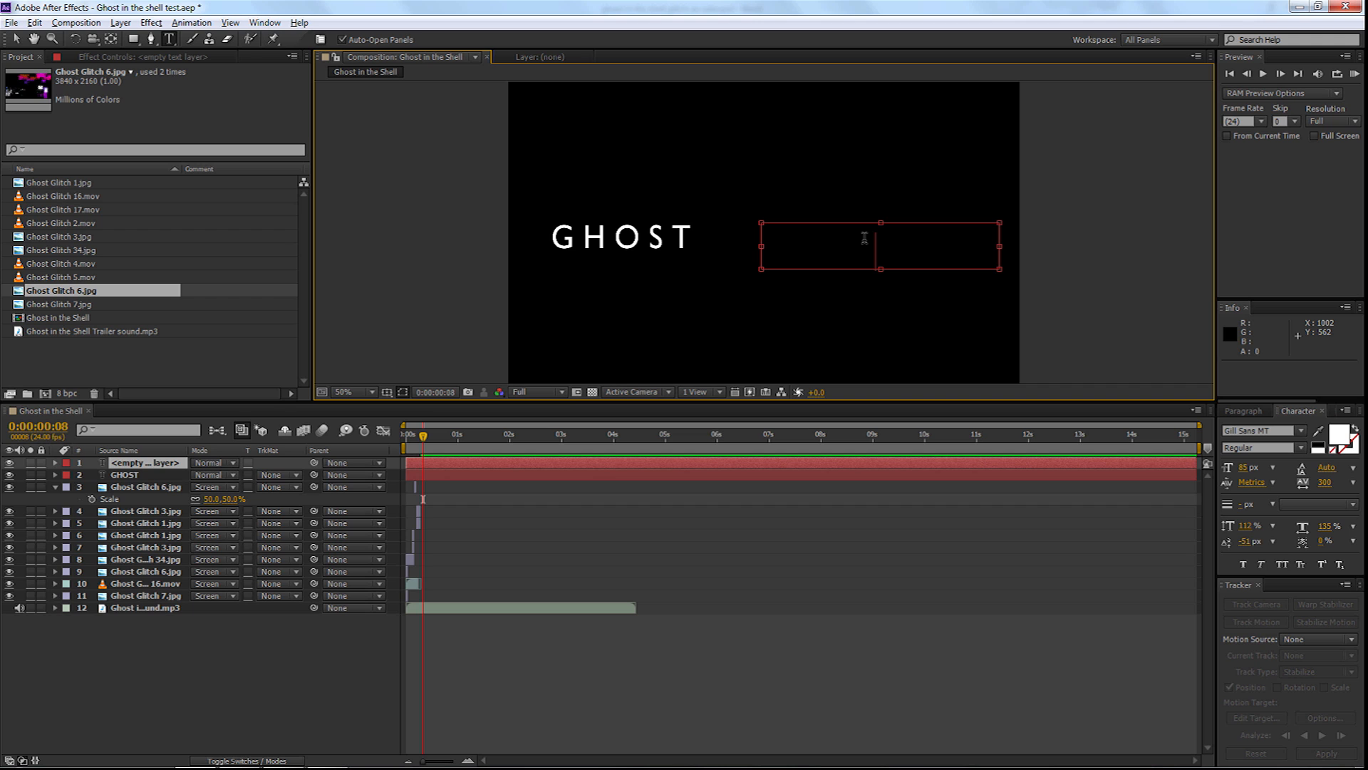
text(SHELL)
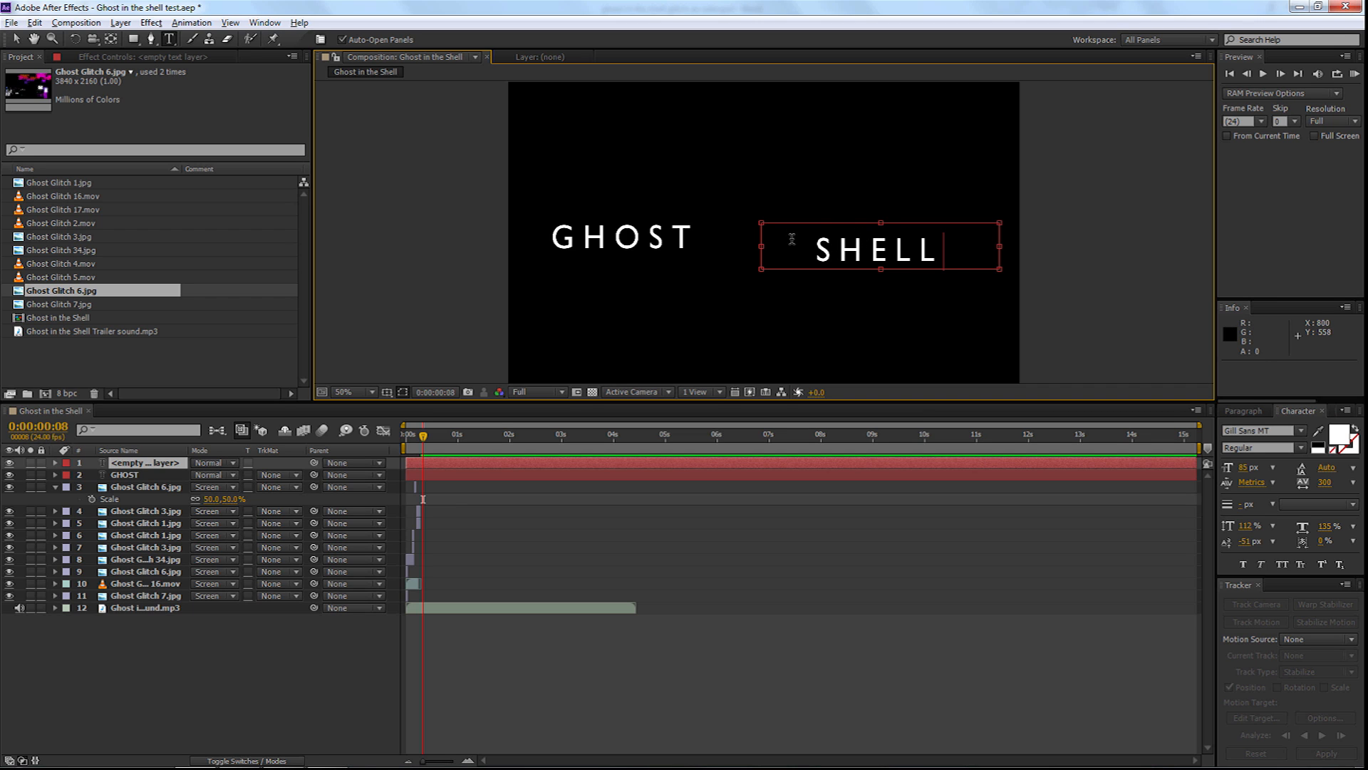
Move SHELL up level with GHOST and shift GHOST right to about position 385, 563
click(16, 38)
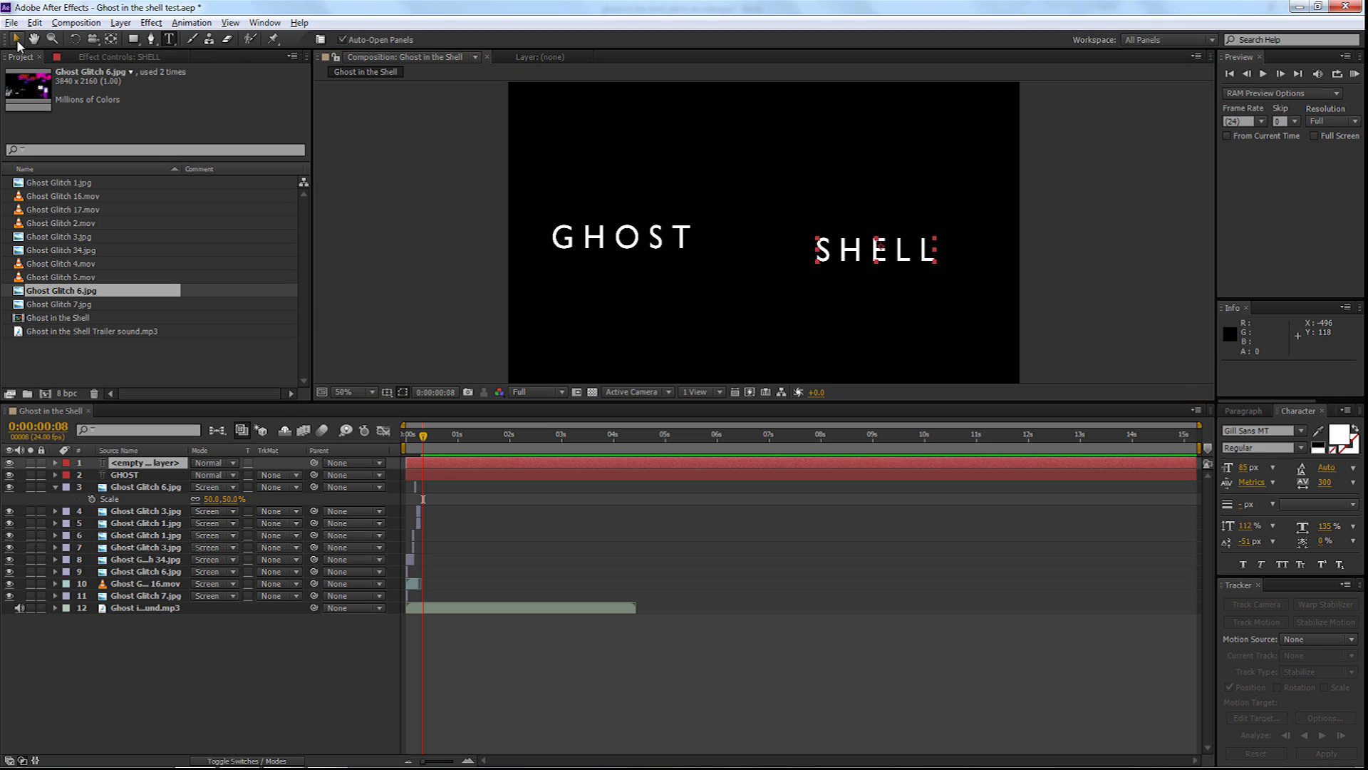
mouse_move(840, 253)
mouse_down()
mouse_move(823, 244)
mouse_move(838, 230)
mouse_up()
mouse_move(663, 239)
mouse_down()
mouse_move(761, 240)
mouse_move(679, 234)
mouse_up()
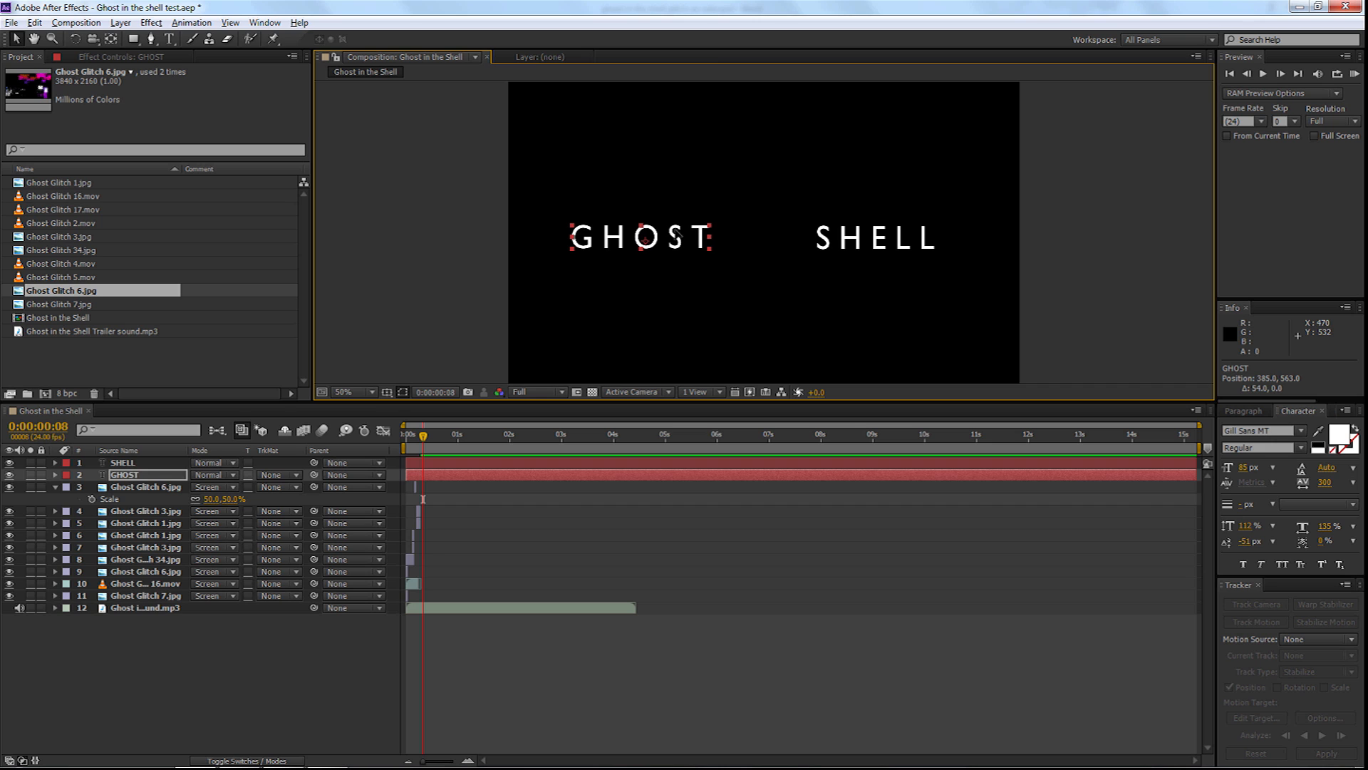
Widen the letter spacing of the SHELL text by setting its tracking to 360
click(836, 241)
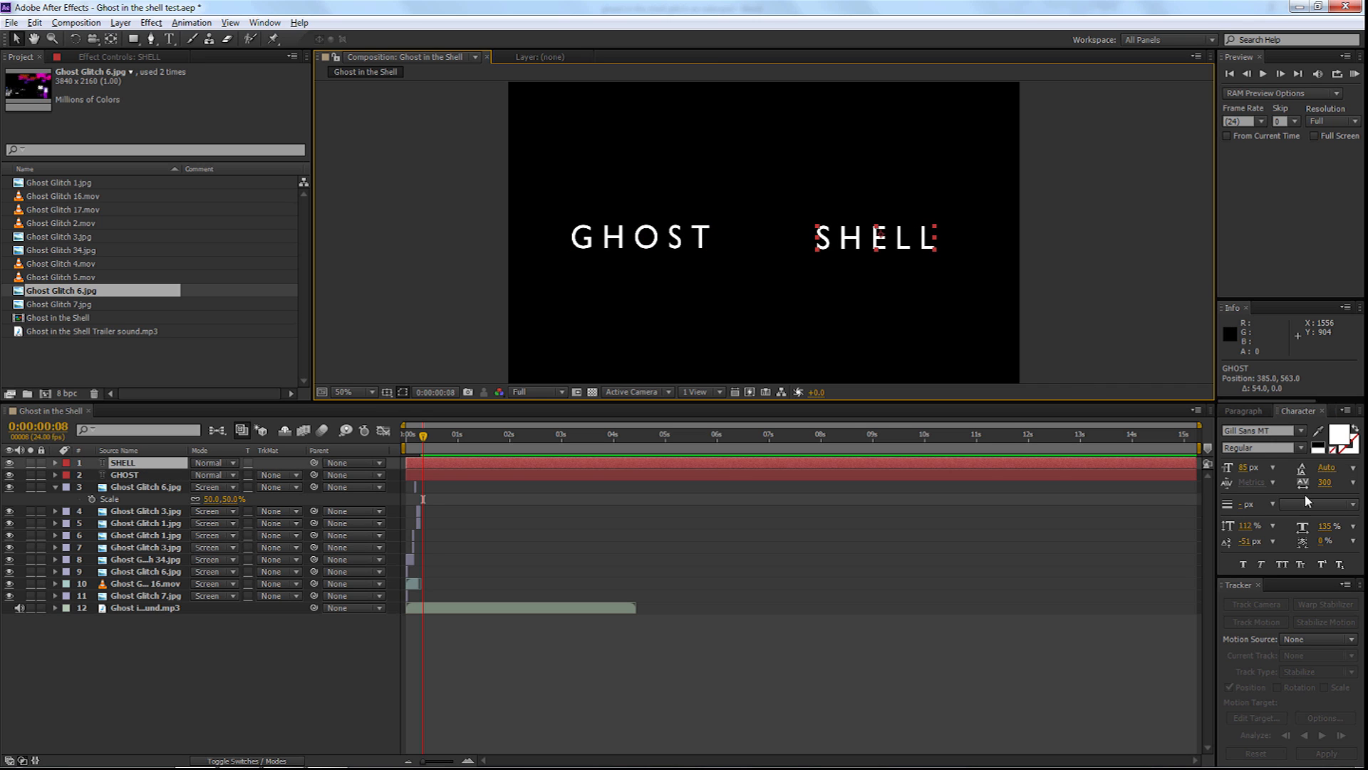
drag(1326, 482, 1362, 480)
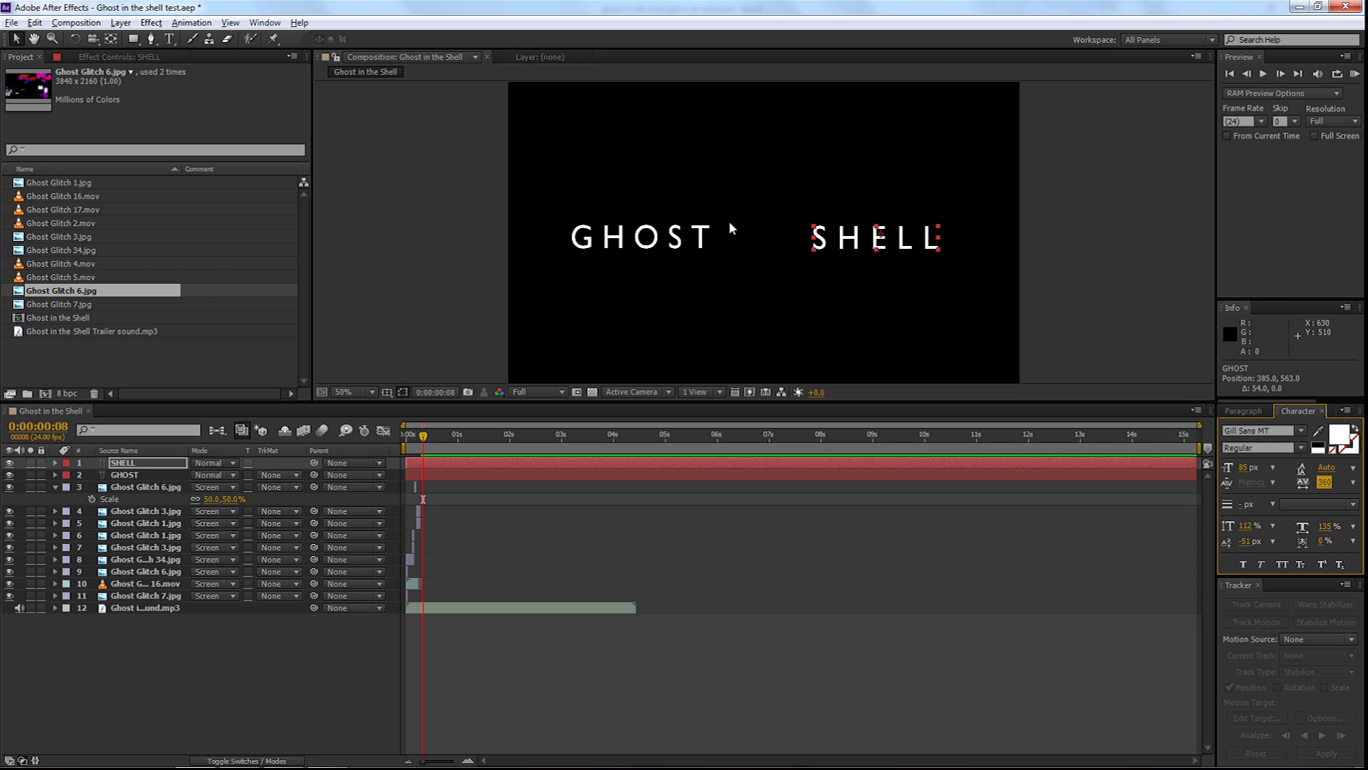
click(1074, 245)
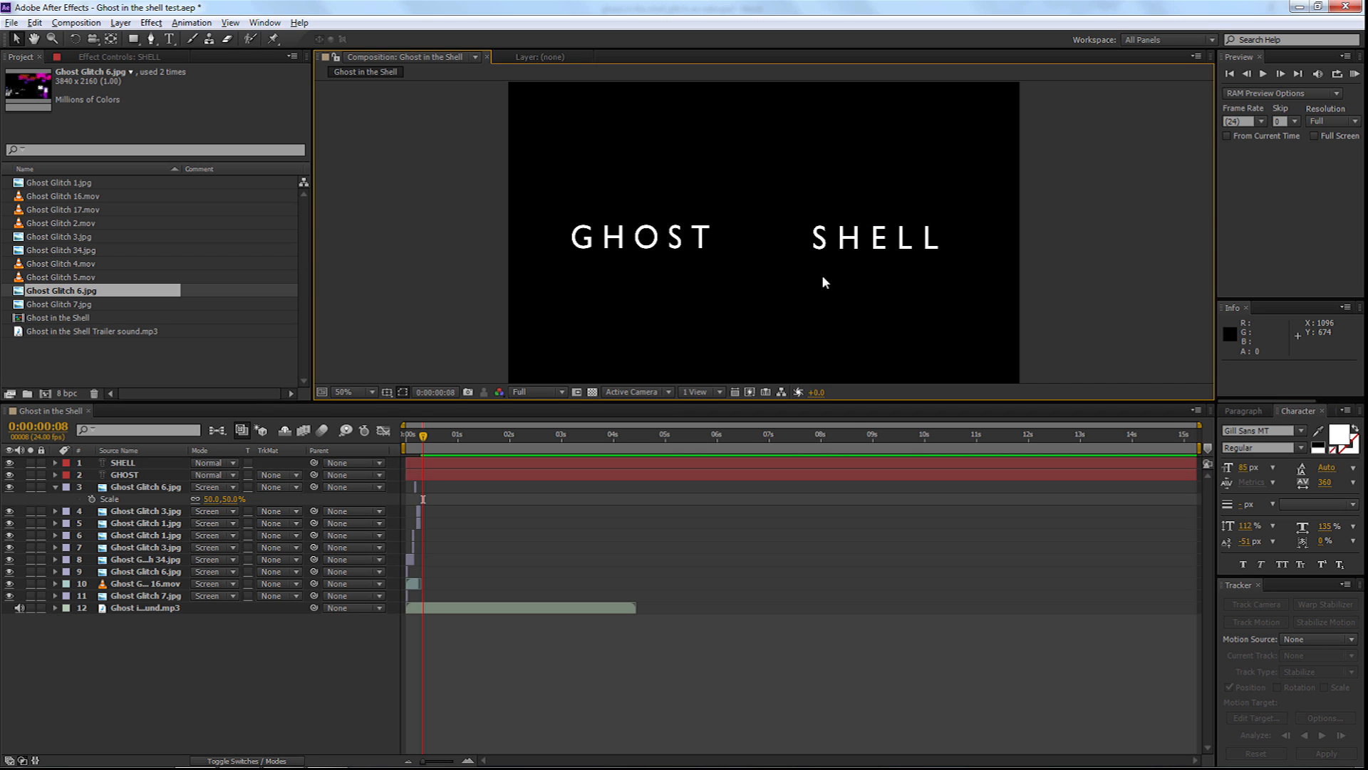
Create a white, composition-sized solid named Tri as the uppermost layer
click(122, 23)
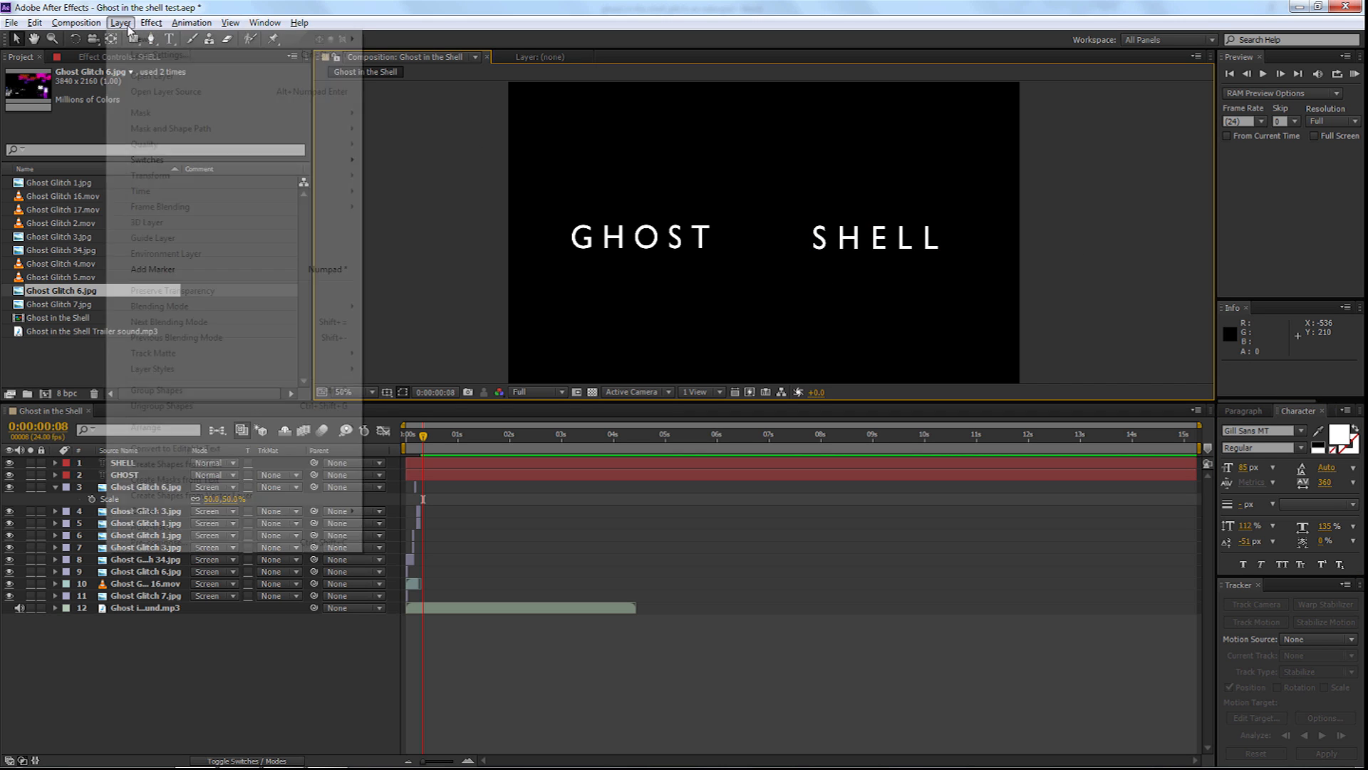
mouse_move(142, 40)
click(391, 54)
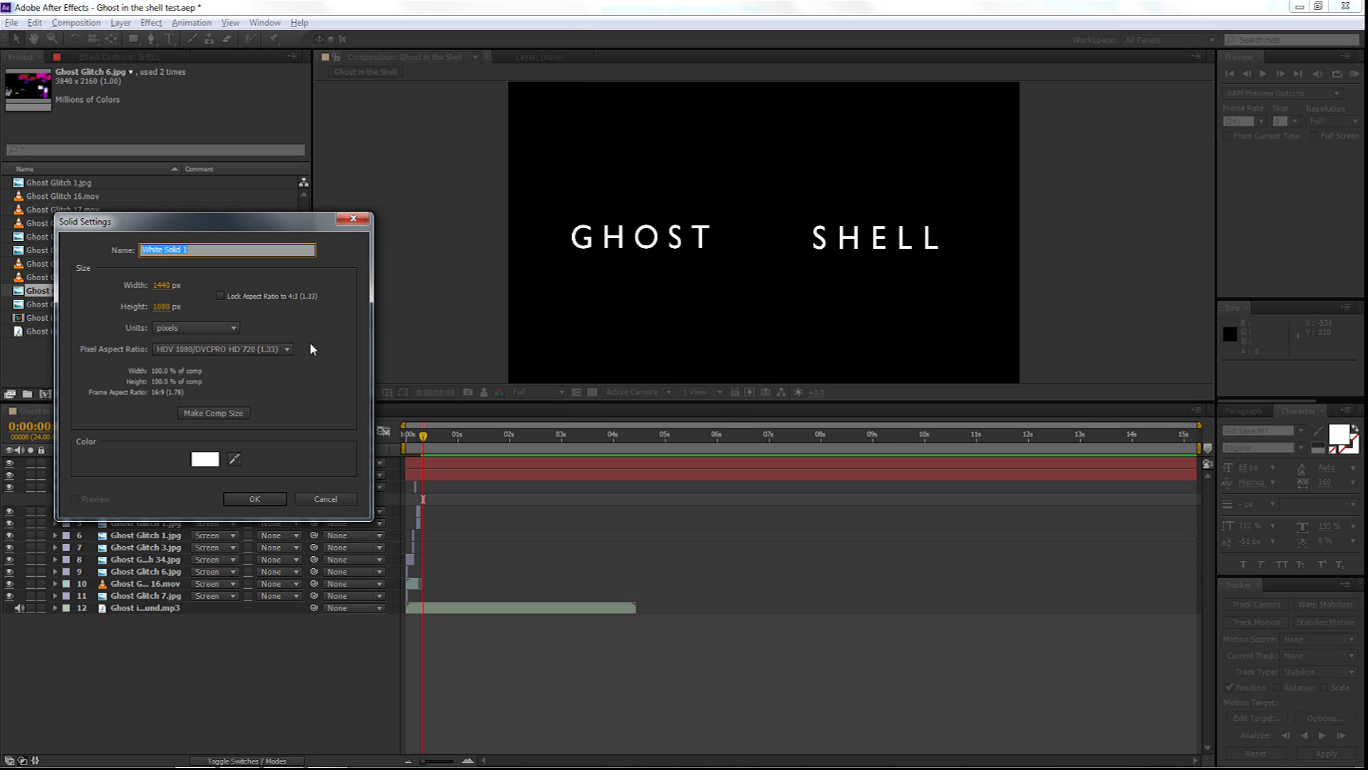
click(214, 460)
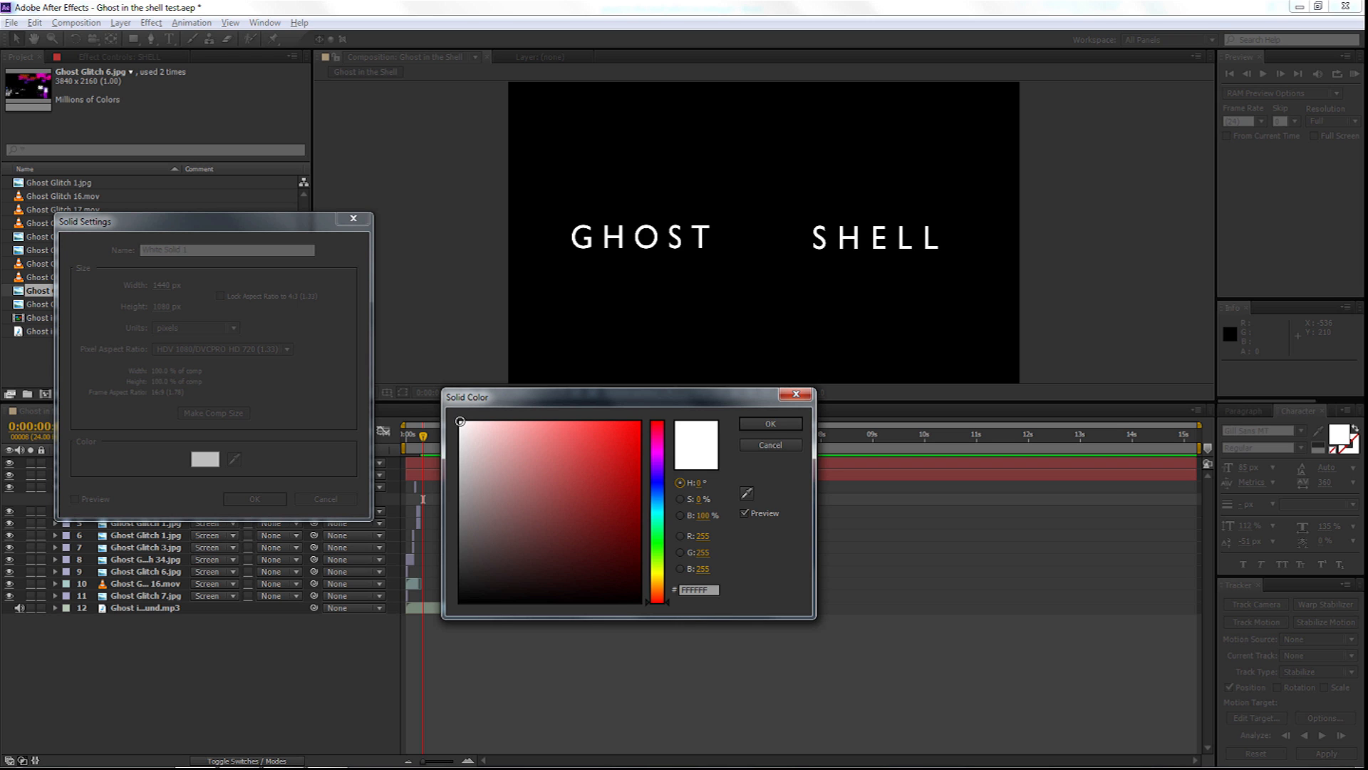
click(756, 425)
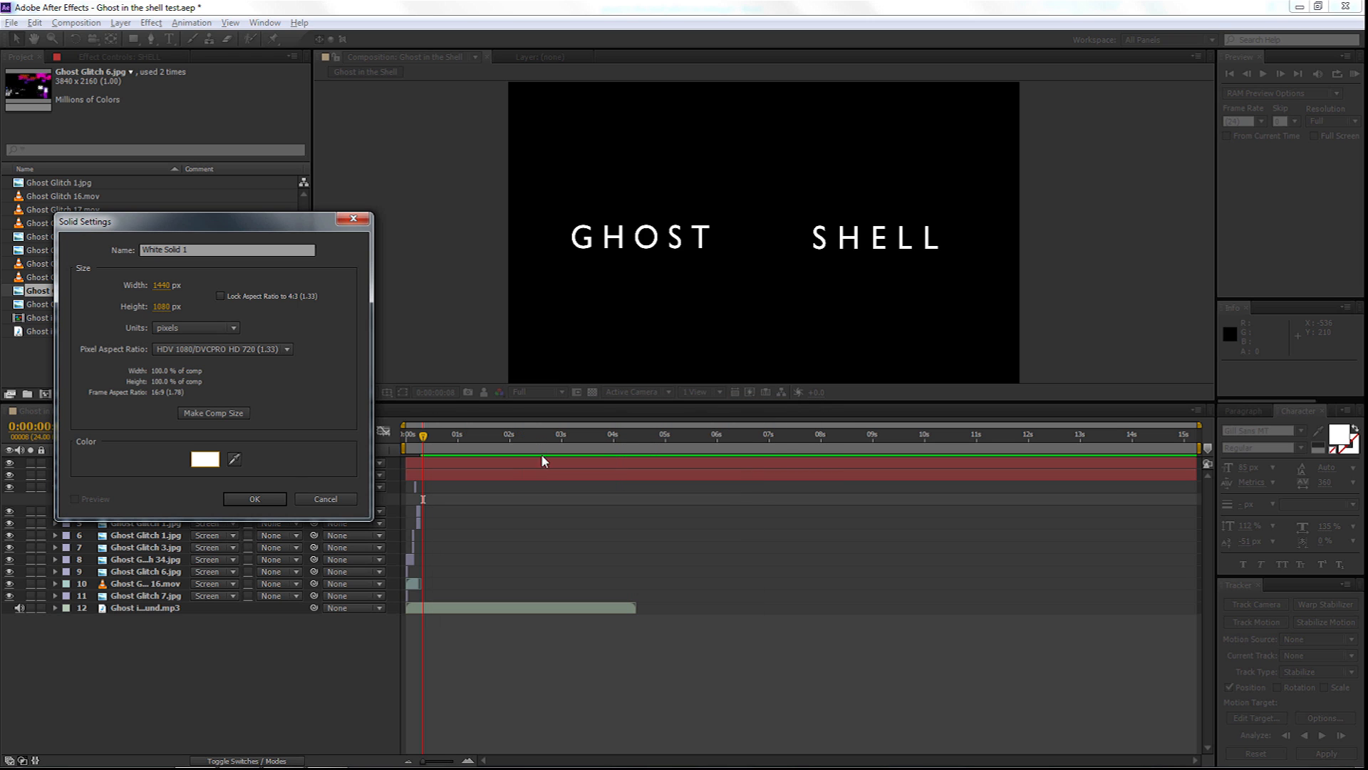
click(208, 415)
text(Tri)
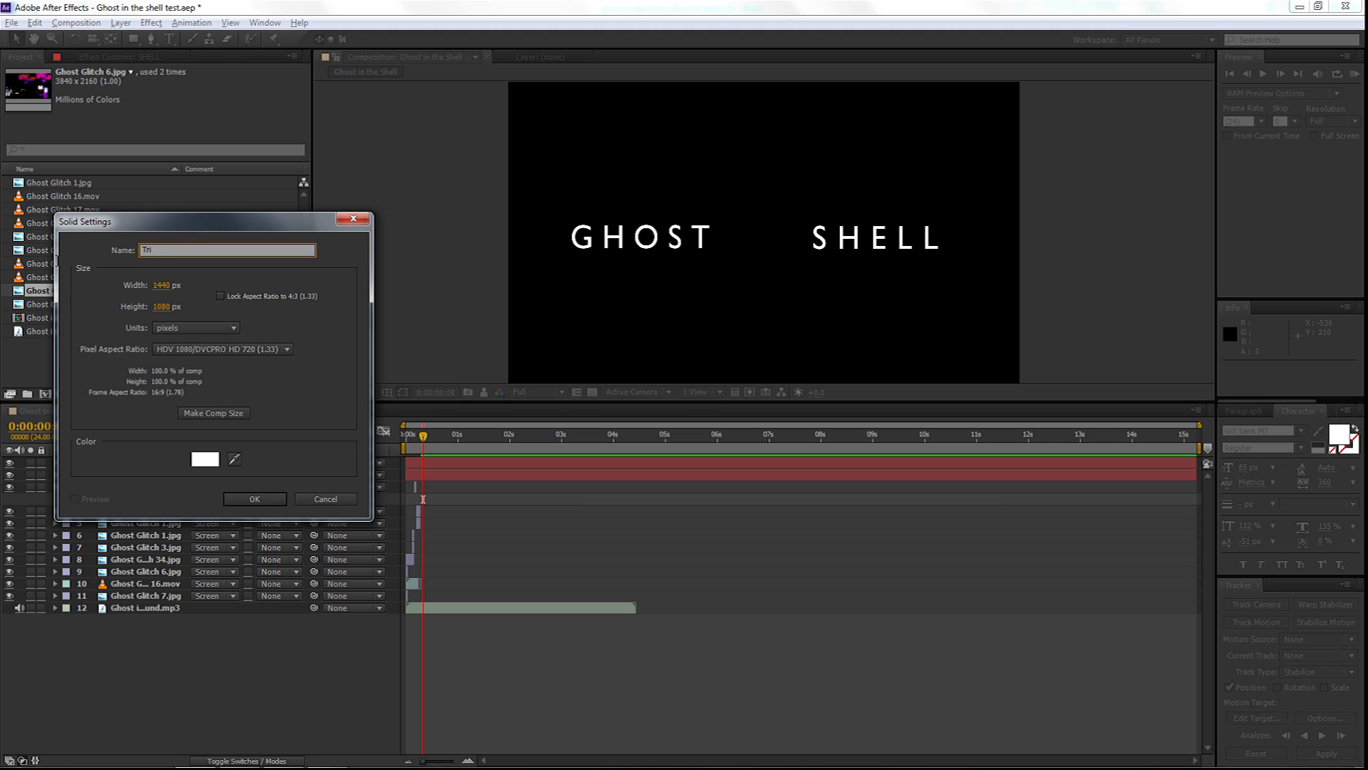
click(246, 499)
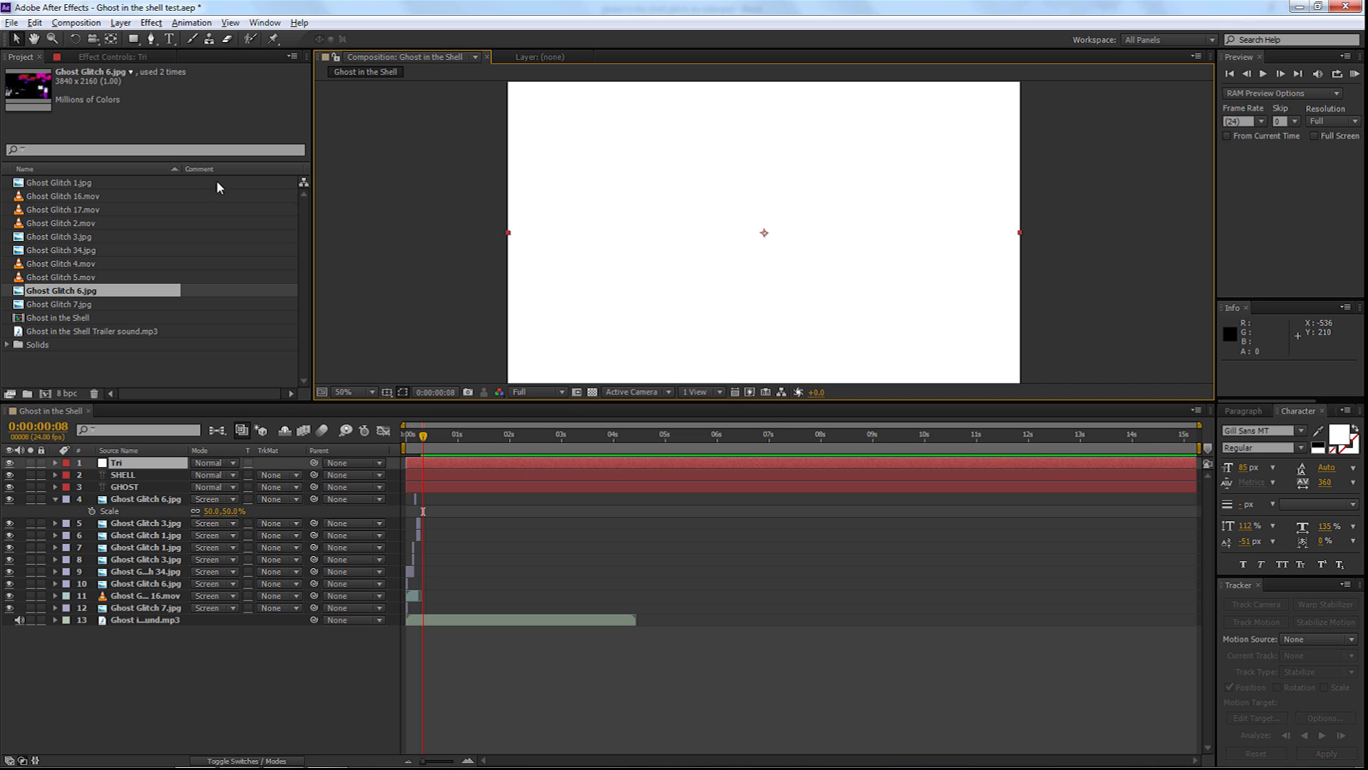
Draw a closed triangular mask with the Pen tool on the Tri solid, between GHOST and SHELL
click(151, 39)
click(758, 171)
click(700, 241)
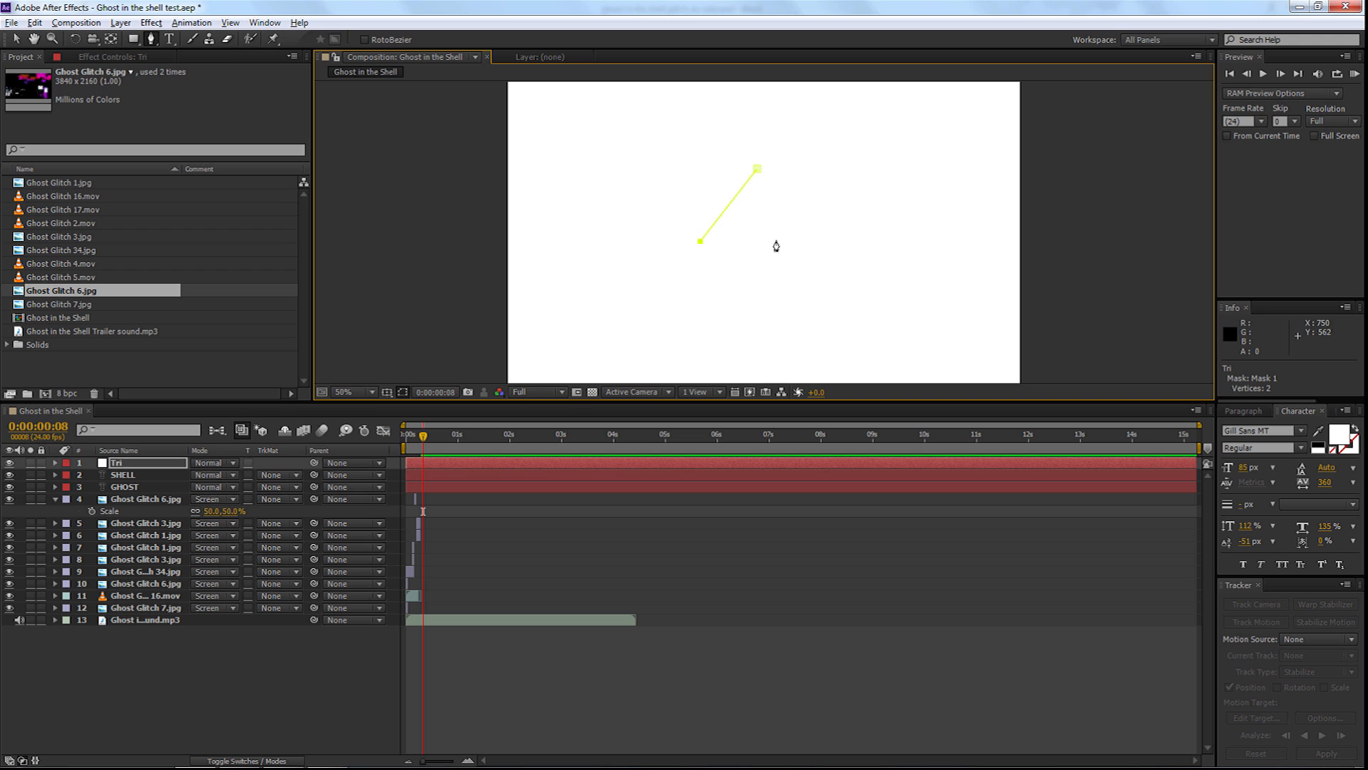
click(797, 245)
click(758, 169)
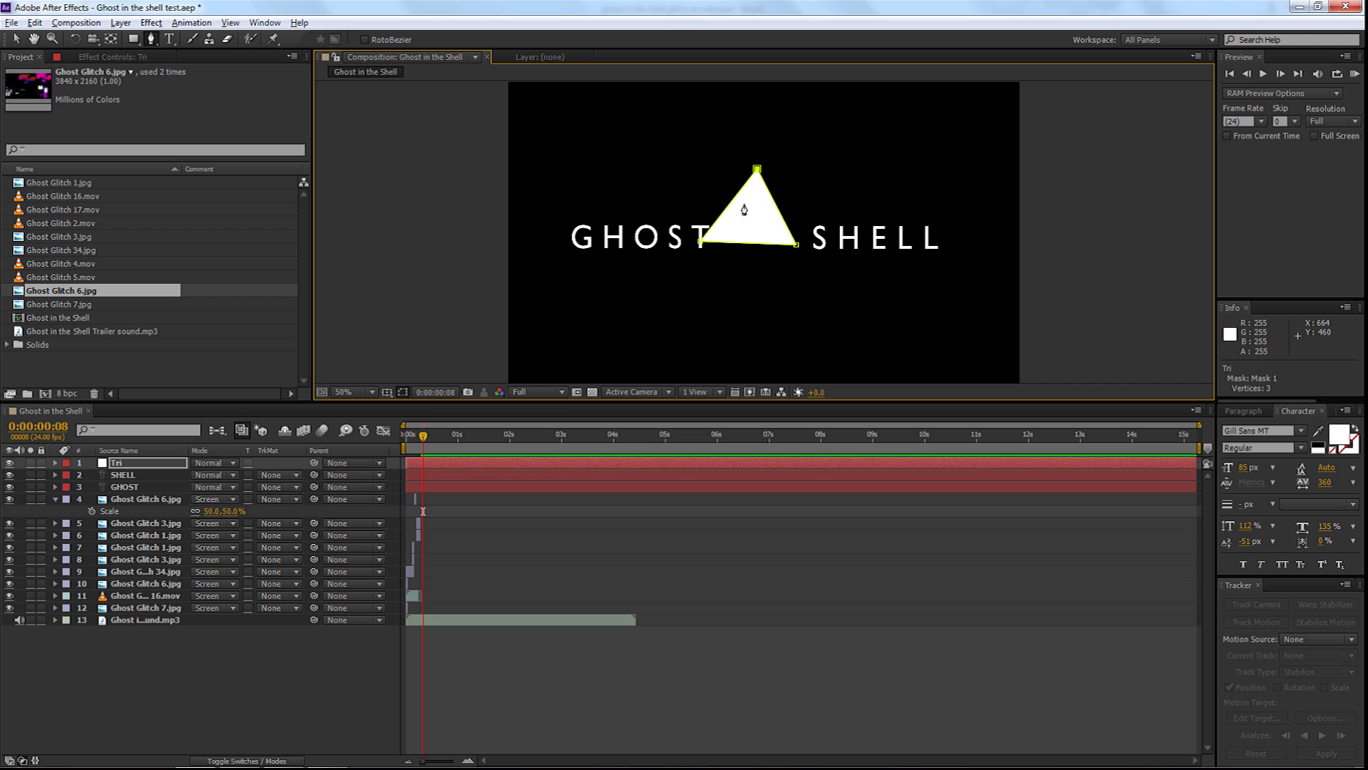
Narrow the triangle's base, lower its apex, and move the Tri layer down to about position 722, 588 between the words
click(16, 38)
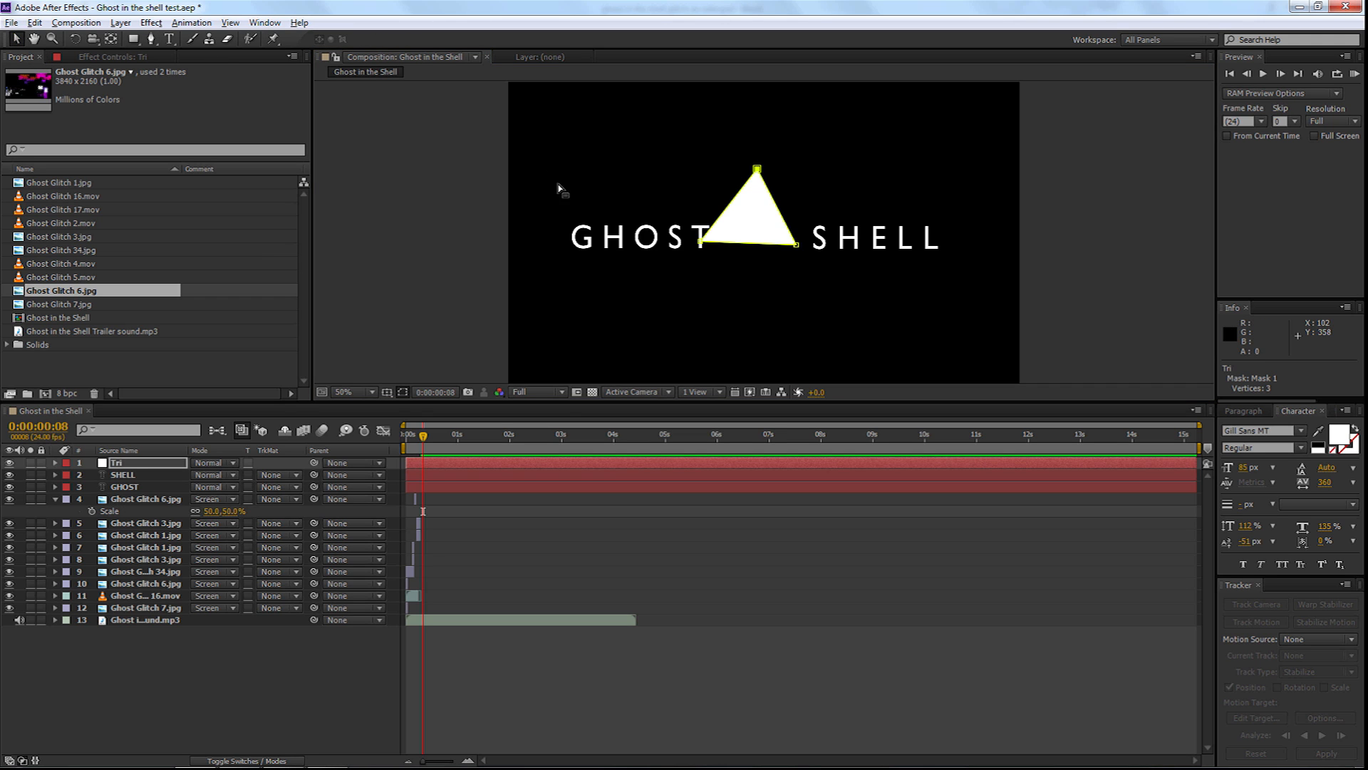
drag(699, 246, 796, 246)
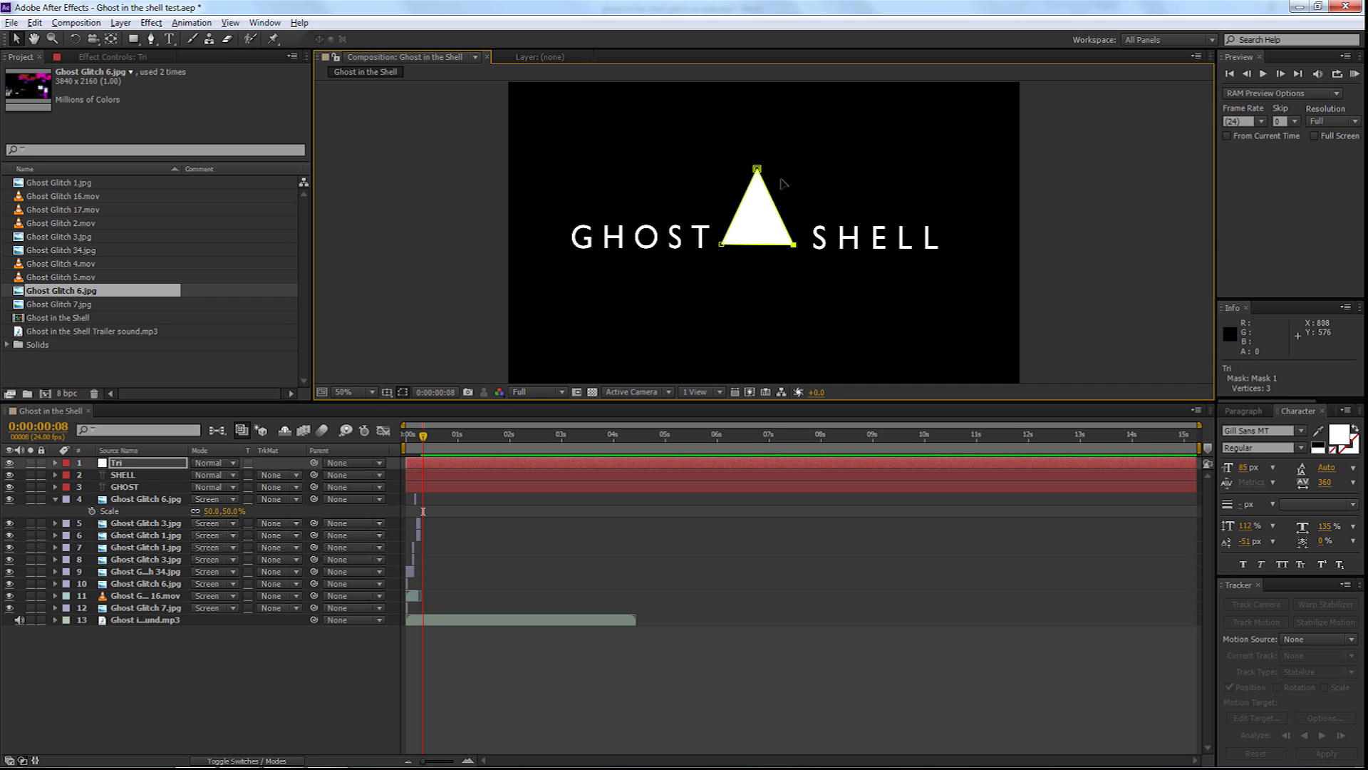
mouse_move(757, 170)
mouse_down()
mouse_move(756, 194)
mouse_move(726, 199)
mouse_move(755, 191)
mouse_move(752, 231)
mouse_move(755, 184)
mouse_up()
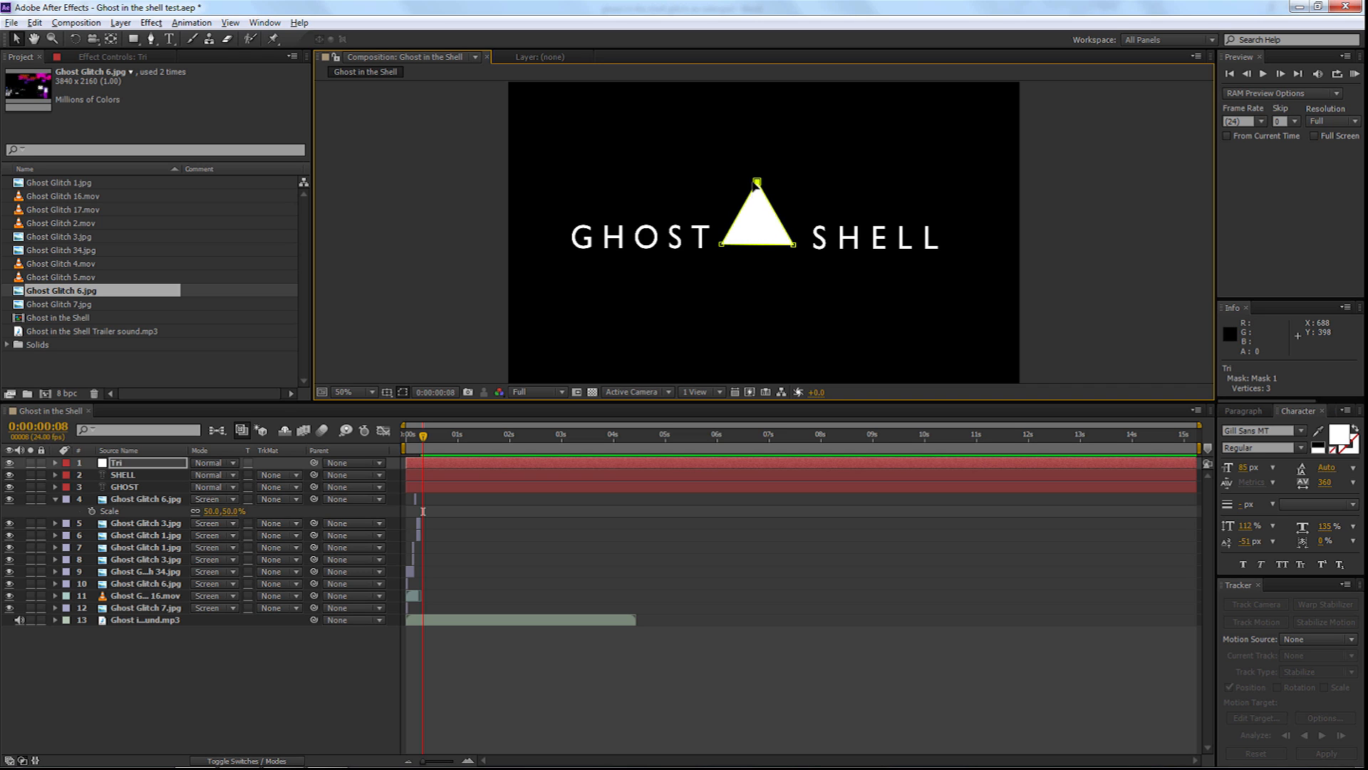
click(759, 229)
drag(756, 243, 755, 248)
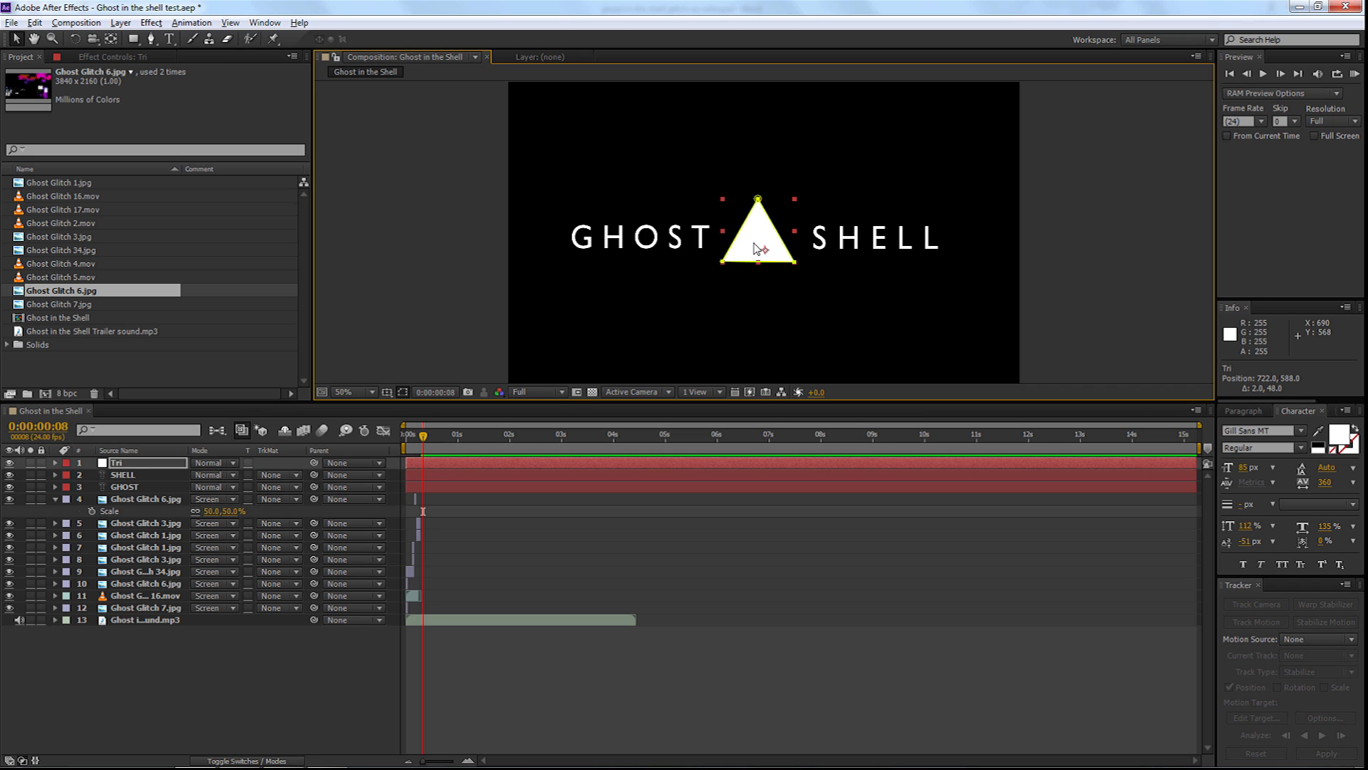
Draw a smaller closed triangular mask with the Pen tool inside the white triangle on the Tri layer
key(z)
double_click(759, 235)
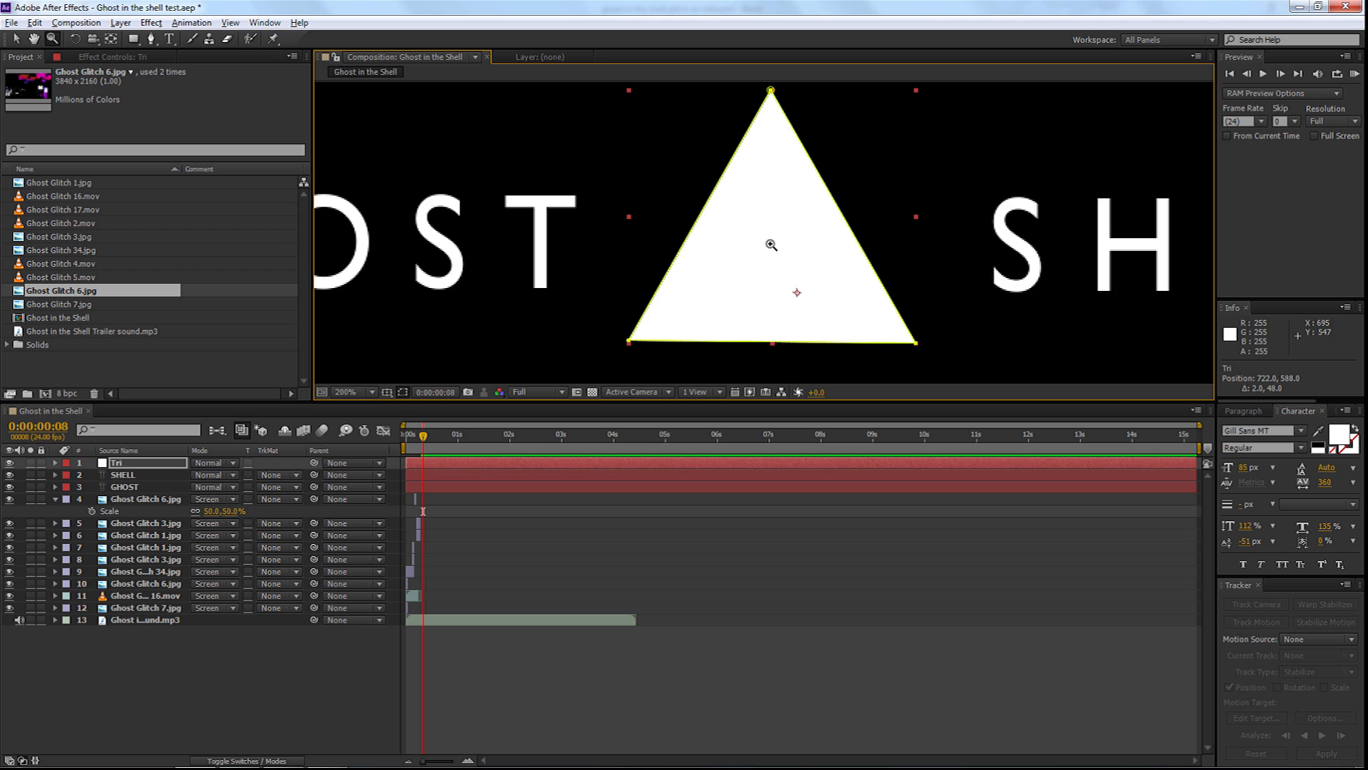
key(space)
drag(776, 229, 732, 225)
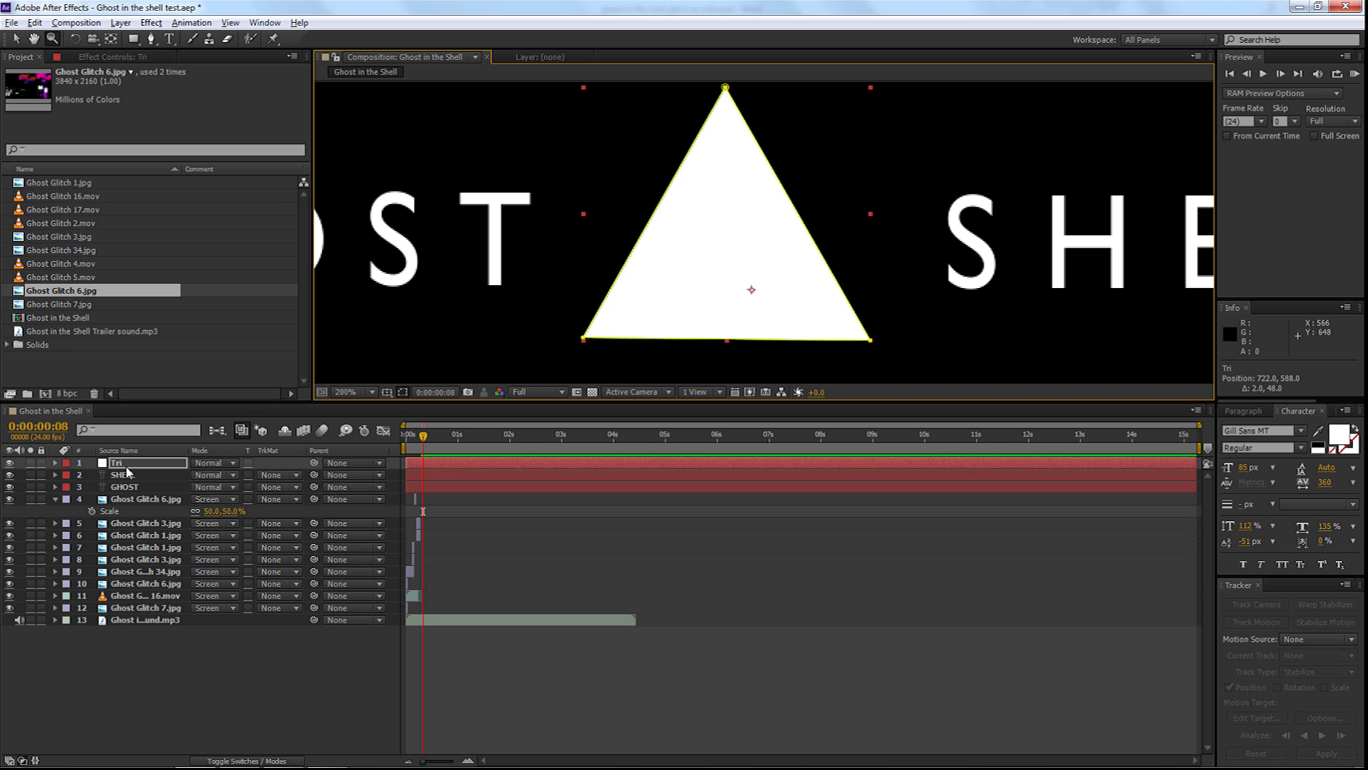
click(152, 39)
click(724, 129)
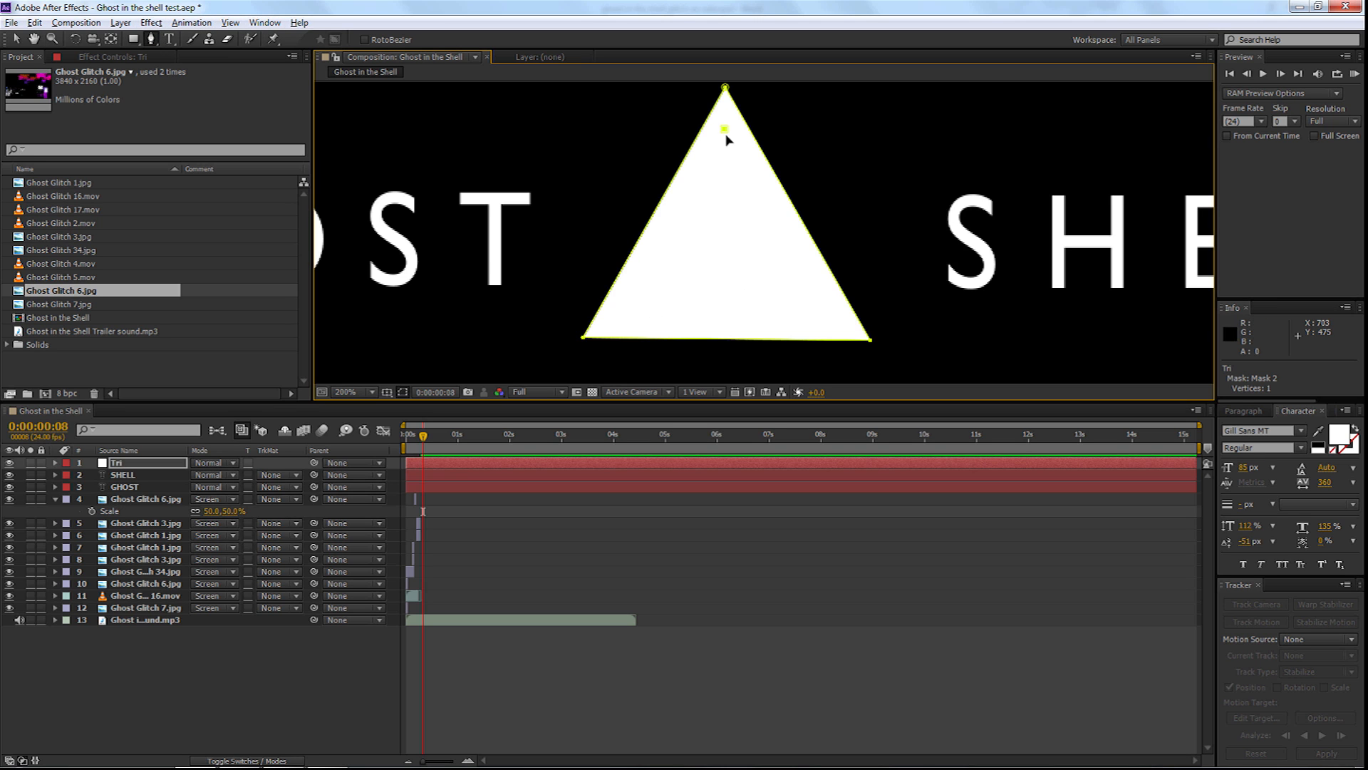
click(833, 318)
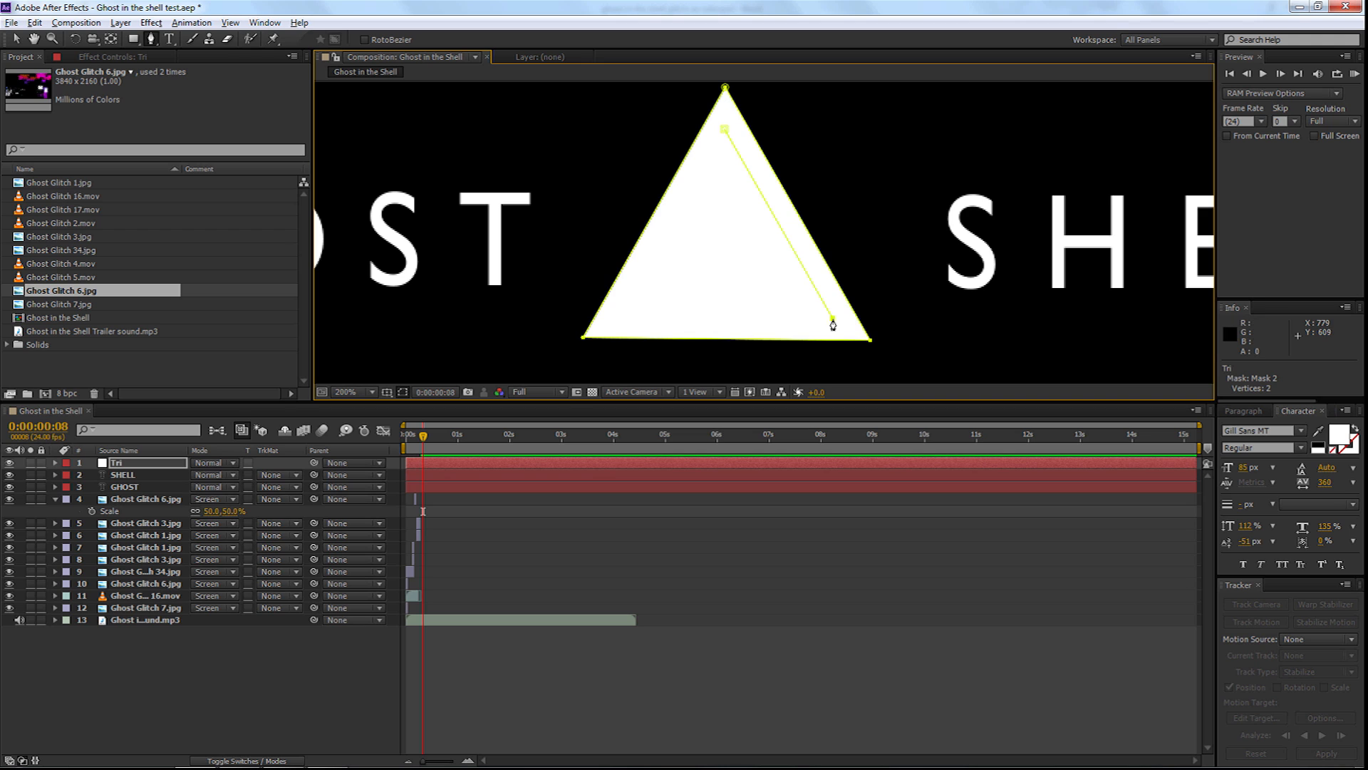
click(616, 317)
click(724, 129)
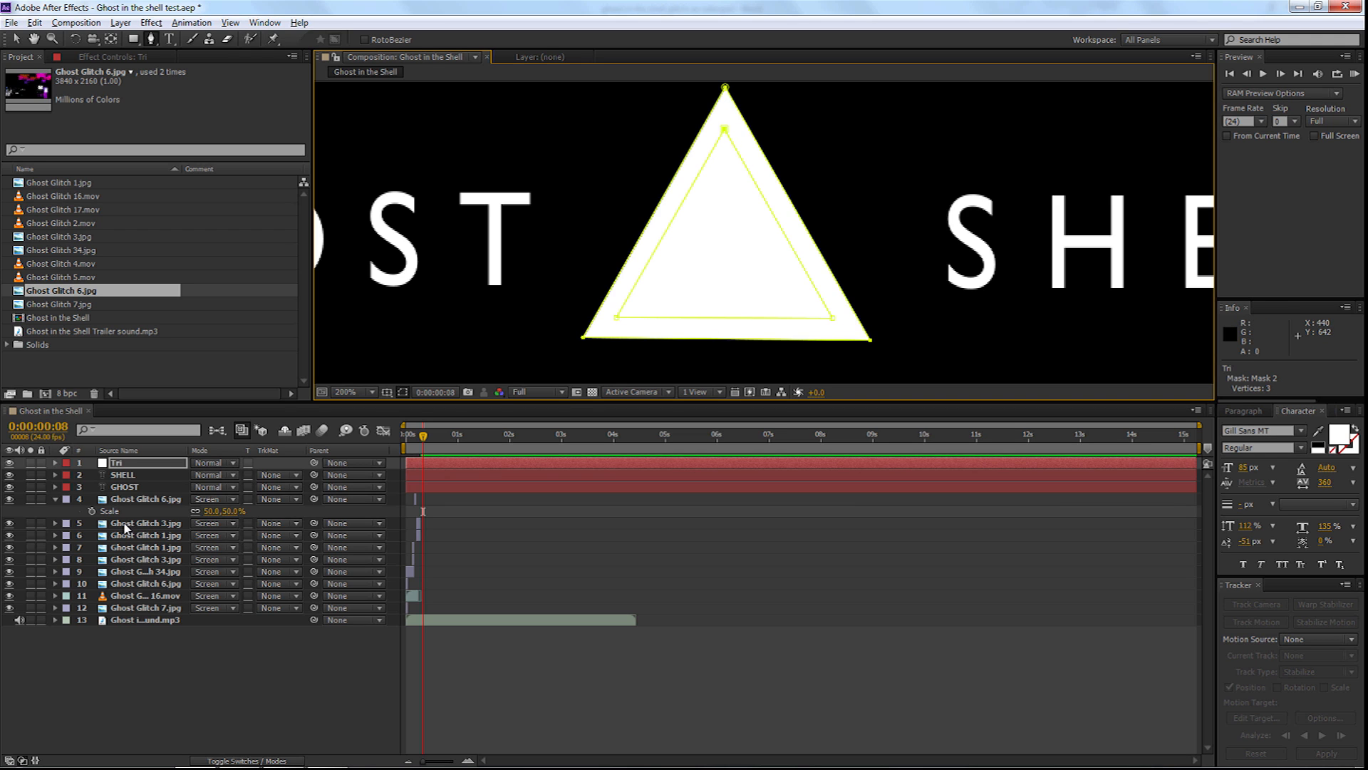
Set the inner triangle's mask mode to Subtract so that only a triangular outline remains
key(m)
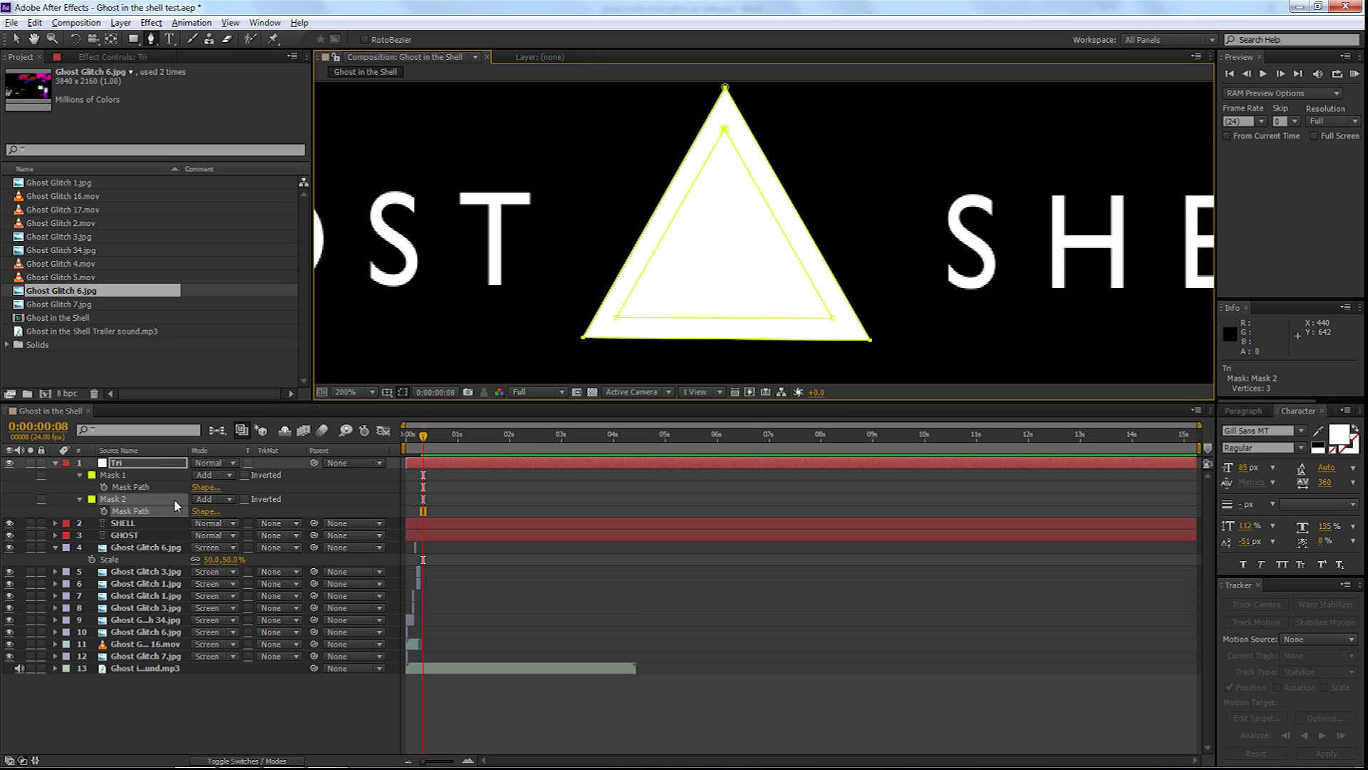
click(228, 498)
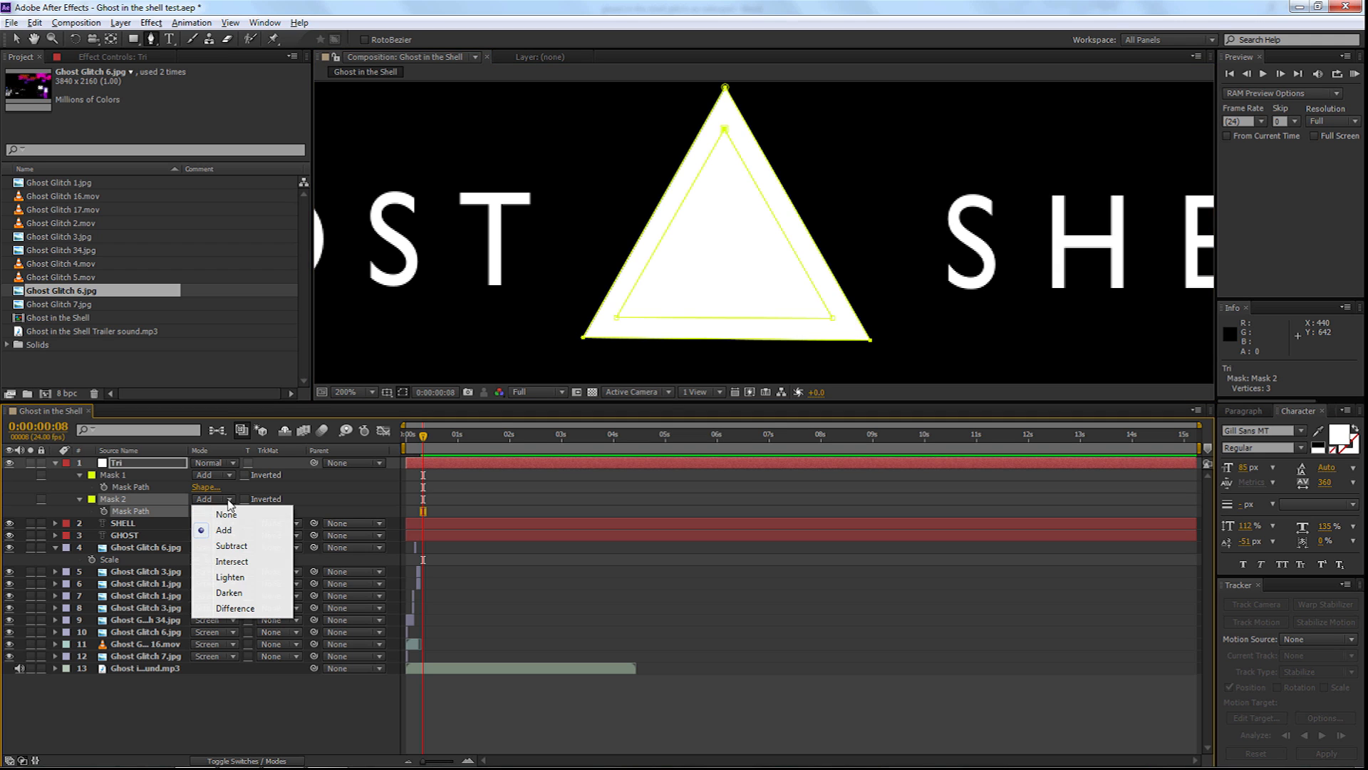
click(235, 548)
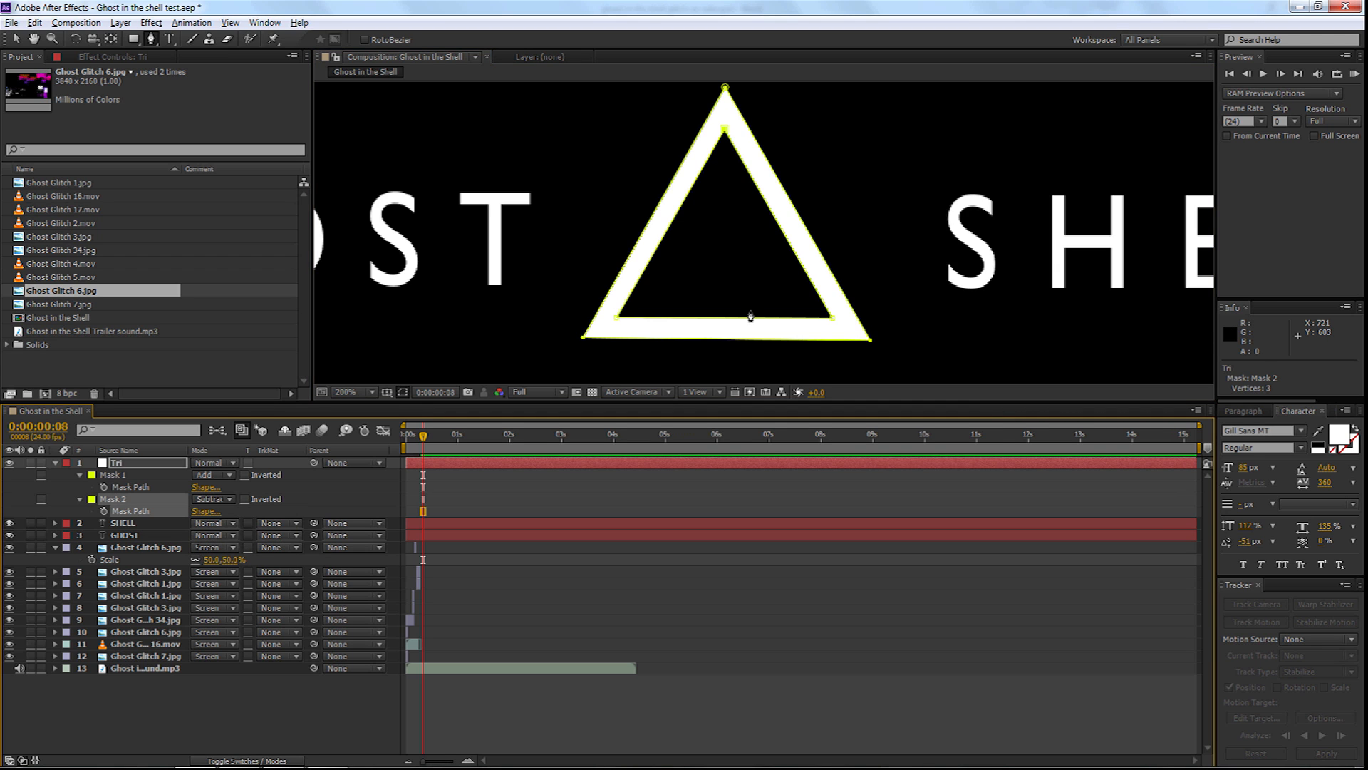
Move the three vertices of the inner triangle mask outward to give the Tri layer a thinner, more even outline
click(16, 39)
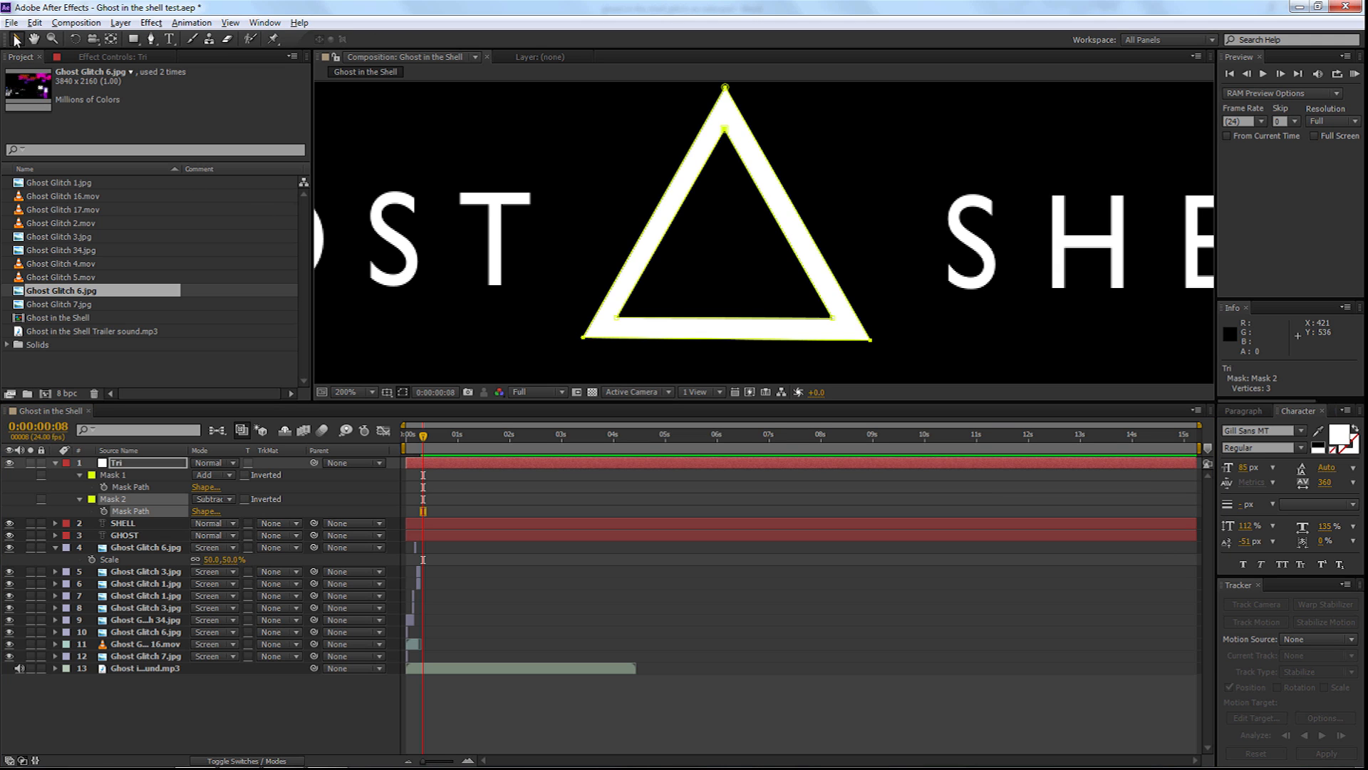
drag(725, 129, 727, 114)
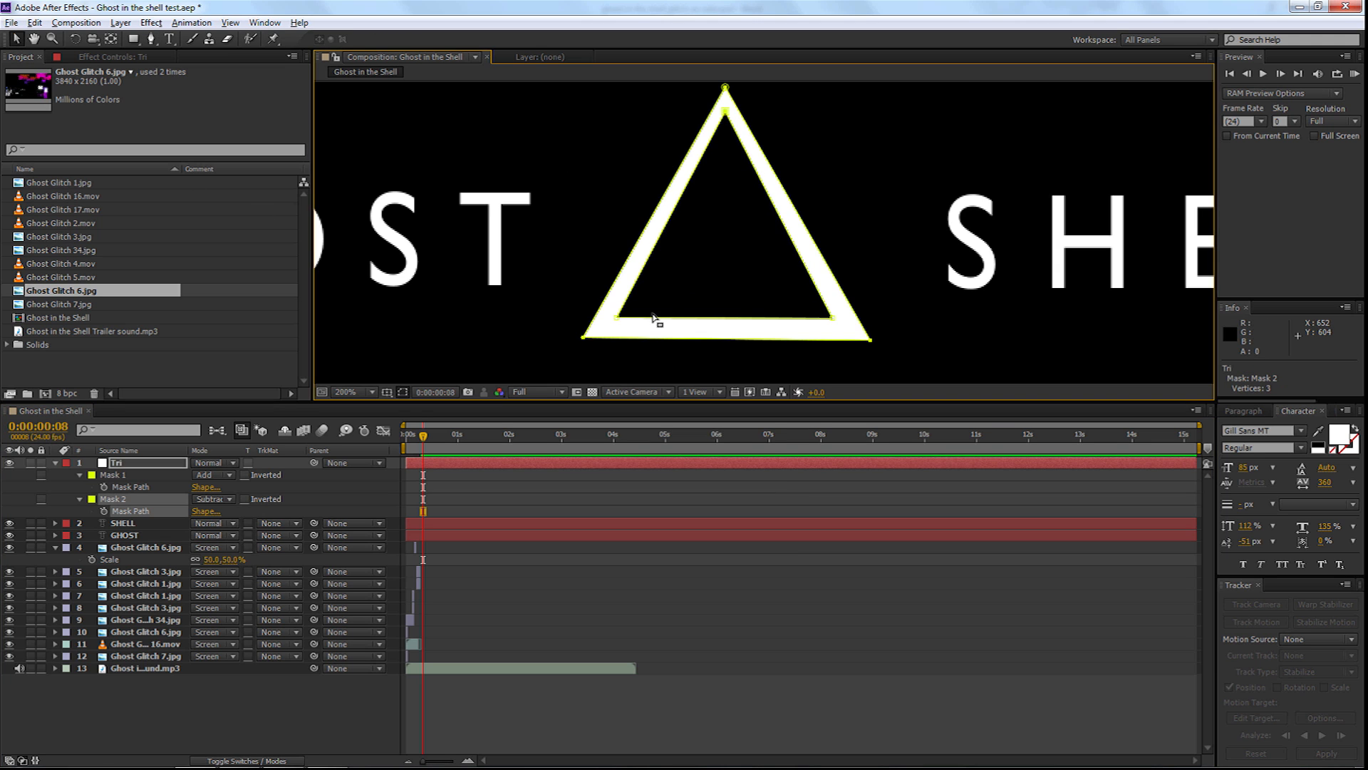
drag(615, 321, 606, 327)
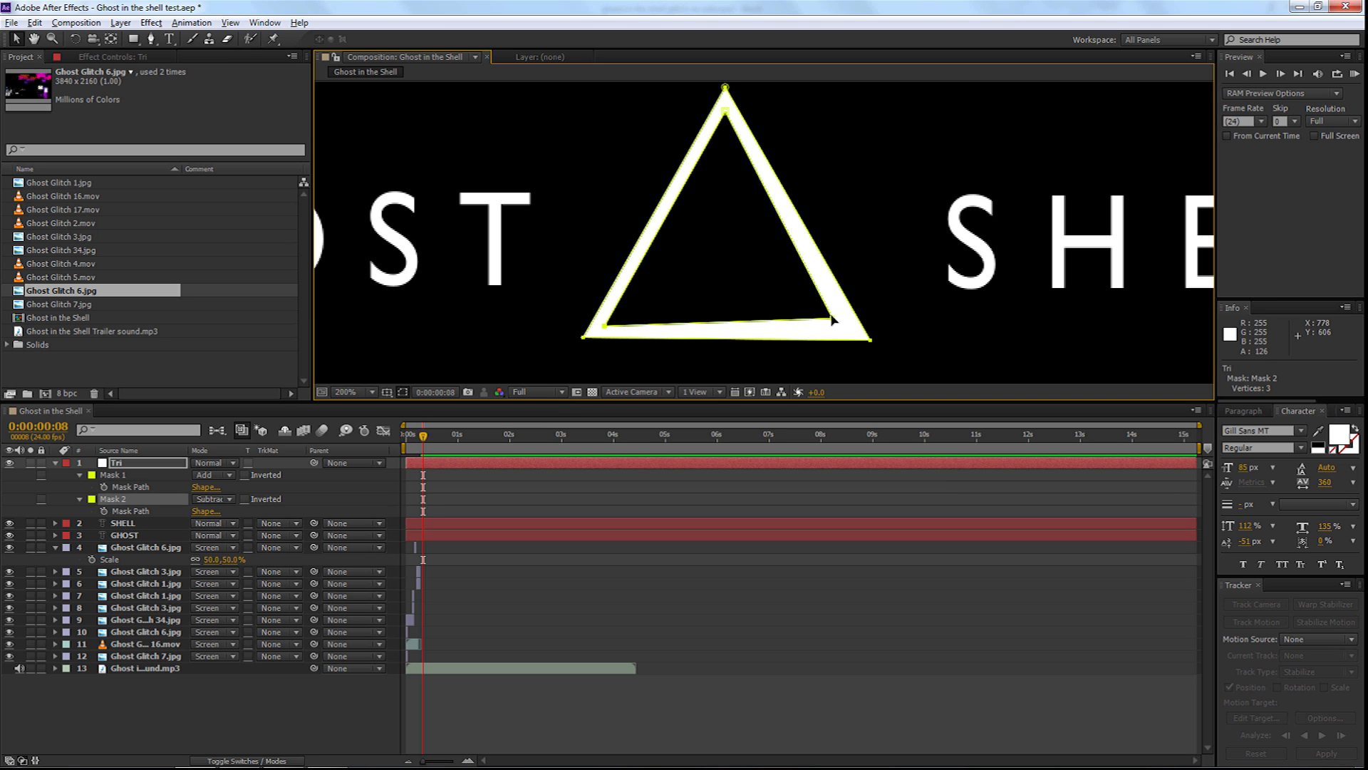
drag(832, 318, 849, 330)
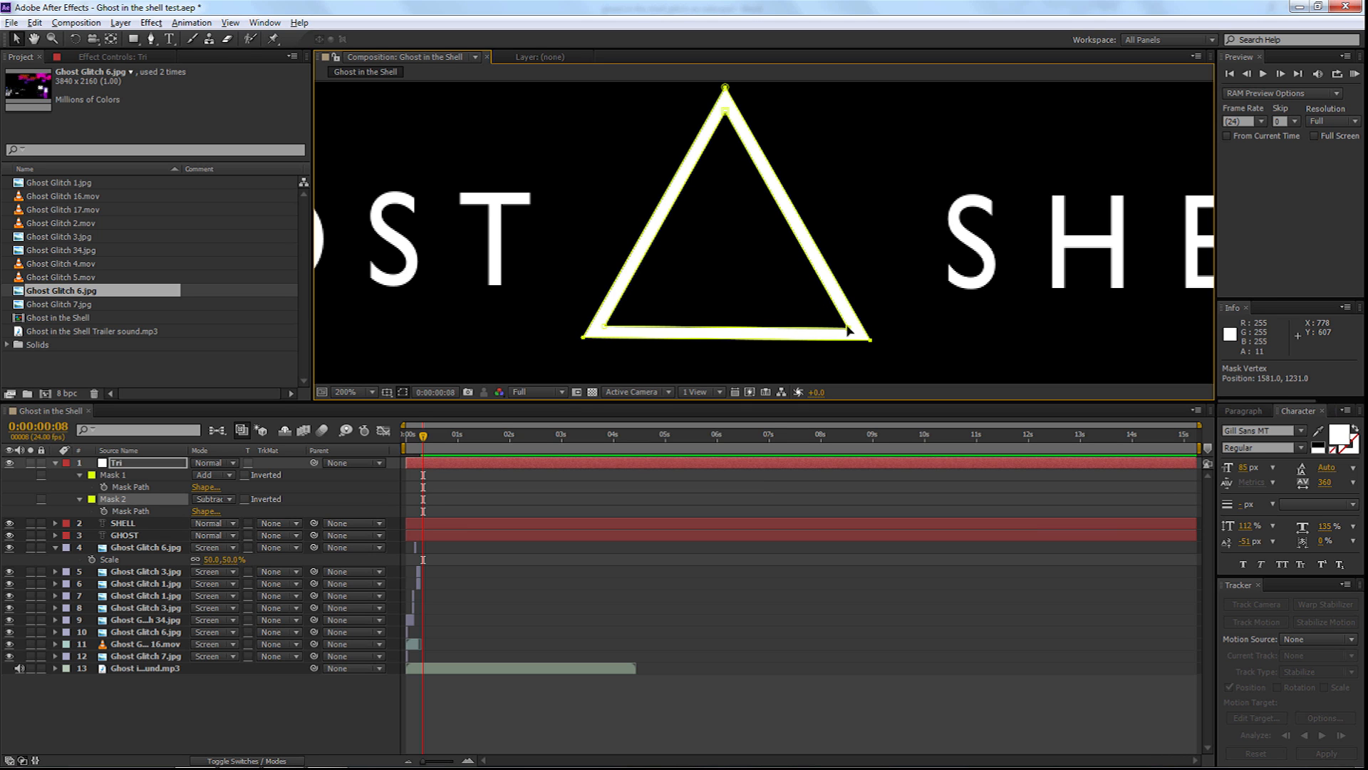
drag(607, 330, 604, 329)
Hide the mask and shape paths in the composition view
key(z)
alt+click(722, 271)
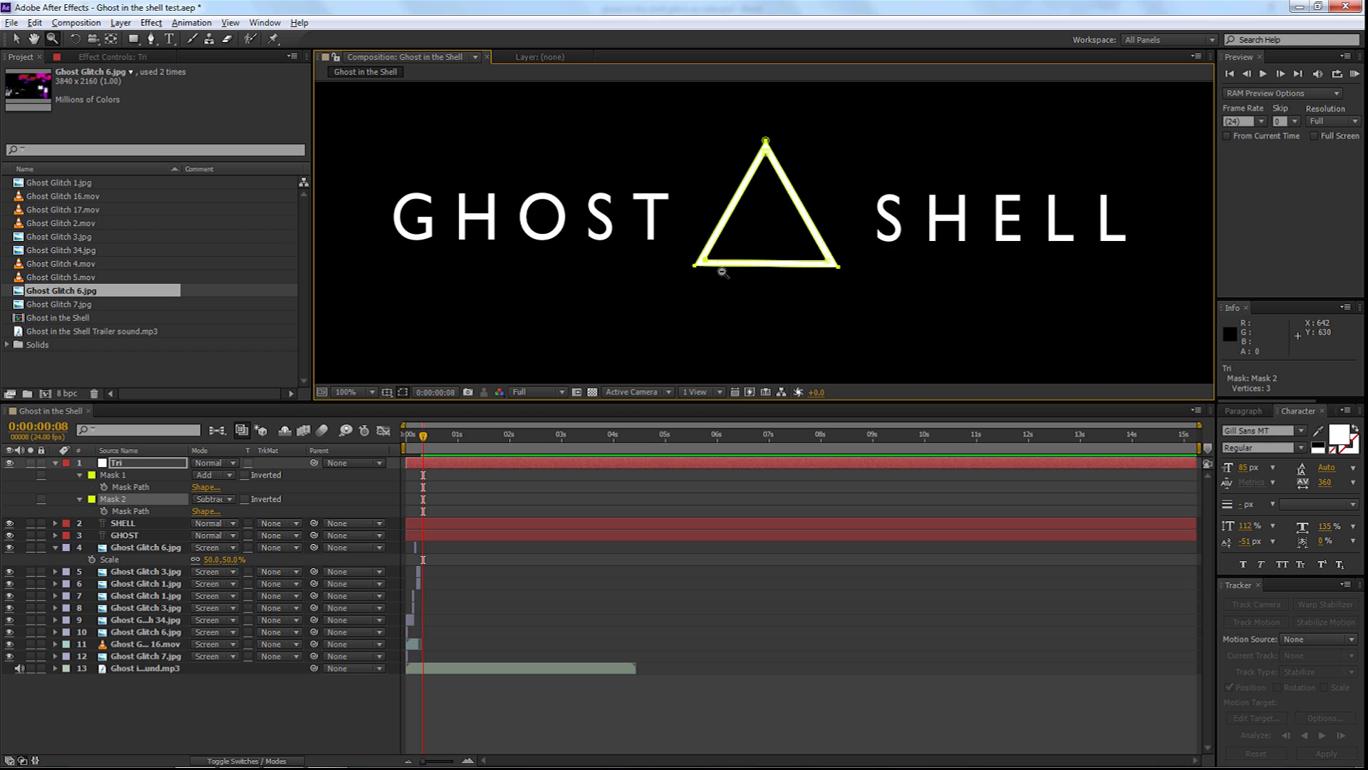
alt+click(722, 271)
drag(773, 226, 754, 240)
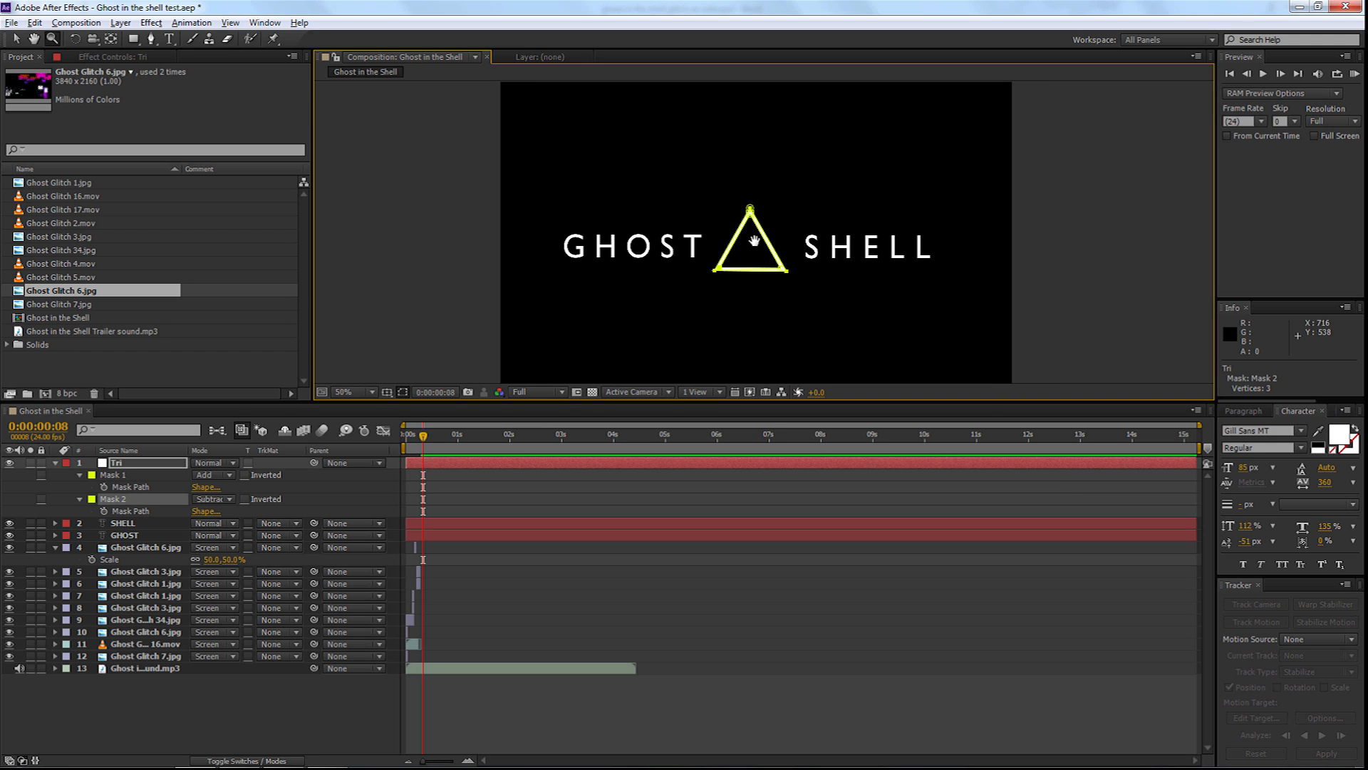
click(403, 393)
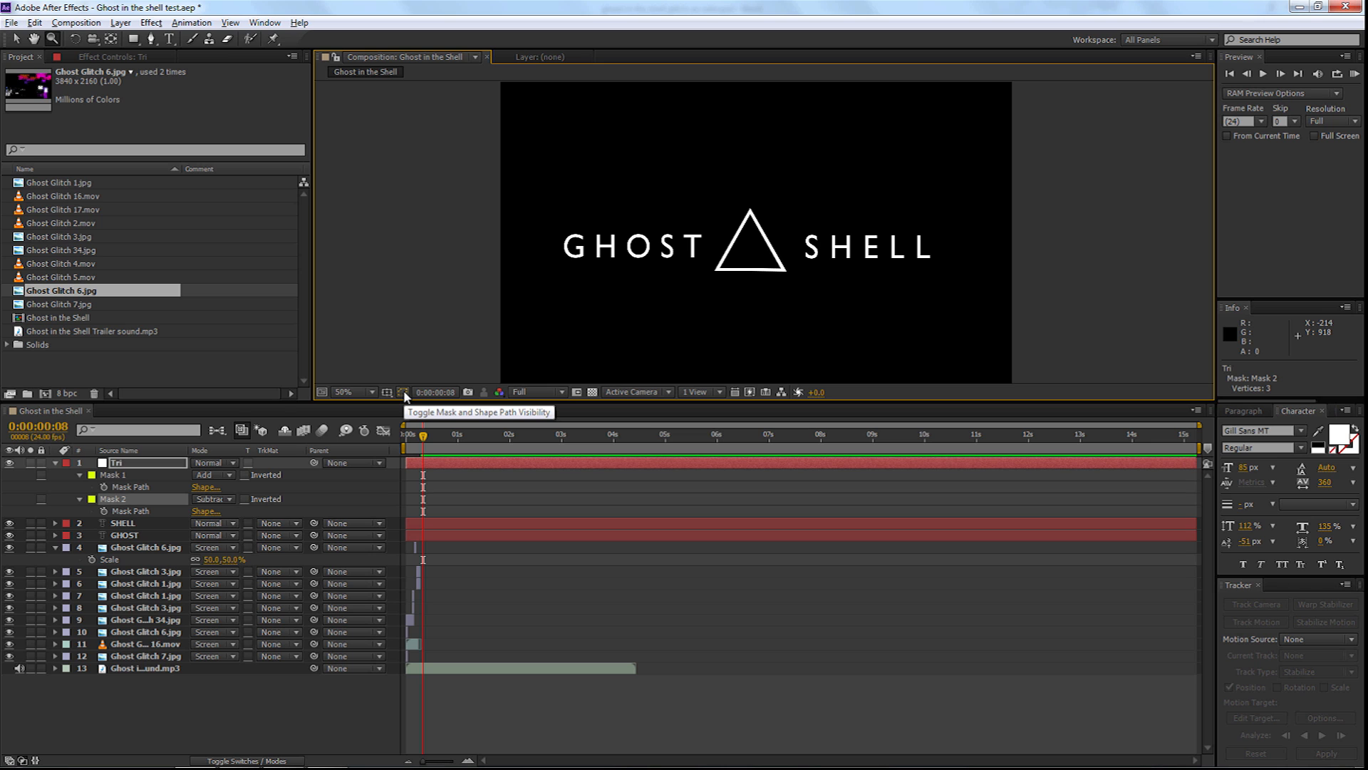
Move the Tri layer to about position 732, 594, centring the triangle between GHOST and SHELL
click(798, 275)
drag(800, 278, 772, 290)
key(v)
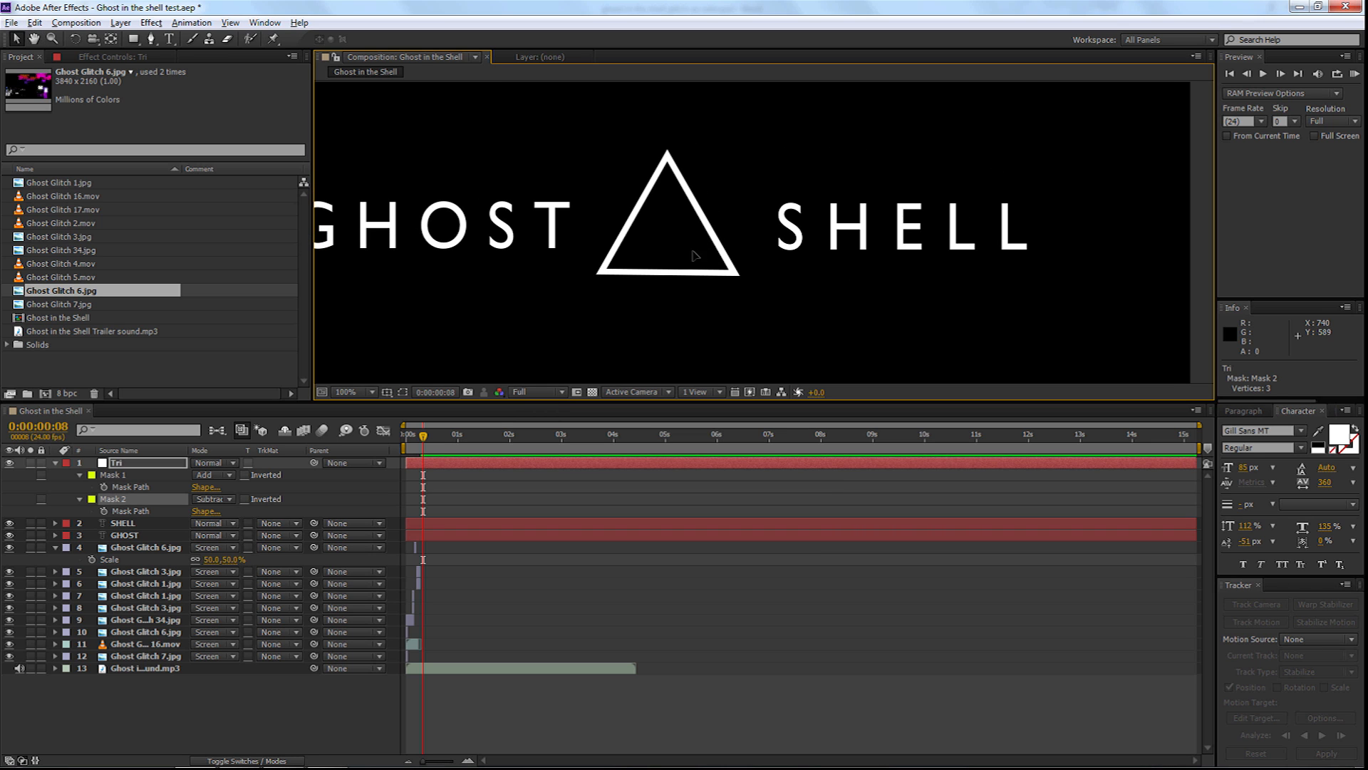
drag(693, 250, 700, 259)
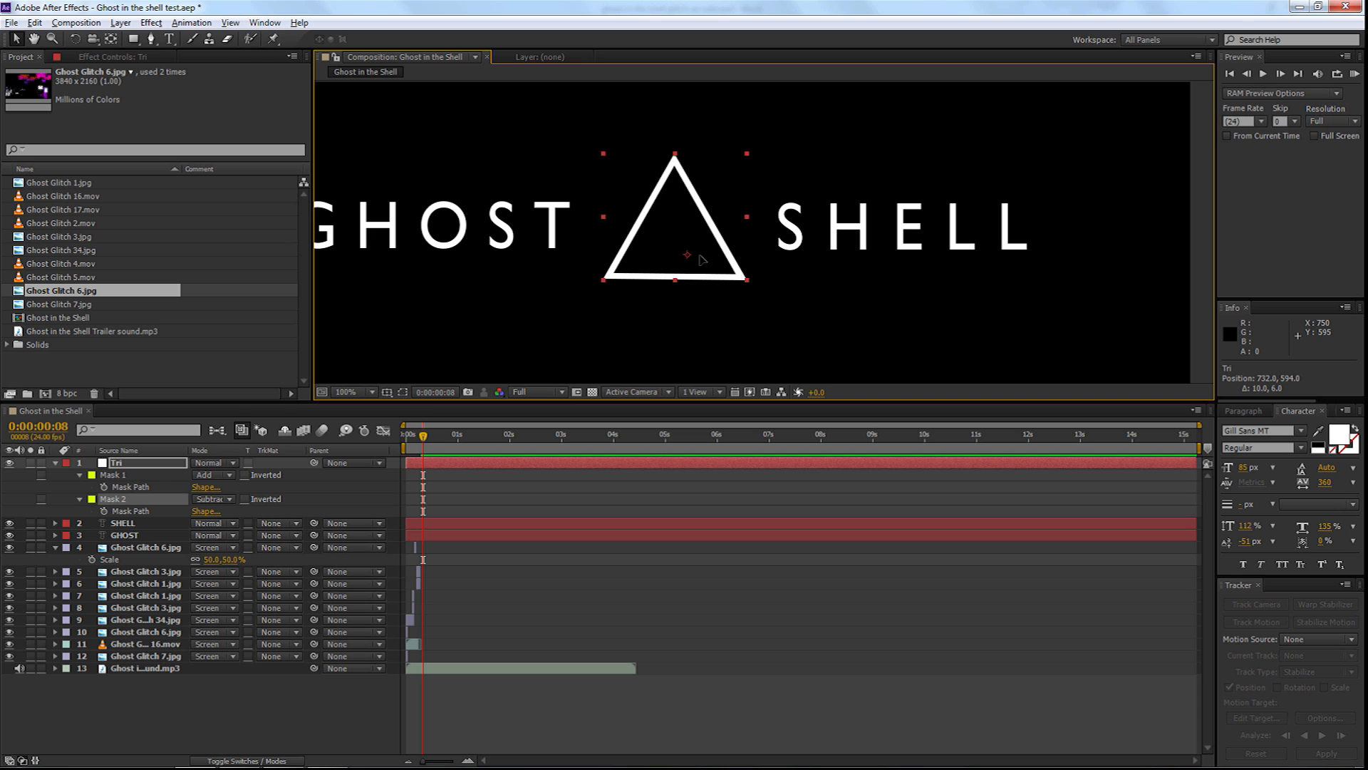
click(694, 305)
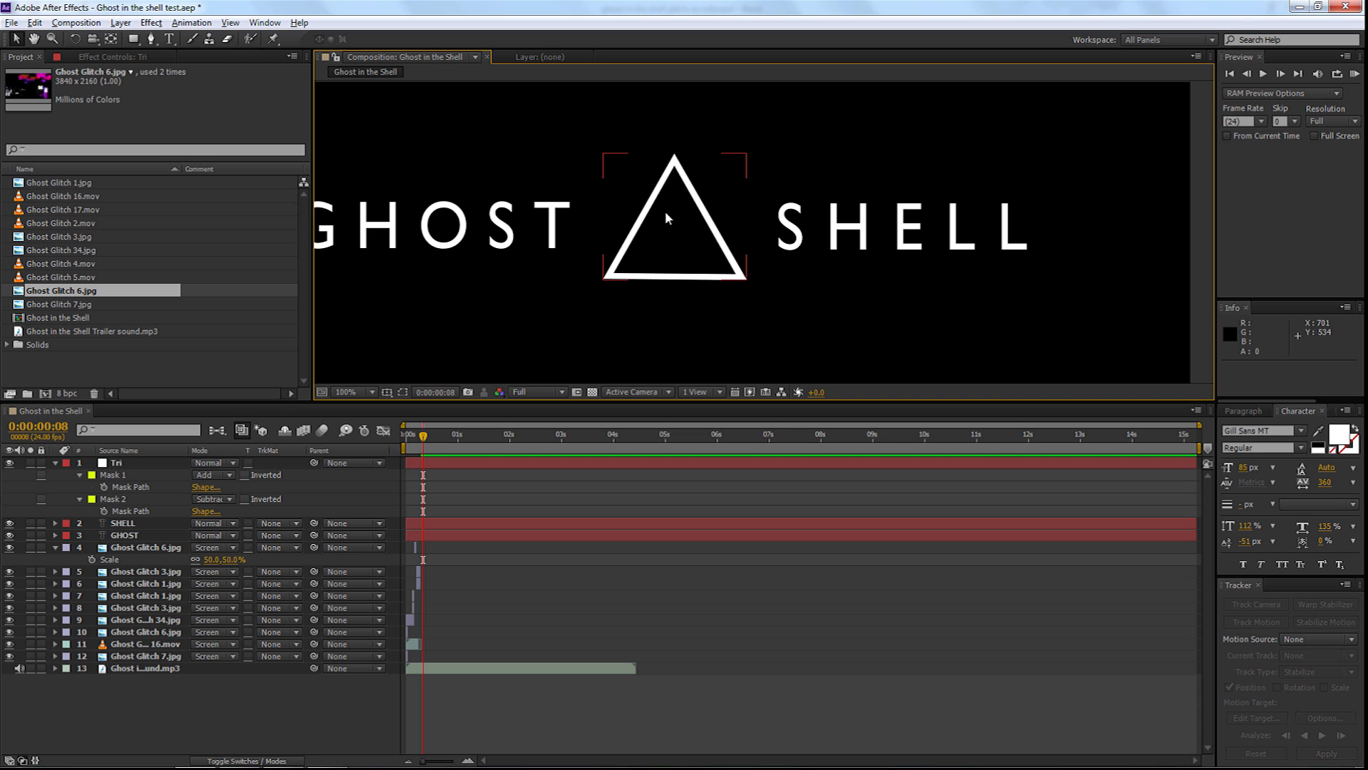
Add a paragraph text box over the triangle reading IN on the first line and THE on the second
click(170, 39)
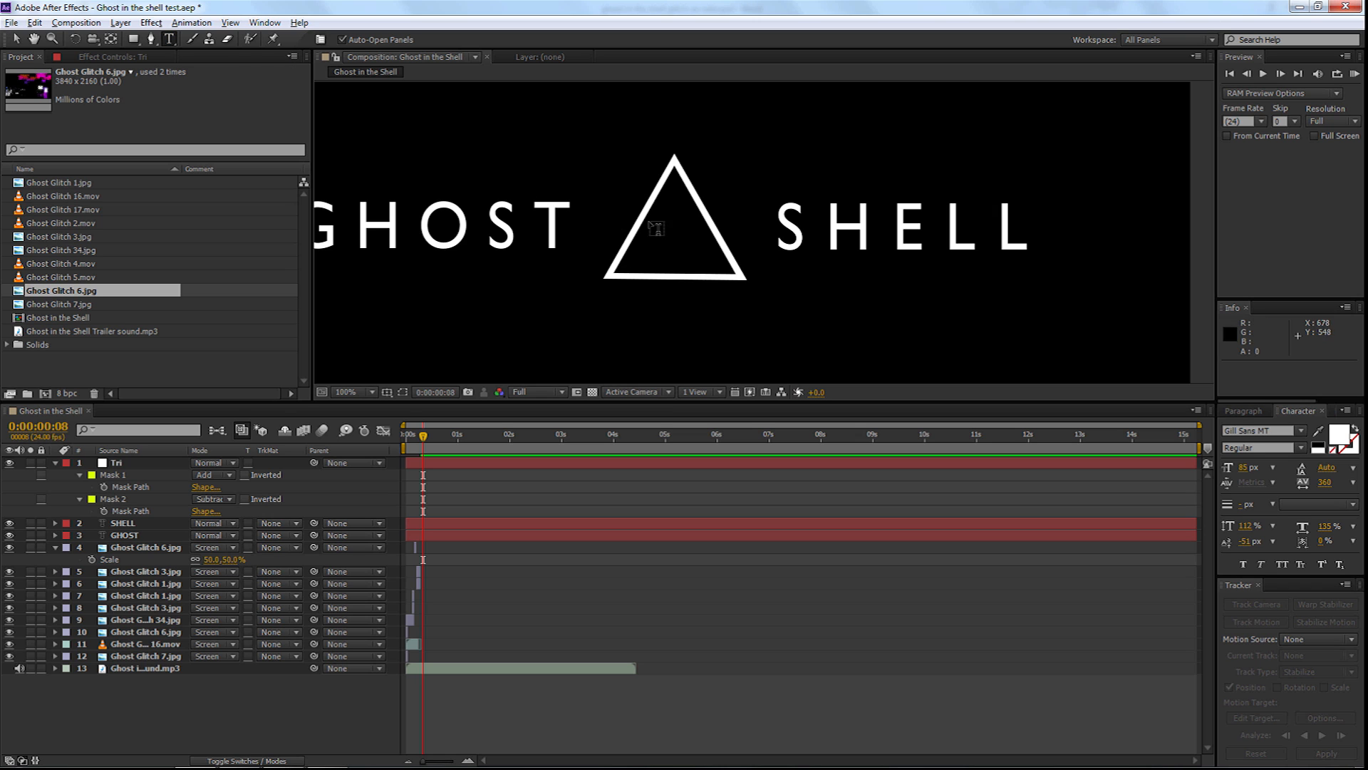
drag(602, 146, 750, 295)
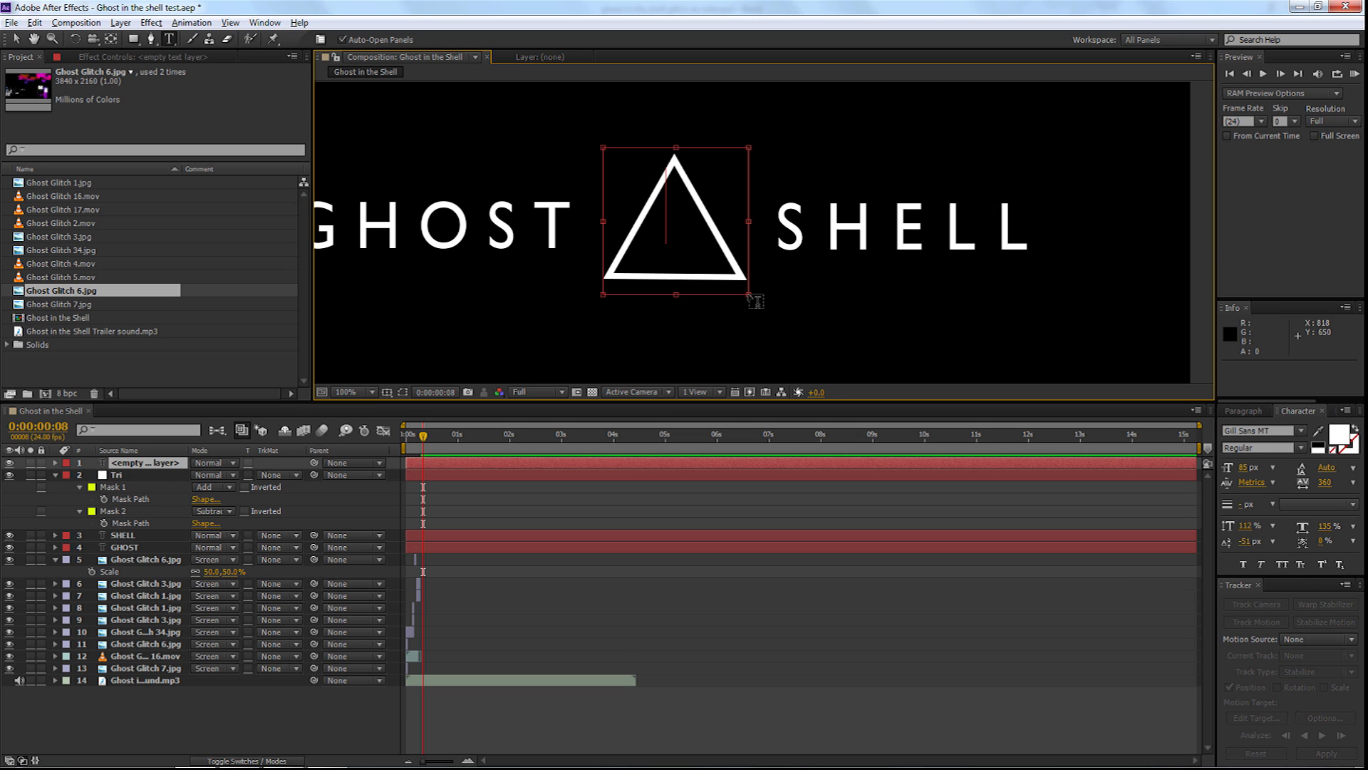
text(IN)
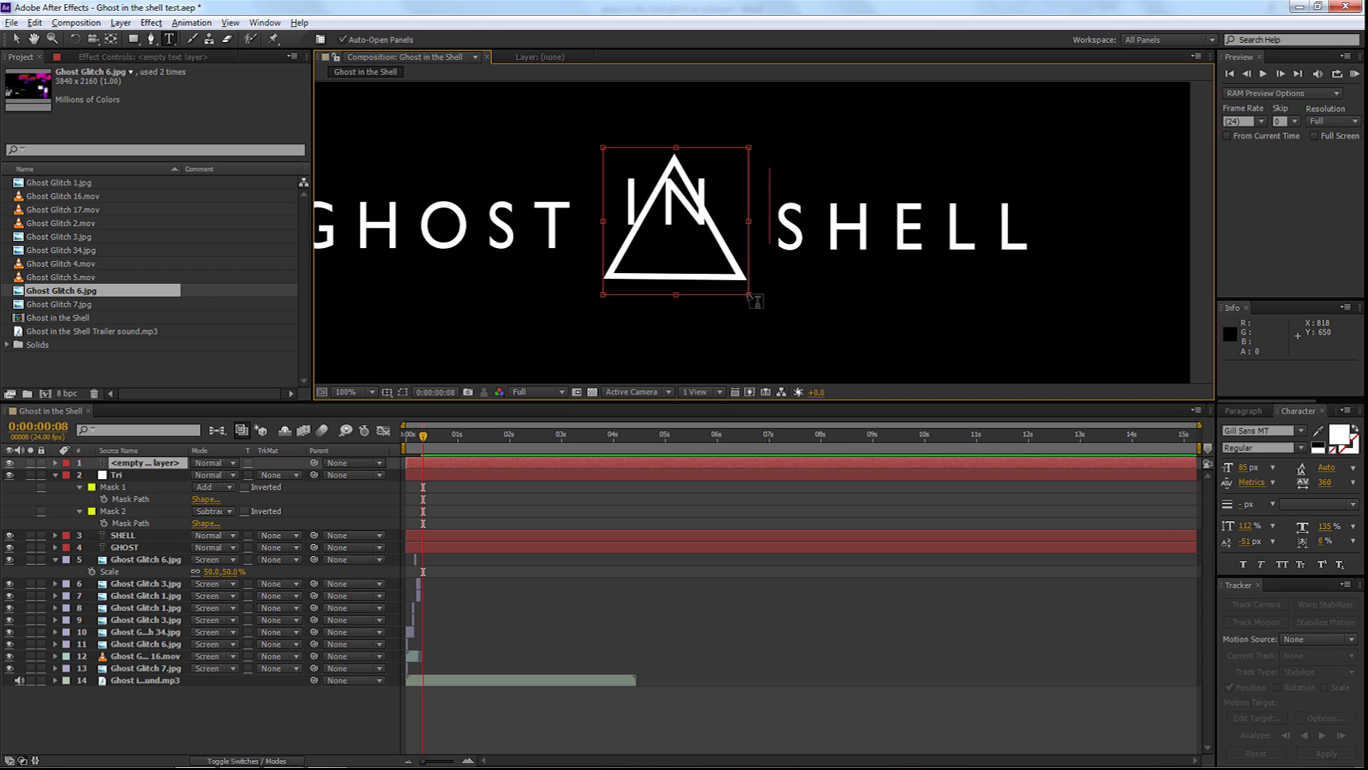
key(Return)
text(TH)
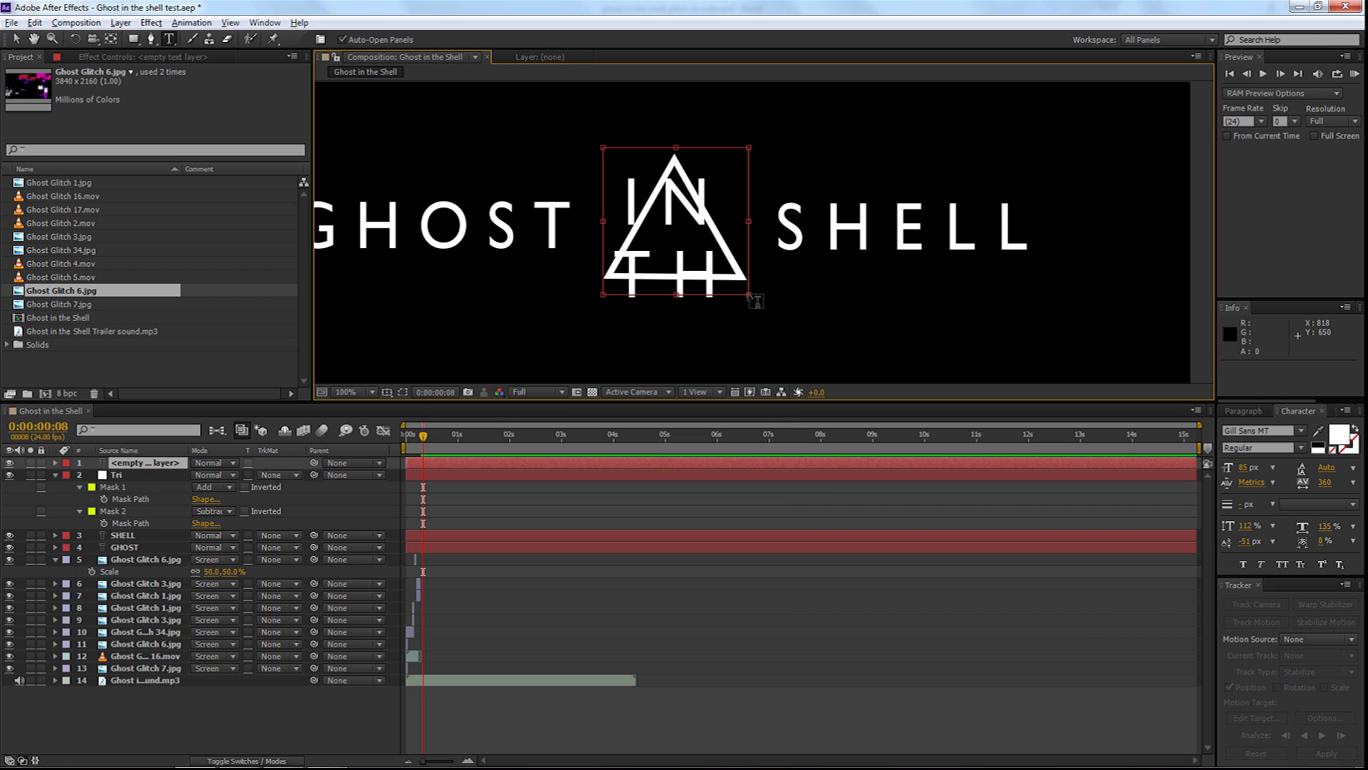
text(E)
Set the IN THE text to 32 px, shrink its text box and nudge the layer so the words sit centred inside the triangle
drag(794, 289, 653, 212)
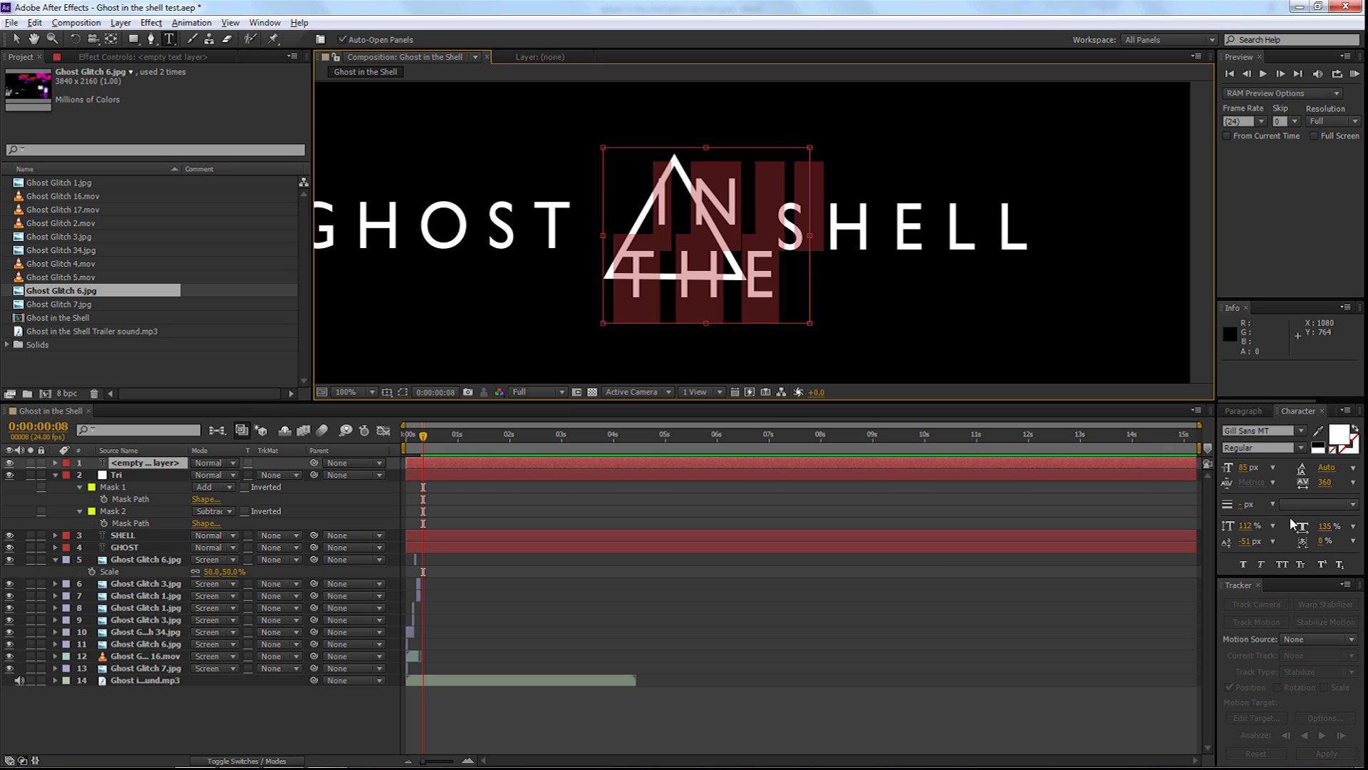
drag(1244, 468, 1210, 475)
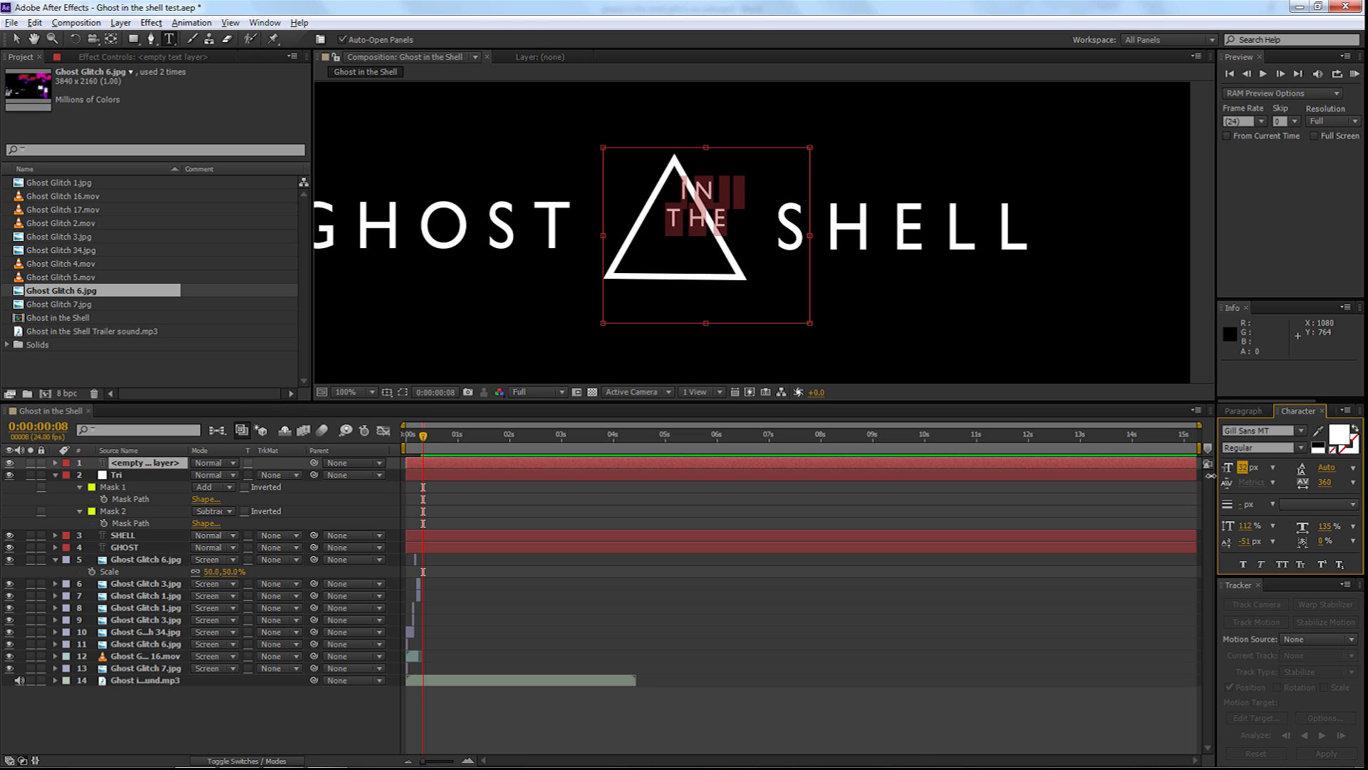
drag(810, 147, 762, 179)
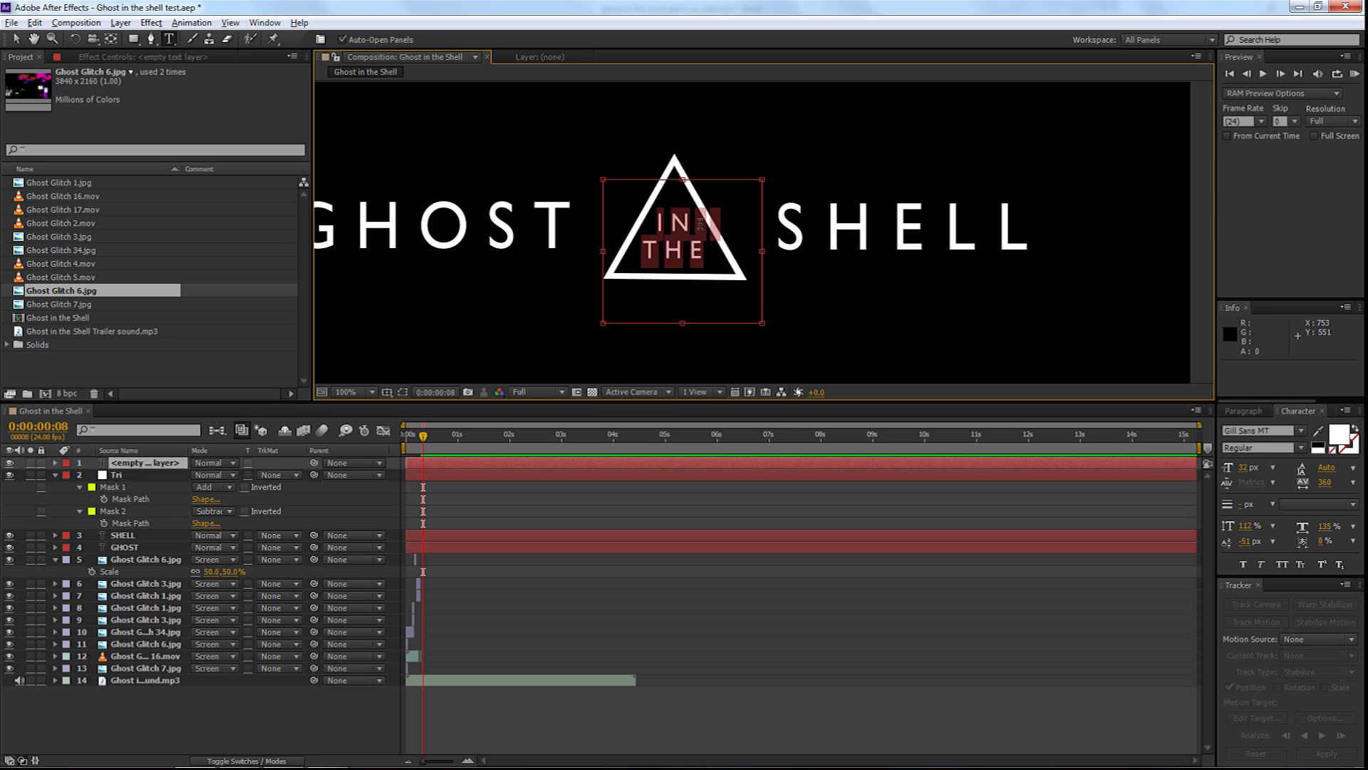
click(698, 226)
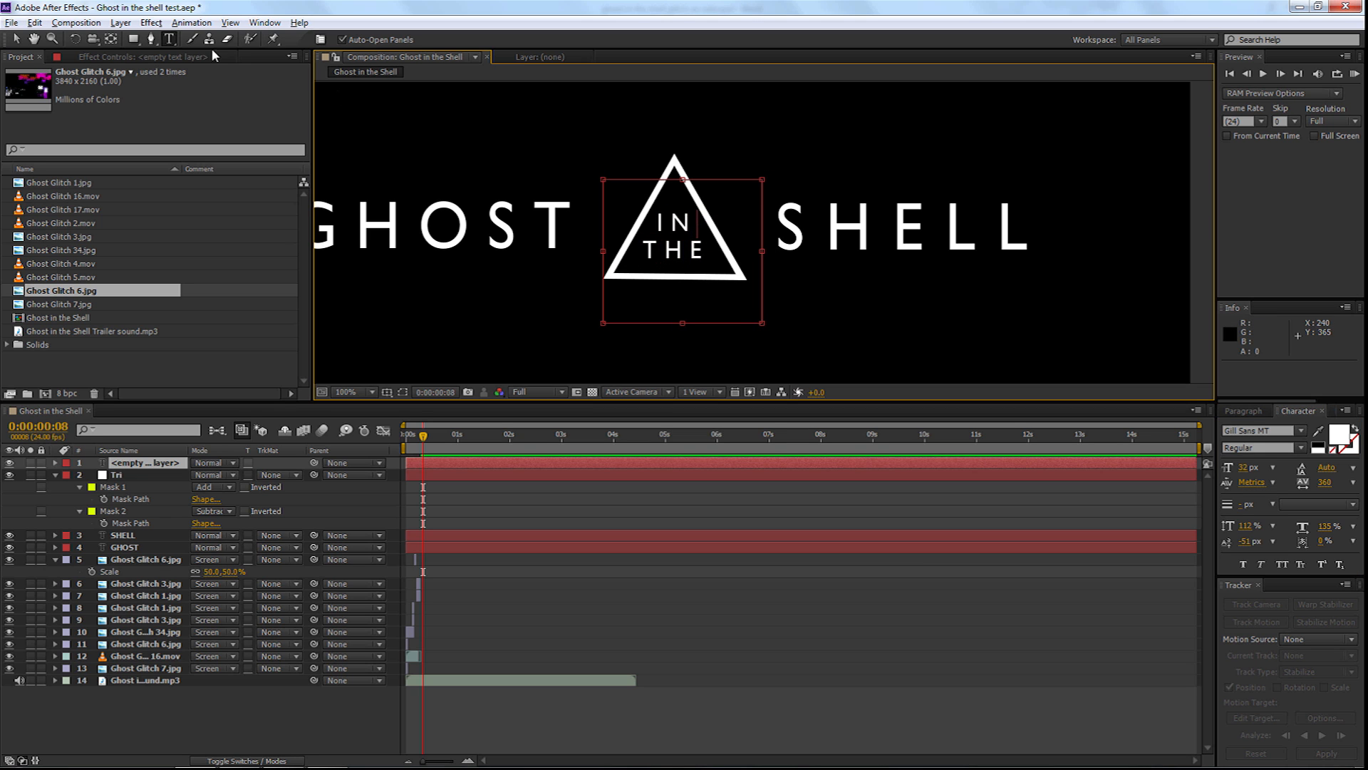
click(16, 38)
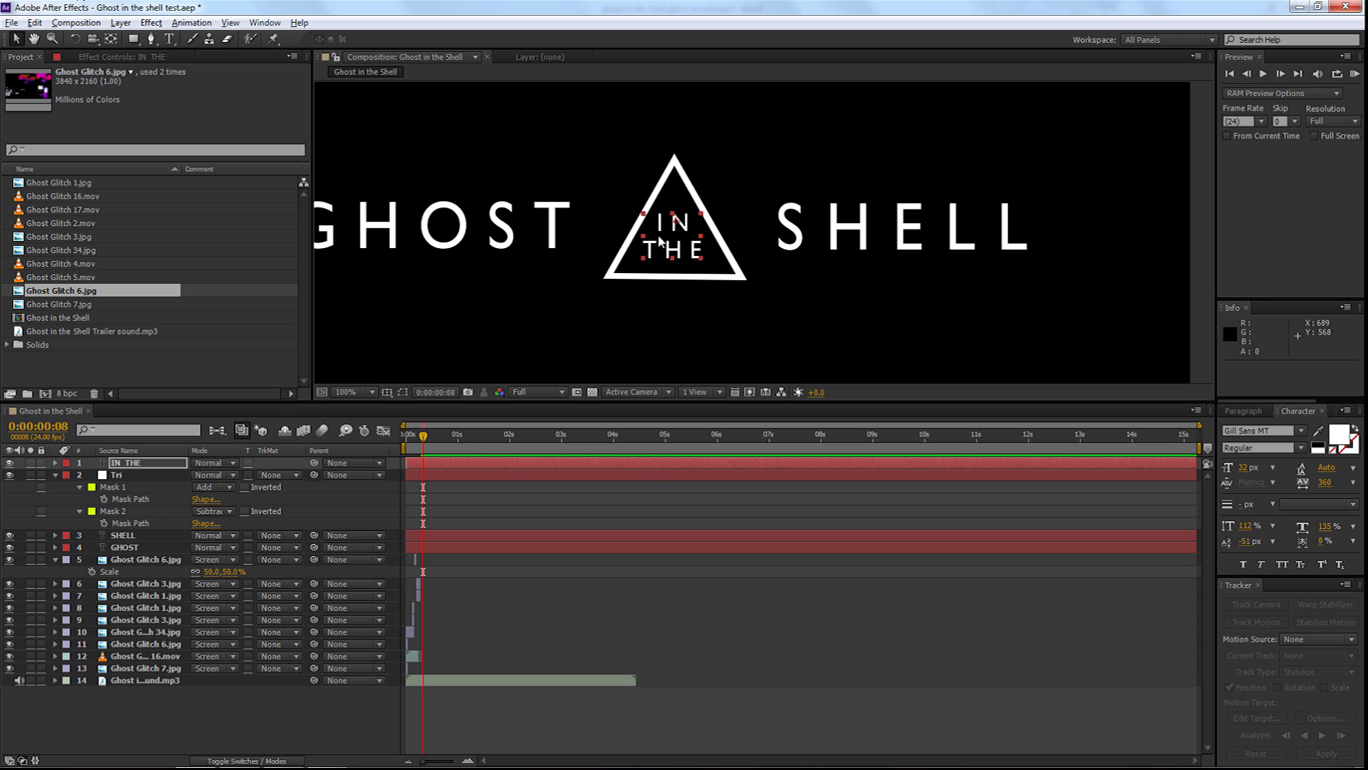
drag(659, 237, 662, 237)
click(575, 306)
Duplicate the Tri layer, place one copy directly below the GHOST layer in the stack, and hide that copy
click(357, 392)
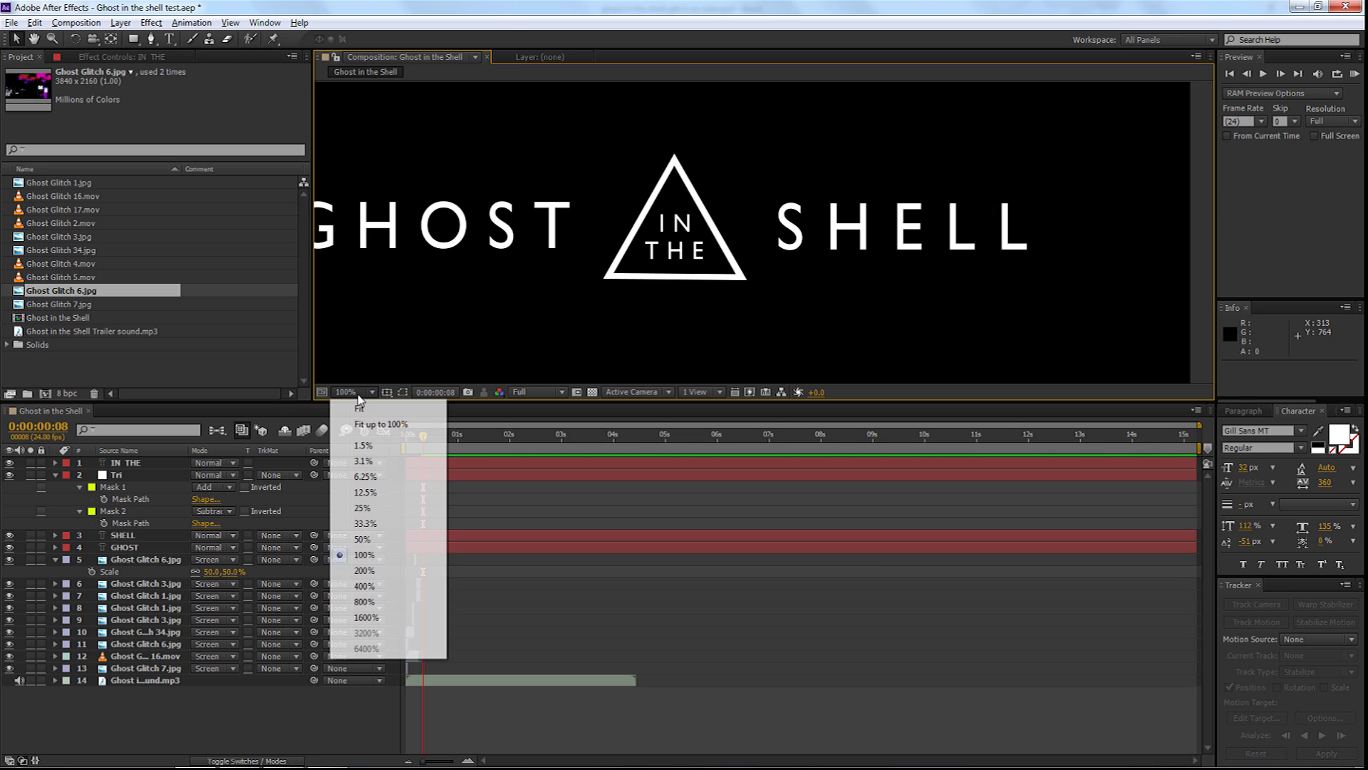
click(377, 426)
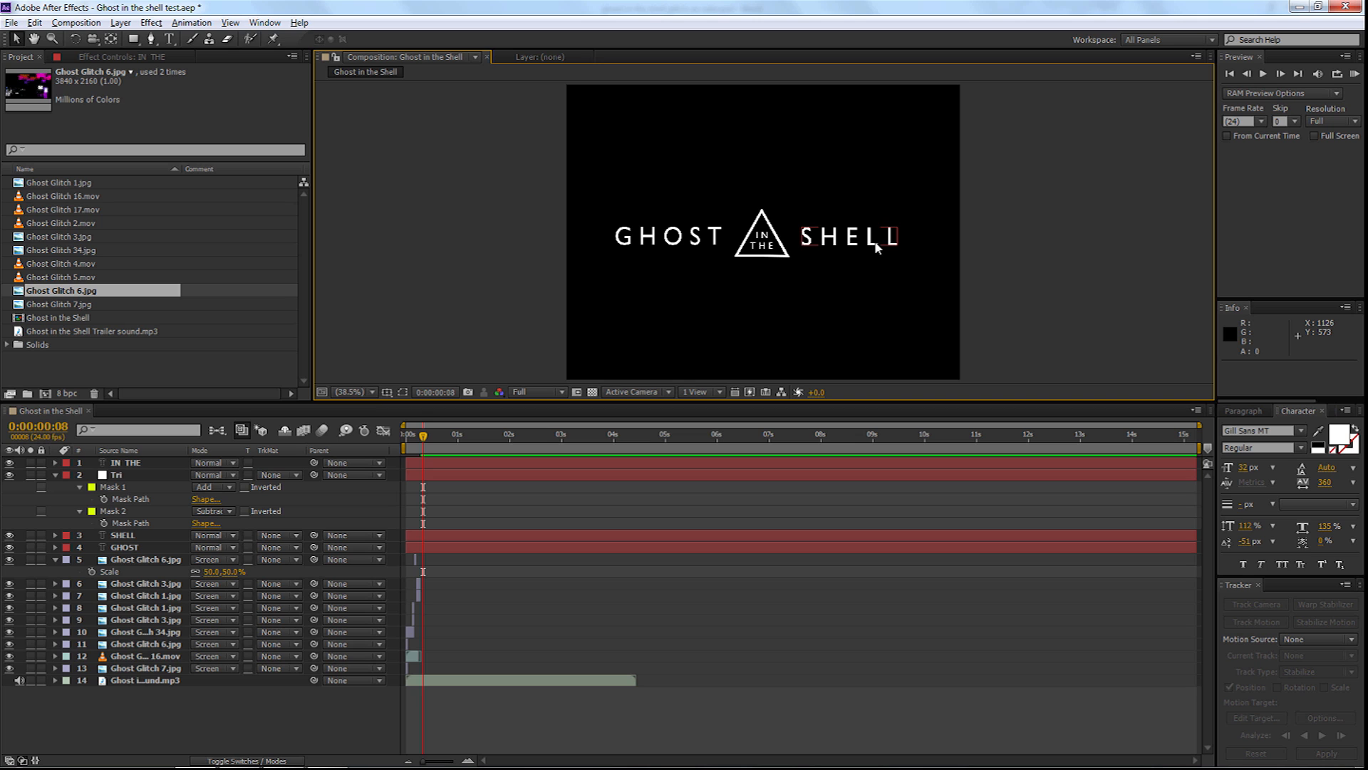
click(55, 475)
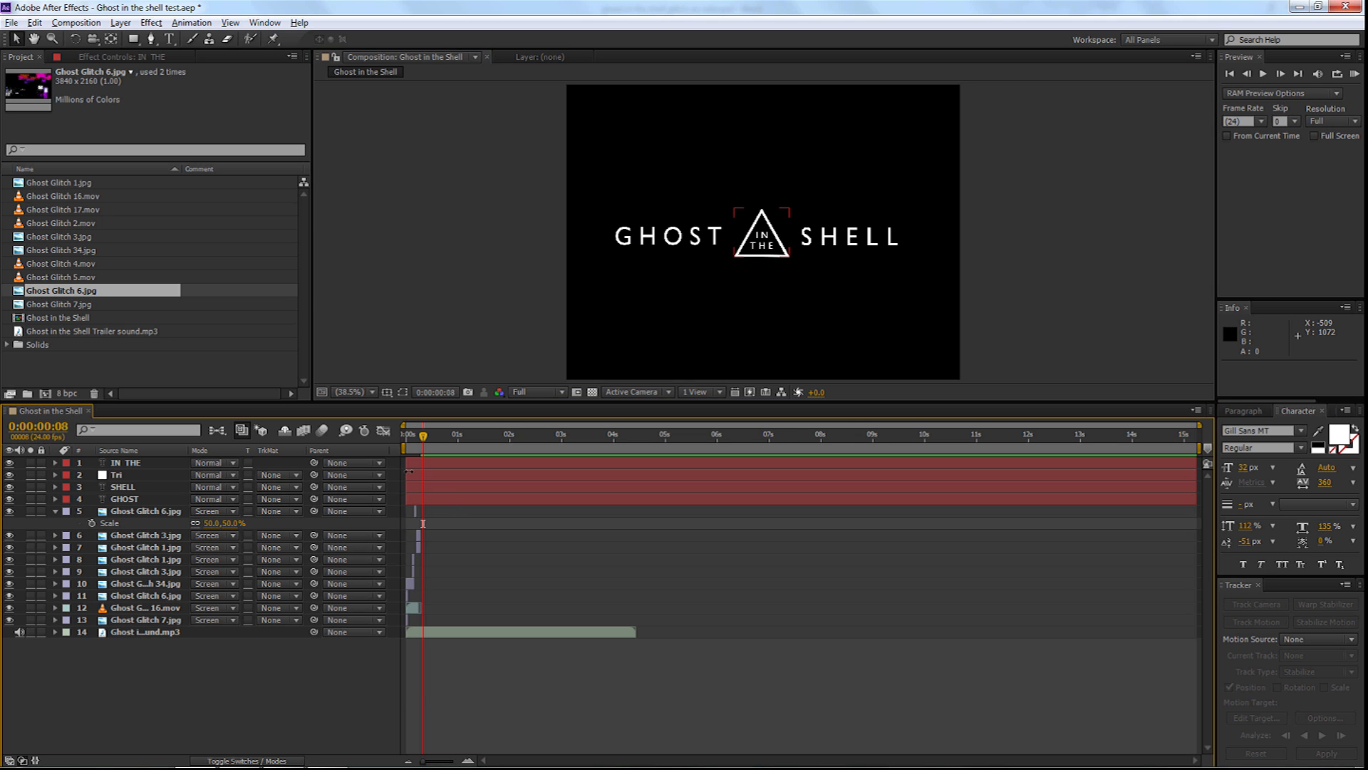
click(107, 475)
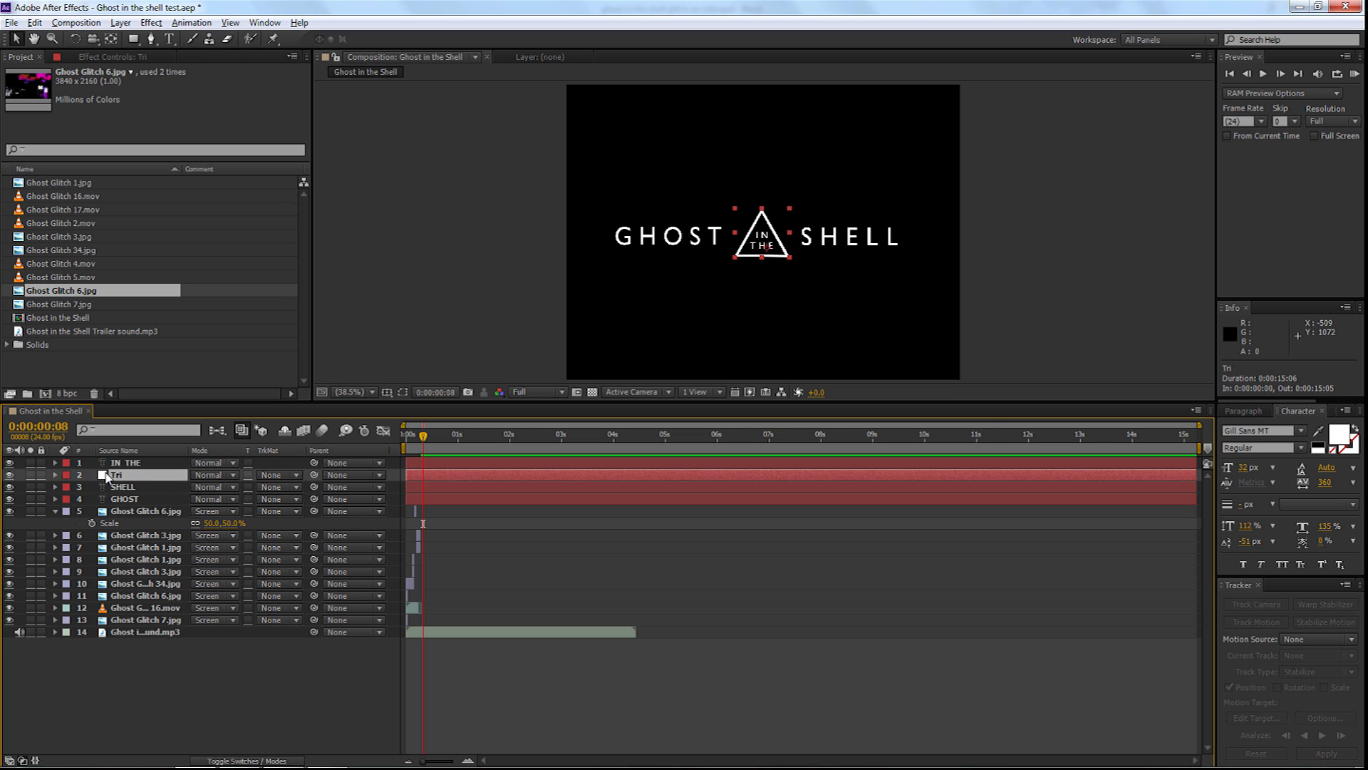
key(ctrl+d)
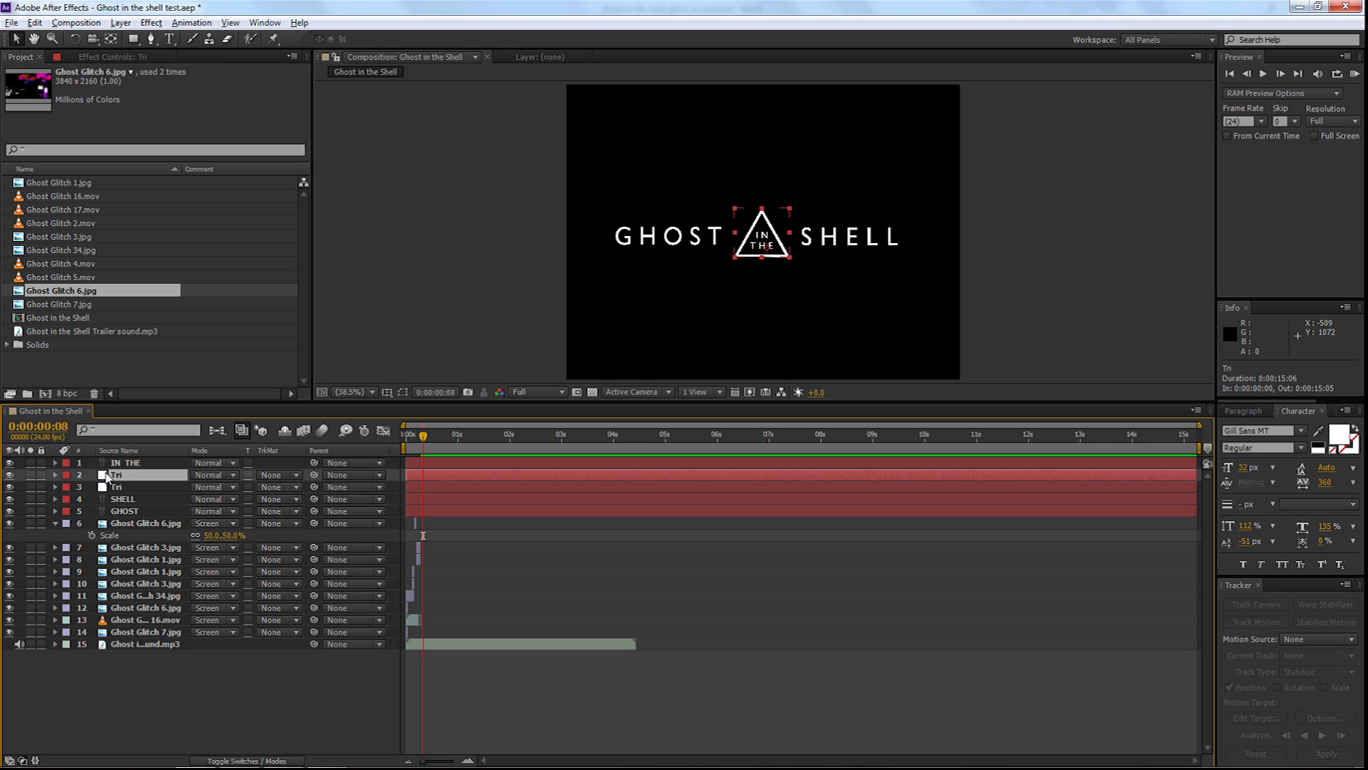
drag(108, 487, 112, 517)
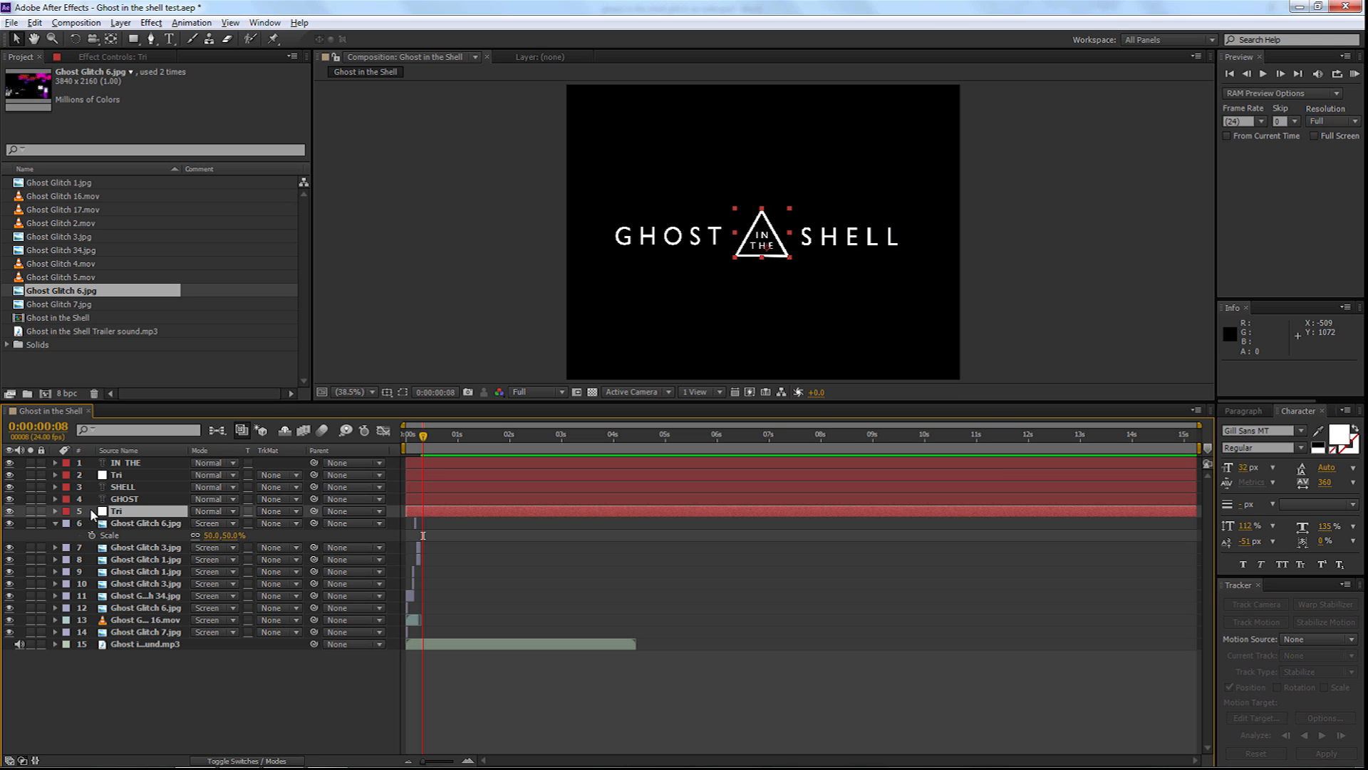
click(10, 512)
Pre-compose the GHOST, SHELL, visible Tri and IN THE layers into a composition named Title, moving all attributes into it
click(118, 500)
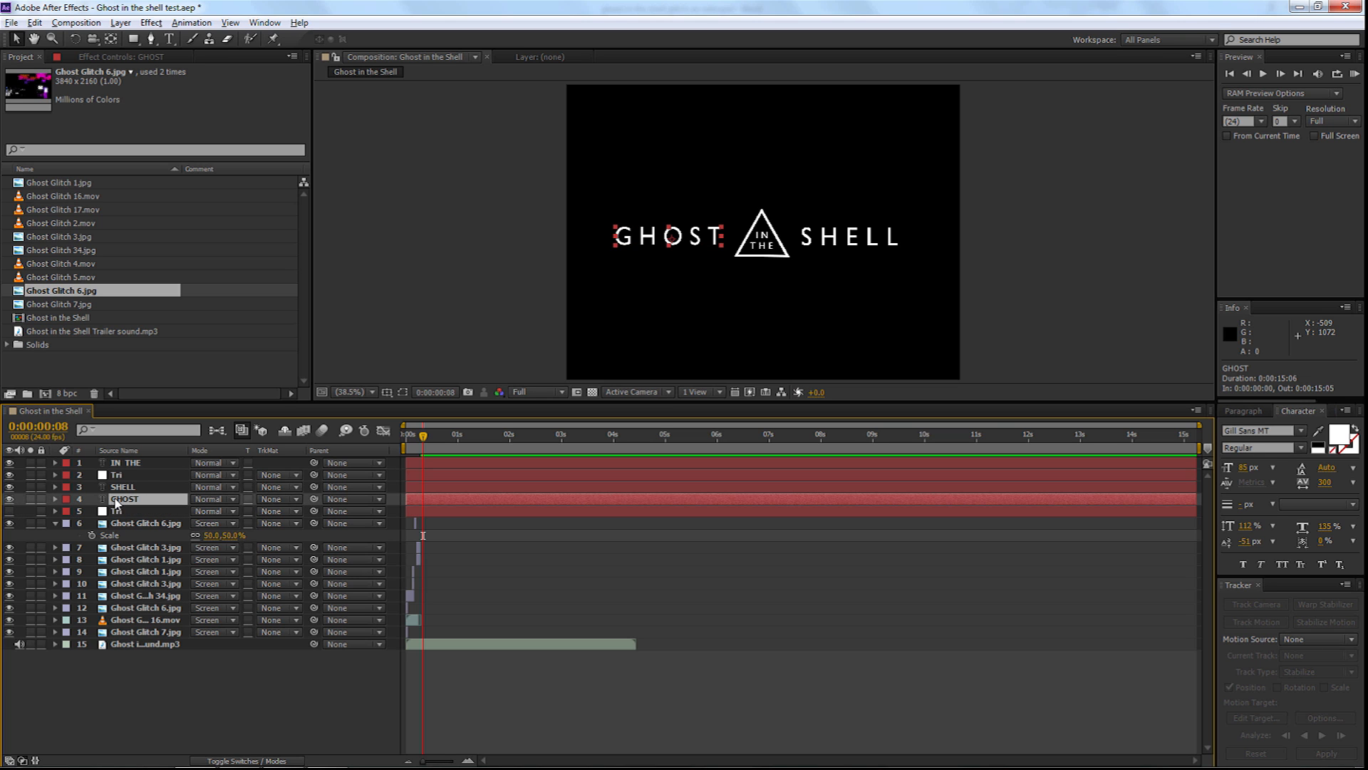
ctrl+click(121, 487)
ctrl+click(120, 474)
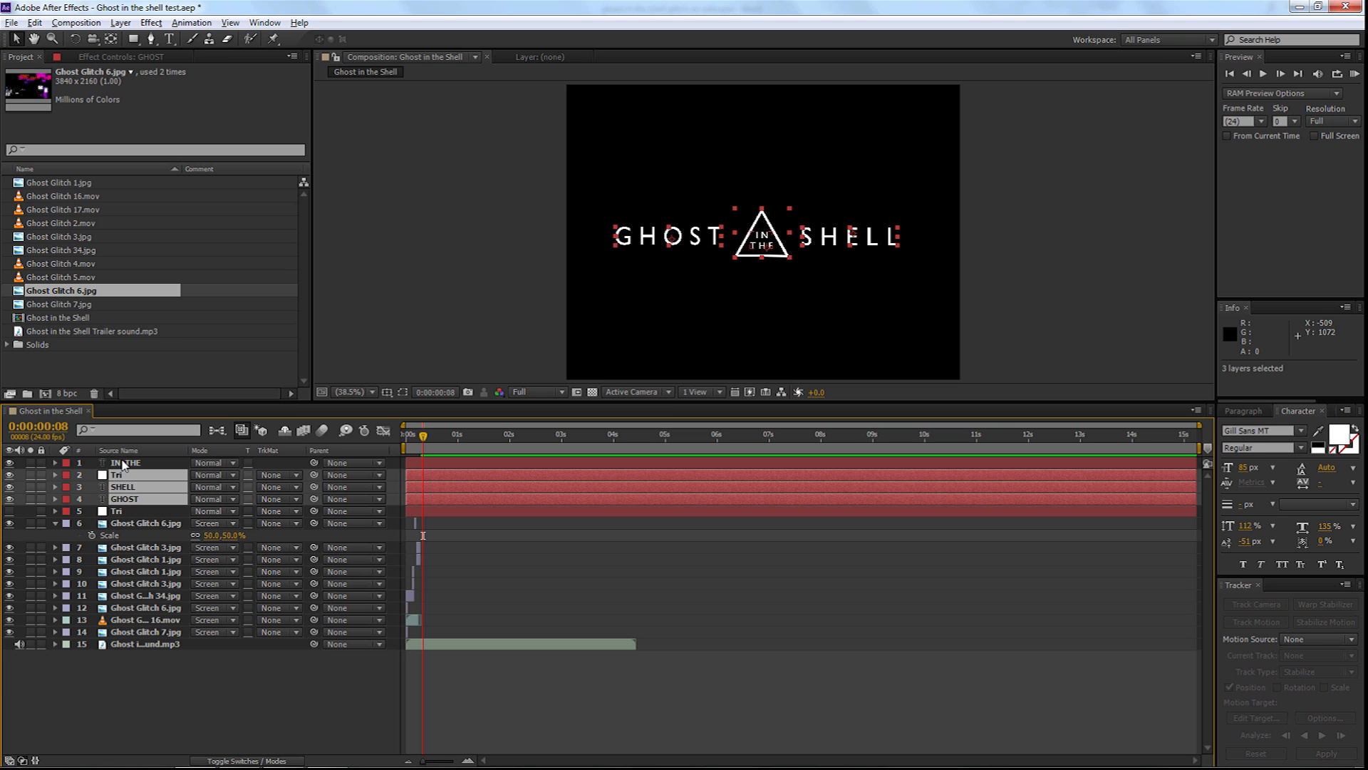
ctrl+click(125, 463)
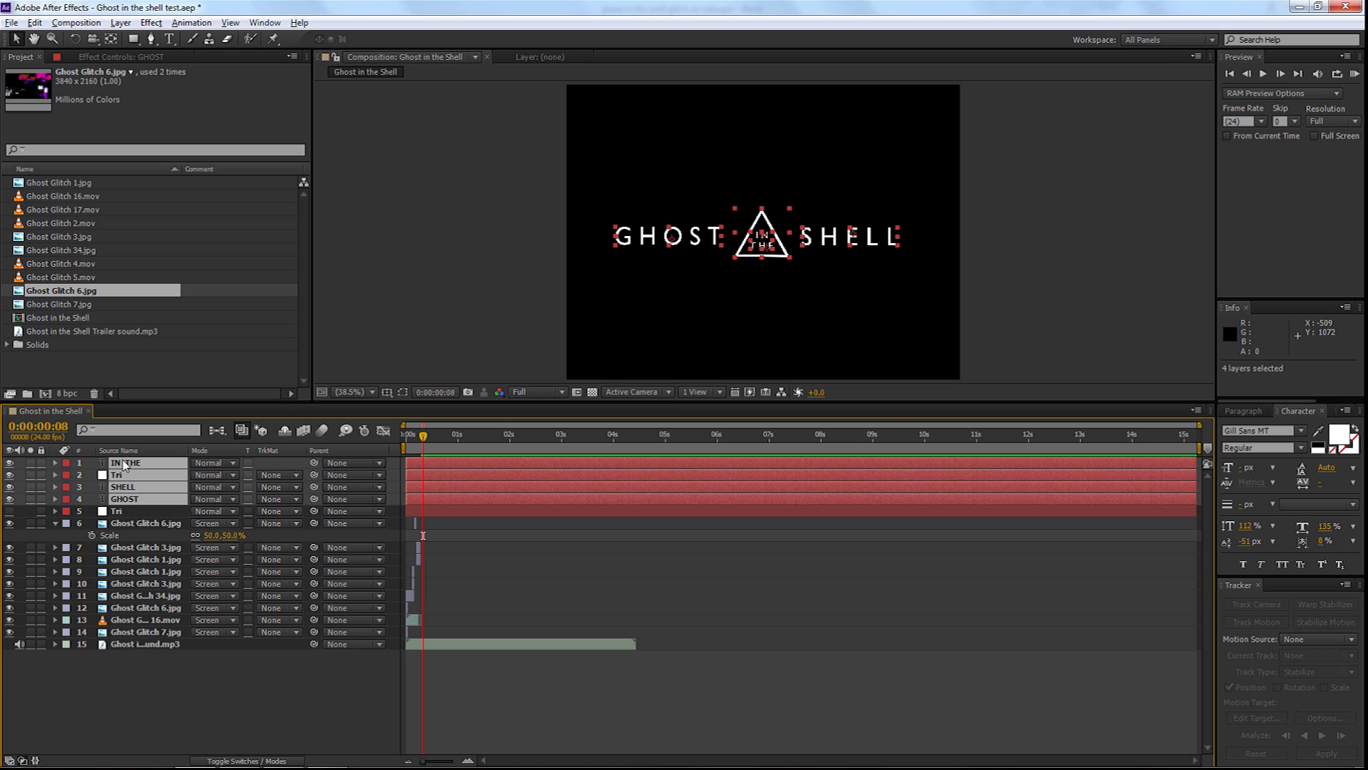
click(121, 22)
mouse_move(216, 435)
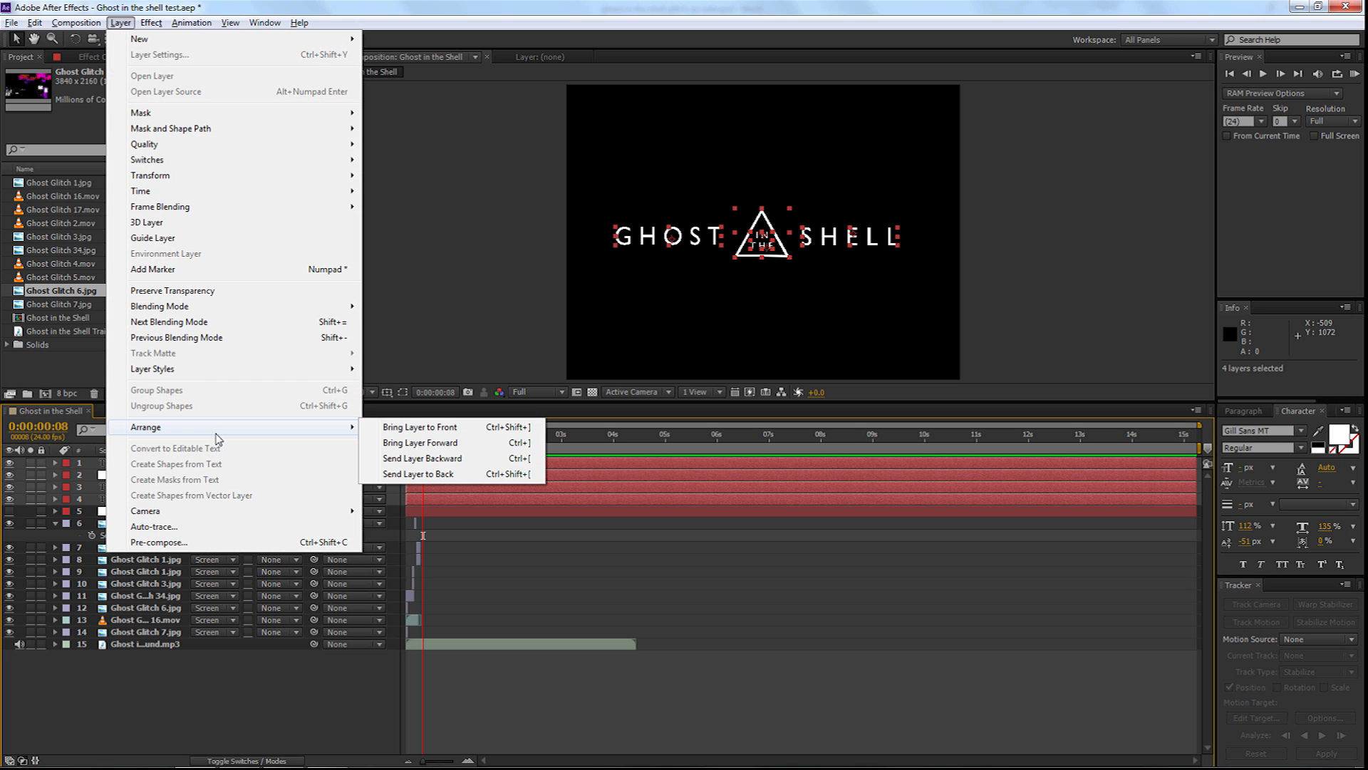
click(191, 543)
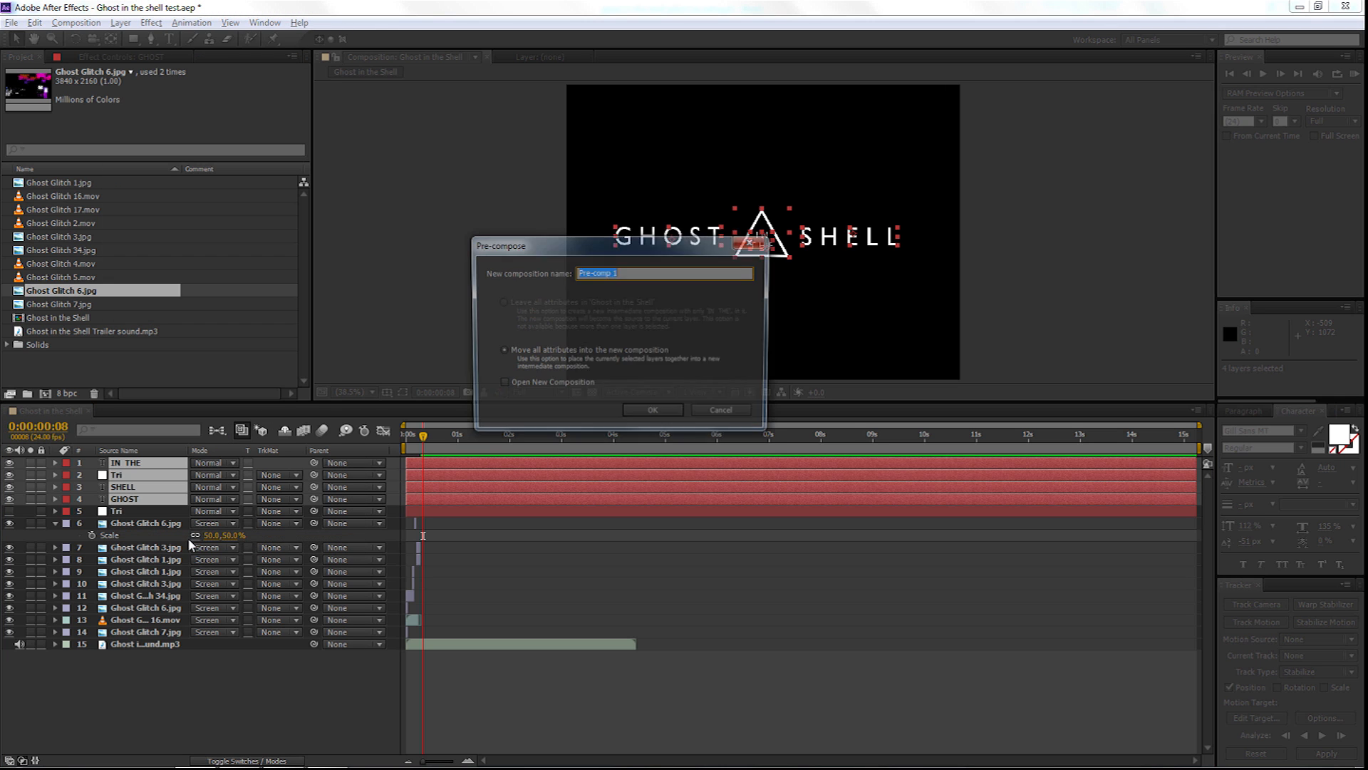
text(Title)
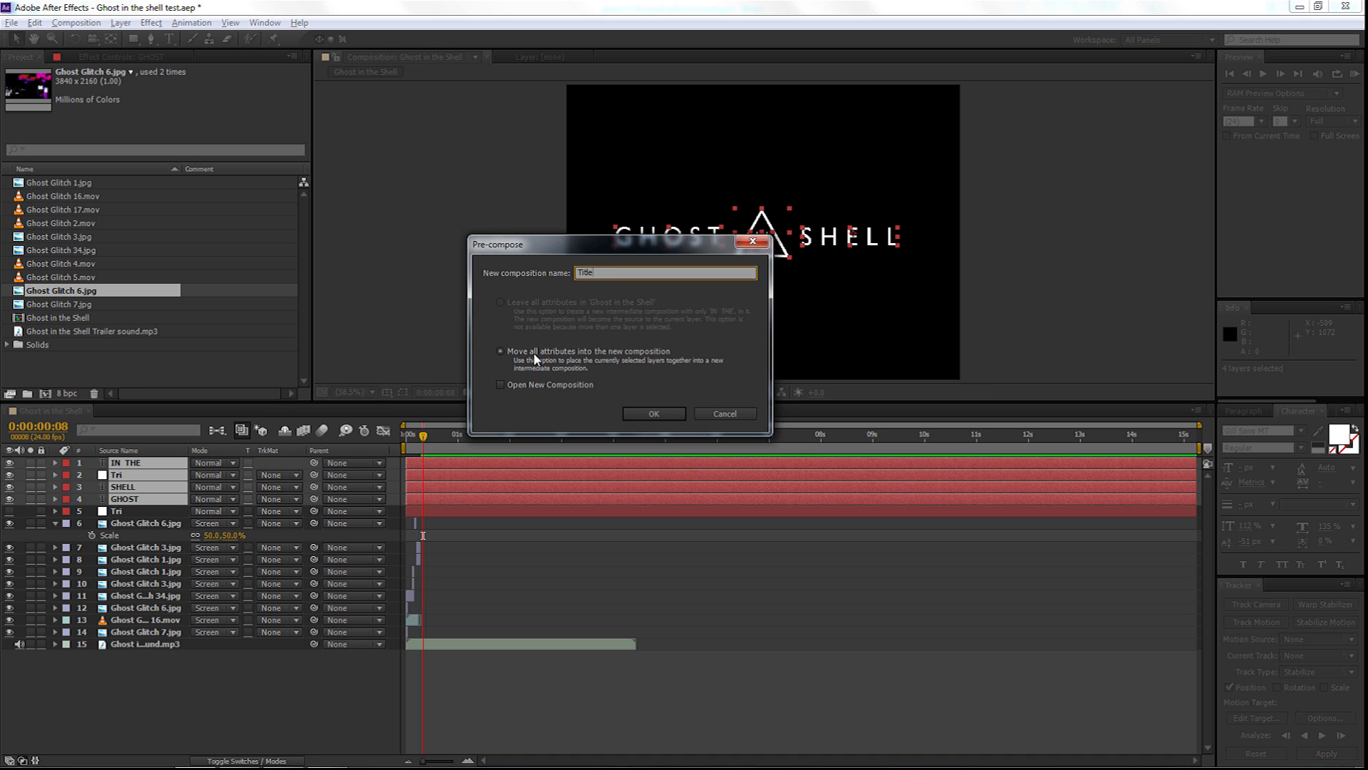
click(636, 410)
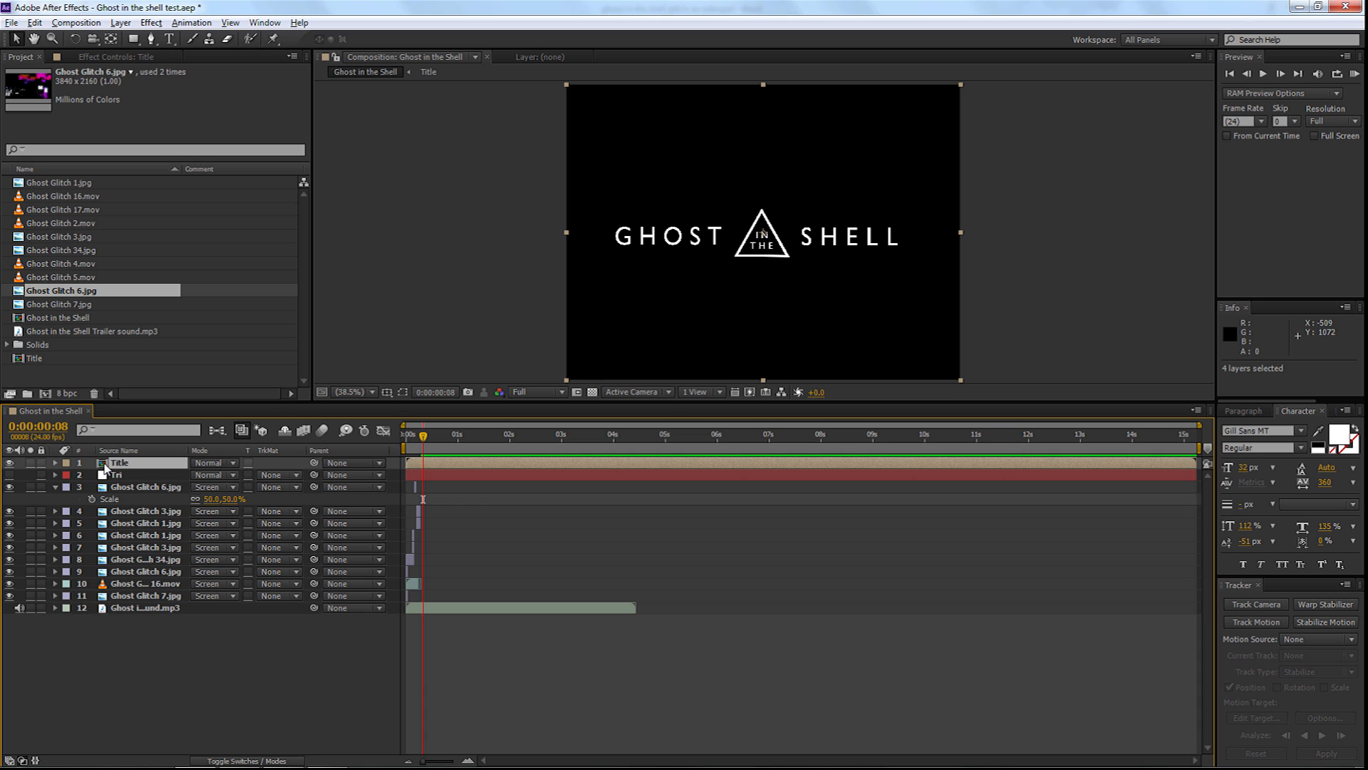
click(10, 464)
click(10, 463)
click(10, 464)
click(10, 463)
Shift the Title layer 8 frames later so it starts at 0:00:00:08, after the glitch clips, and preview the composition
drag(424, 437, 417, 436)
drag(423, 761, 450, 762)
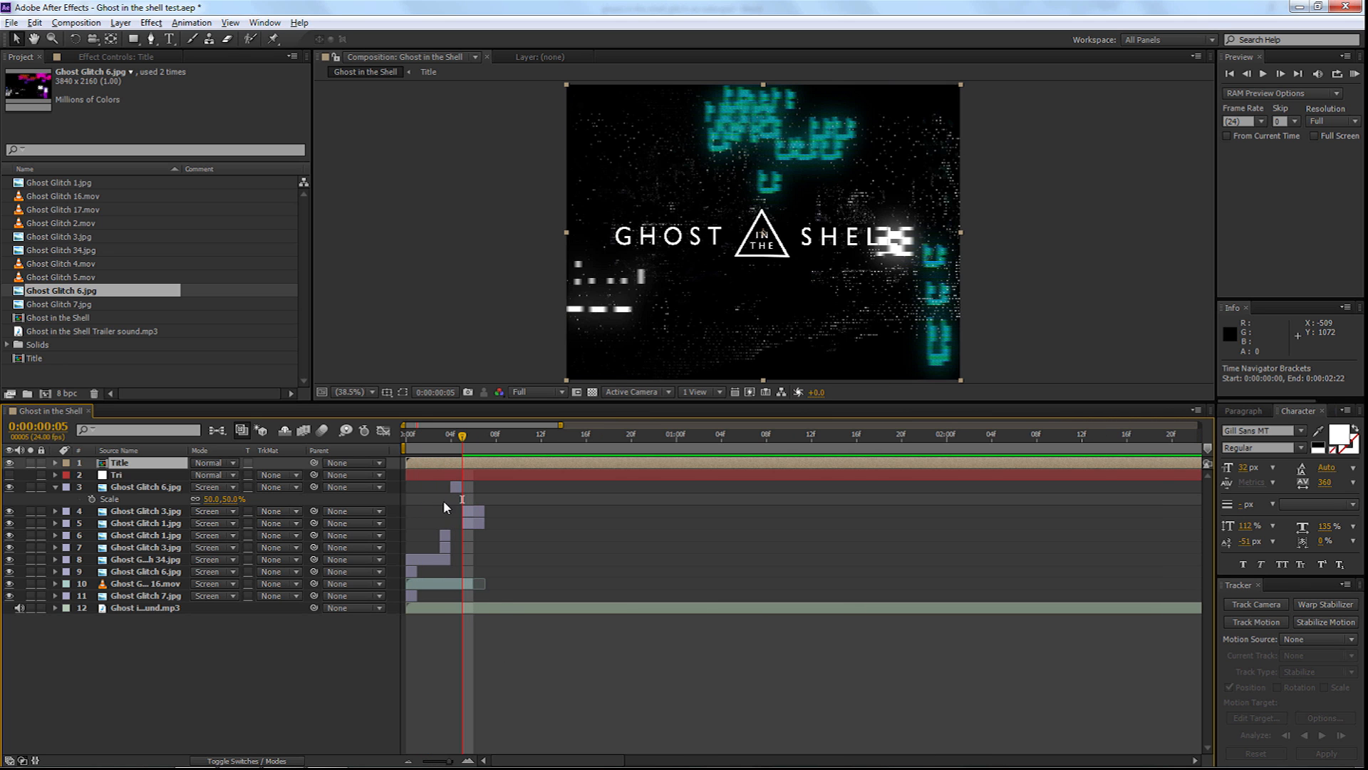
drag(412, 462, 499, 467)
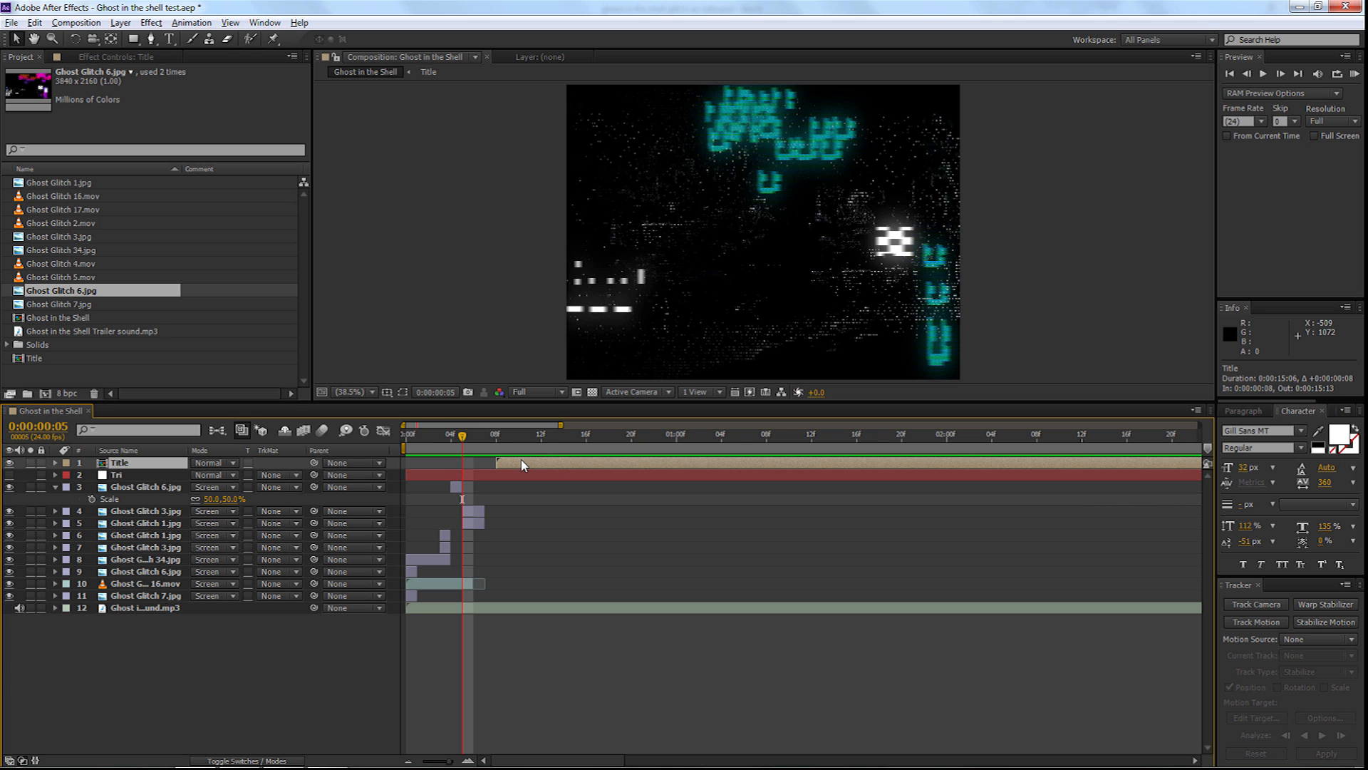
key(space)
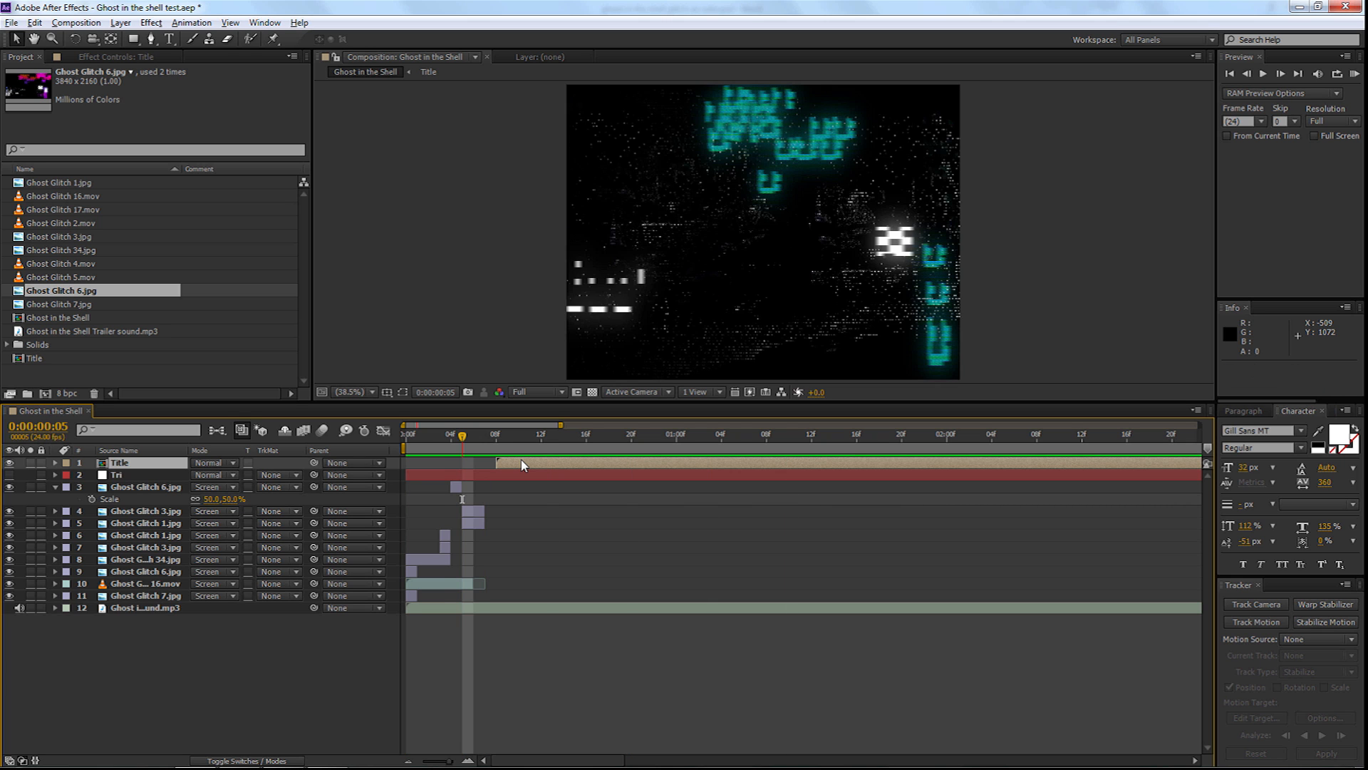
Unhide the Tri layer, duplicate it at the first frame, and hide the upper copy
key(space)
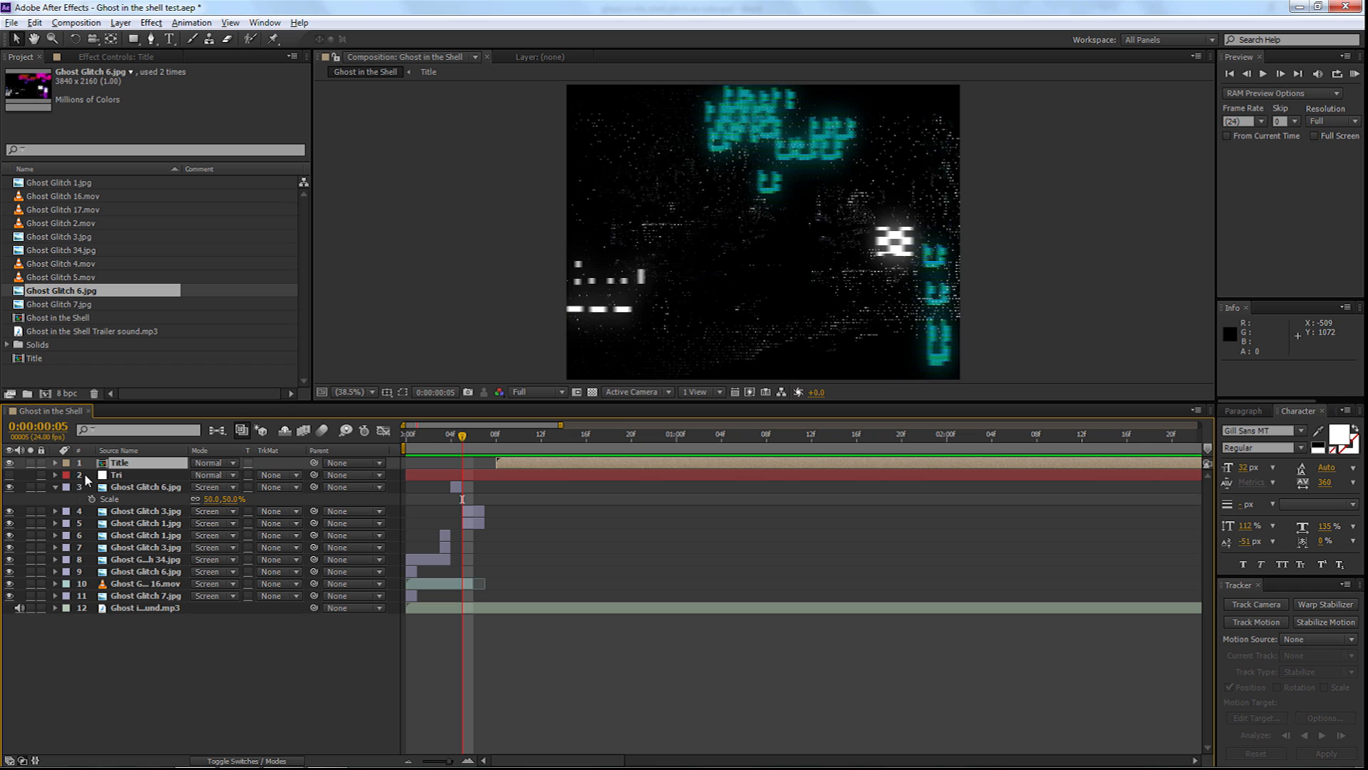
click(10, 475)
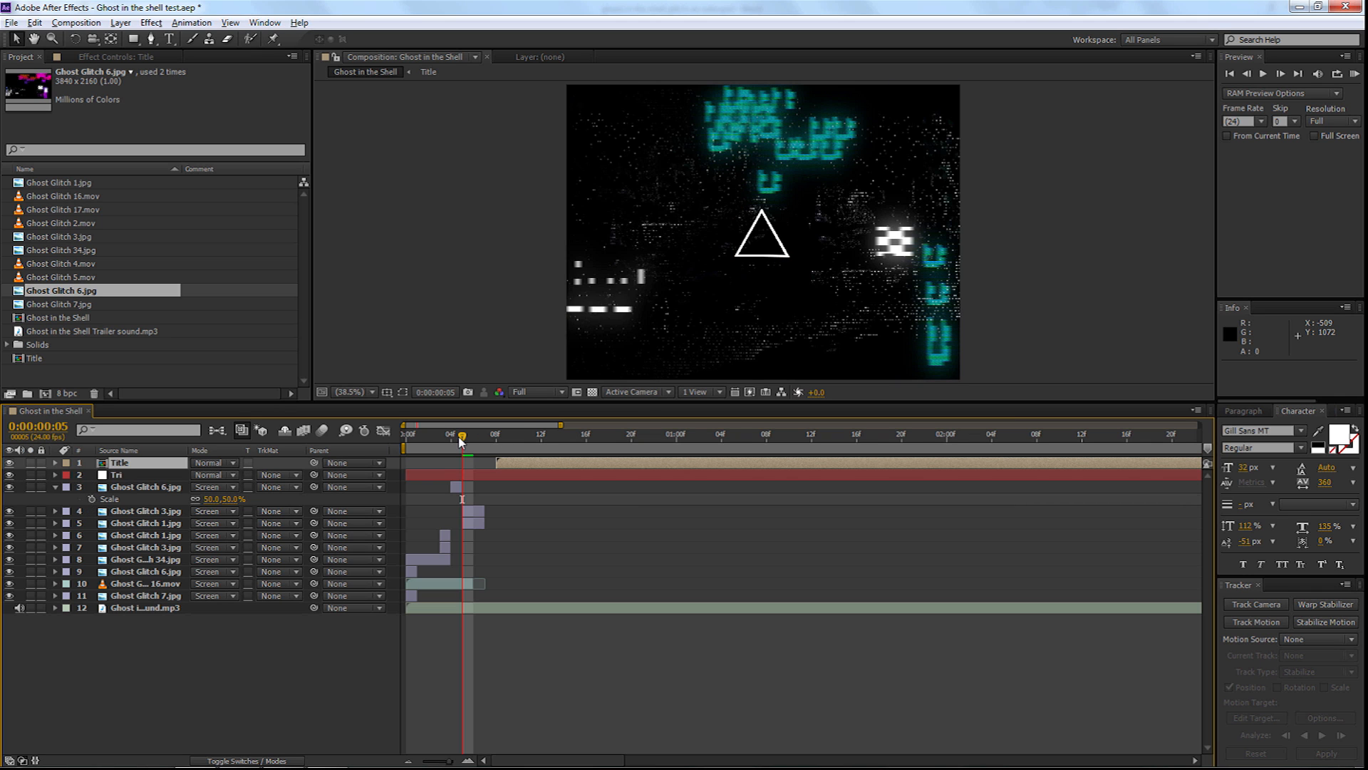
drag(437, 444, 392, 442)
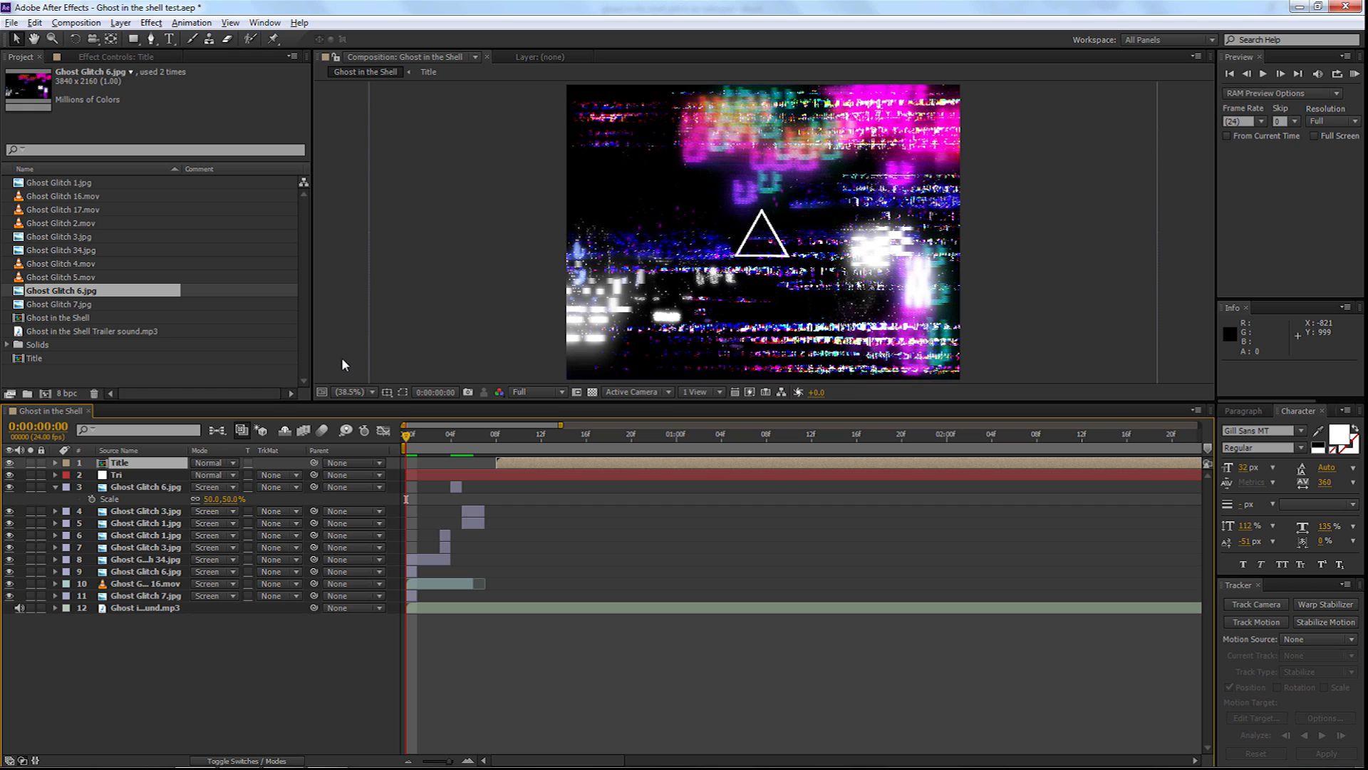
click(108, 475)
key(ctrl+d)
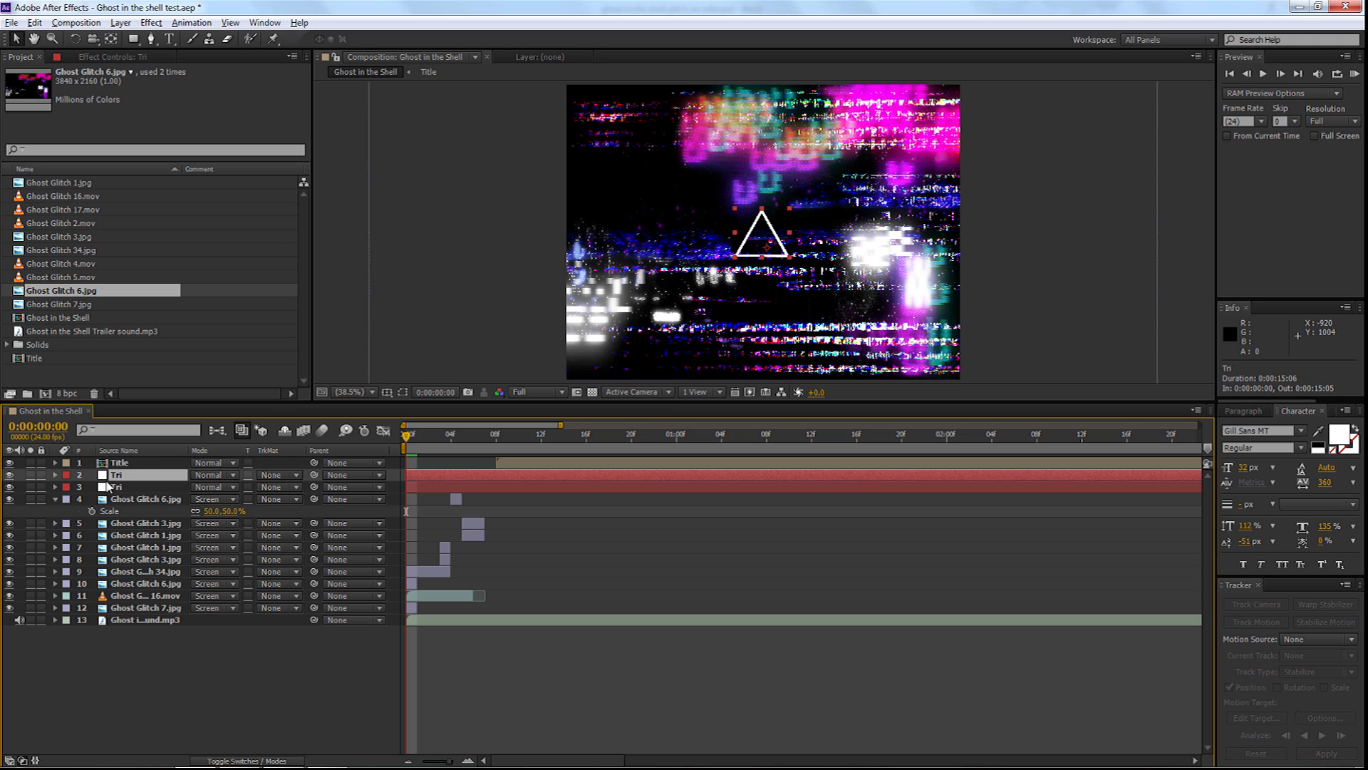
click(10, 475)
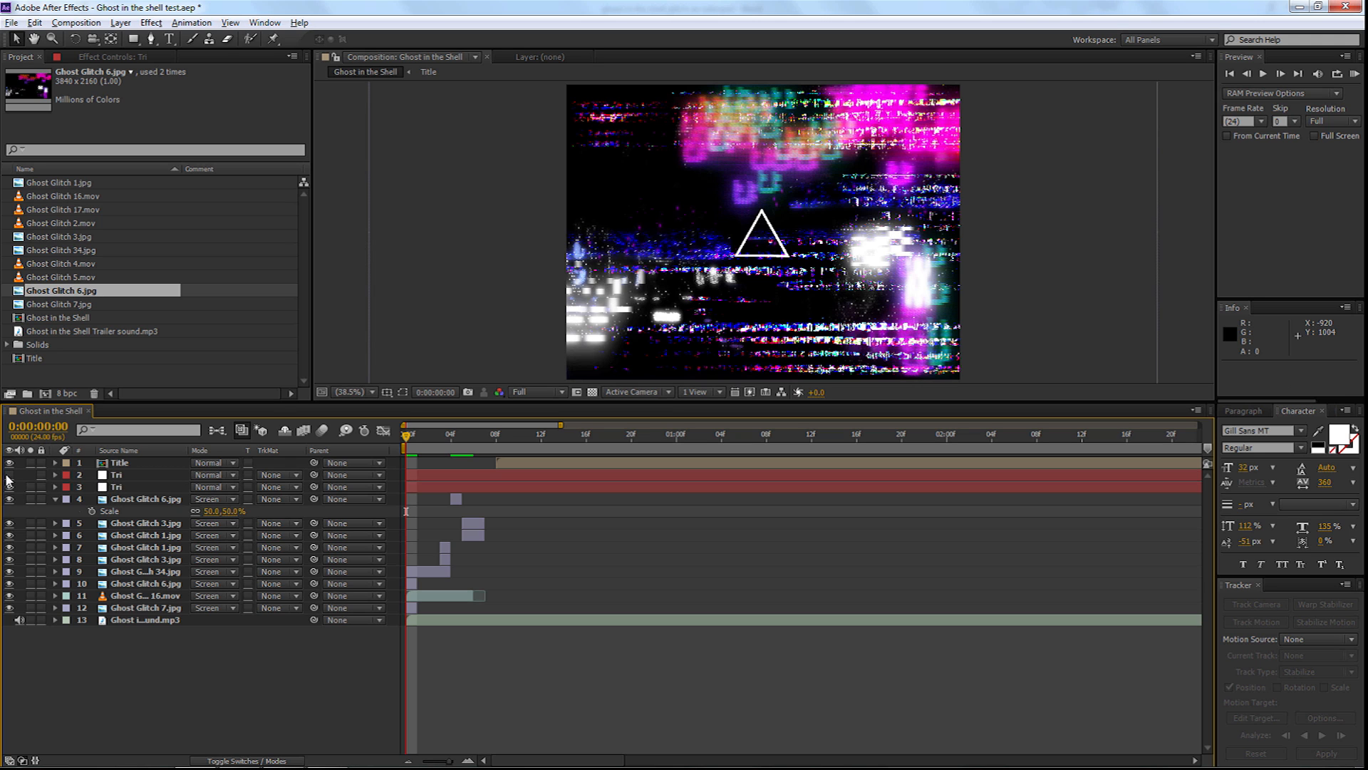
Scale the visible lower Tri layer to 935% and position it at 861.8, 786.1 so the triangle frames the picture
click(109, 488)
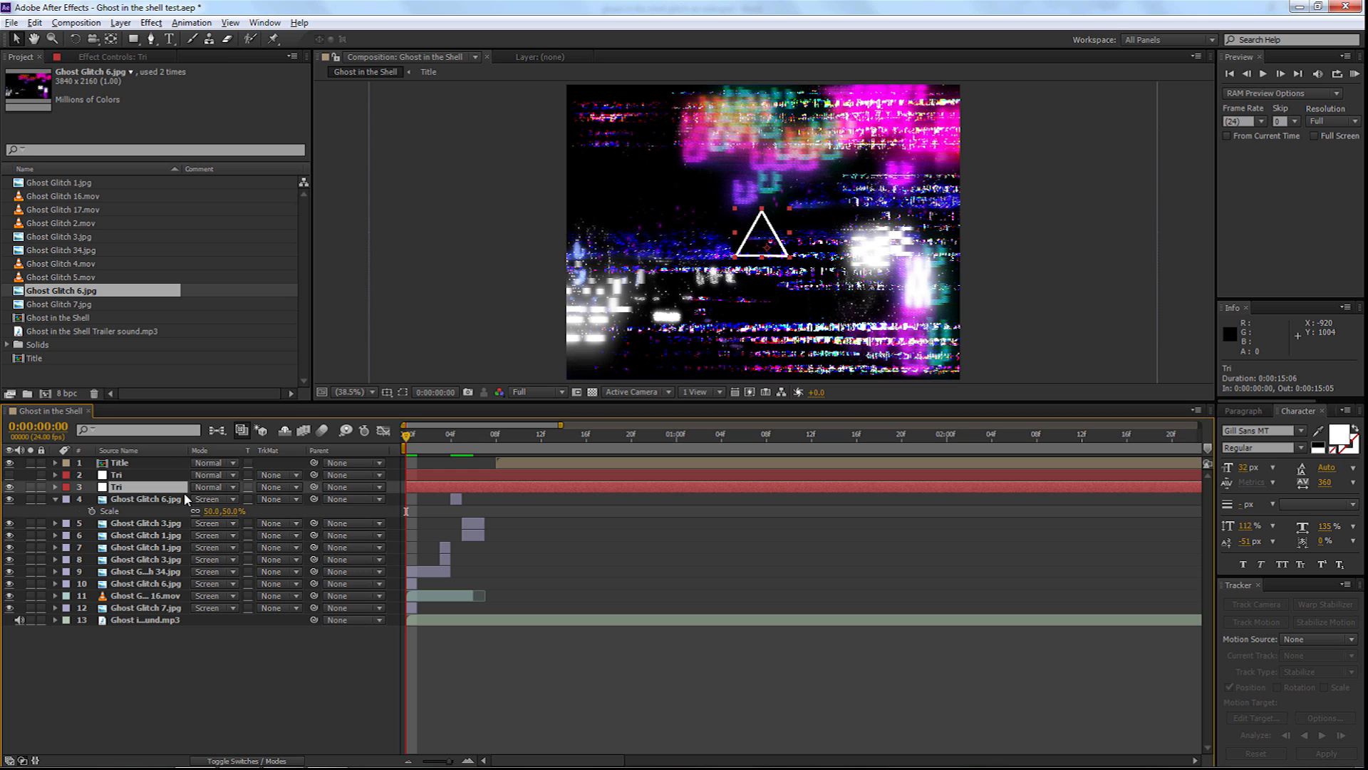
key(s)
drag(242, 503, 502, 461)
drag(715, 222, 732, 268)
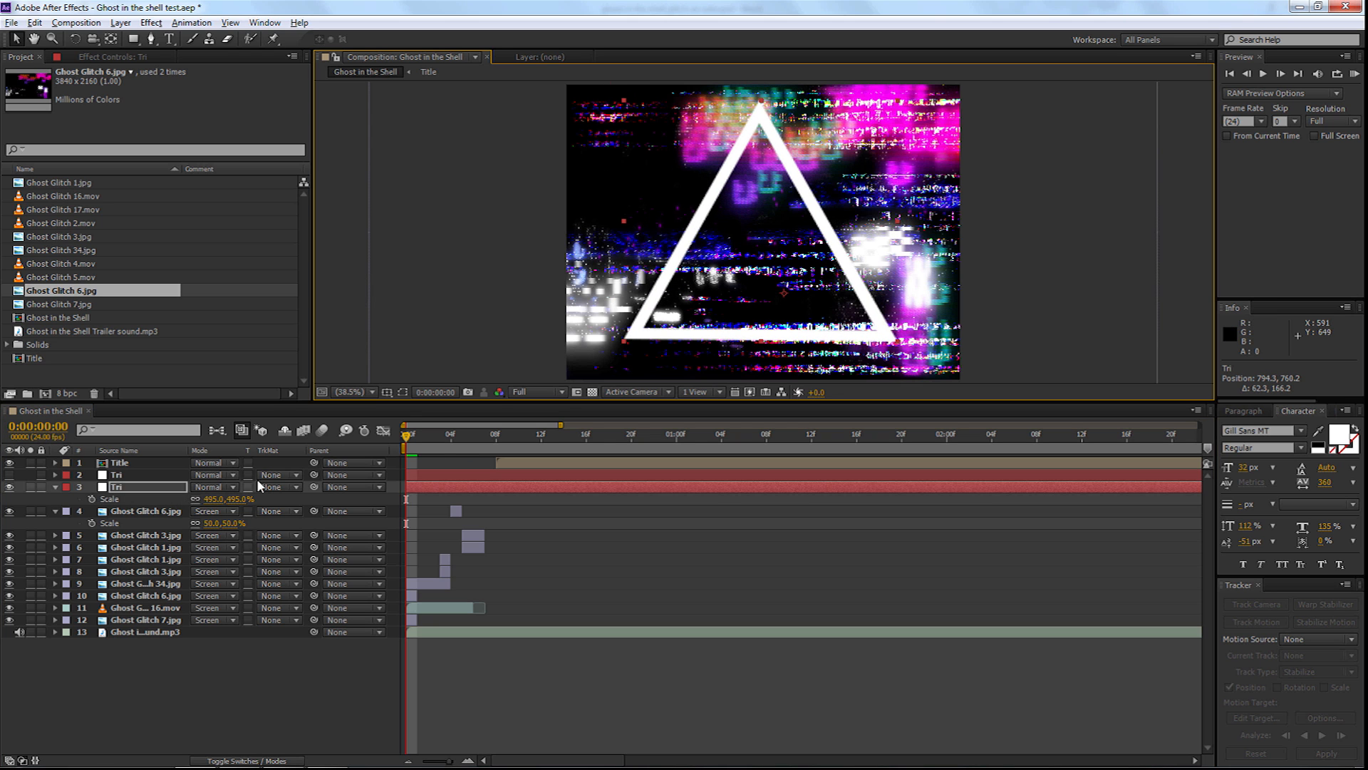
drag(235, 499, 542, 491)
mouse_move(781, 213)
mouse_down()
mouse_move(809, 220)
mouse_move(790, 220)
mouse_up()
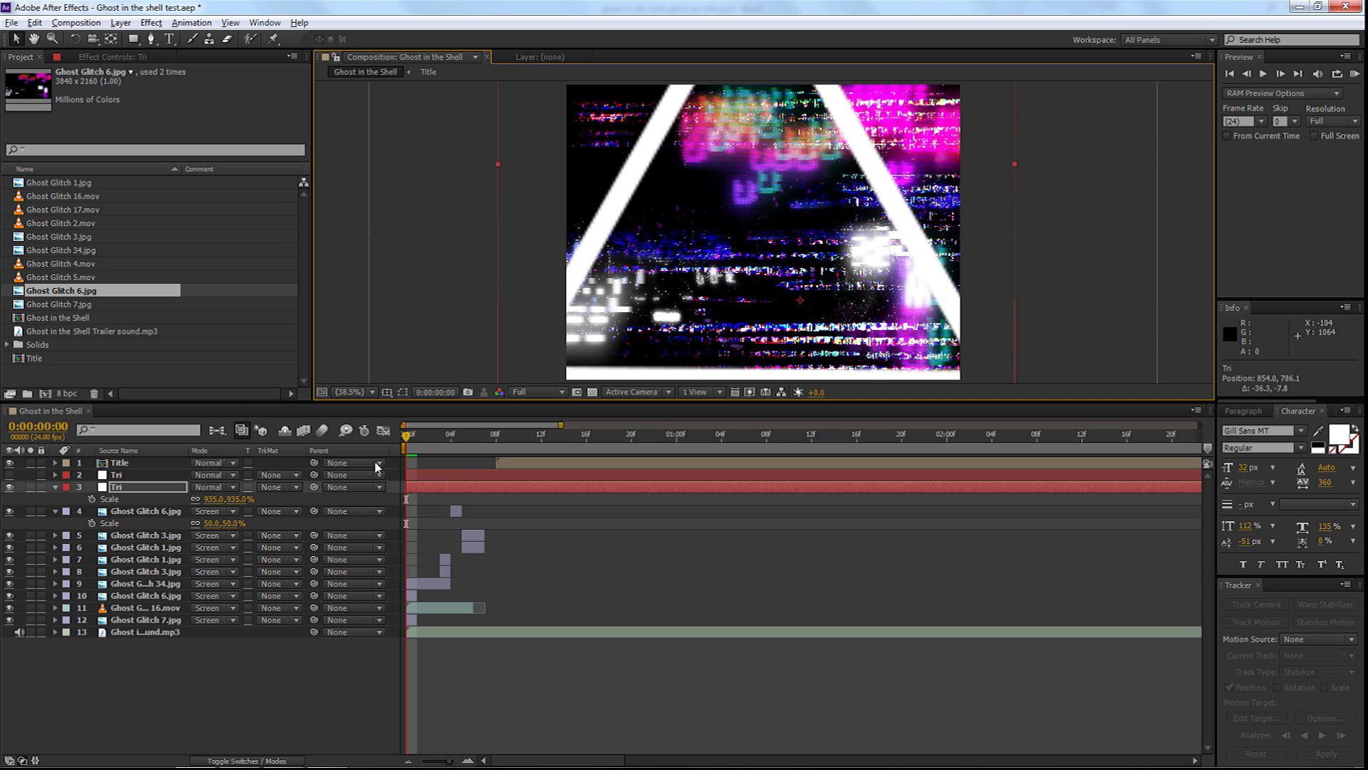
key(Right)
key(Right)
key(Right)
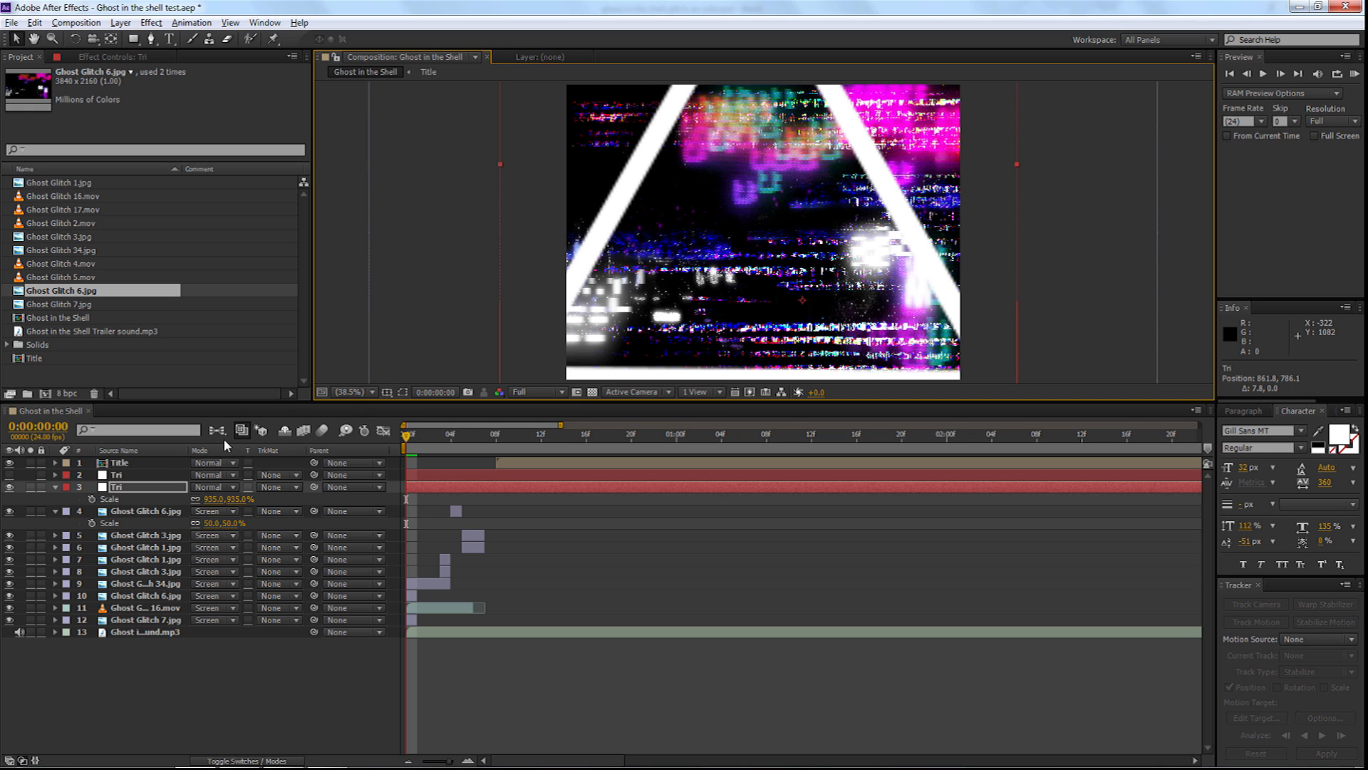
Keyframe the lower Tri layer's Scale at the first frame and set it to 100% at 0:00:00:04
click(91, 499)
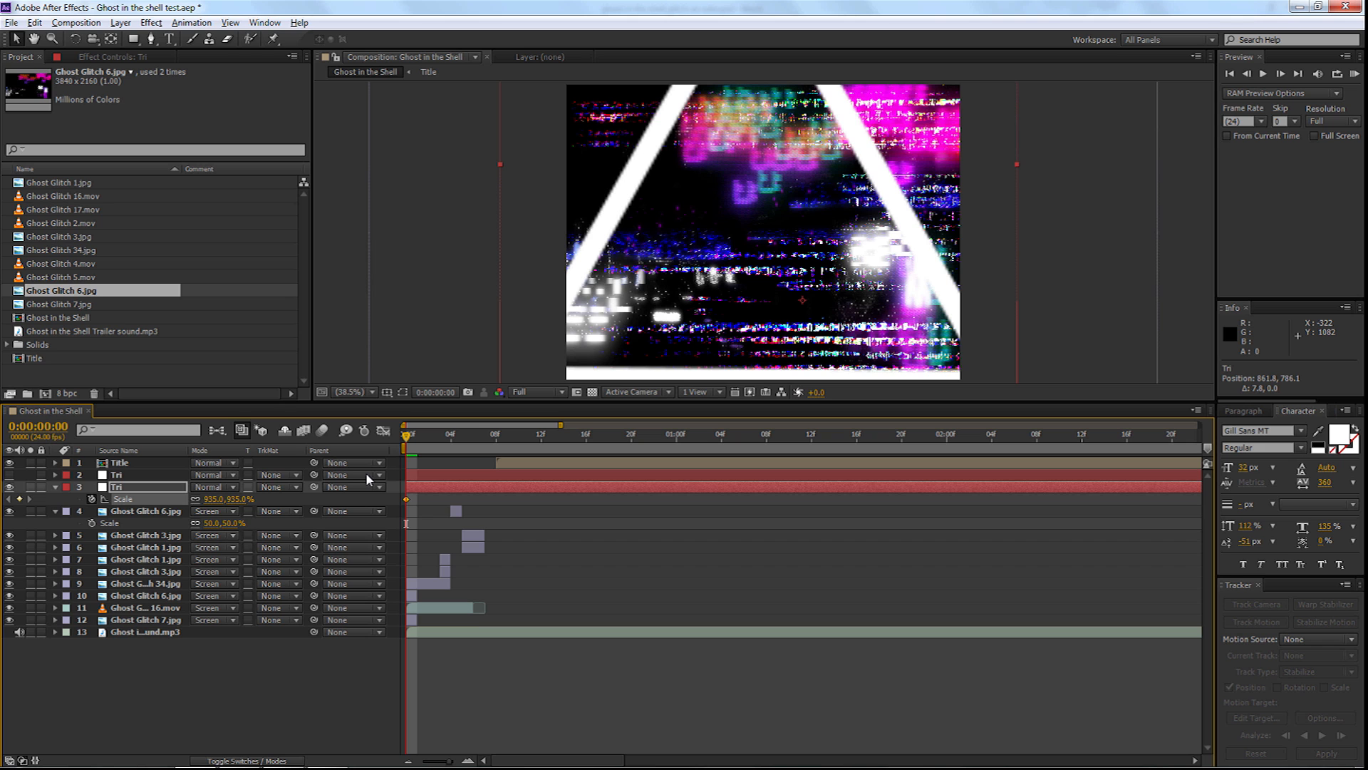
key(Page_Down)
key(Page_Down)
key(Page_Down)
key(Page_Down)
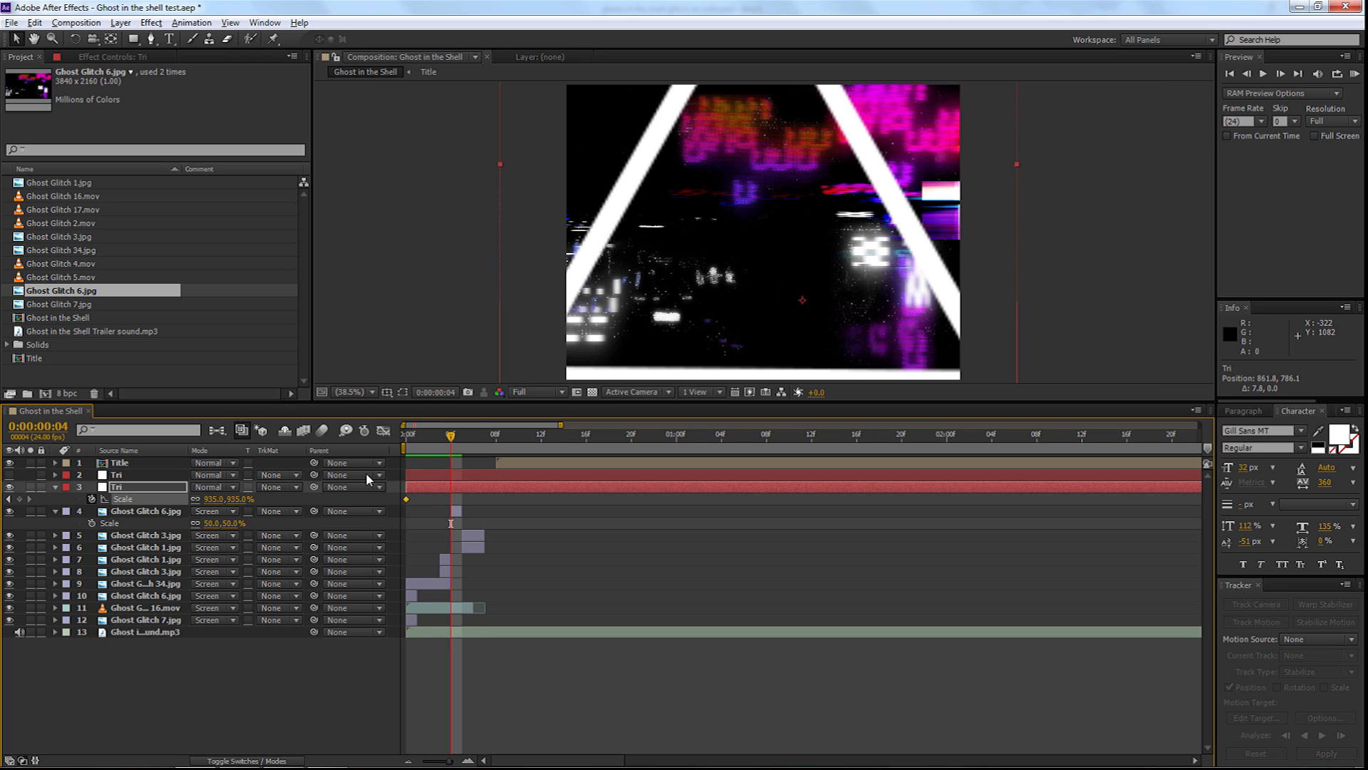
mouse_move(233, 499)
mouse_down()
mouse_move(195, 500)
mouse_move(254, 507)
mouse_up()
click(239, 499)
text(100)
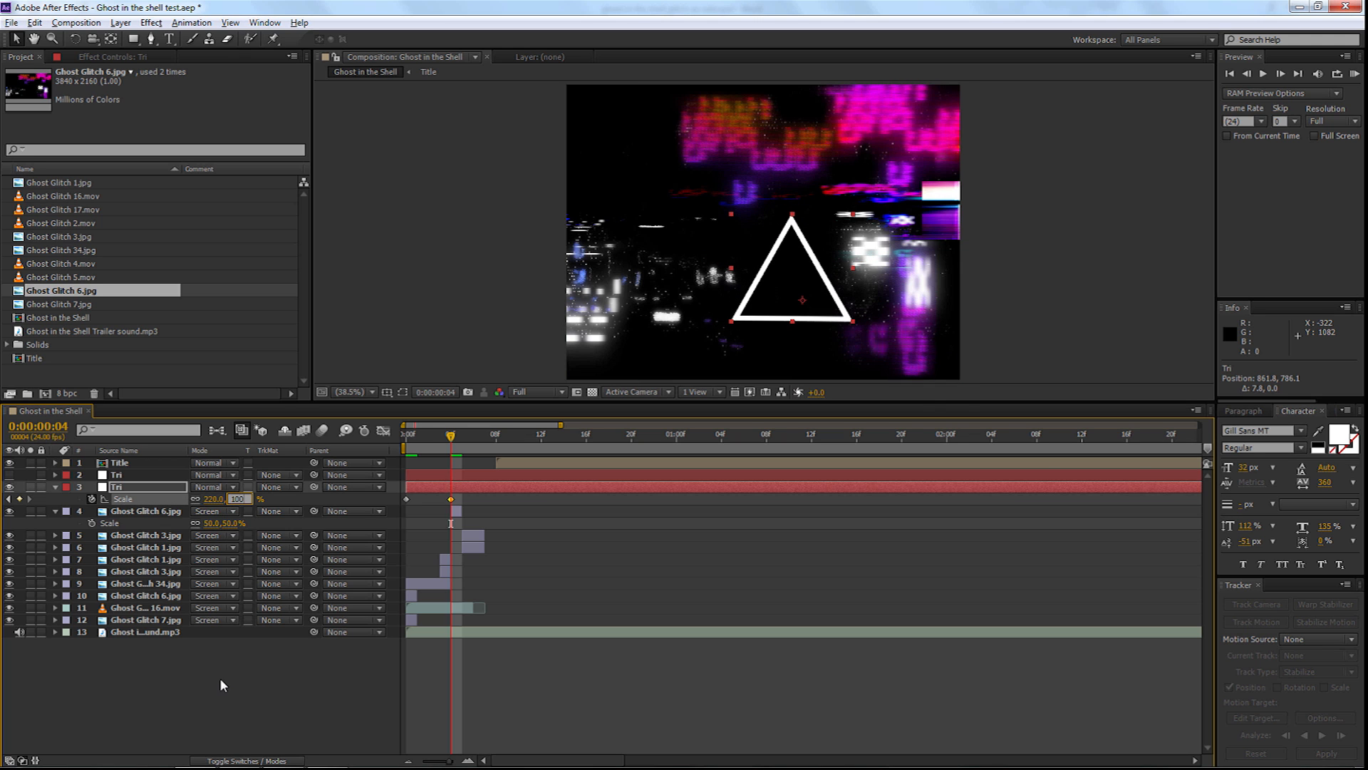
key(Return)
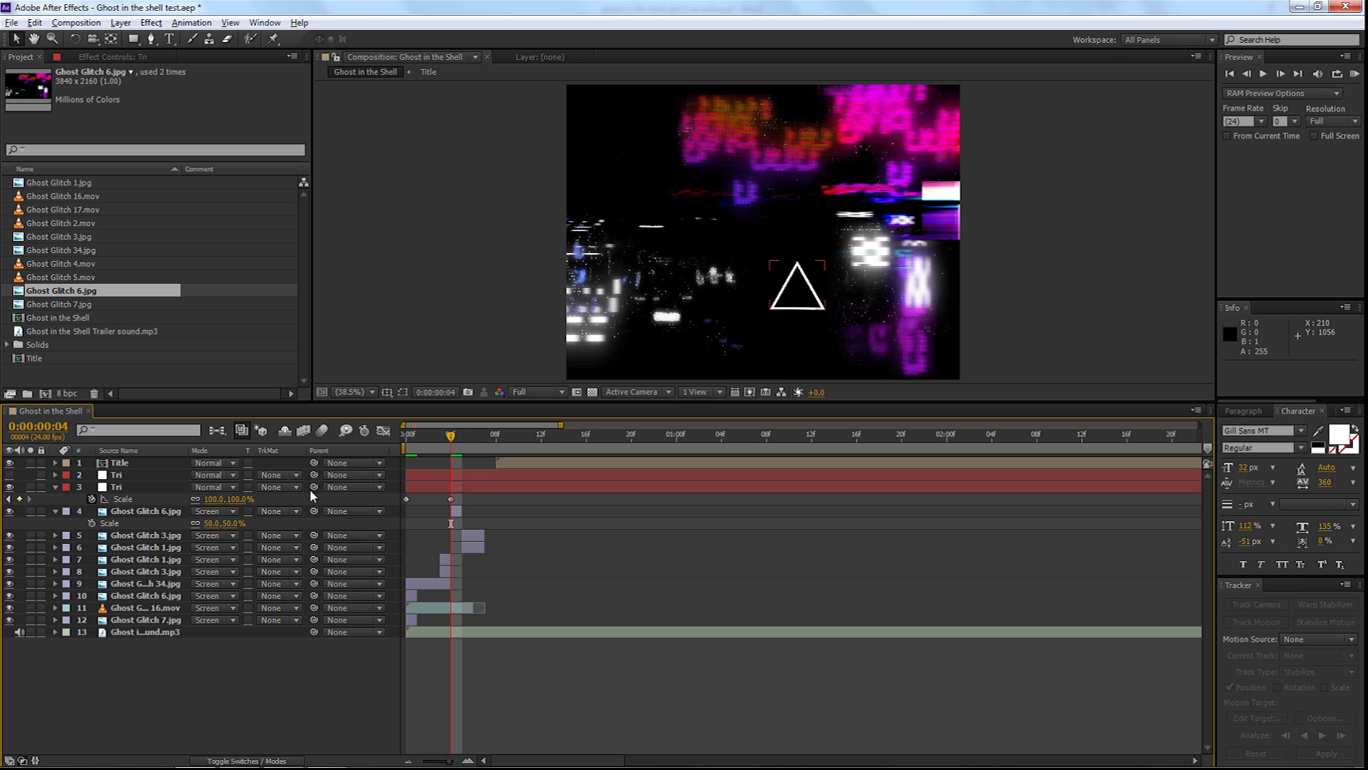
Keyframe the lower Tri layer's Position at the first frame and move the triangle to 752.8, 638.1 at 0:00:00:04
key(Home)
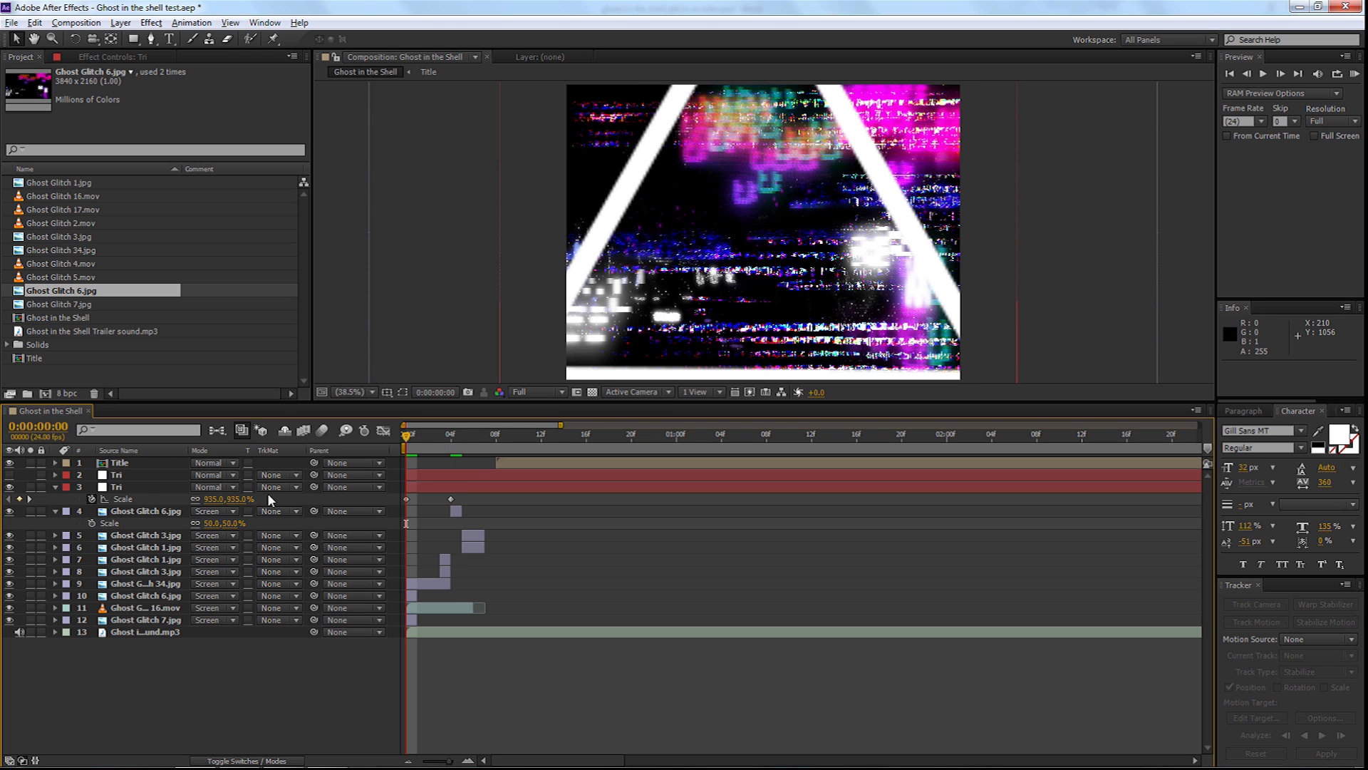
click(123, 487)
key(p)
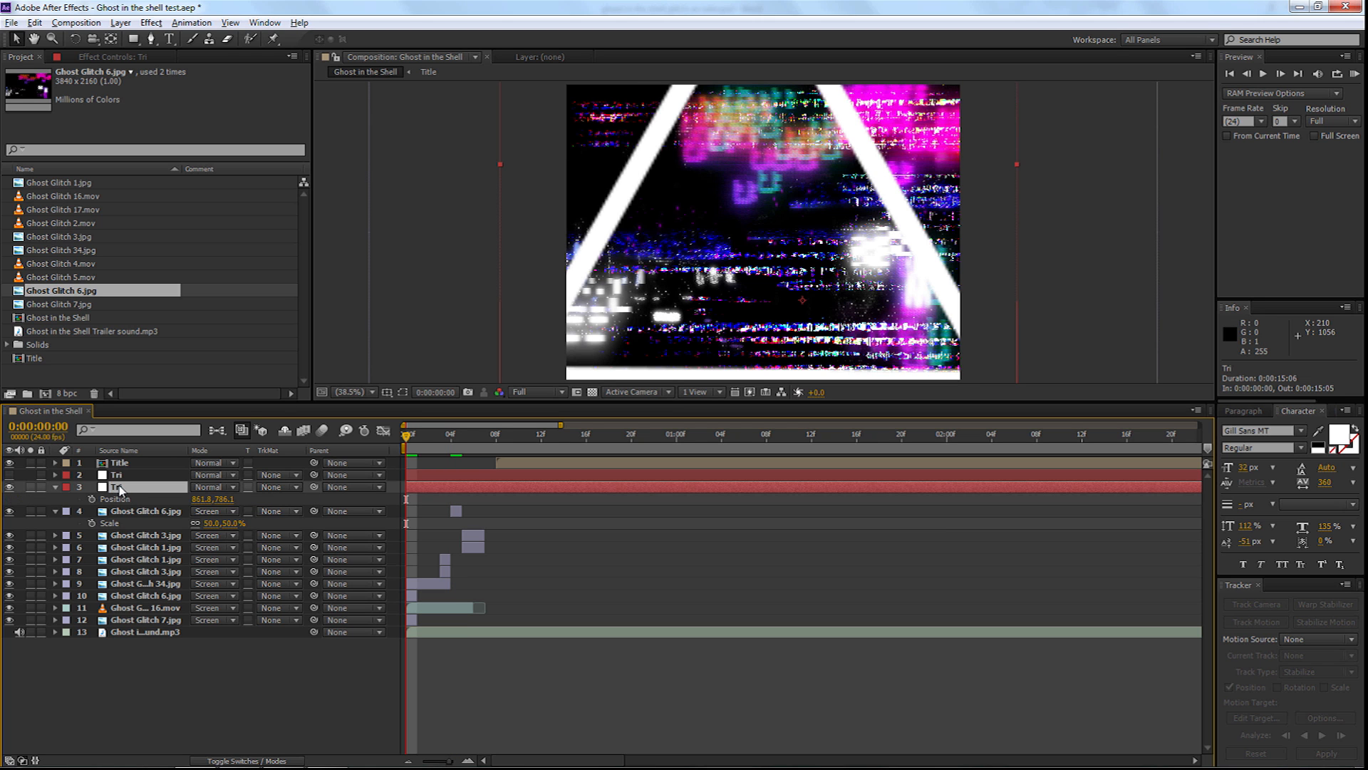
click(91, 499)
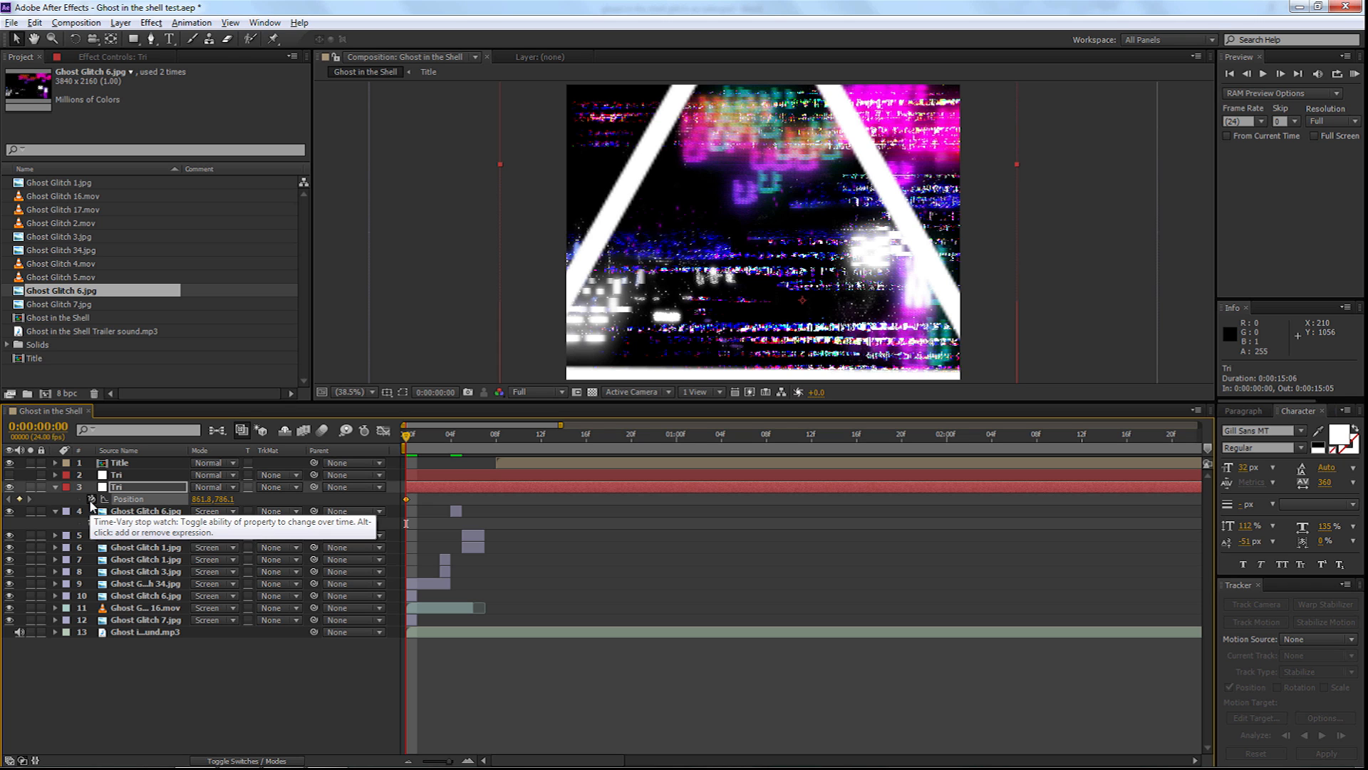
drag(407, 441, 451, 440)
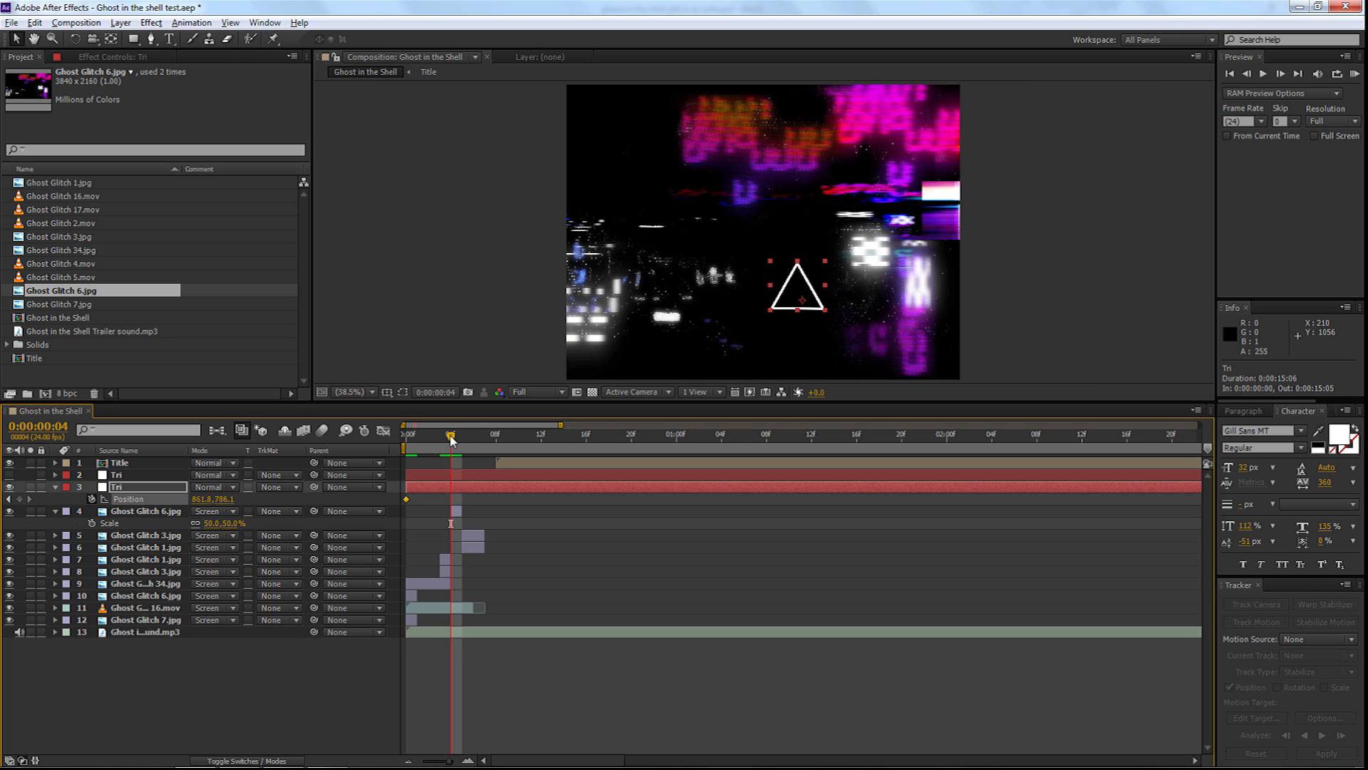
drag(823, 286, 778, 248)
key(Page_Down)
key(Page_Down)
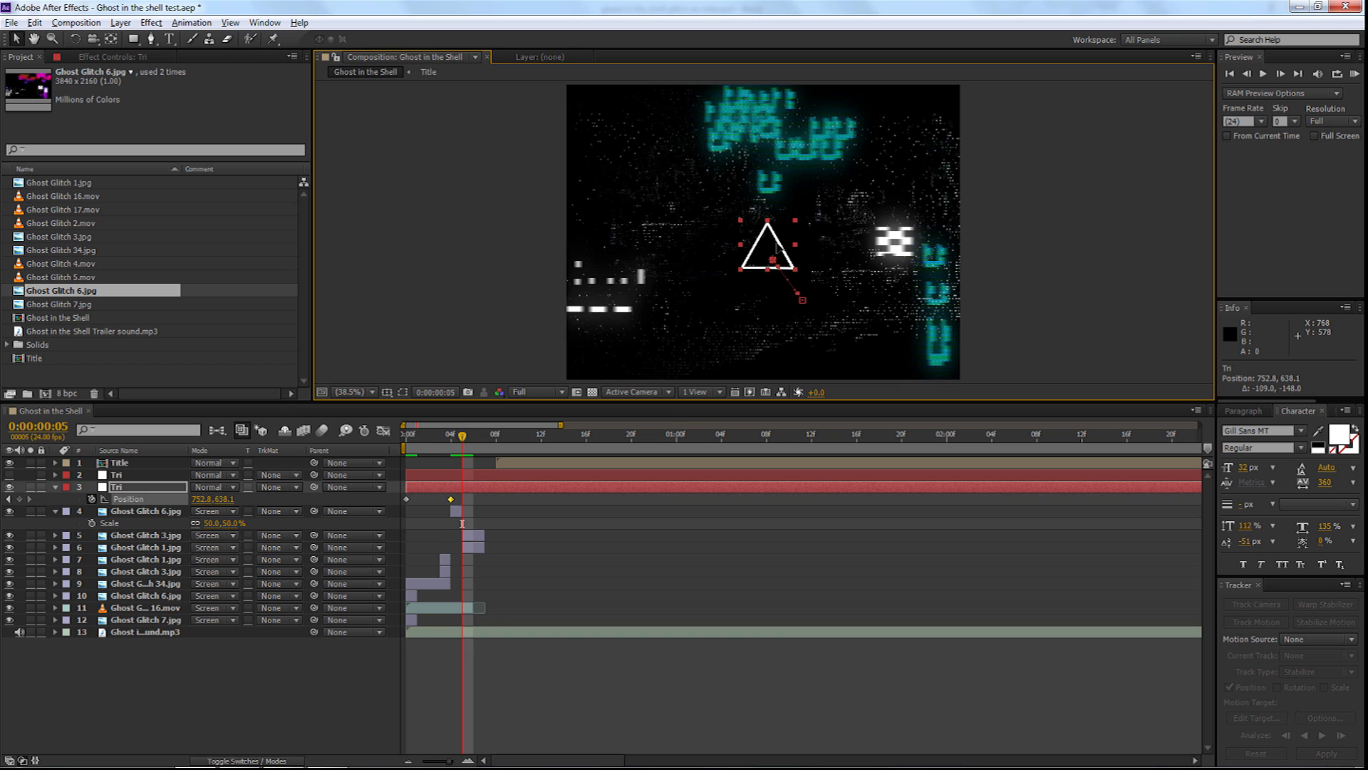
key(Page_Up)
key(Page_Up)
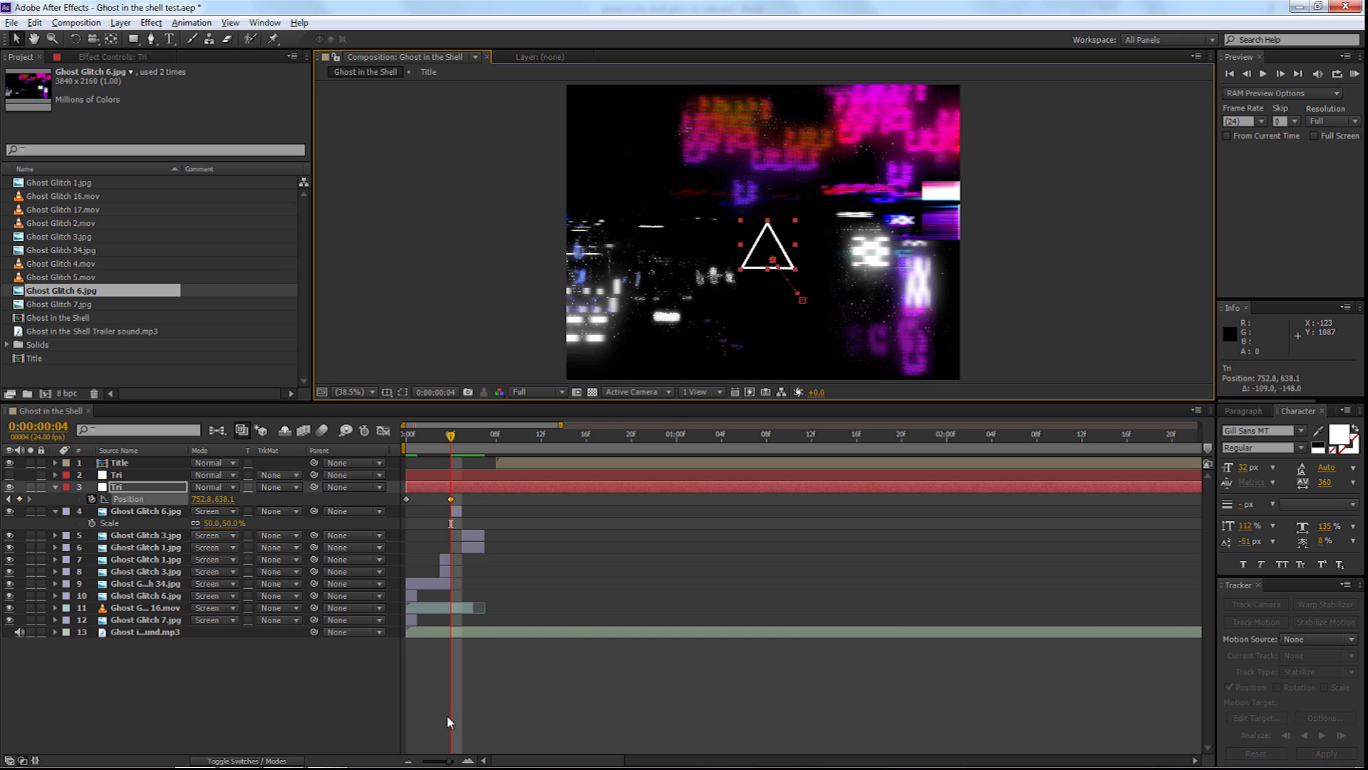
Trim the end of the animated Tri layer so its last frame is 0:00:00:04
drag(450, 761, 422, 761)
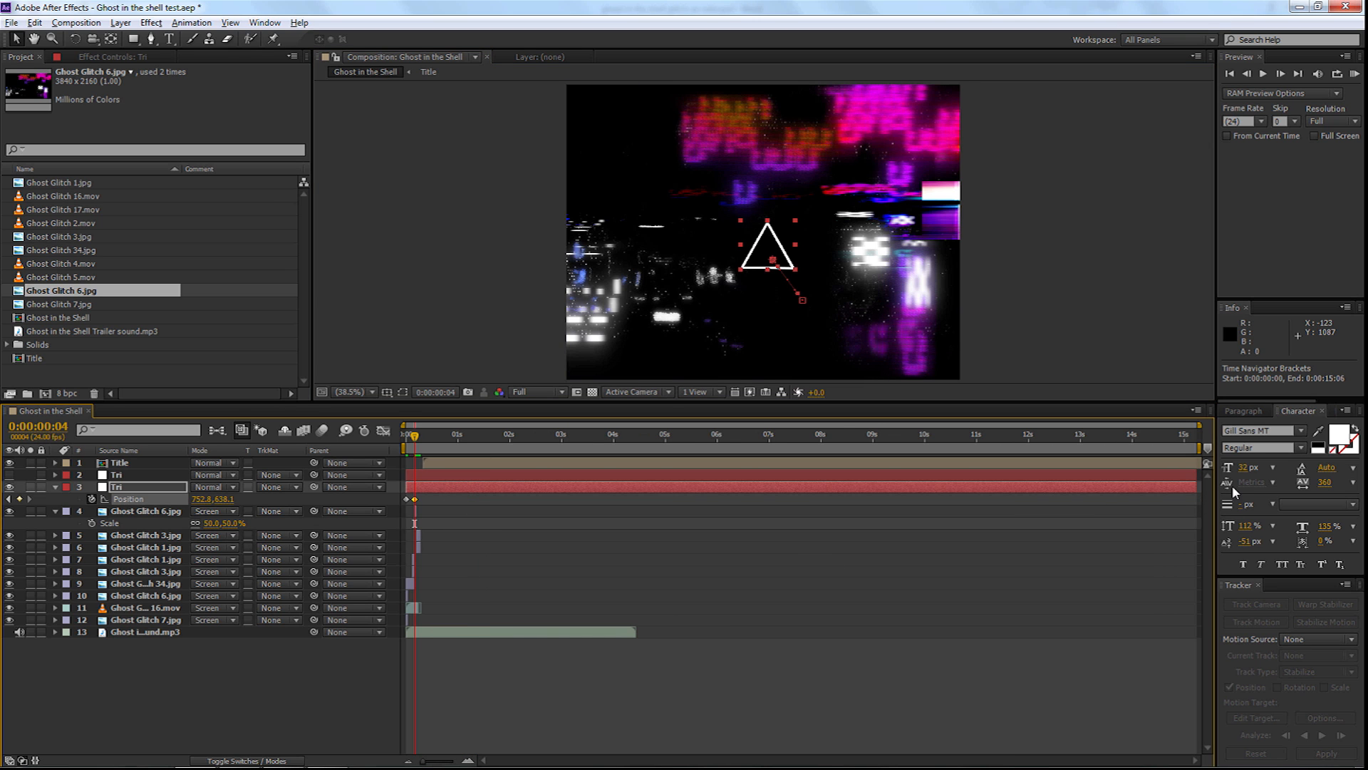
drag(1197, 487, 418, 485)
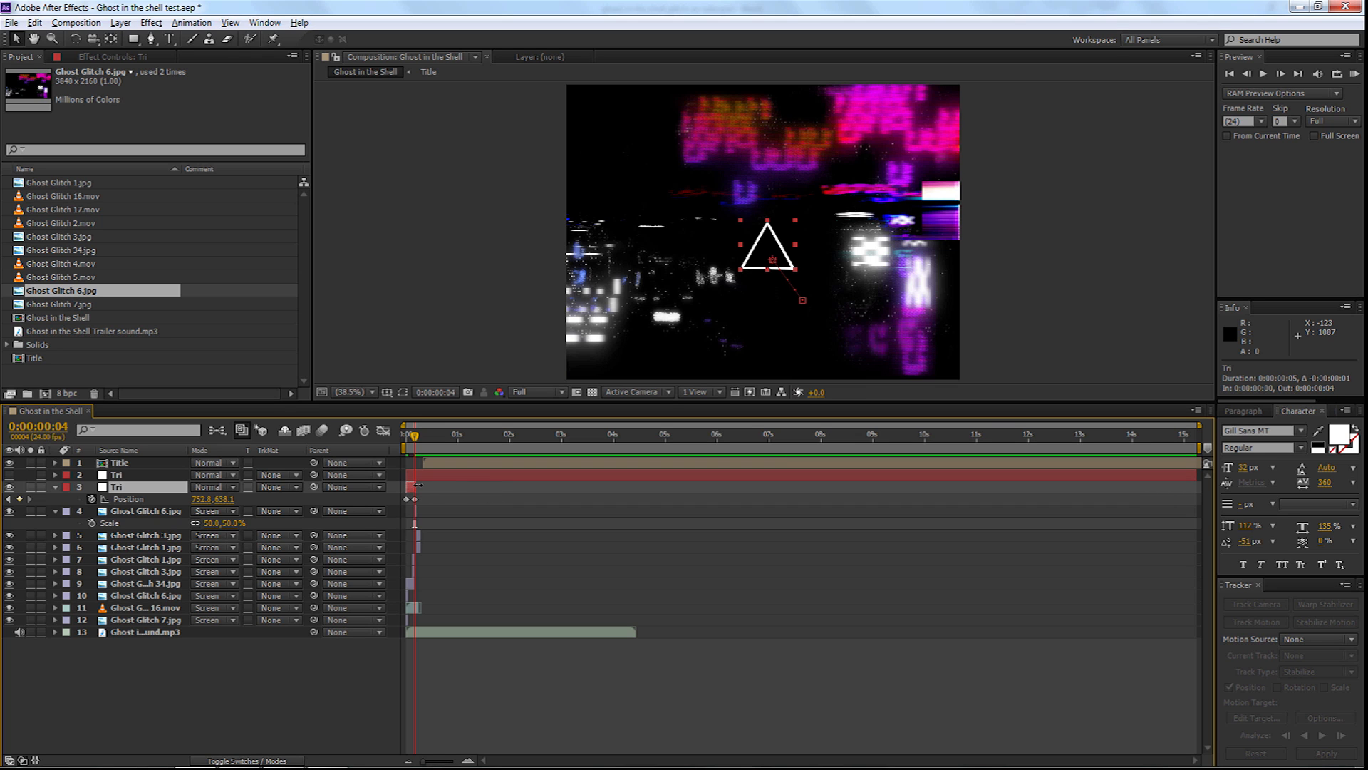
drag(430, 761, 465, 761)
Preview the composition to examine the triangle's zoom through the glitch clips into the title
key(KP_0)
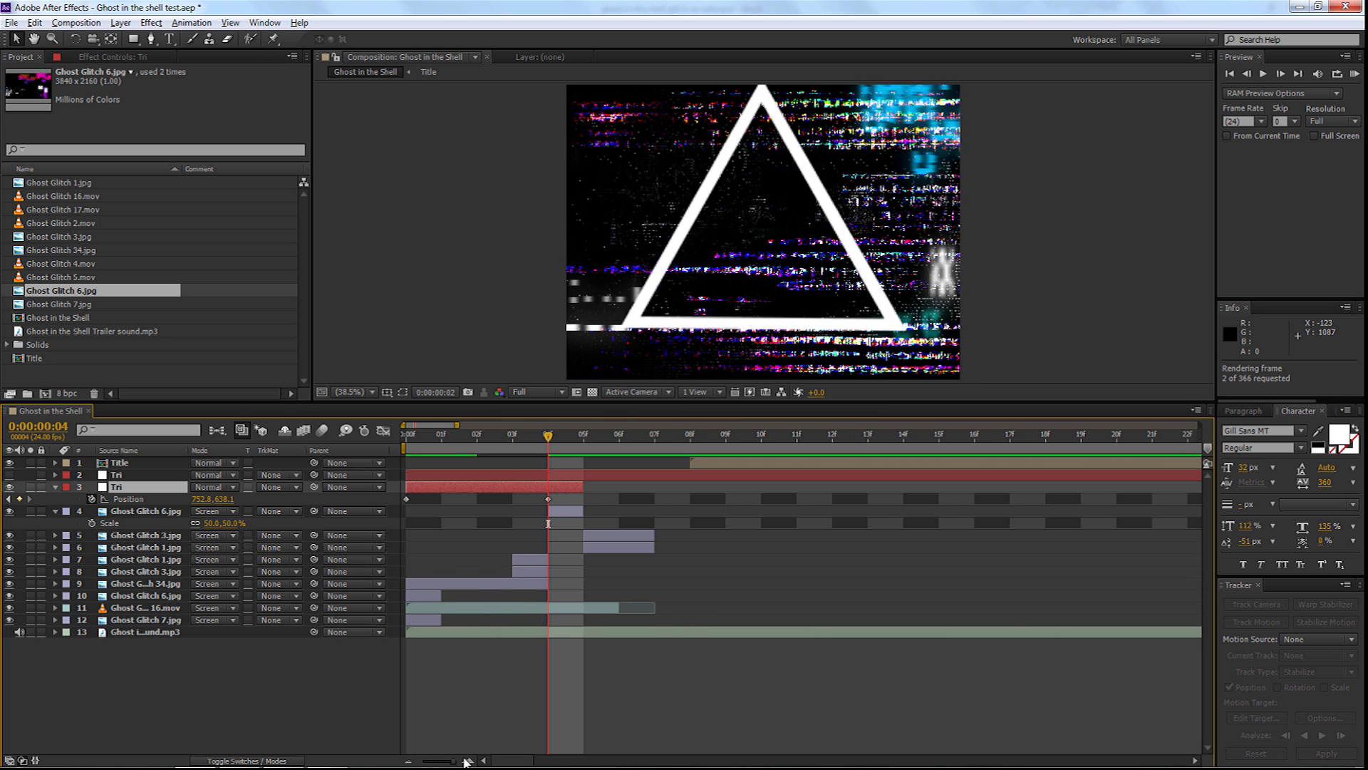
key(KP_0)
key(KP_0)
key(KP_0)
key(KP_0)
key(KP_0)
key(KP_0)
key(KP_0)
key(KP_0)
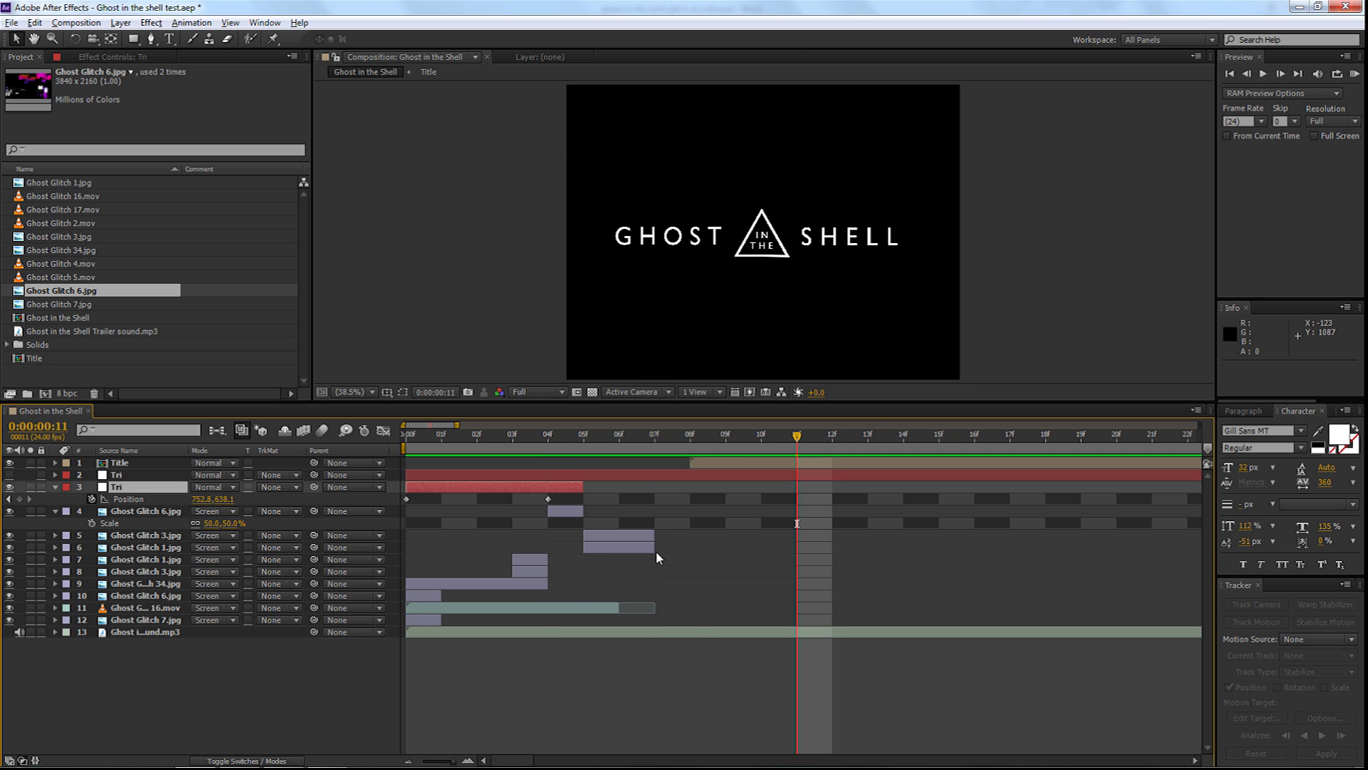
key(KP_0)
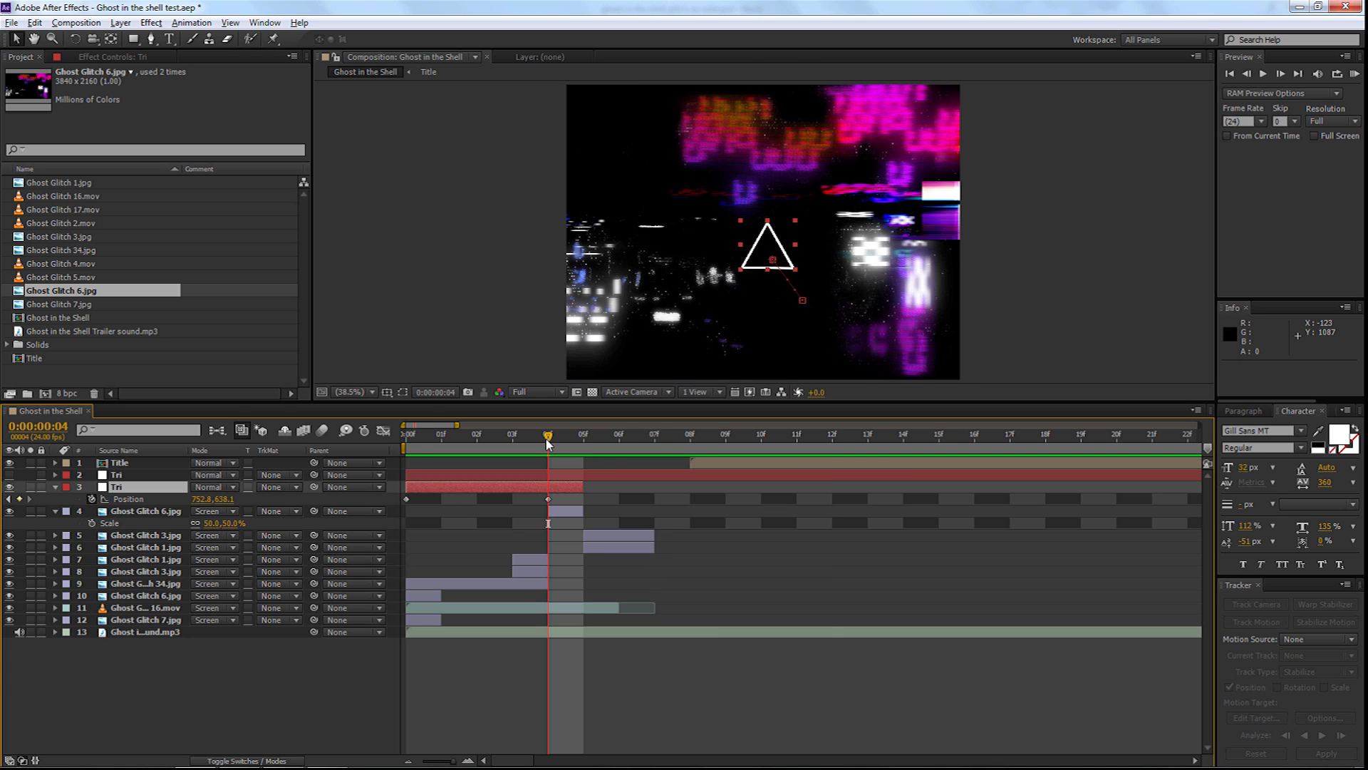
Unhide the upper Tri layer and trim it to the single frame 0:00:00:05
click(112, 476)
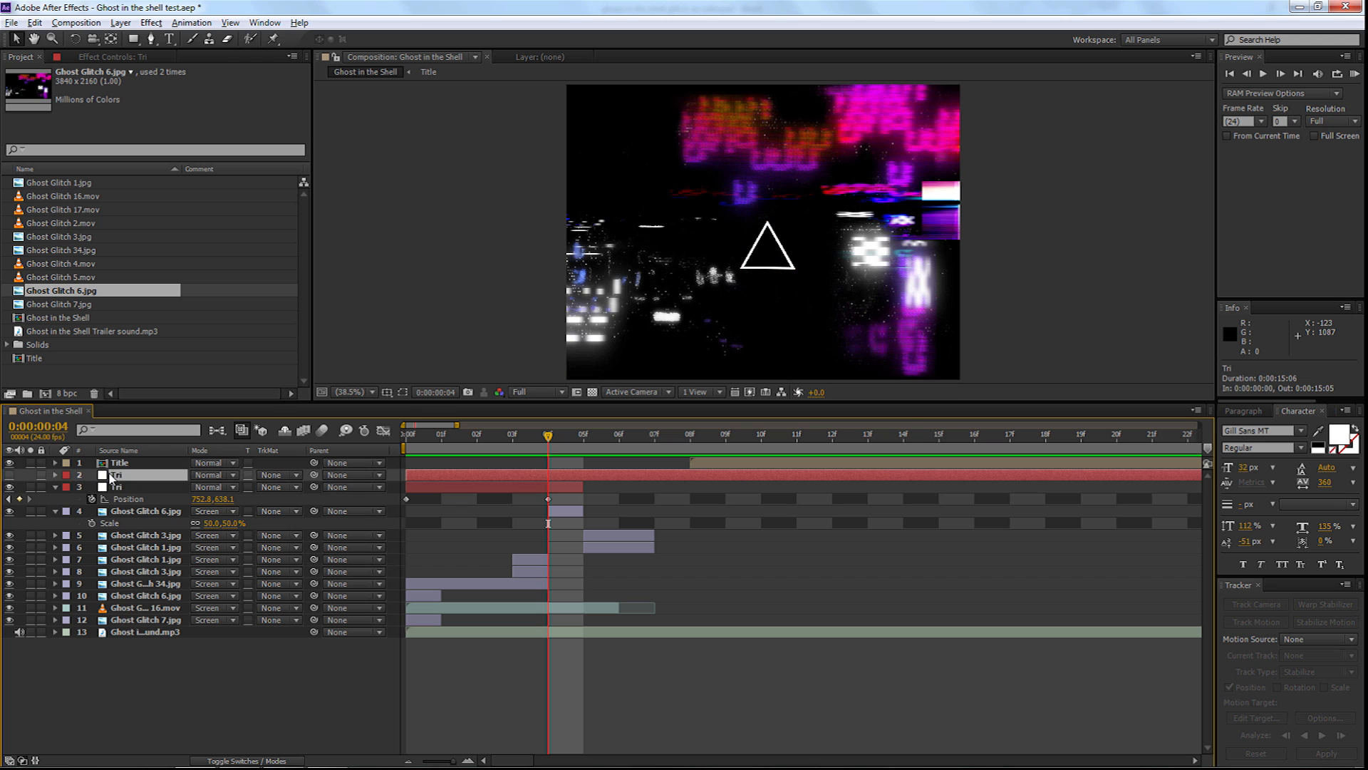
click(10, 474)
drag(408, 470, 590, 494)
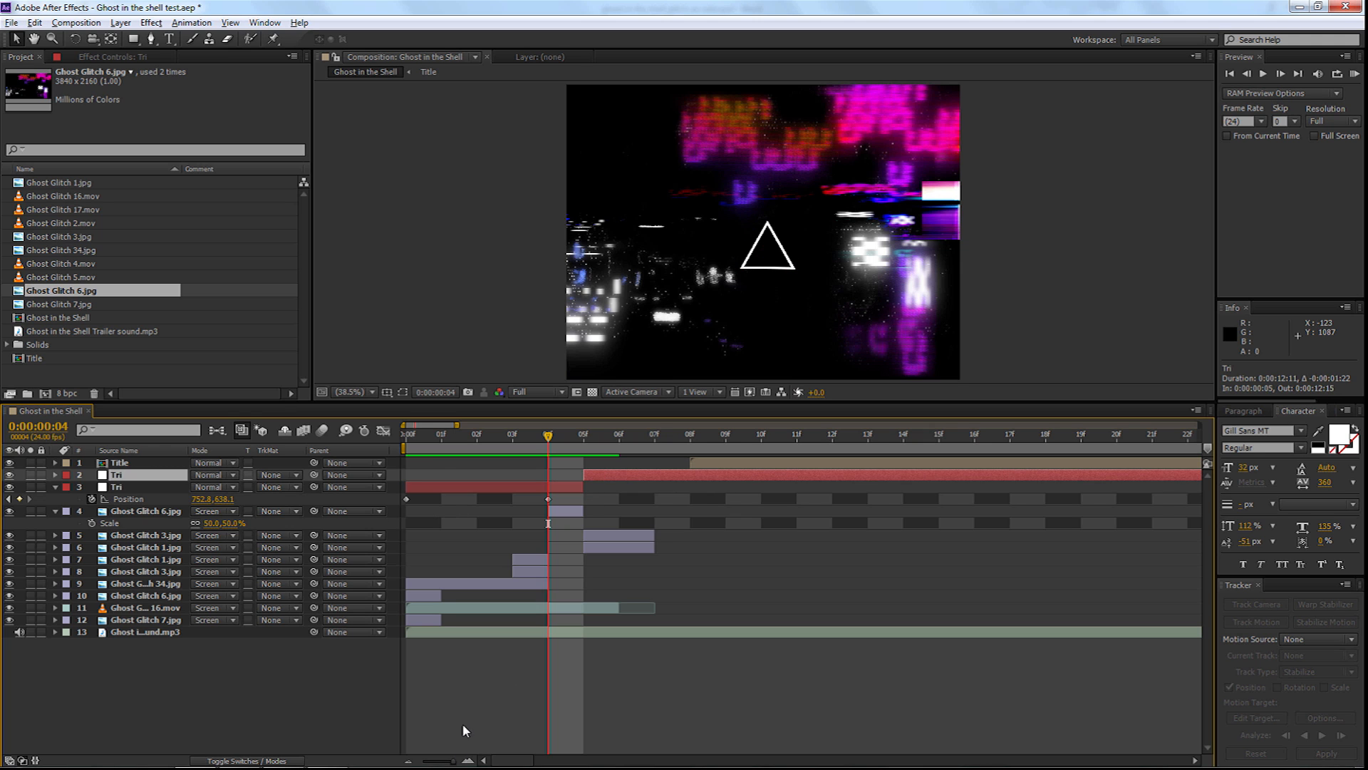
drag(455, 763, 420, 763)
drag(1062, 475, 418, 526)
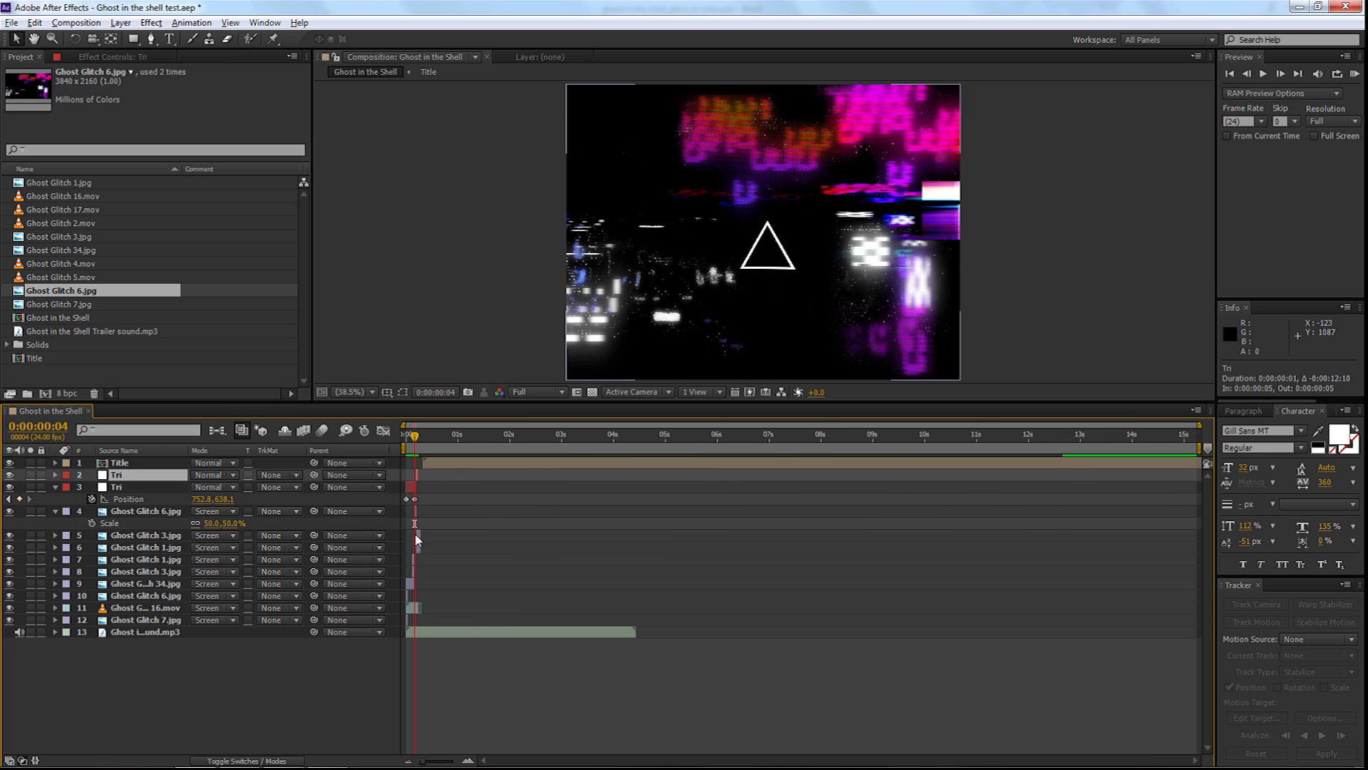
drag(423, 759, 462, 763)
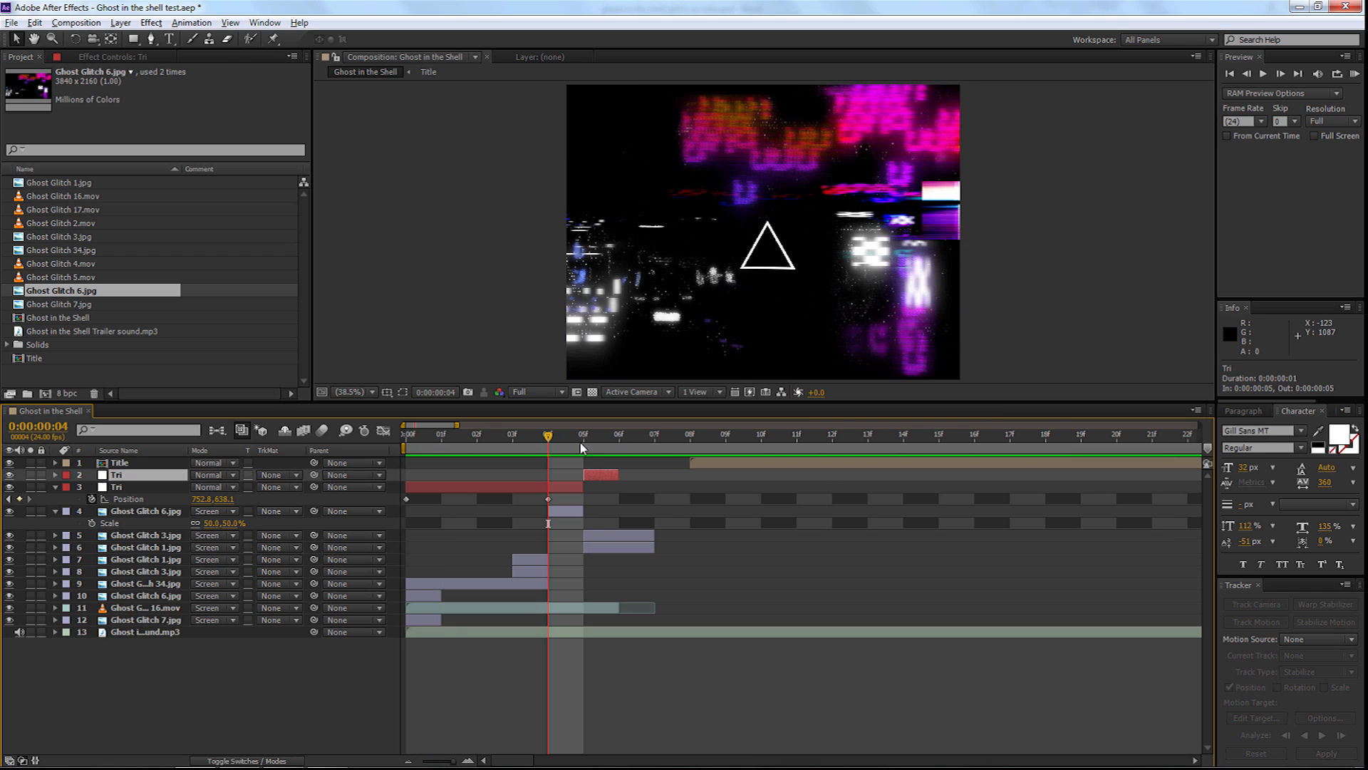
At 0:00:00:05, shift the upper Tri triangle about 70 px left and delete its Mask 2 to make it solid
drag(549, 437, 583, 440)
drag(762, 233, 743, 232)
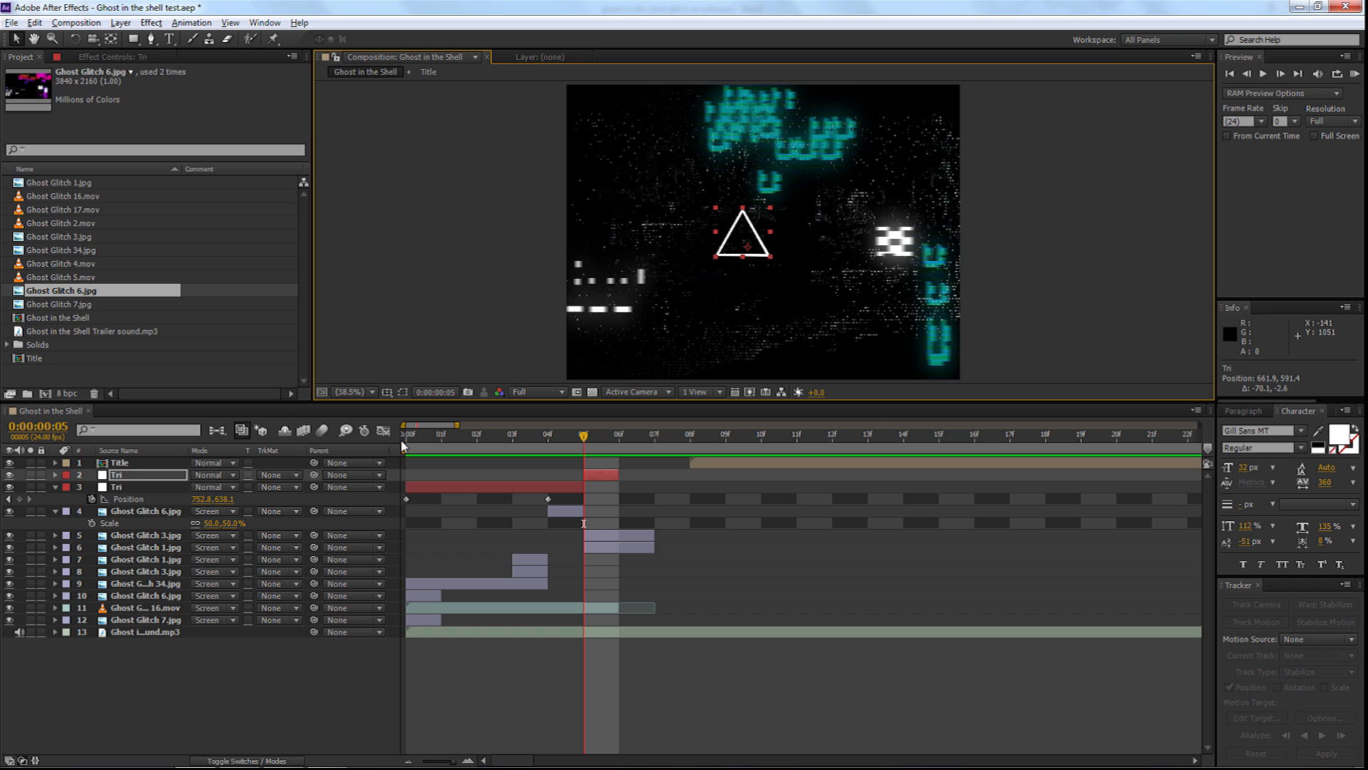
key(m)
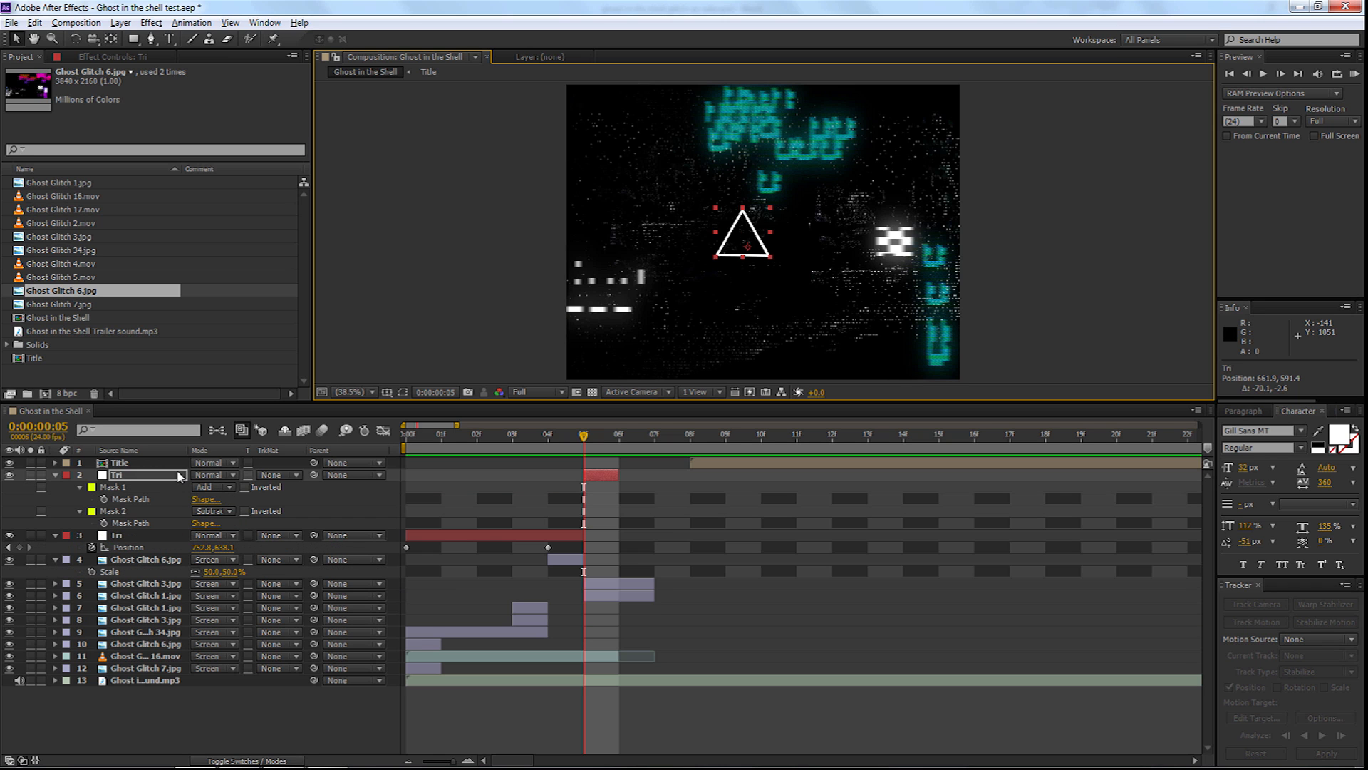
click(118, 511)
key(Delete)
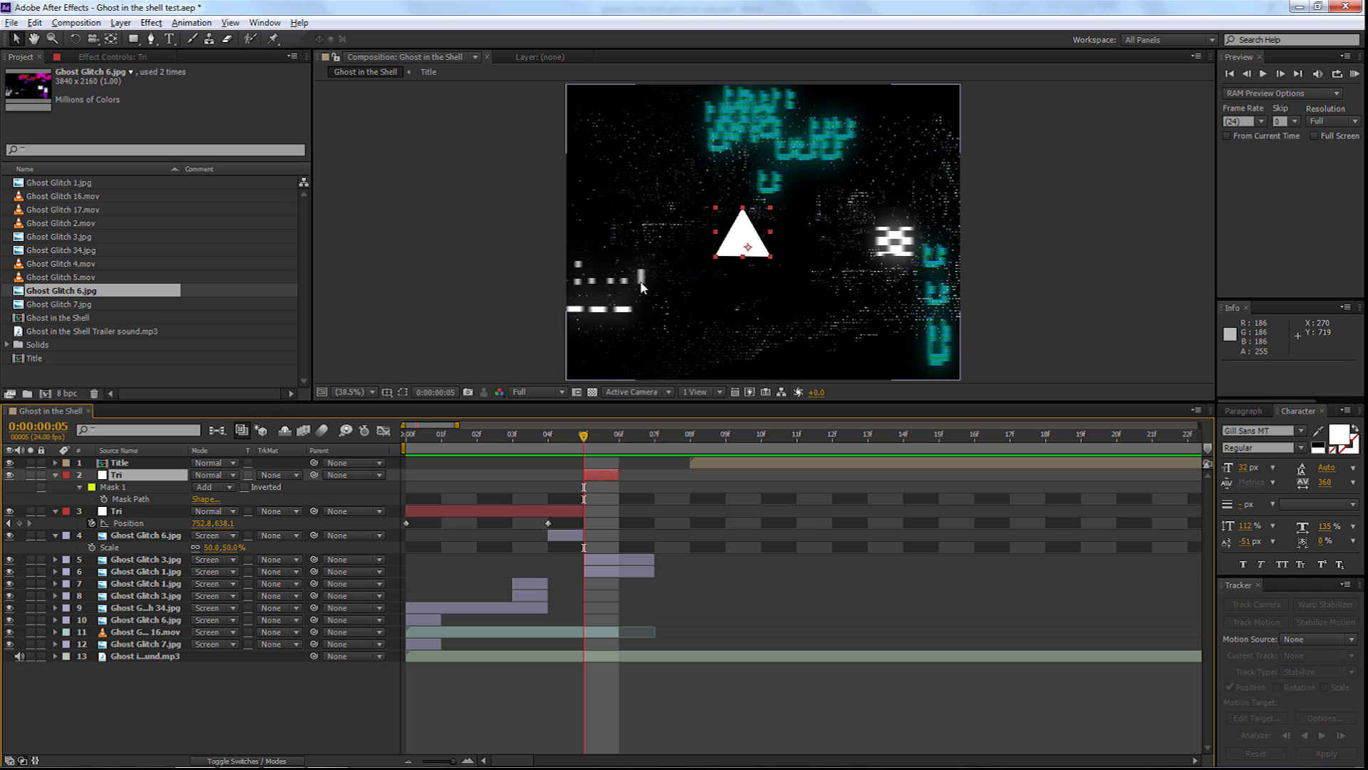
Apply Fast Blur to the upper Tri layer with Blurriness set to 79
click(151, 22)
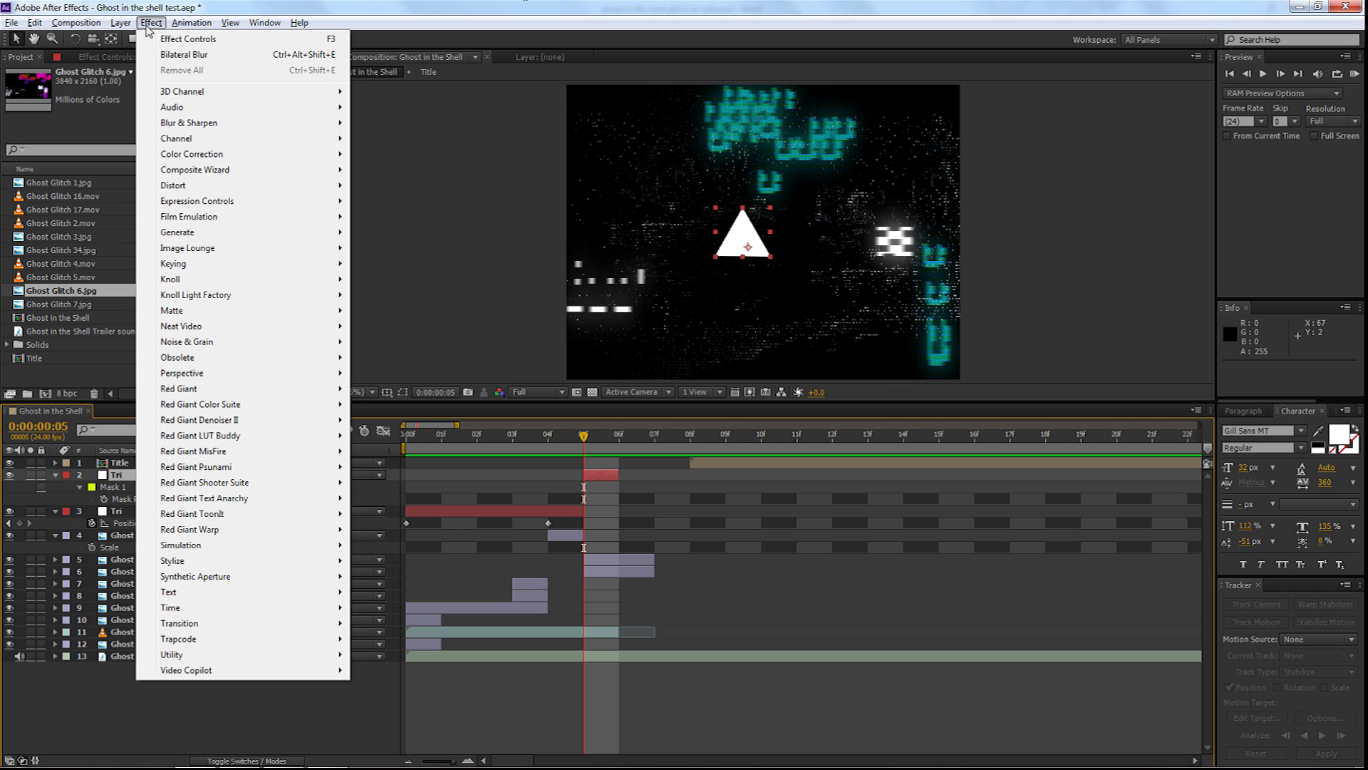
mouse_move(201, 126)
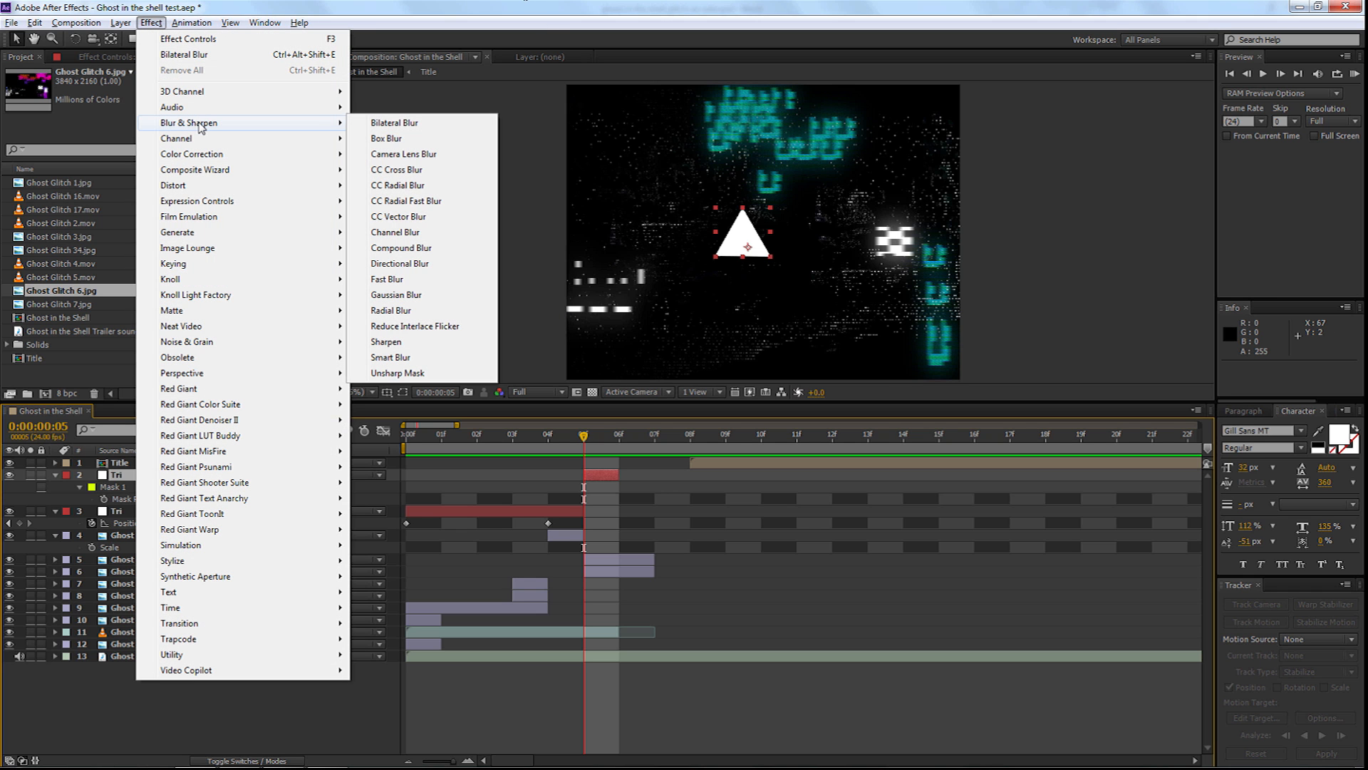
click(416, 280)
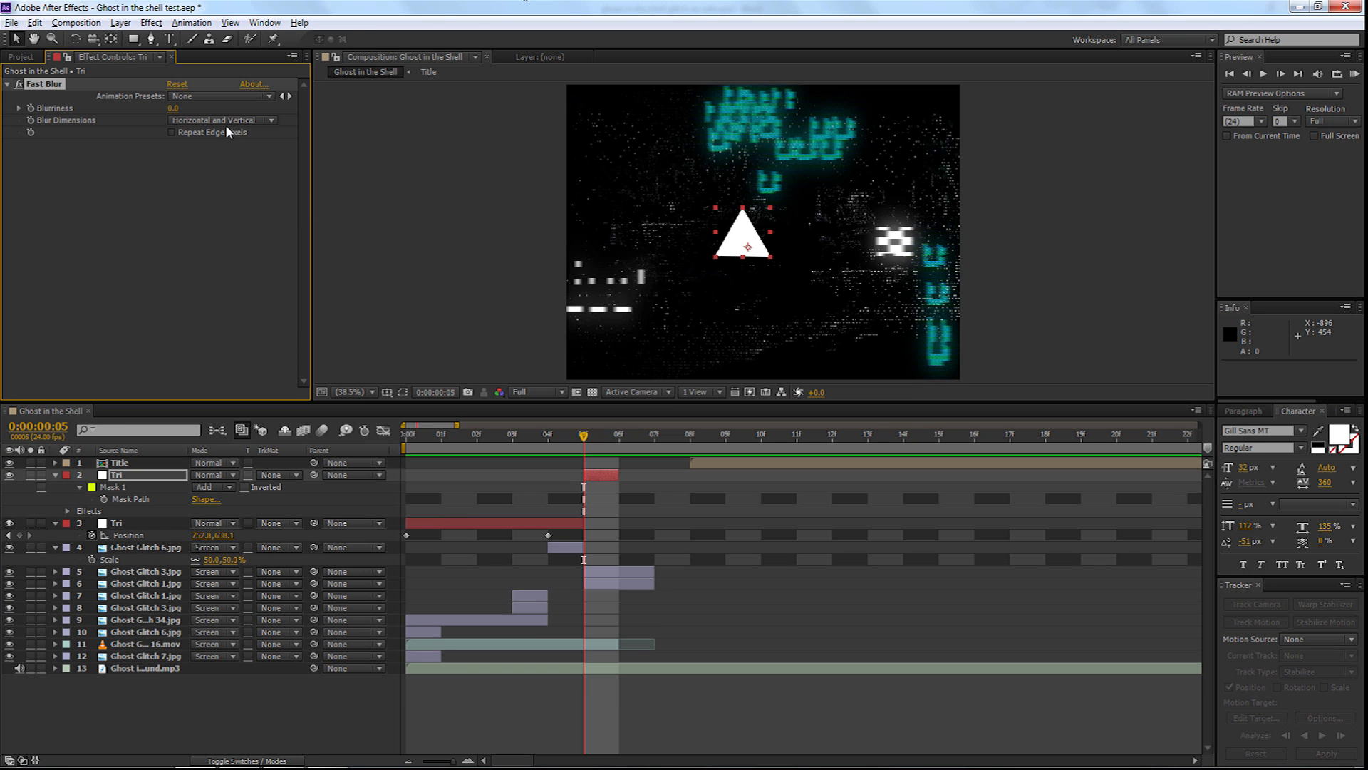
drag(173, 112, 226, 112)
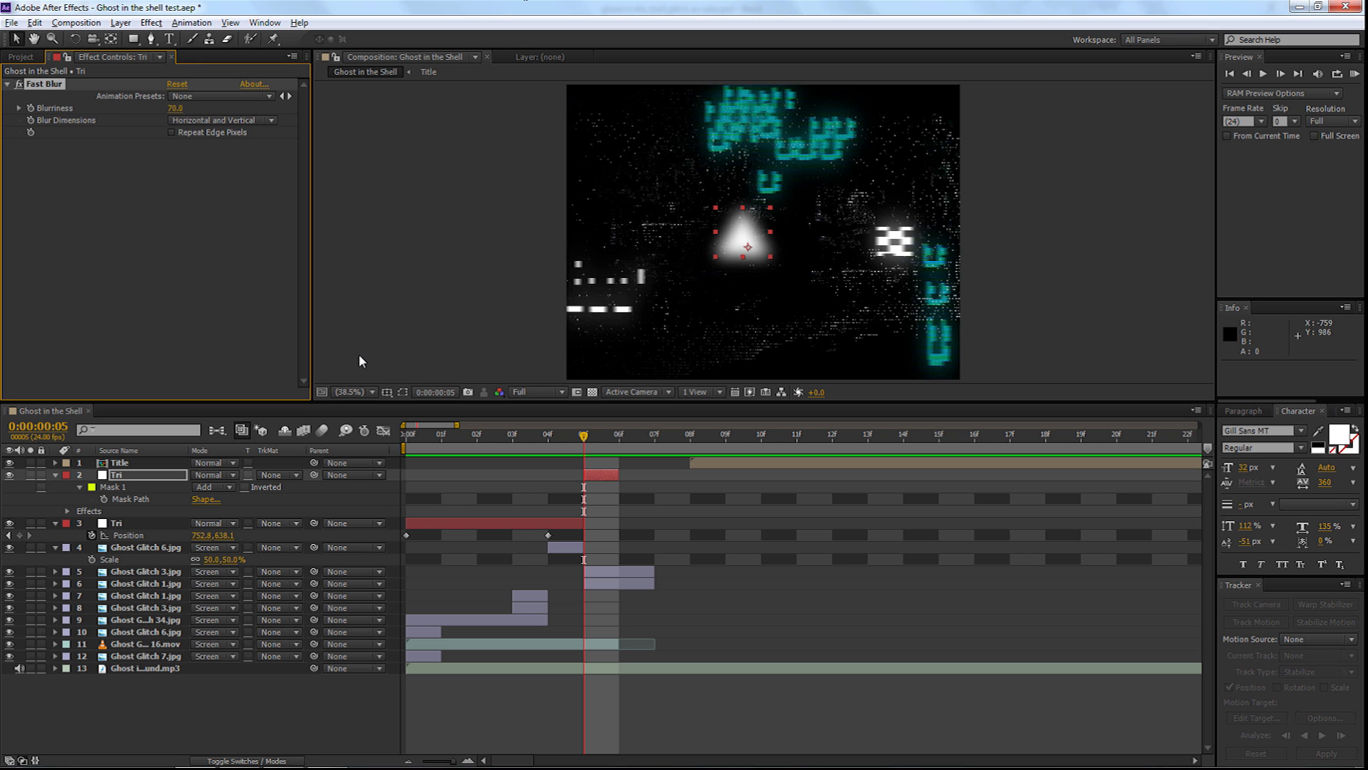
Play the whole composition to examine how long the title holds against the audio, checking the current time in frames
key(space)
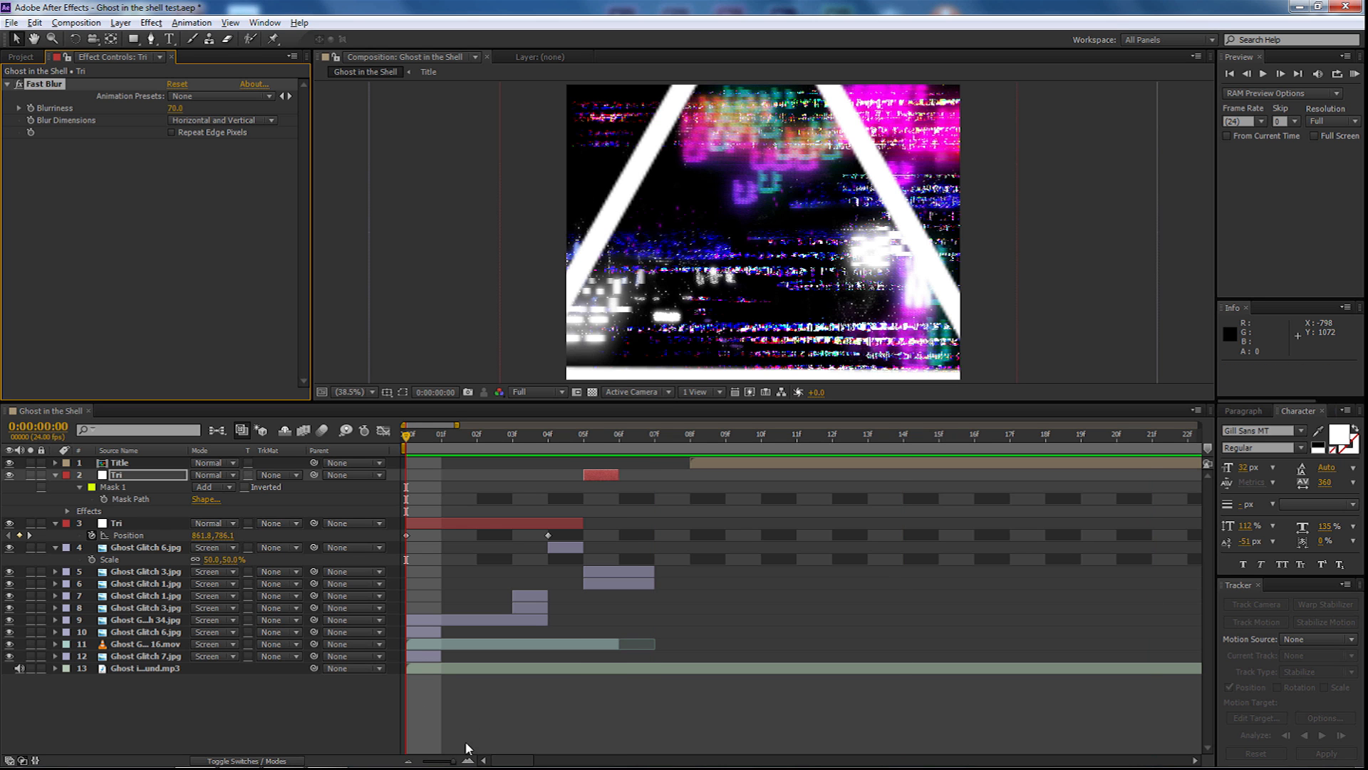
drag(455, 761, 424, 761)
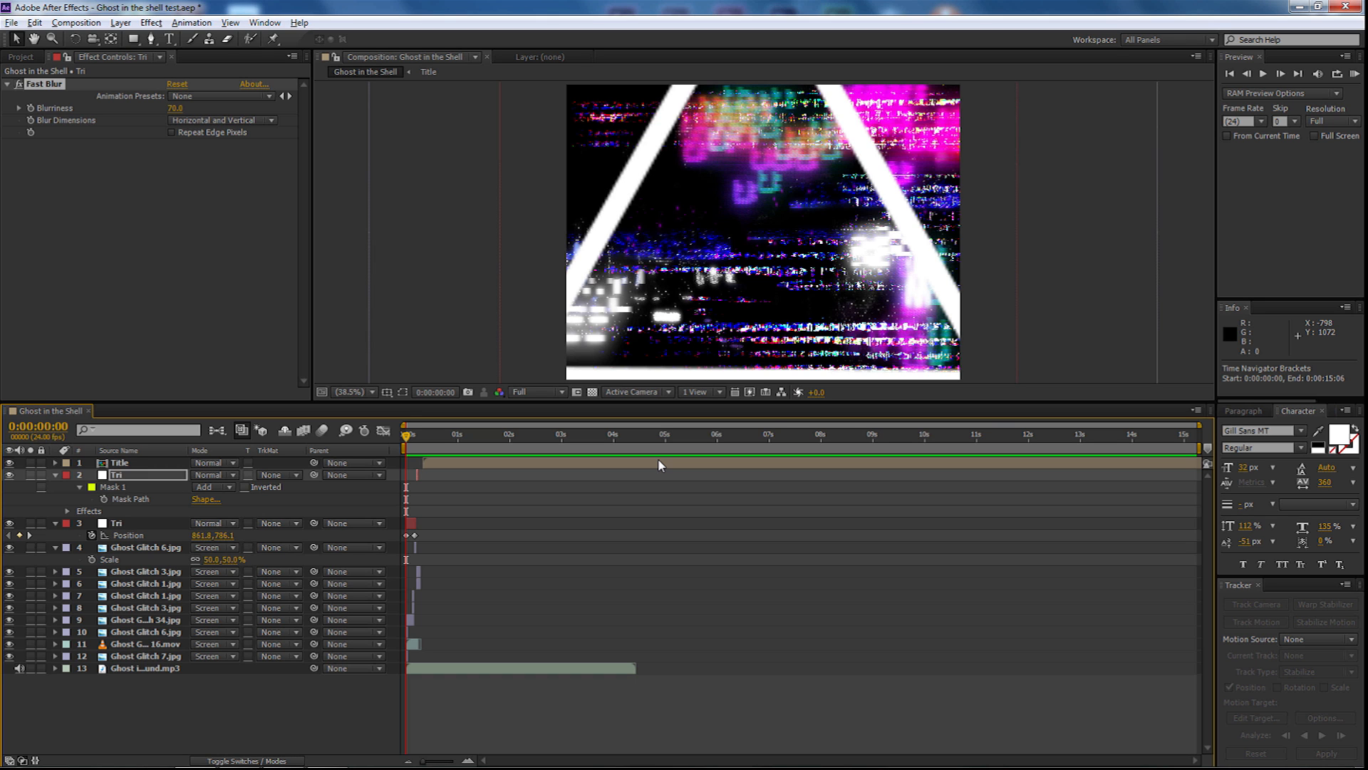
key(space)
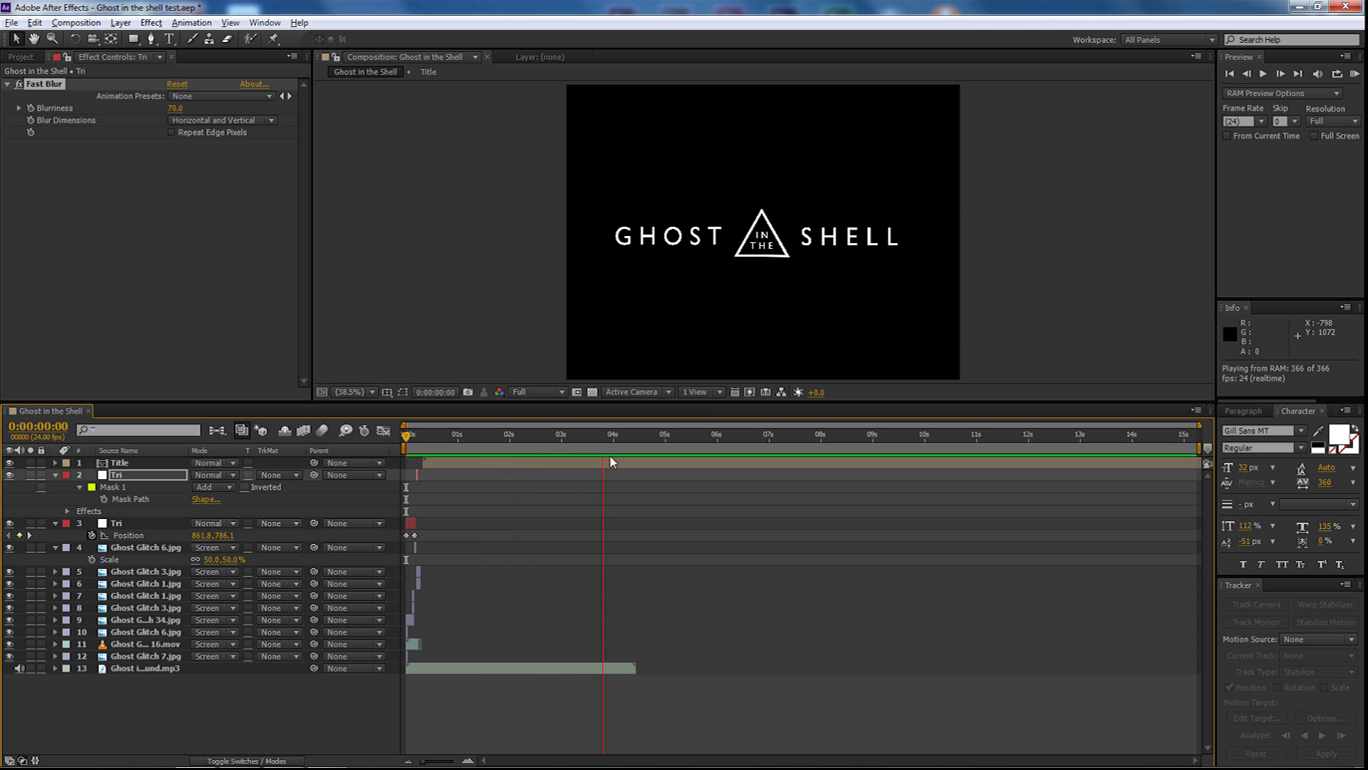
key(space)
key(space)
key(space)
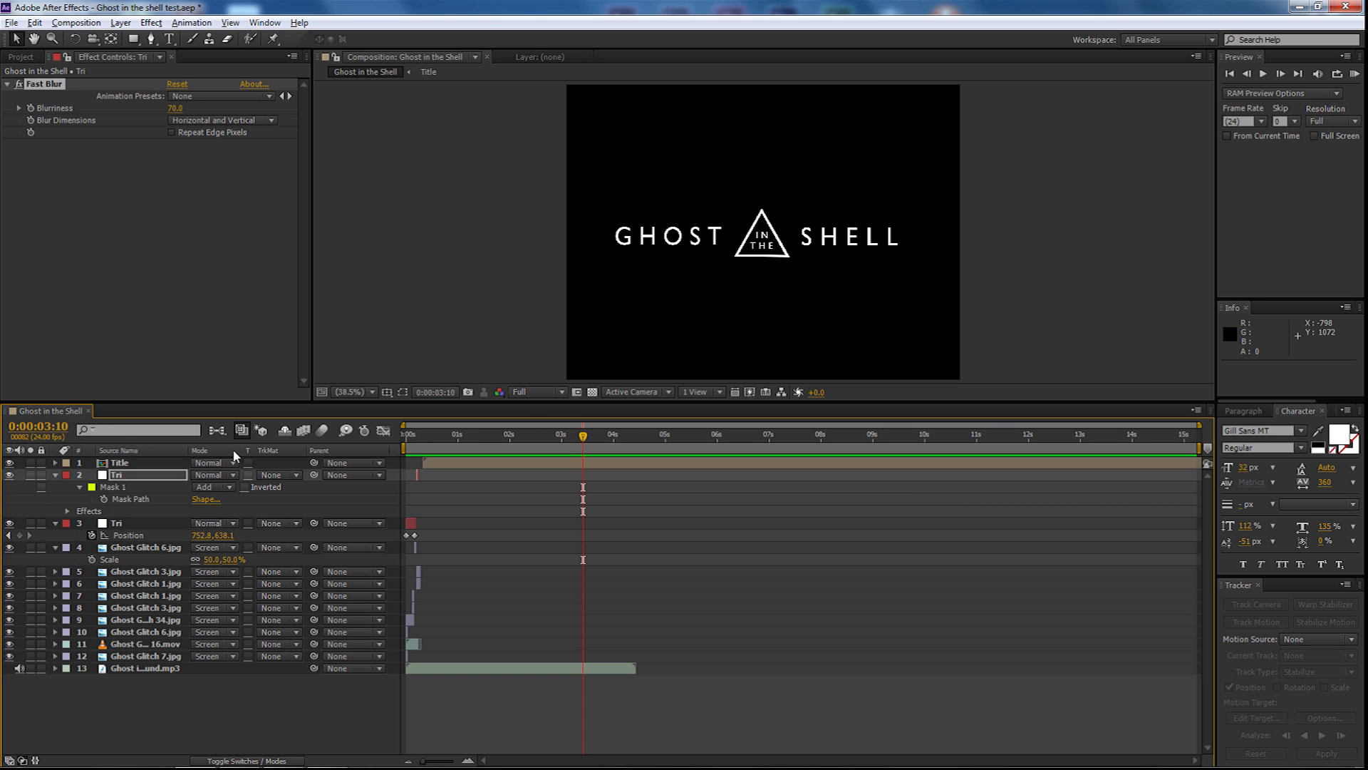
ctrl+click(50, 430)
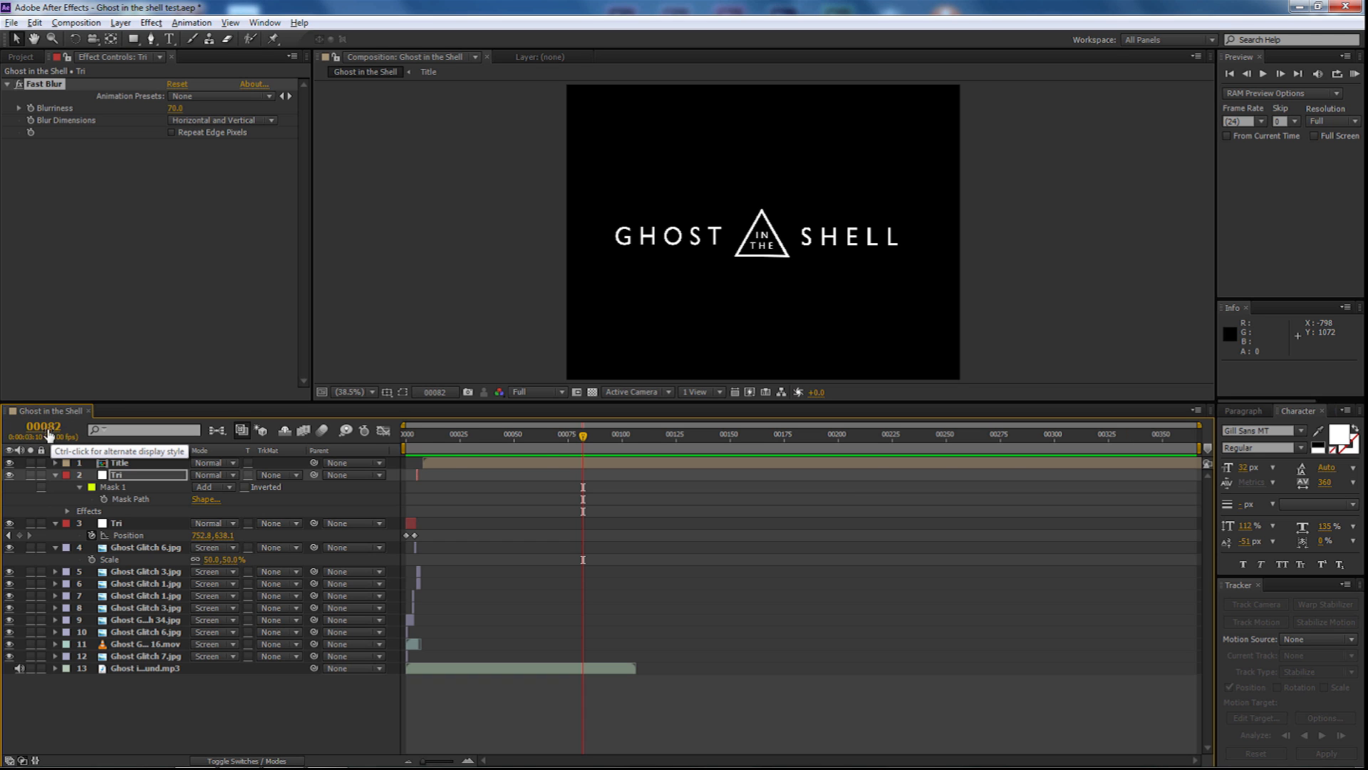
ctrl+click(55, 432)
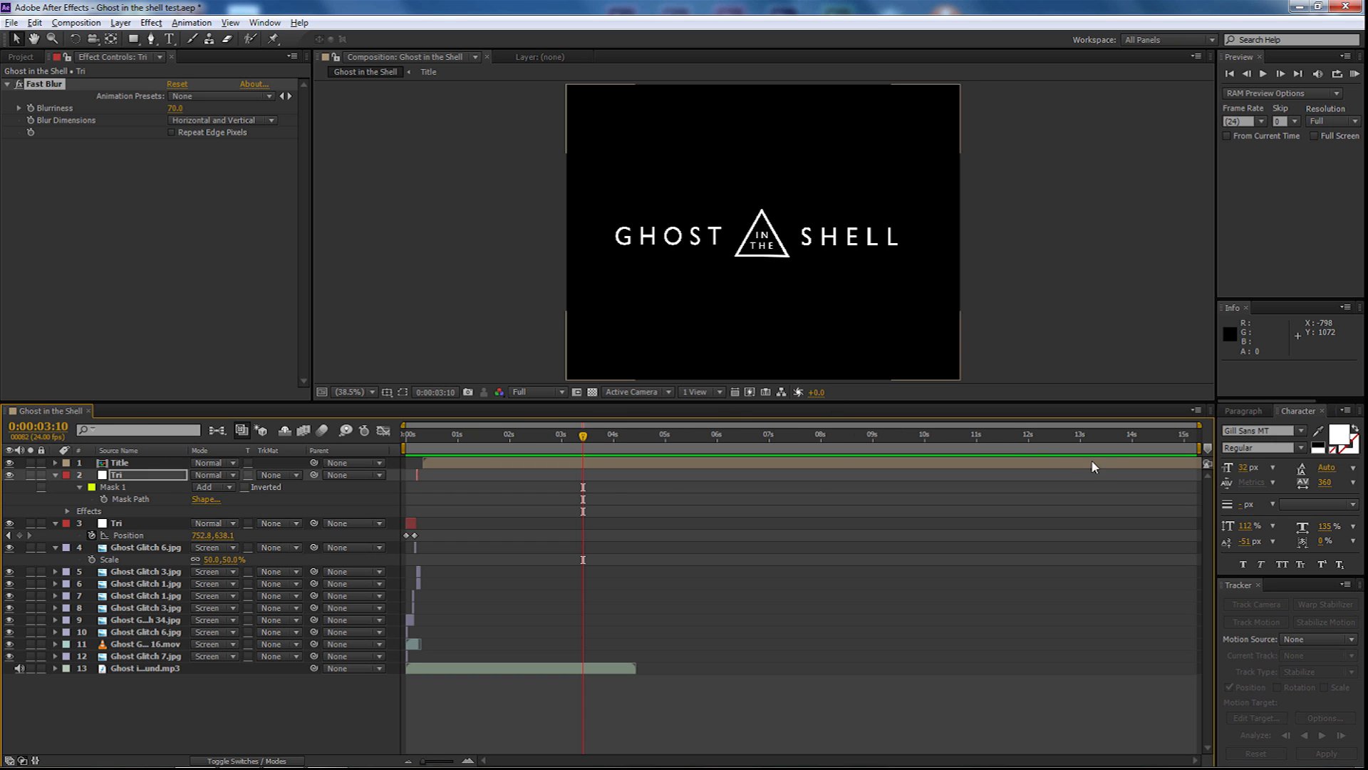
Shift the Title layer's start to 0:00:00:07, shorten its out point to 0:00:06:07, and preview the timing
click(588, 465)
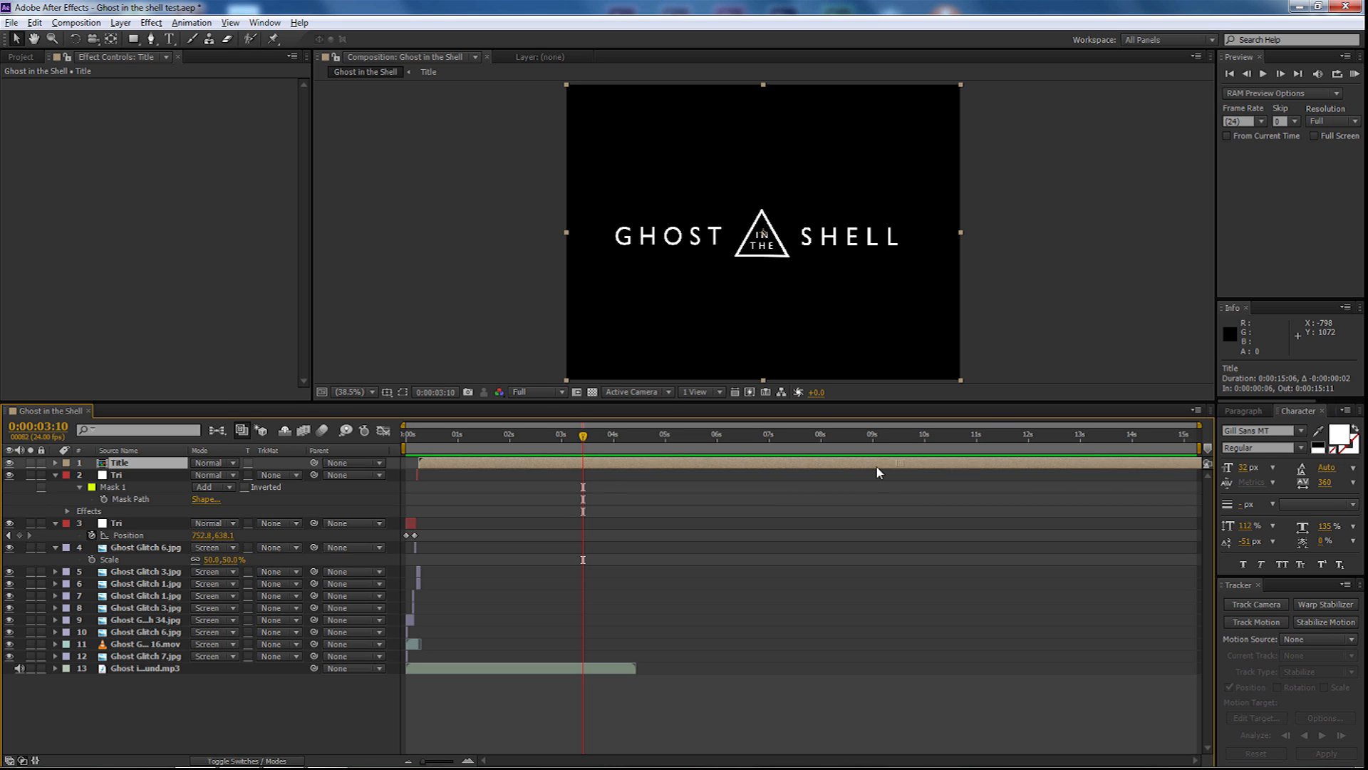
drag(900, 468, 831, 467)
drag(1144, 462, 661, 460)
drag(552, 464, 622, 467)
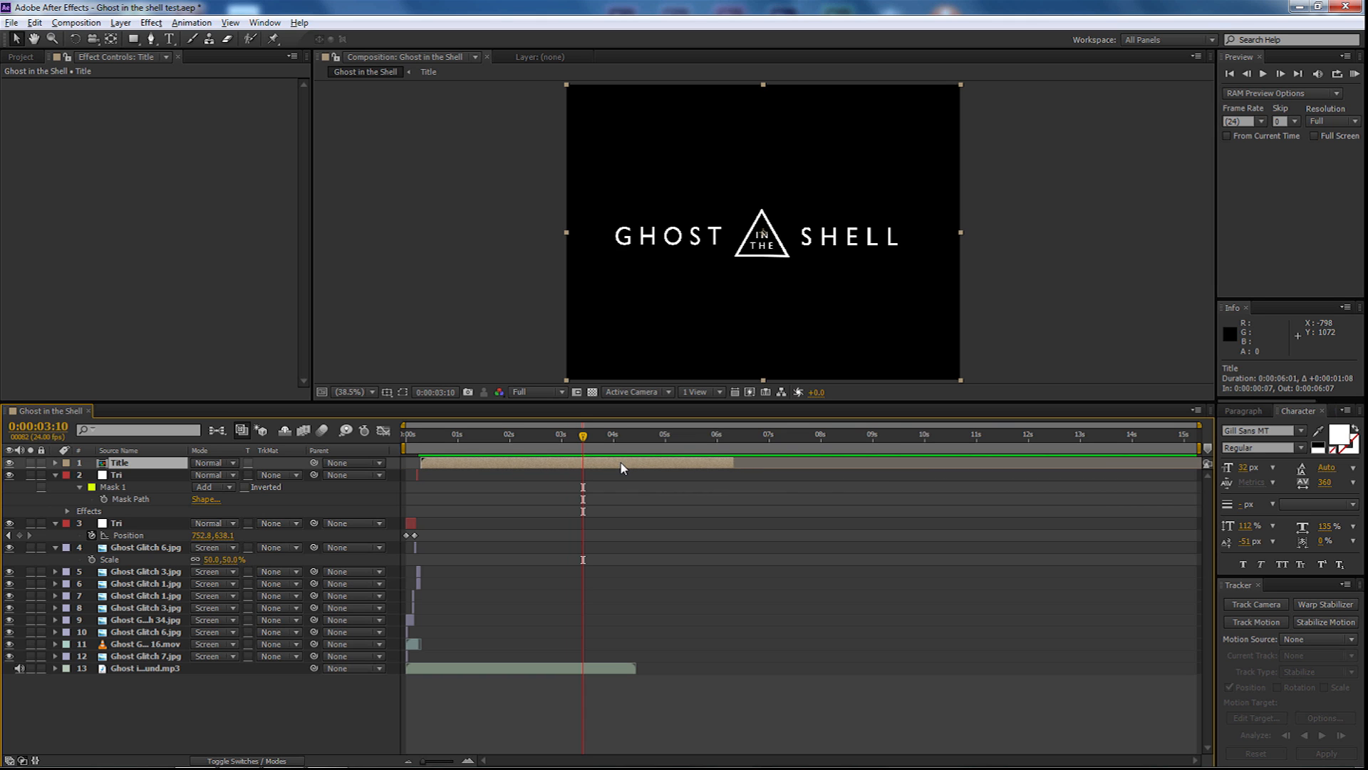
key(KP_0)
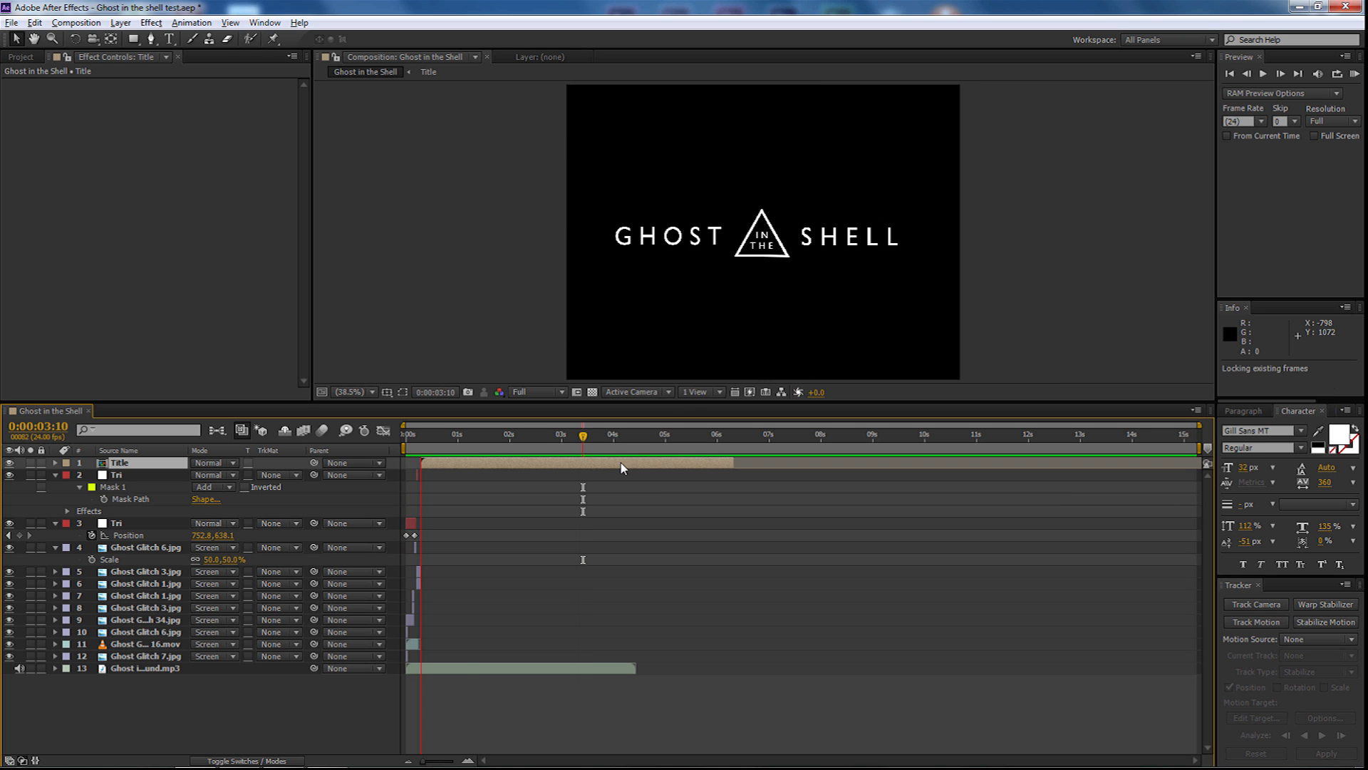
key(KP_0)
key(KP_0)
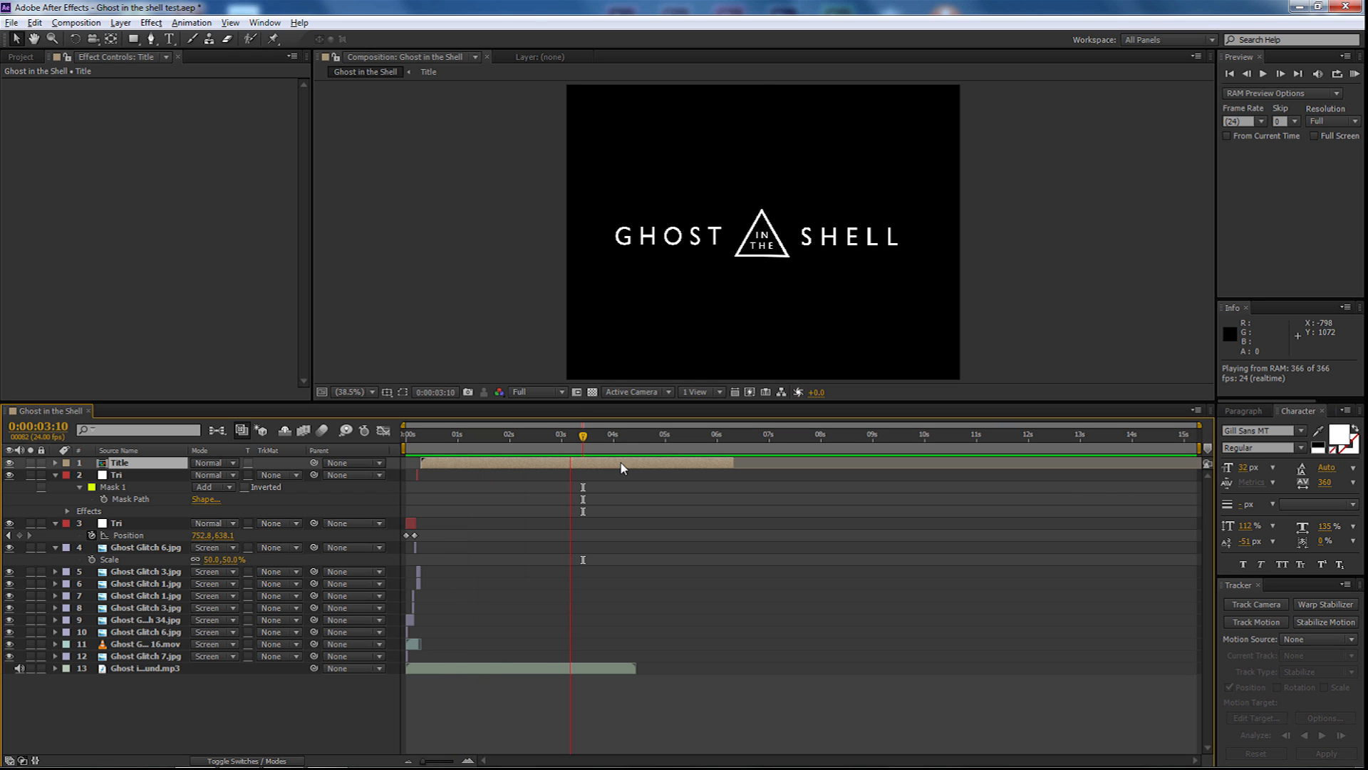
Trim the Title layer's out point to 0:00:02:14 and preview the cut to black
click(563, 442)
click(553, 439)
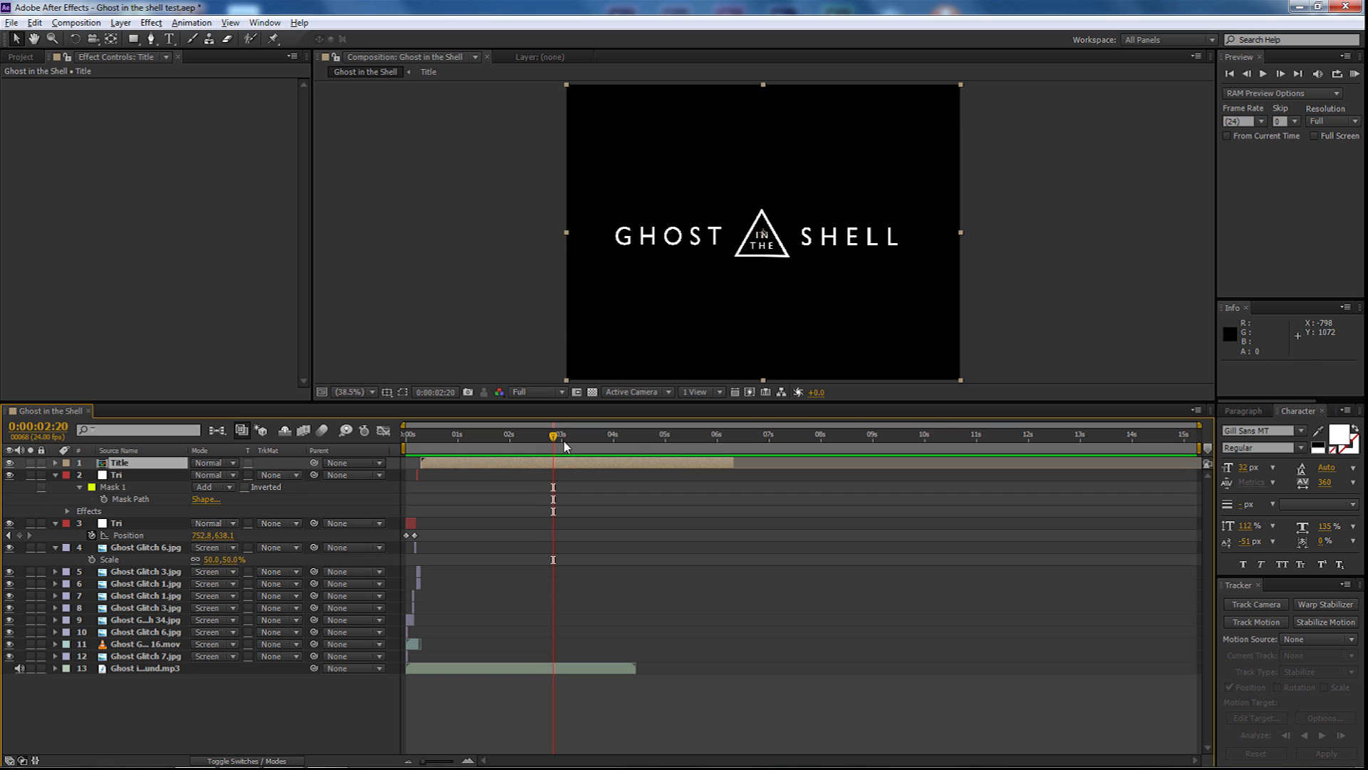
drag(553, 440, 541, 441)
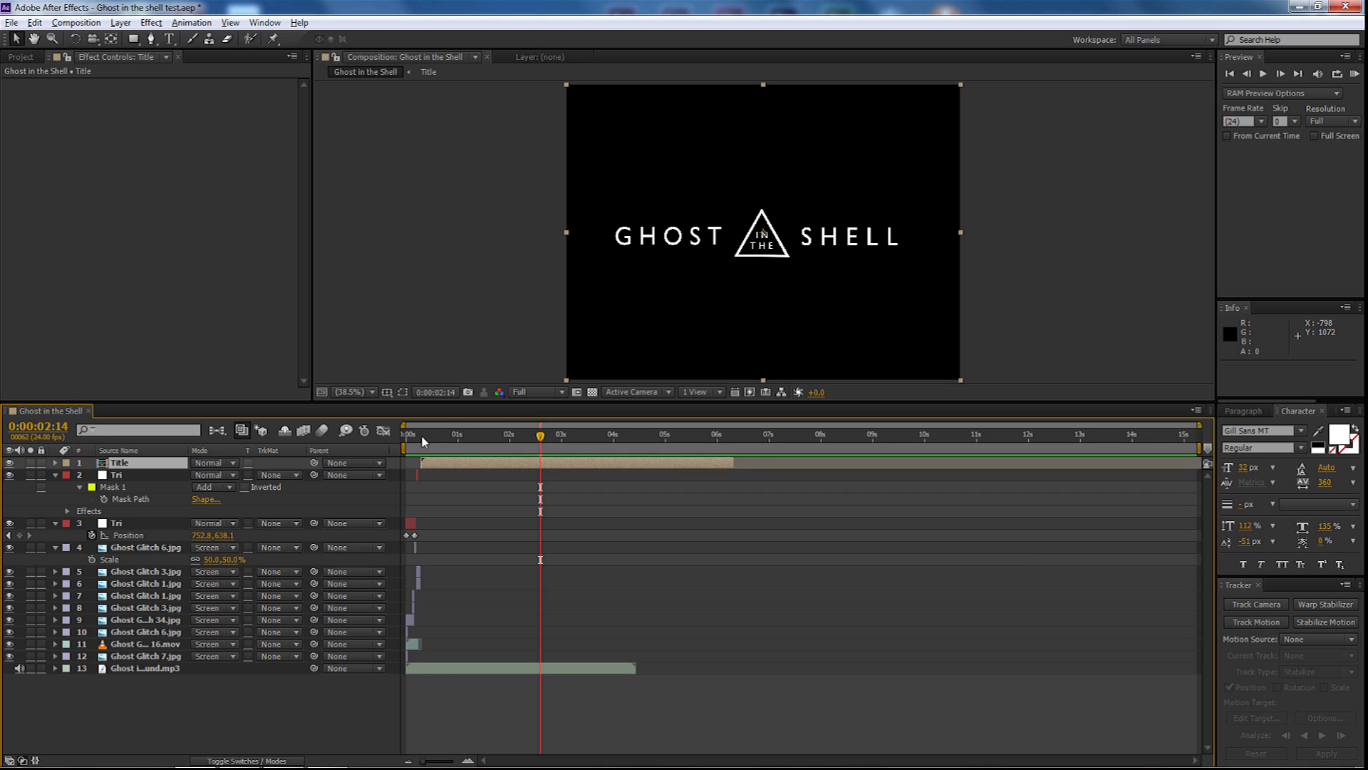
drag(737, 464, 549, 466)
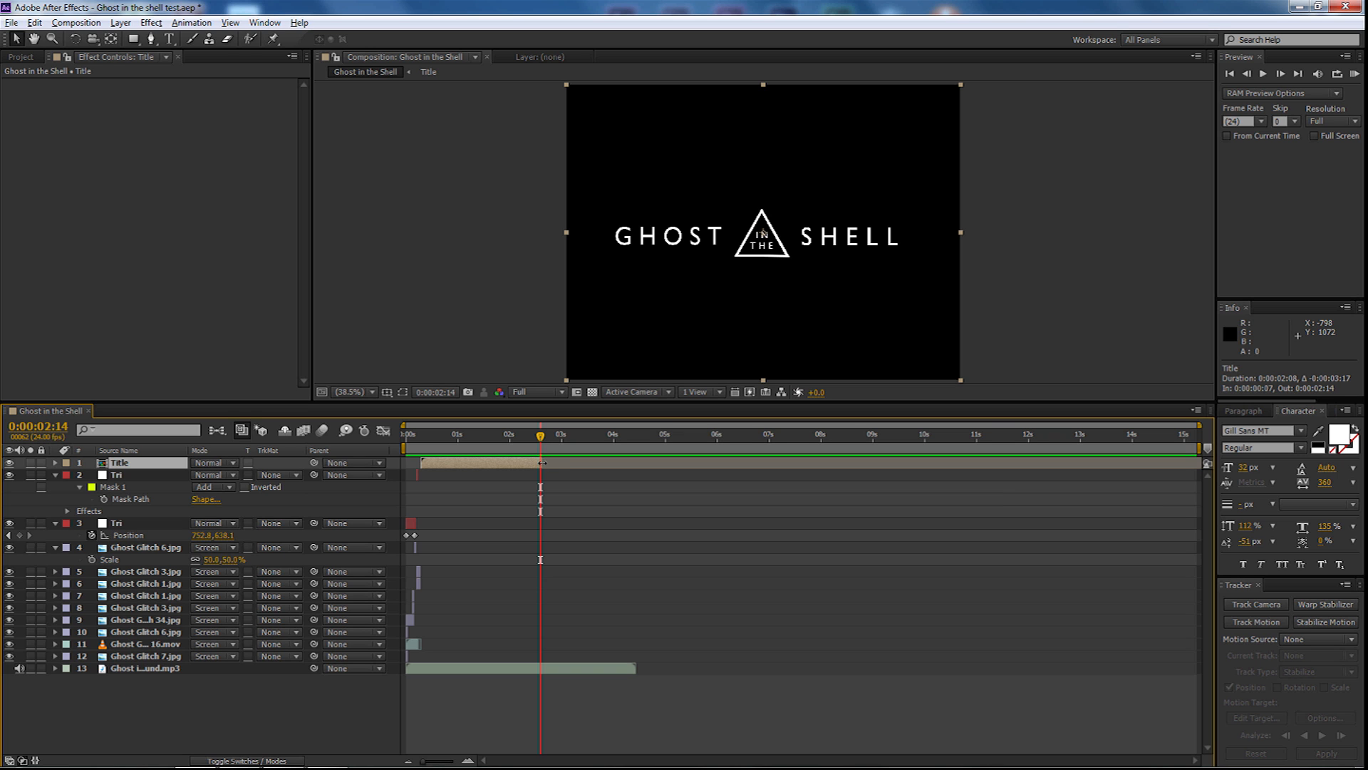
key(KP_0)
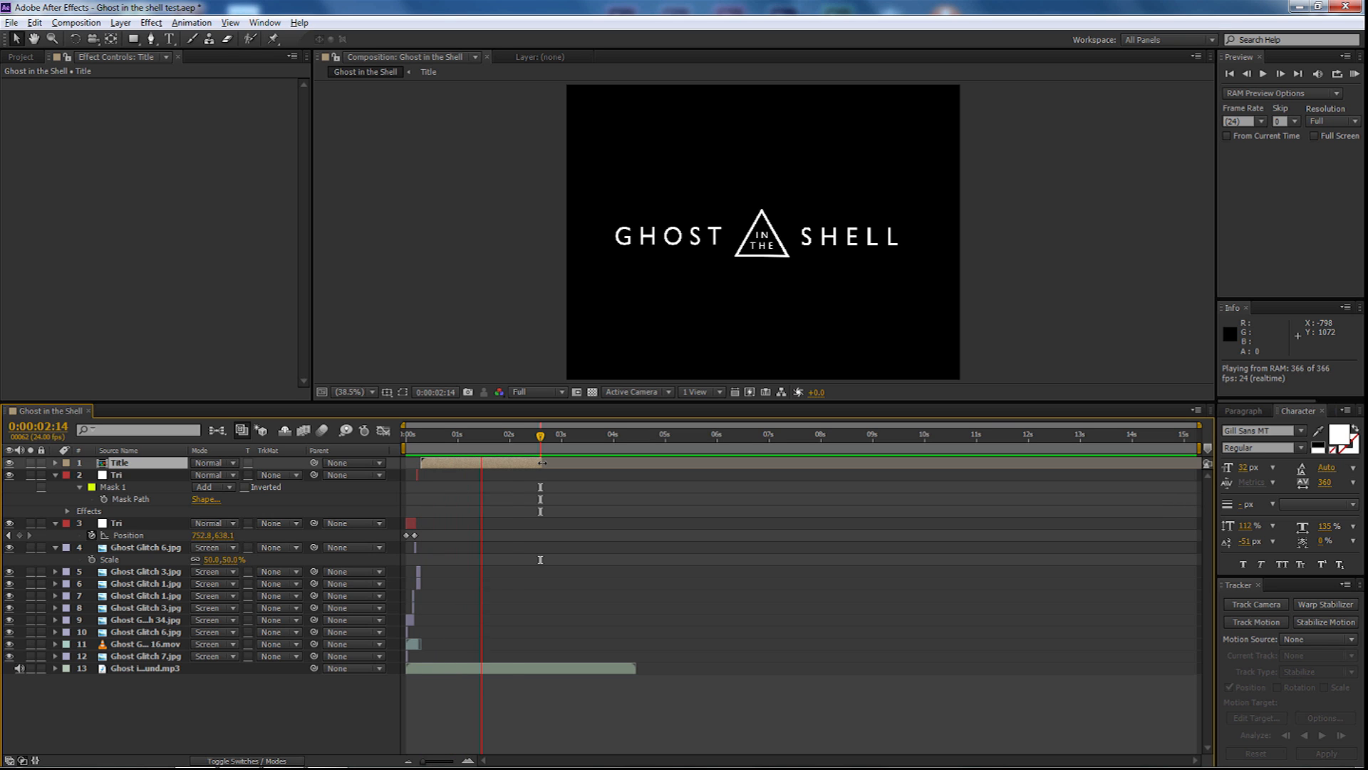
key(space)
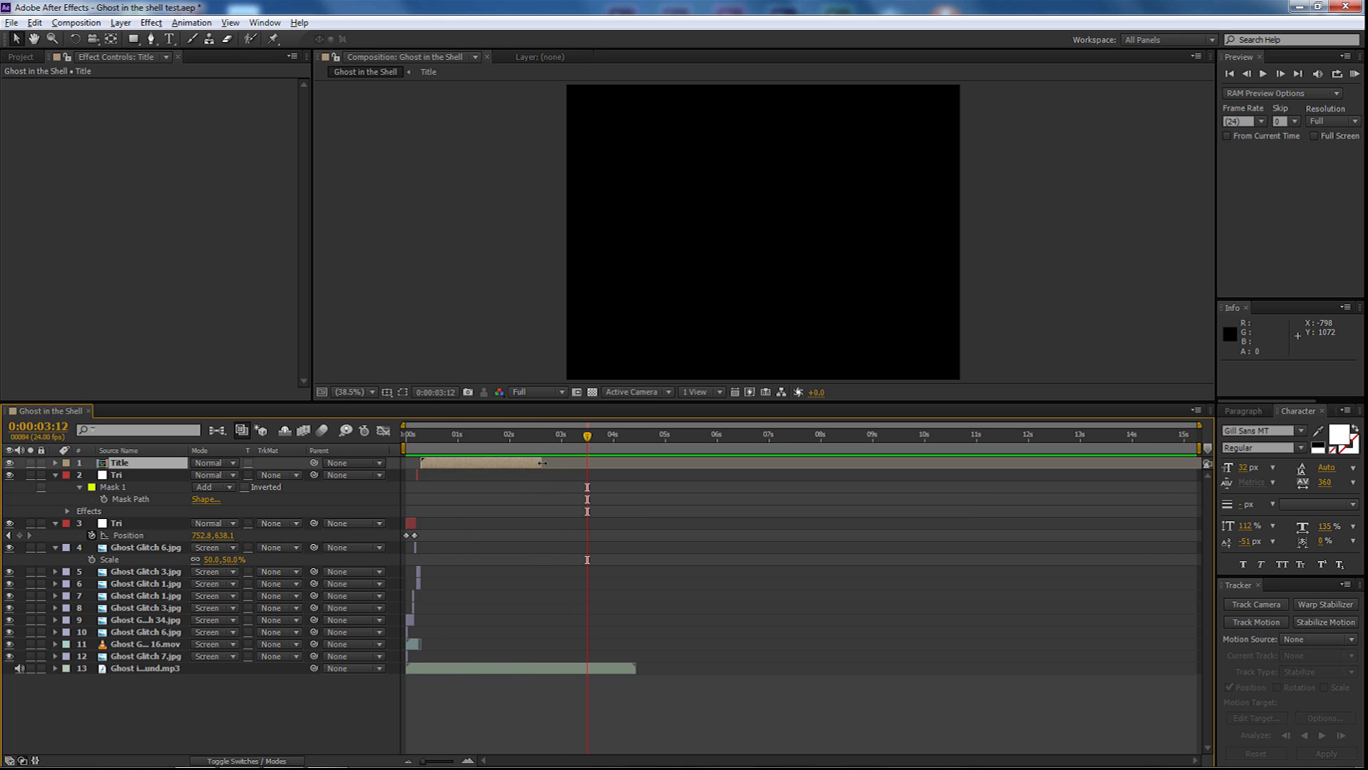
Add Ghost Glitch 17.mov and Ghost Glitch 4.mov beneath the Tri layers, both starting at 0:00:02:15
click(543, 440)
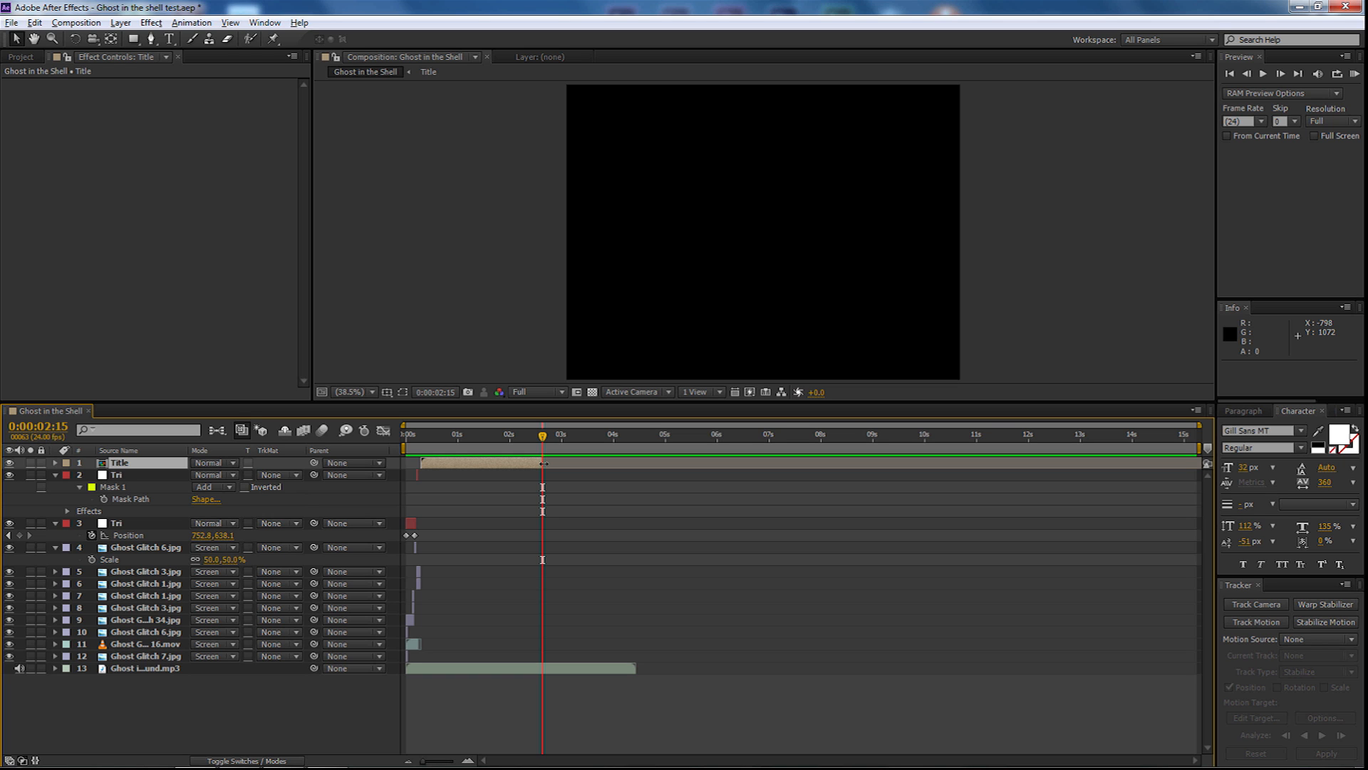
click(15, 57)
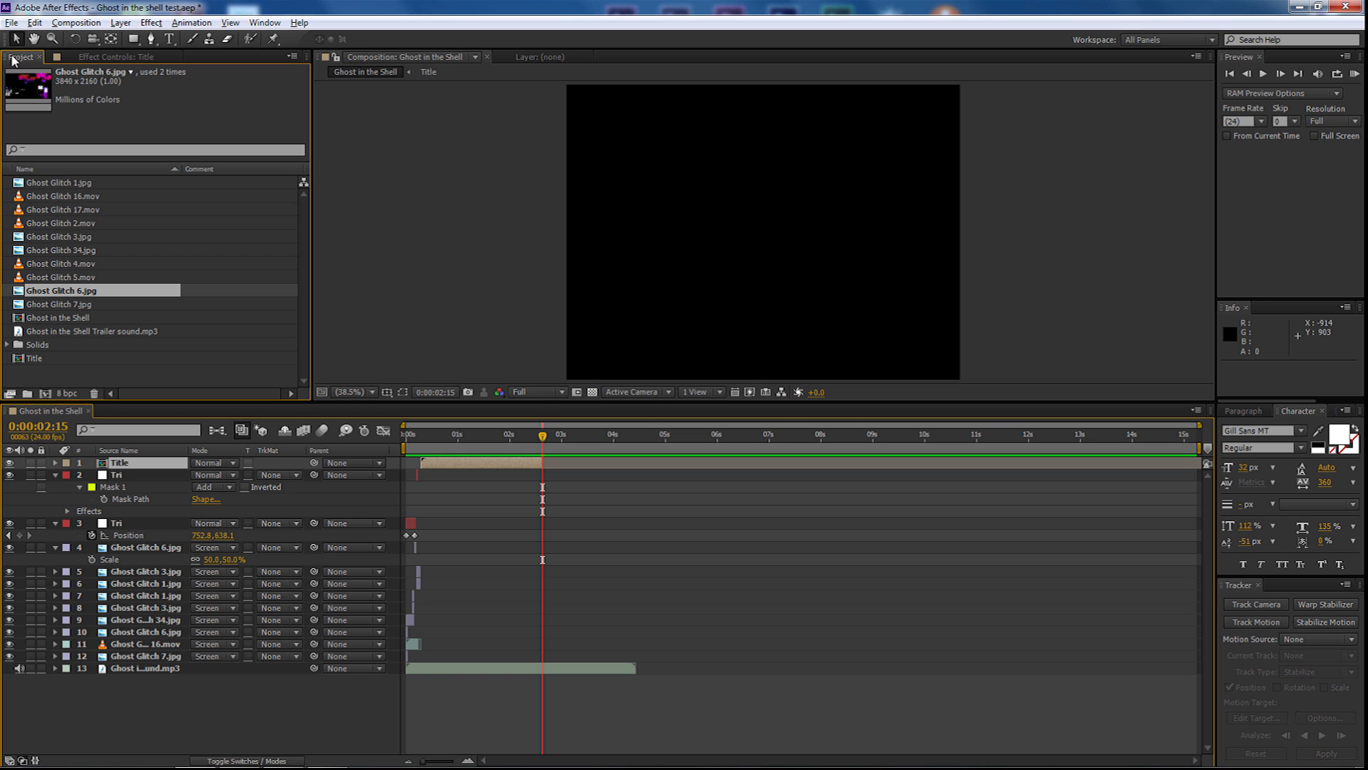
click(82, 210)
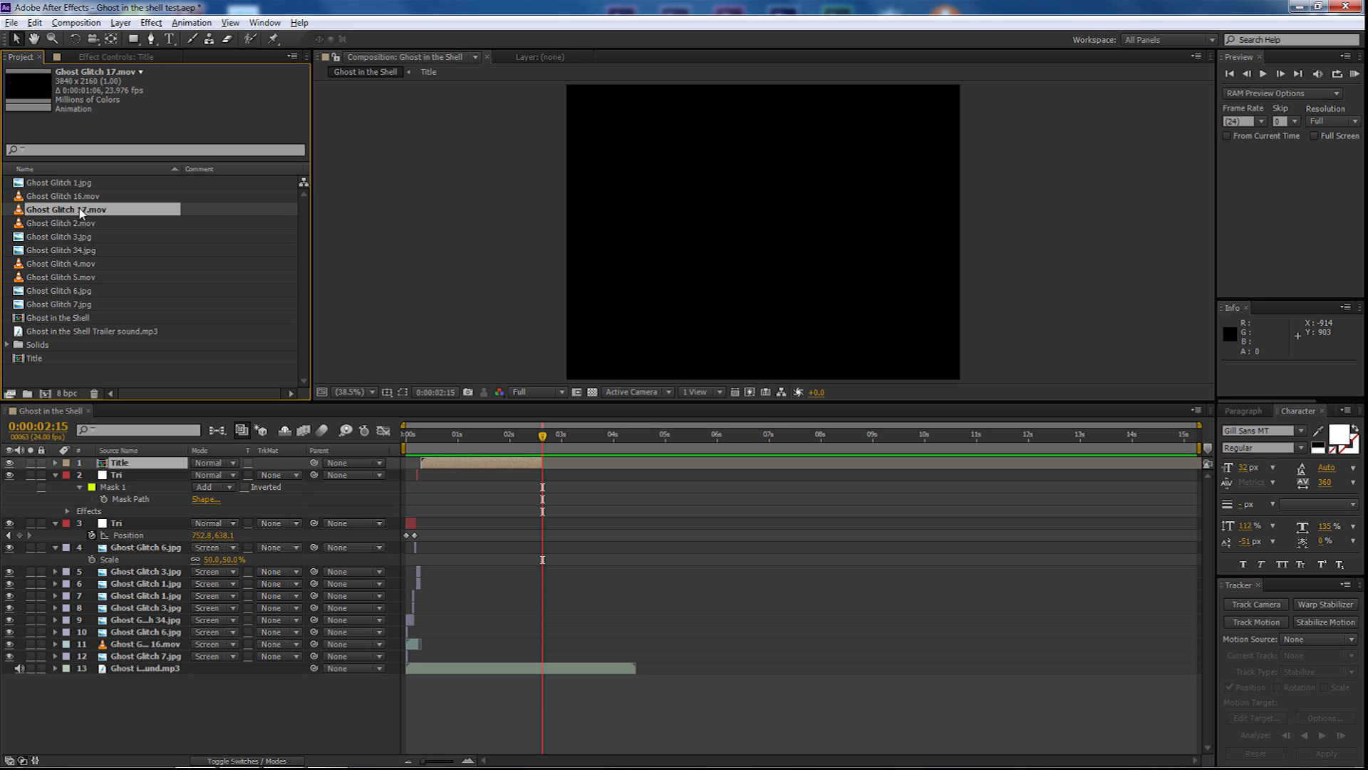
ctrl+click(78, 264)
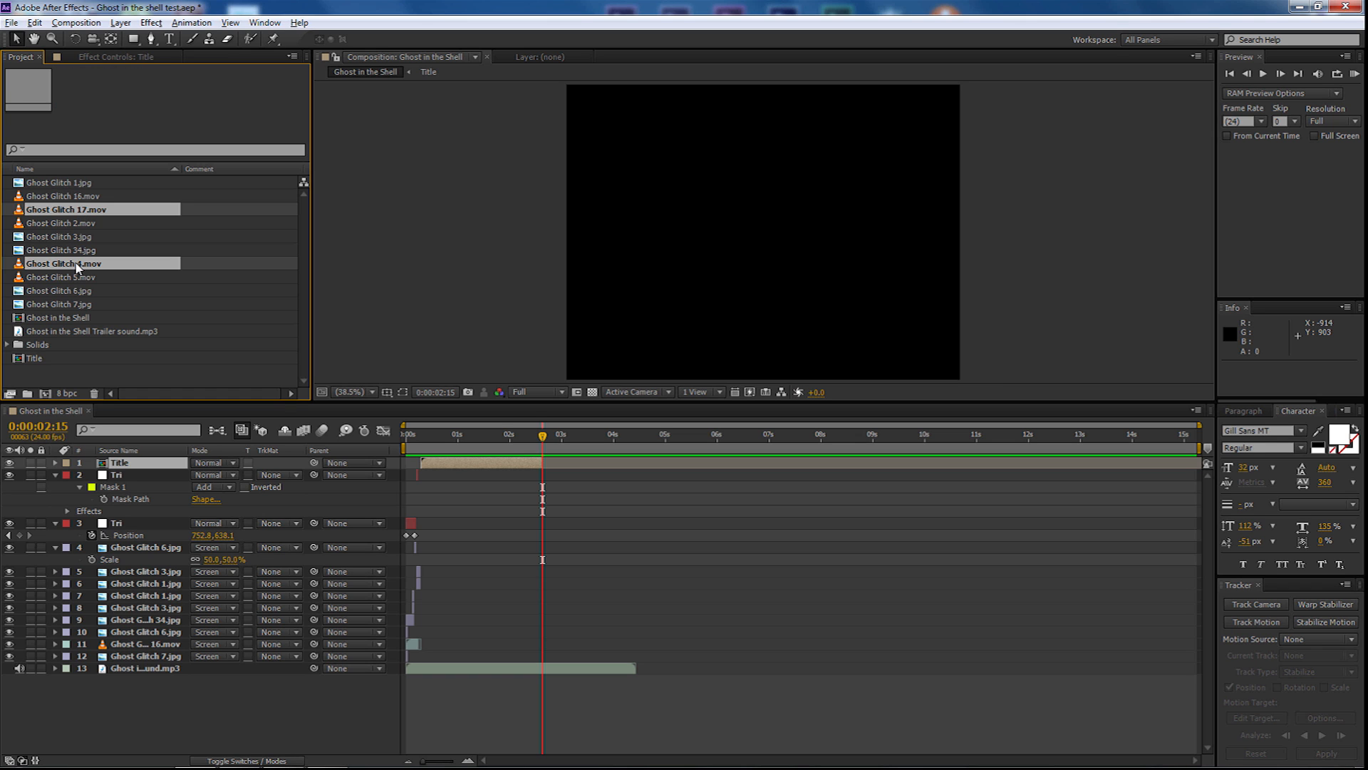
drag(77, 268, 543, 543)
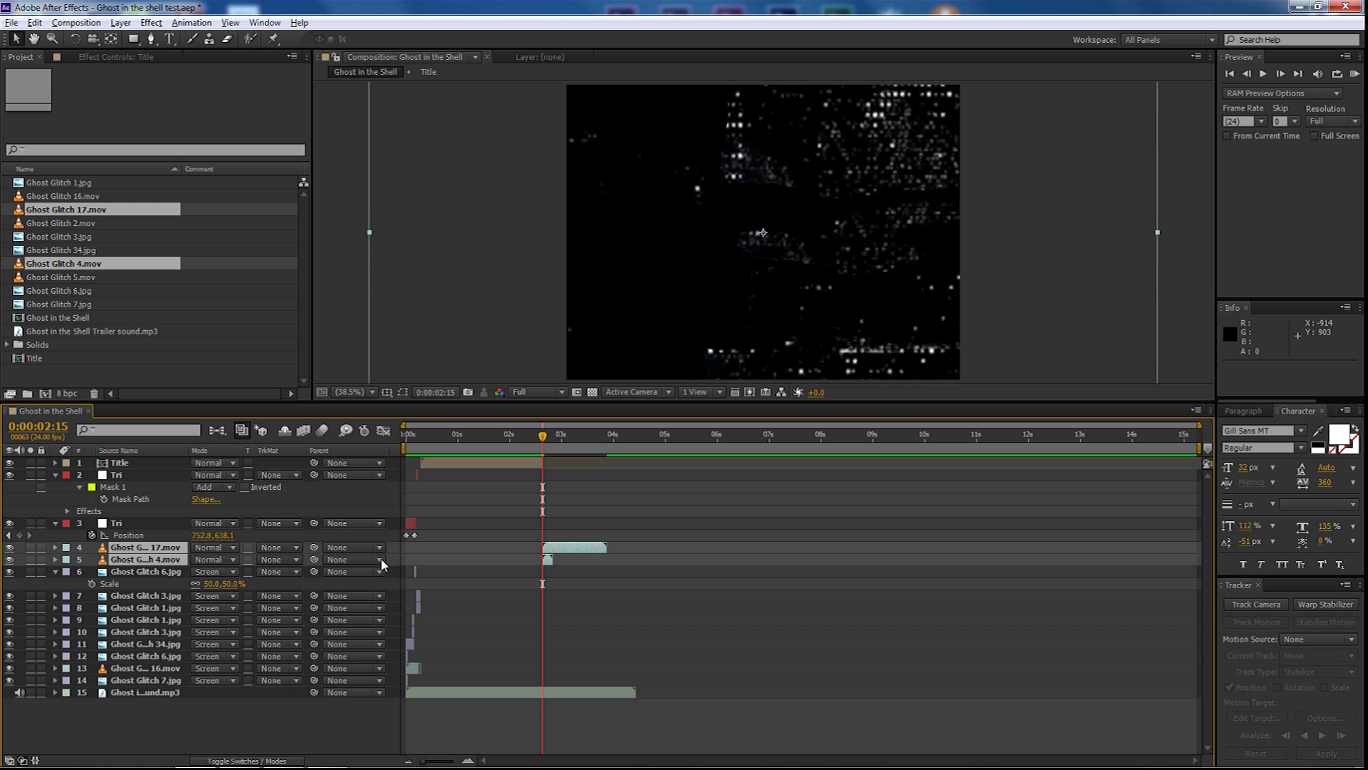
Scale the Ghost Glitch 17 and Ghost Glitch 4 layers to 50%, set both to Screen blending, and preview them
key(s)
click(241, 561)
text(50)
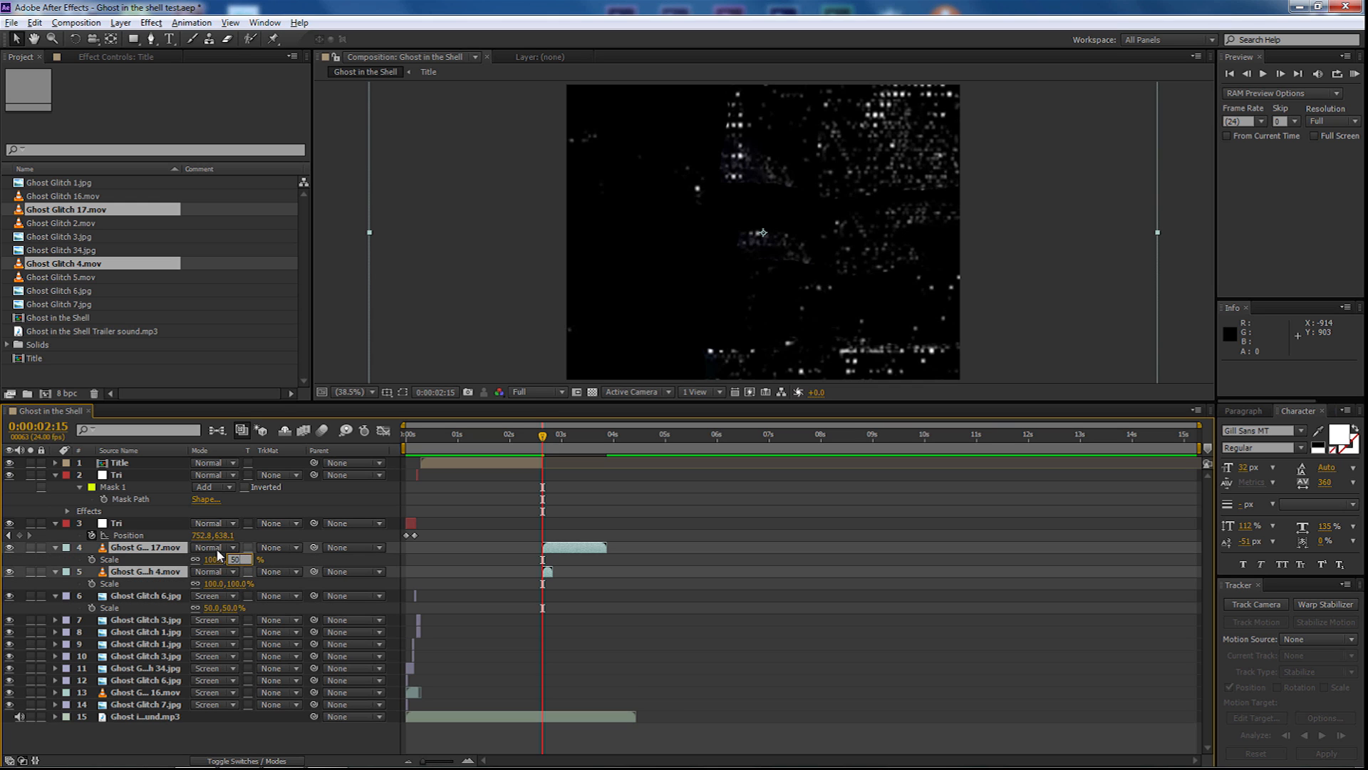
click(214, 548)
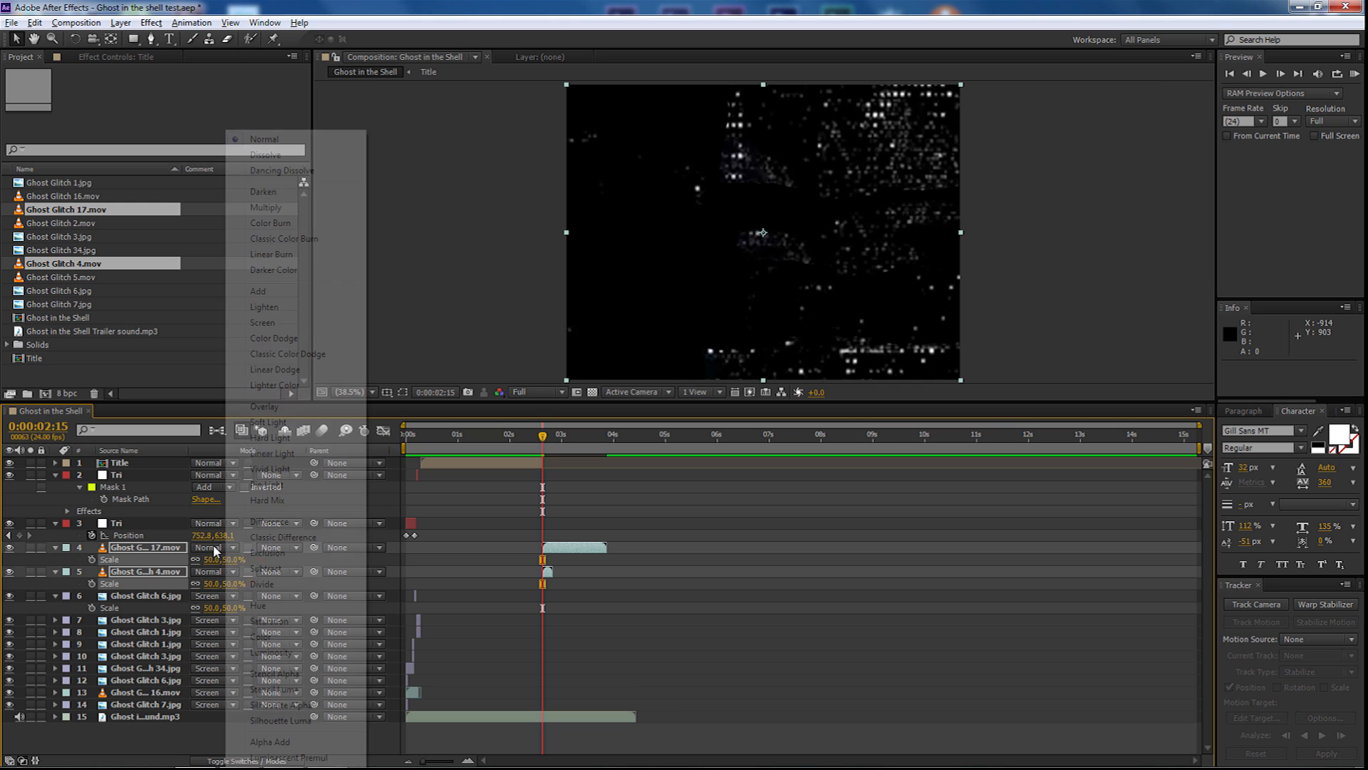
click(285, 322)
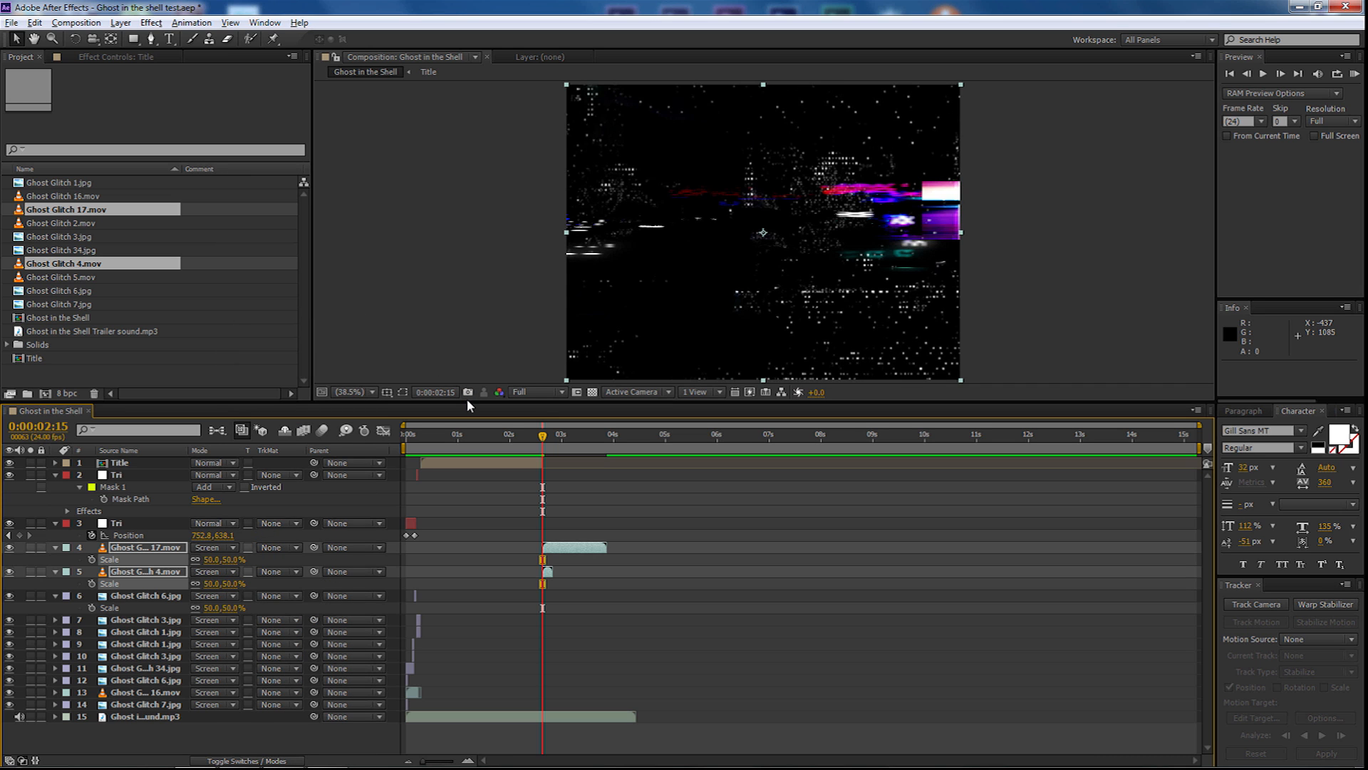
key(KP_0)
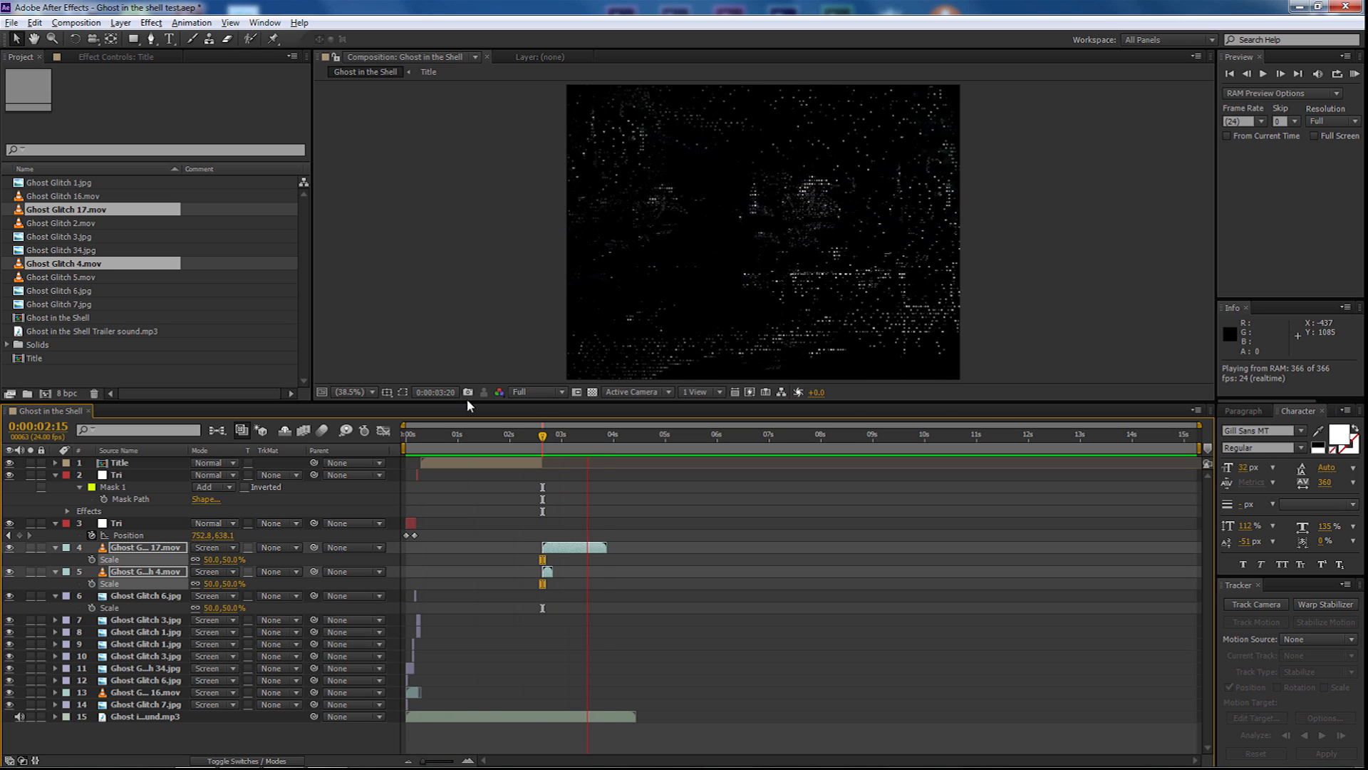
drag(643, 437, 543, 442)
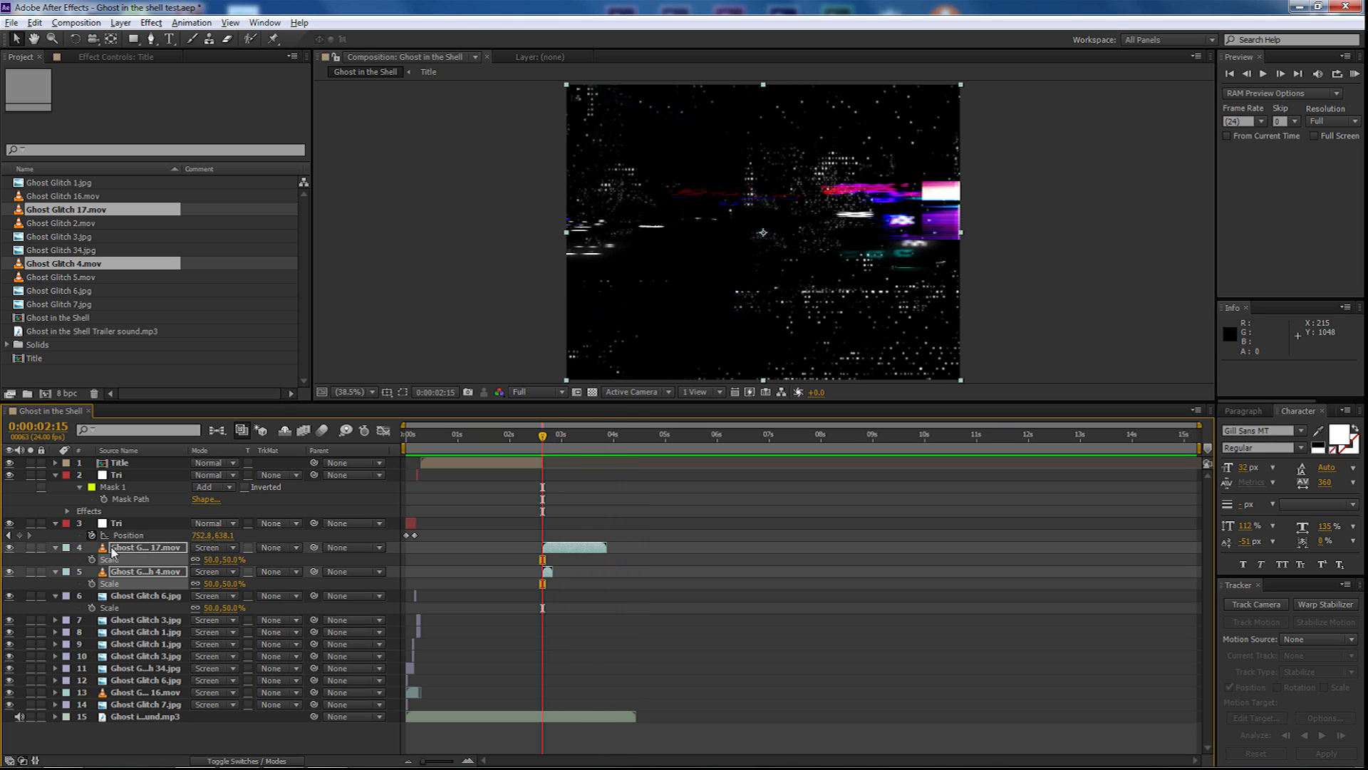
Duplicate the upper Tri layer, move the copy to 0:00:02:15 as a two-frame flash, and preview it
click(56, 548)
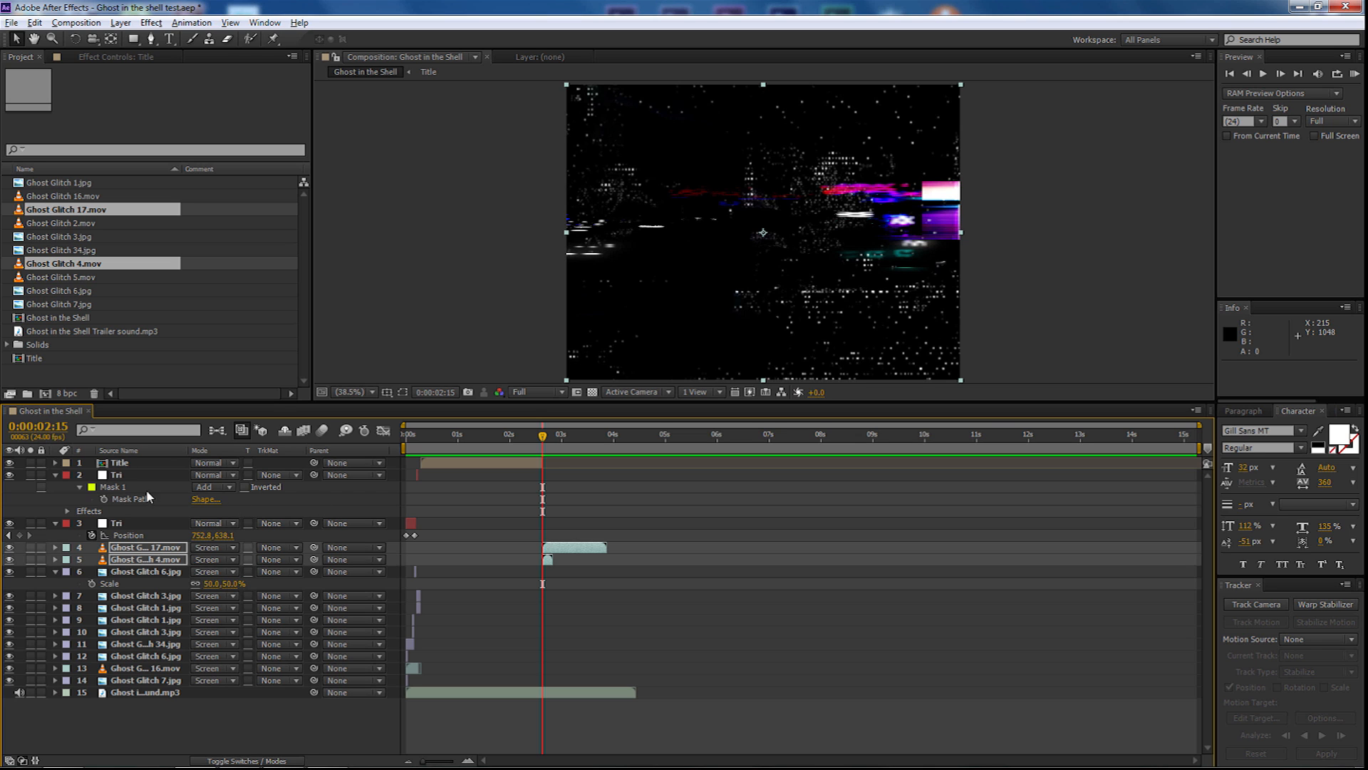
click(129, 476)
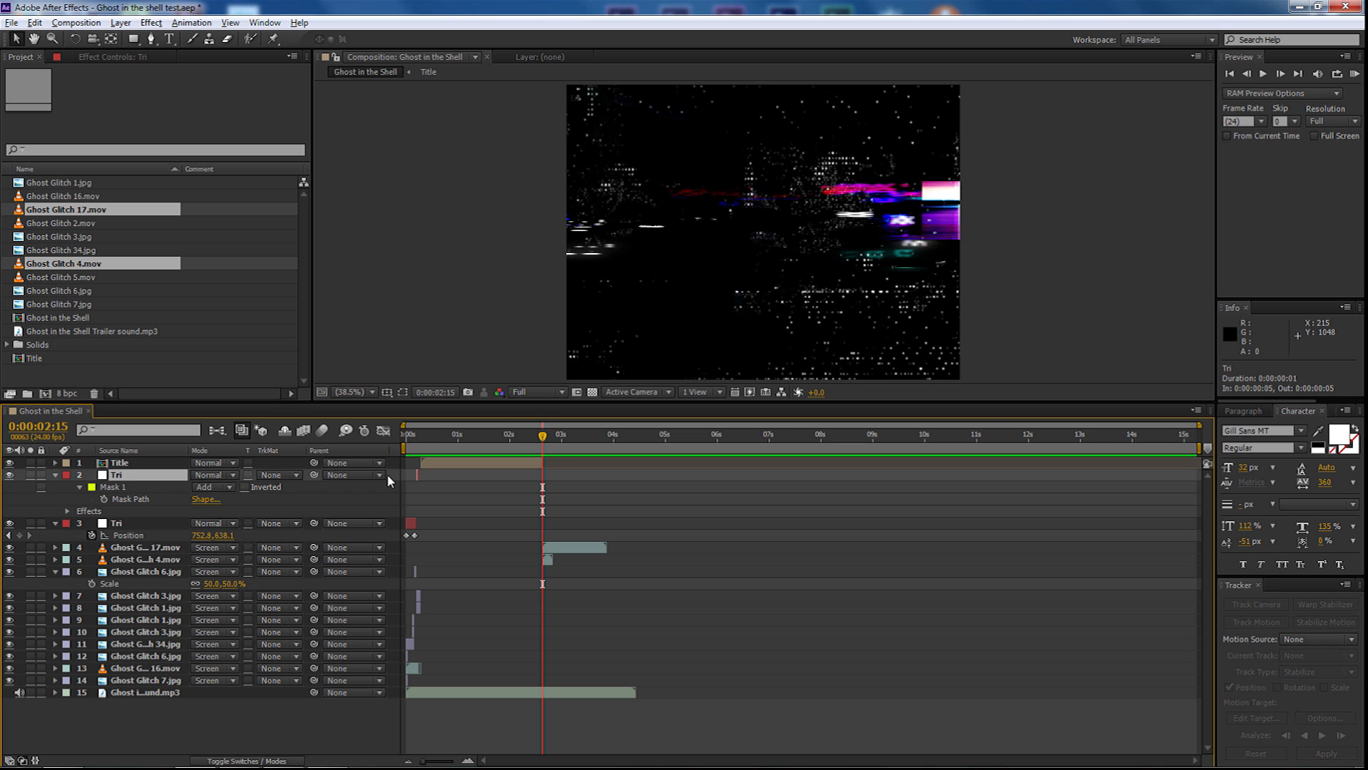
drag(428, 761, 444, 763)
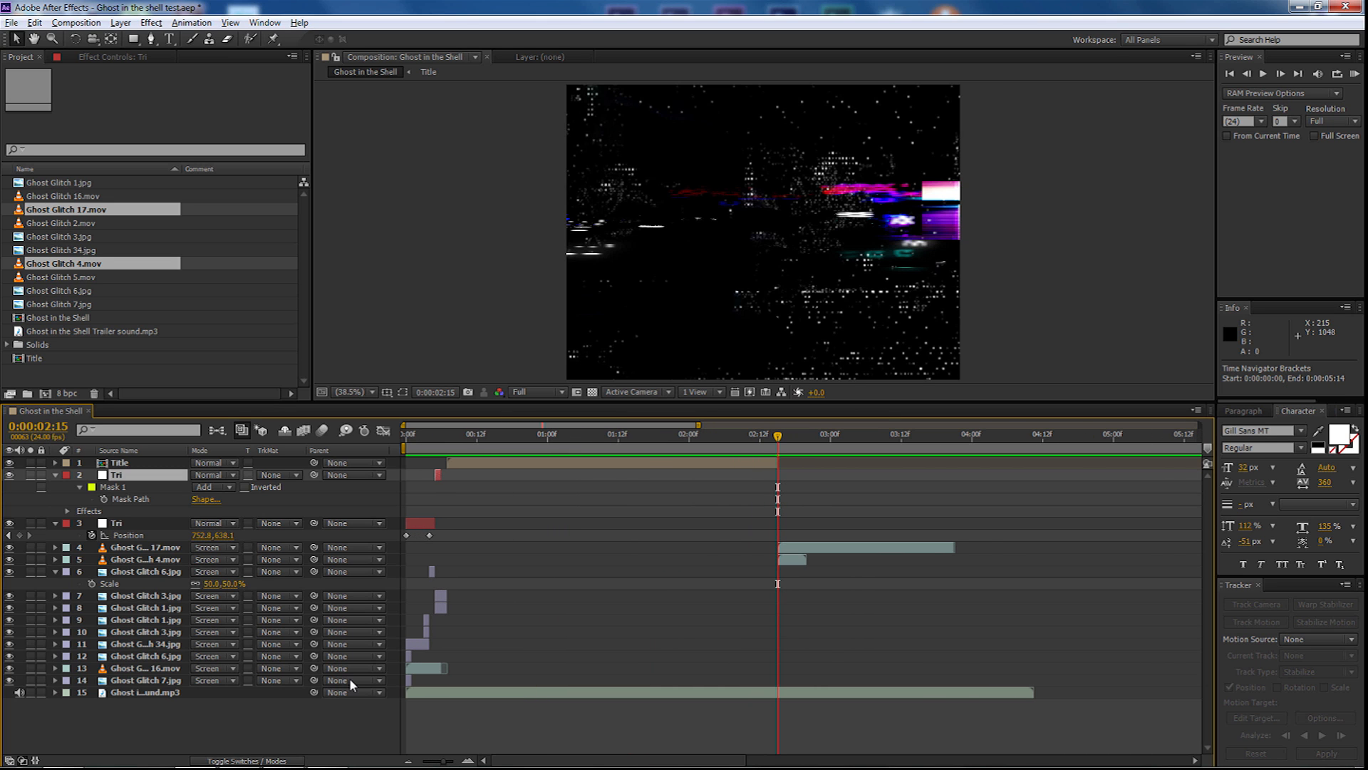
key(ctrl+d)
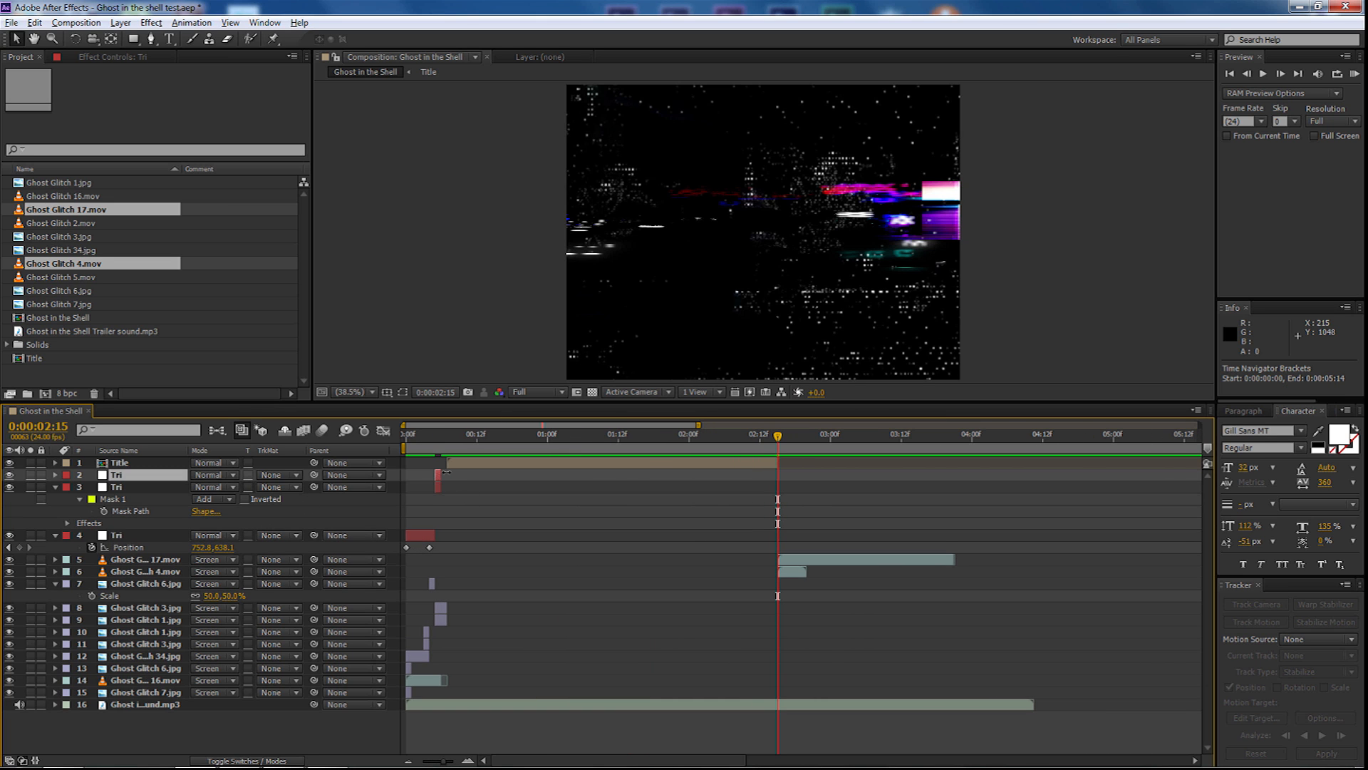
drag(438, 472, 791, 474)
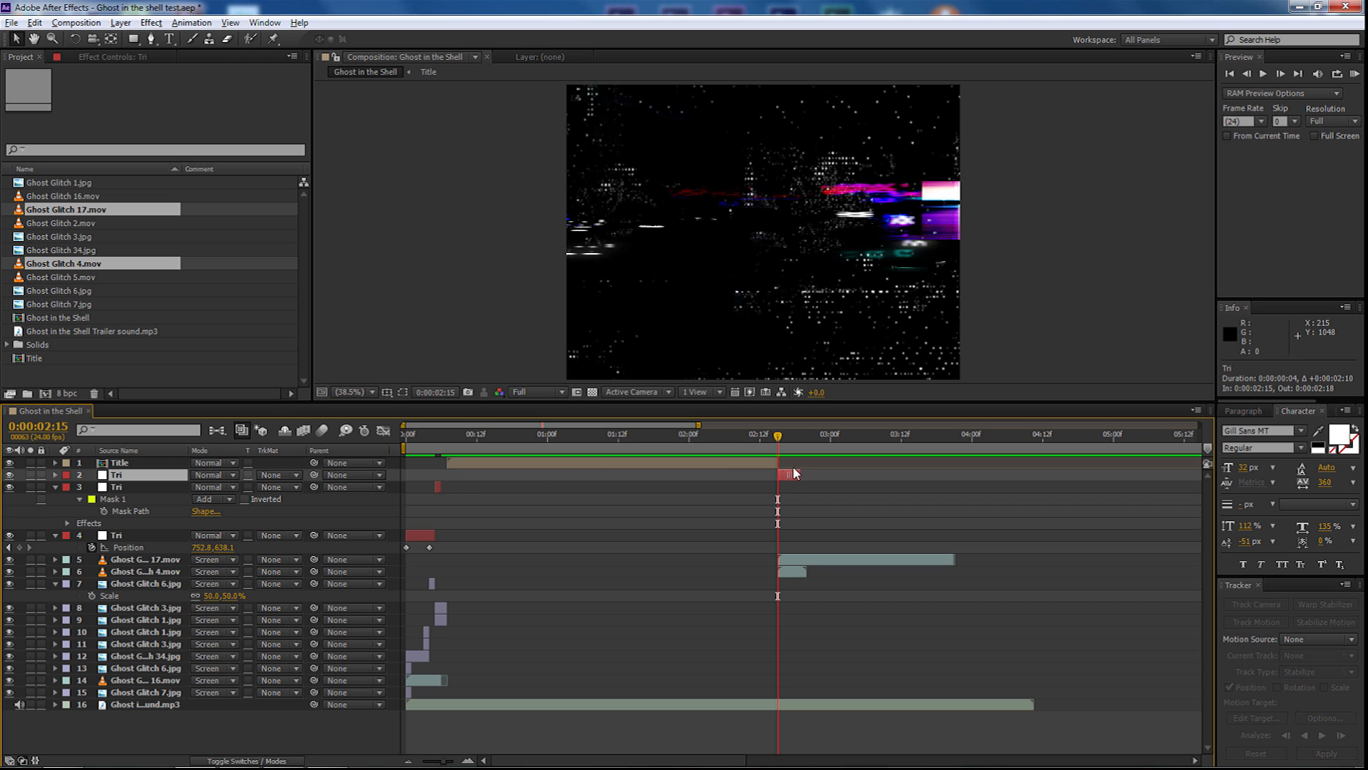
drag(799, 474, 794, 473)
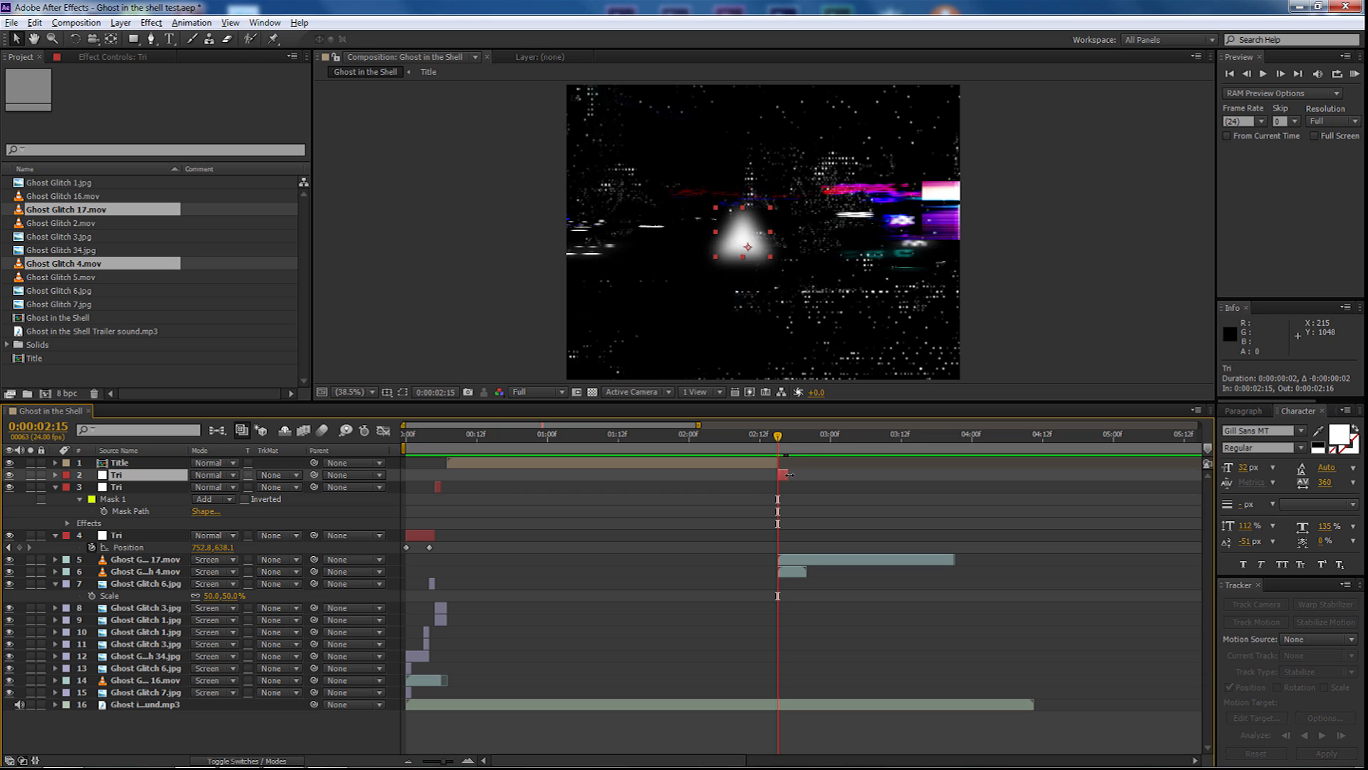
key(Page_Down)
key(Page_Down)
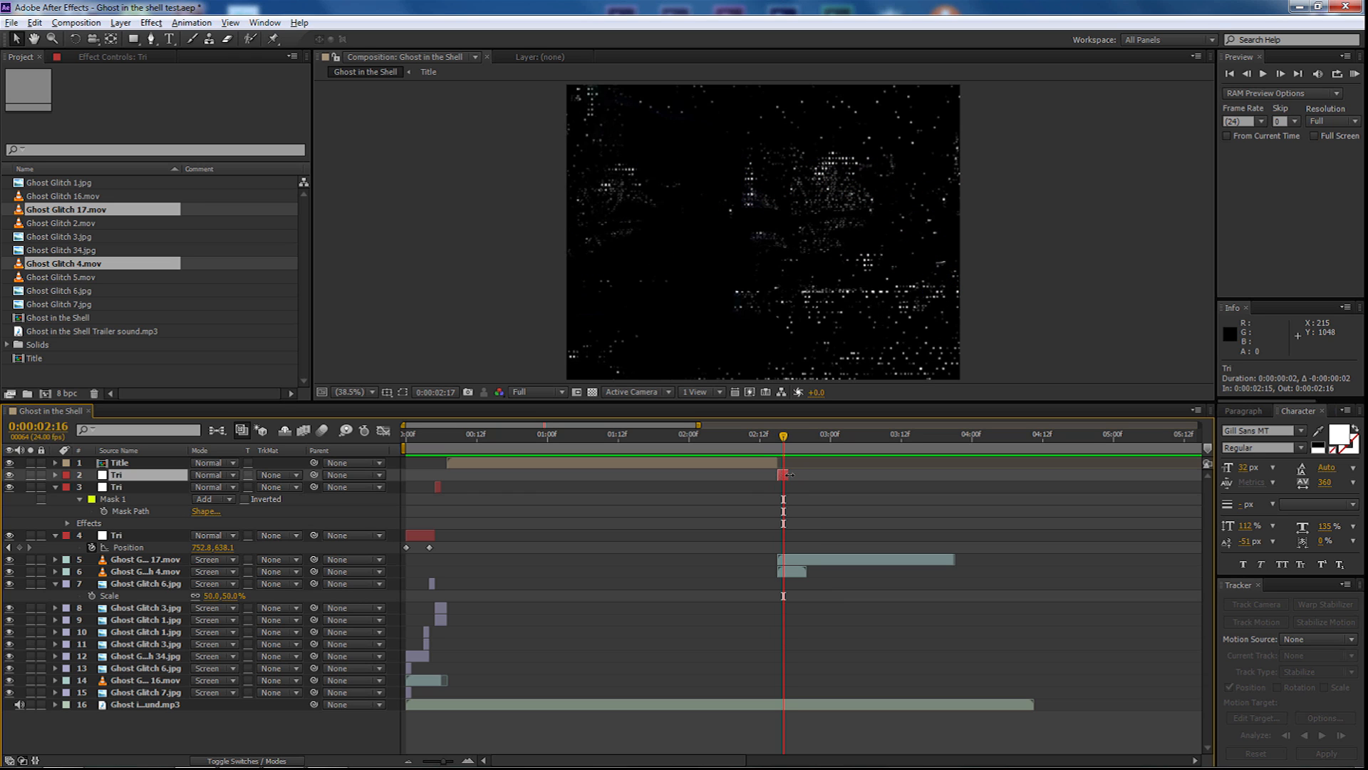
key(Page_Up)
key(Page_Up)
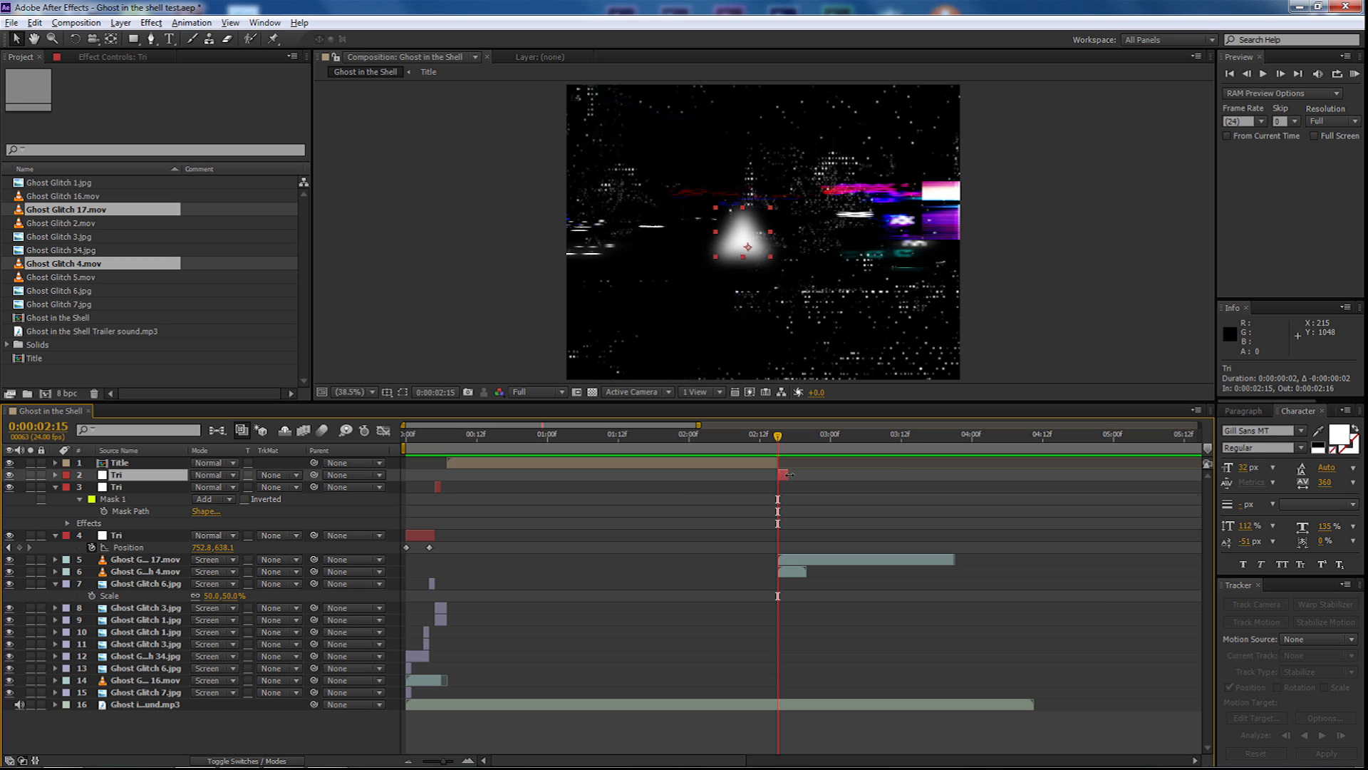
key(KP_0)
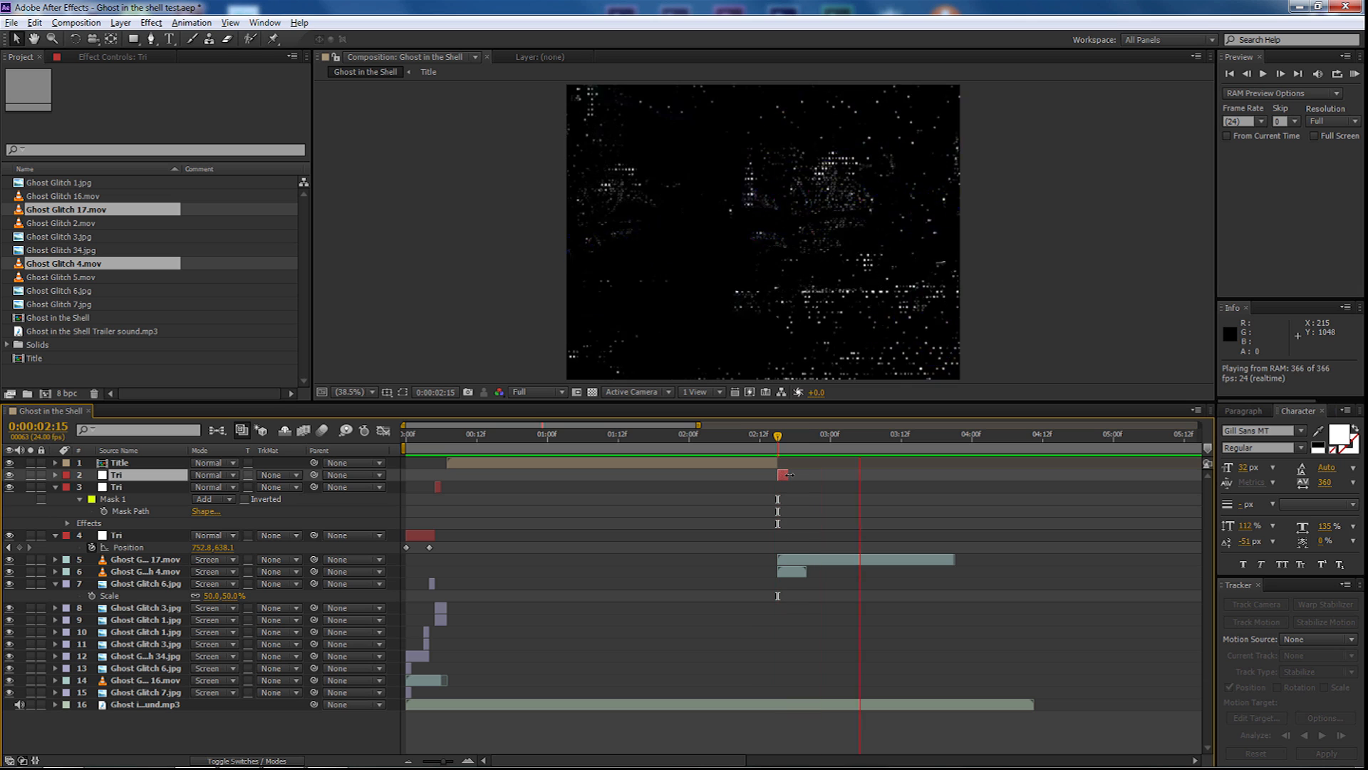
At 0:00:02:15, move the duplicated blurred triangle about 73 px right and 8 px down, and check it at 0:00:02:16
drag(784, 444, 778, 446)
drag(758, 250, 778, 252)
drag(777, 442, 785, 473)
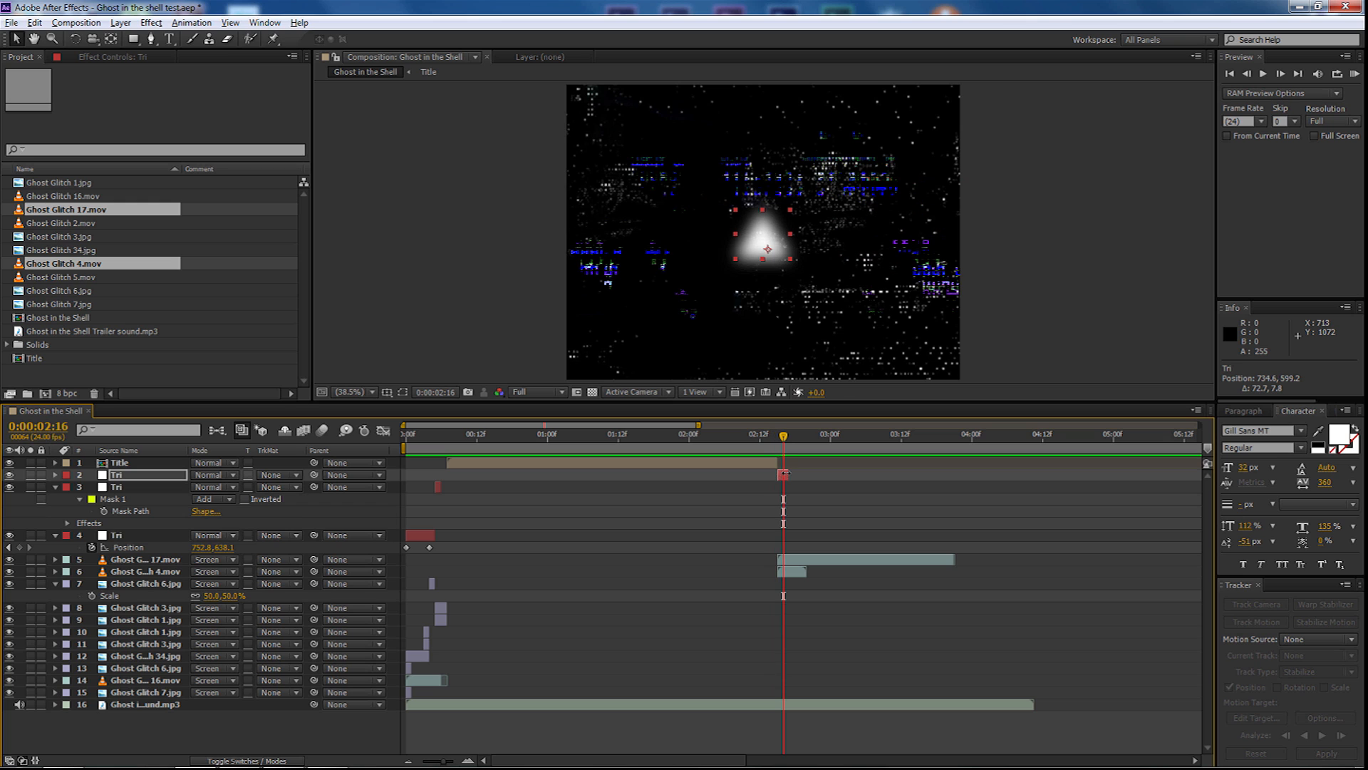
Duplicate the newest Tri layer, start the copy at 0:00:02:17, and move its triangle about 75 px left and 31 px up
key(Page_Down)
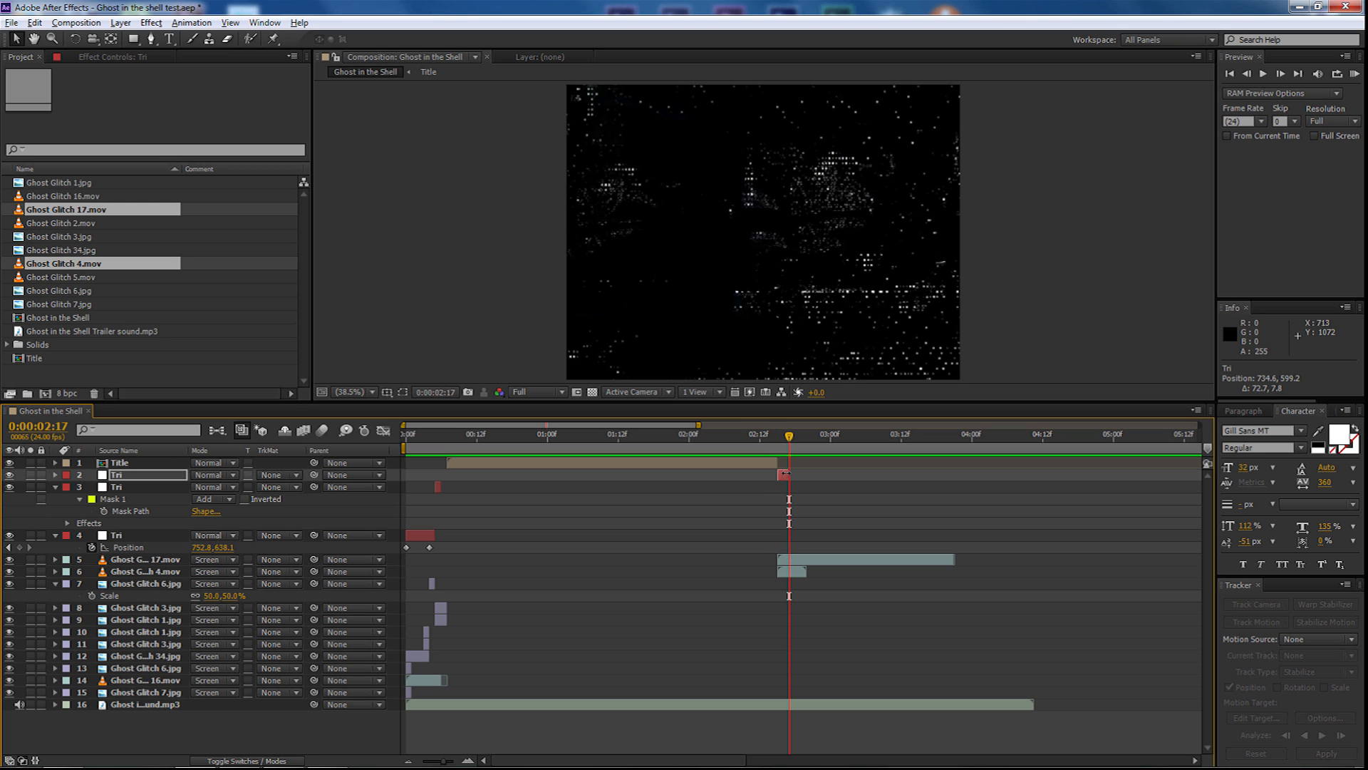
key(ctrl+d)
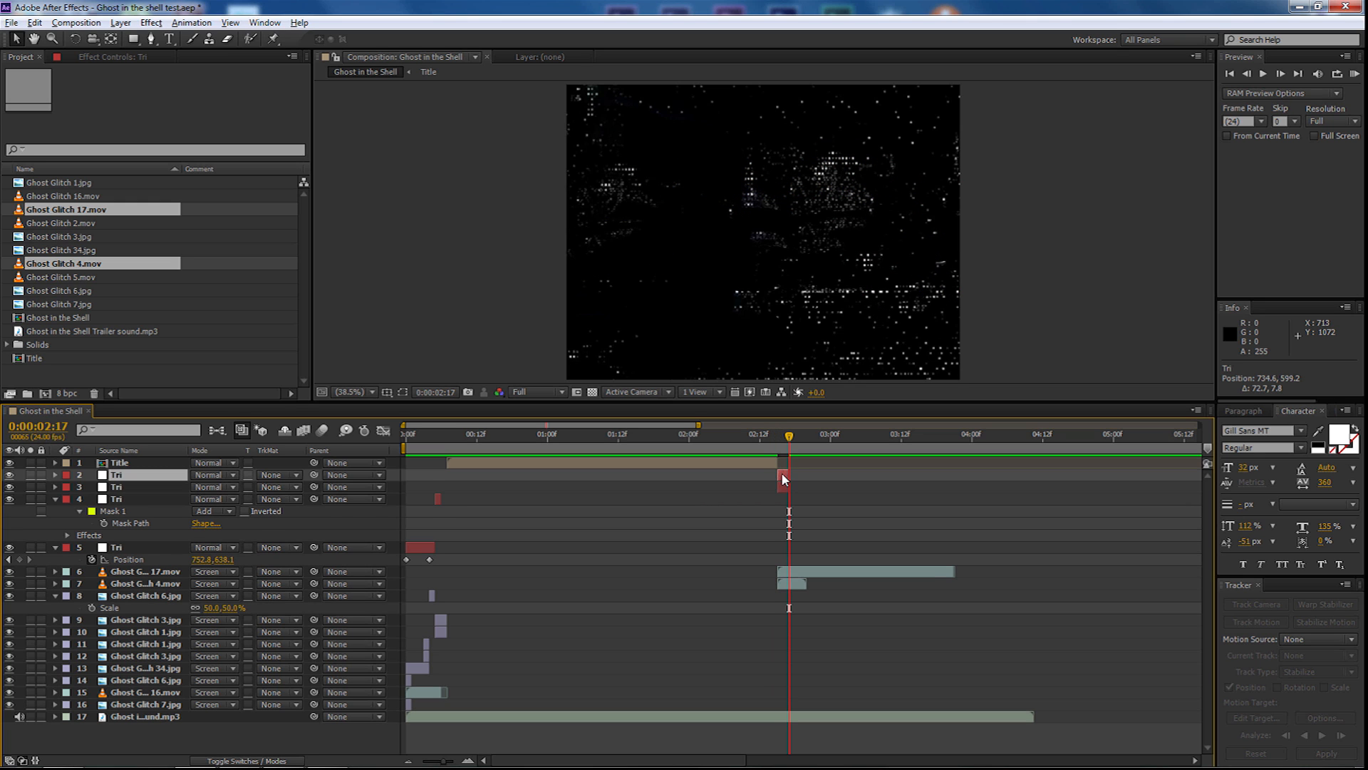
drag(781, 472, 796, 478)
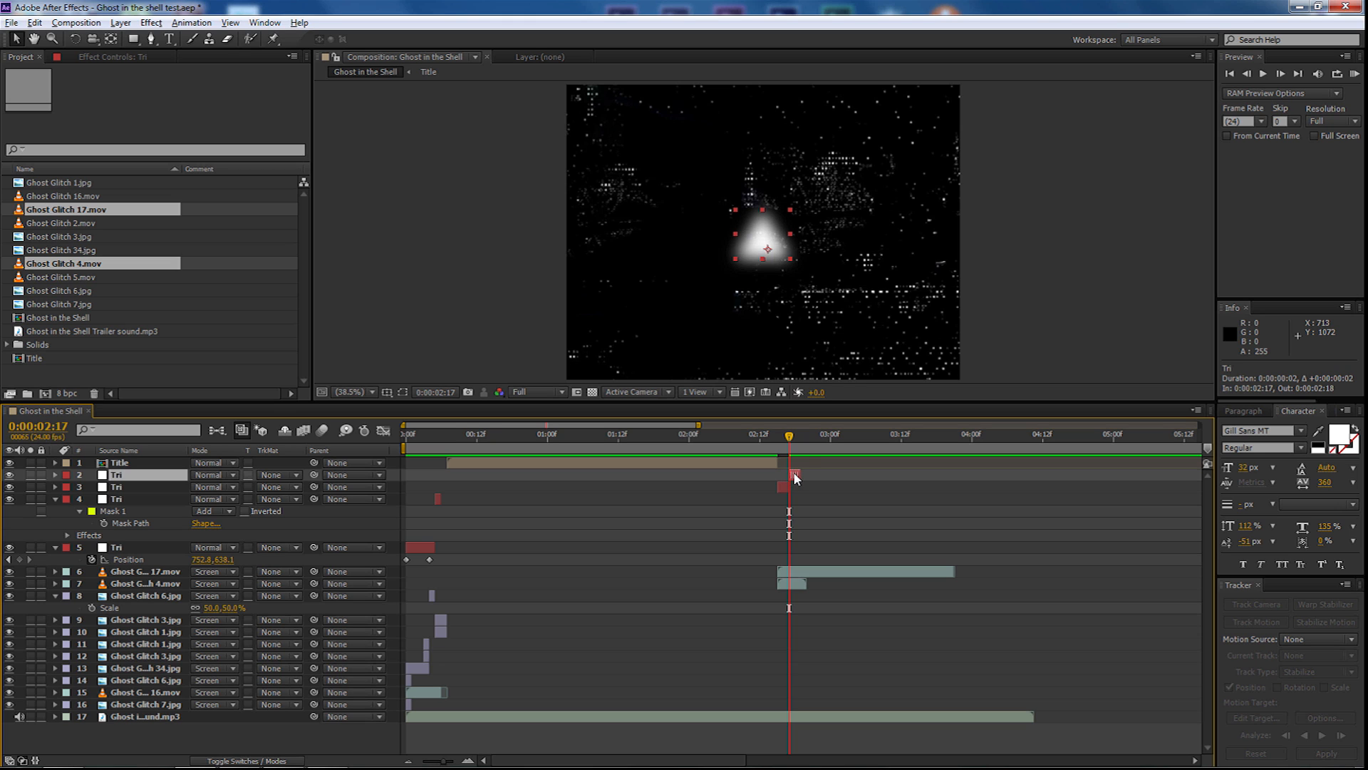
drag(758, 236, 742, 228)
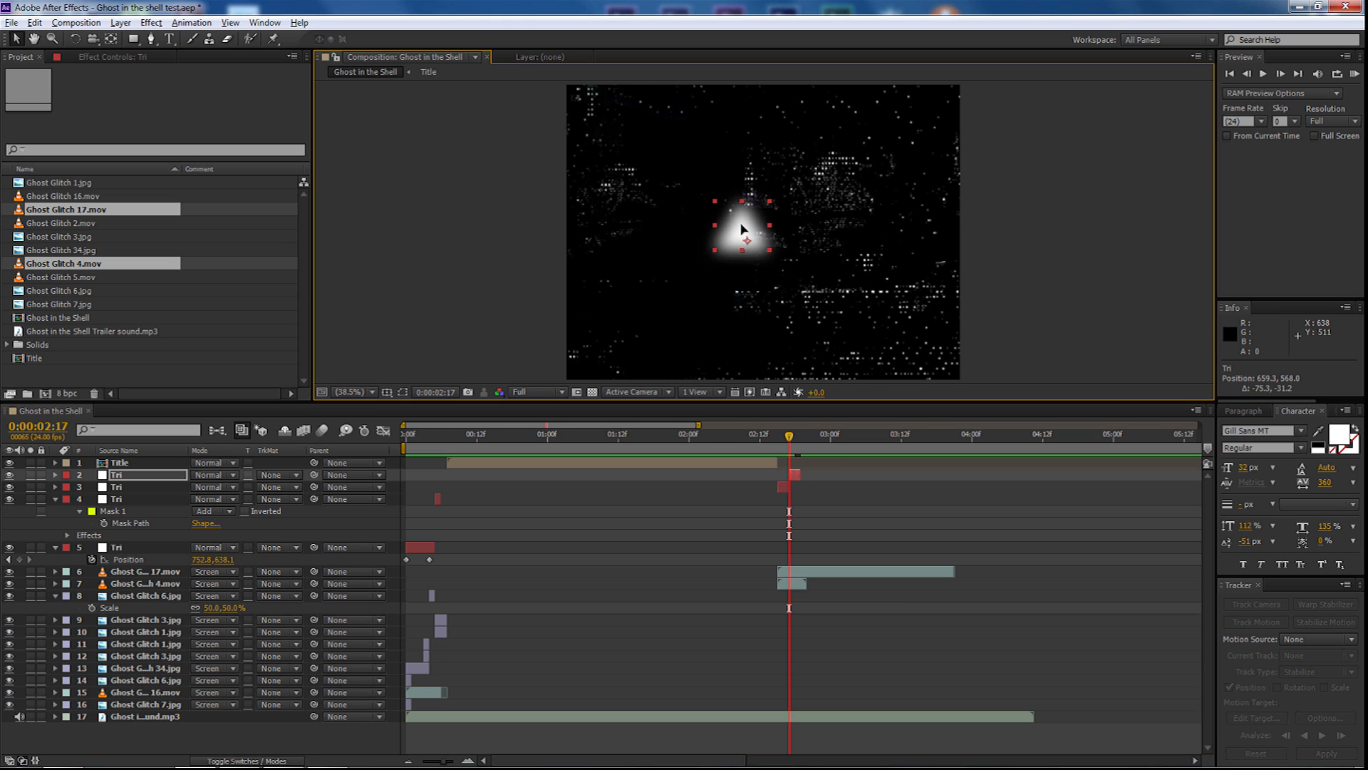
Preview the composition and end the work area at 0:00:04:11, where the audio ends
key(KP_0)
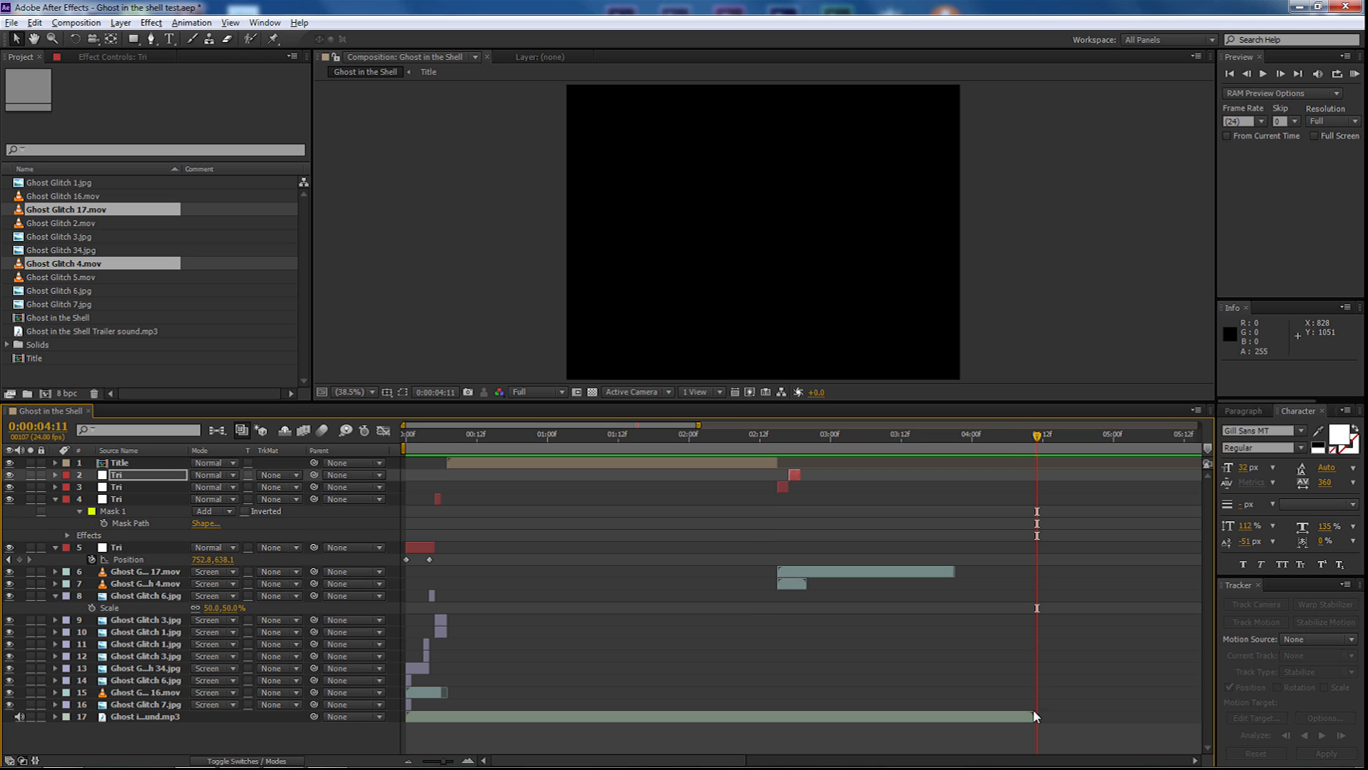
key(n)
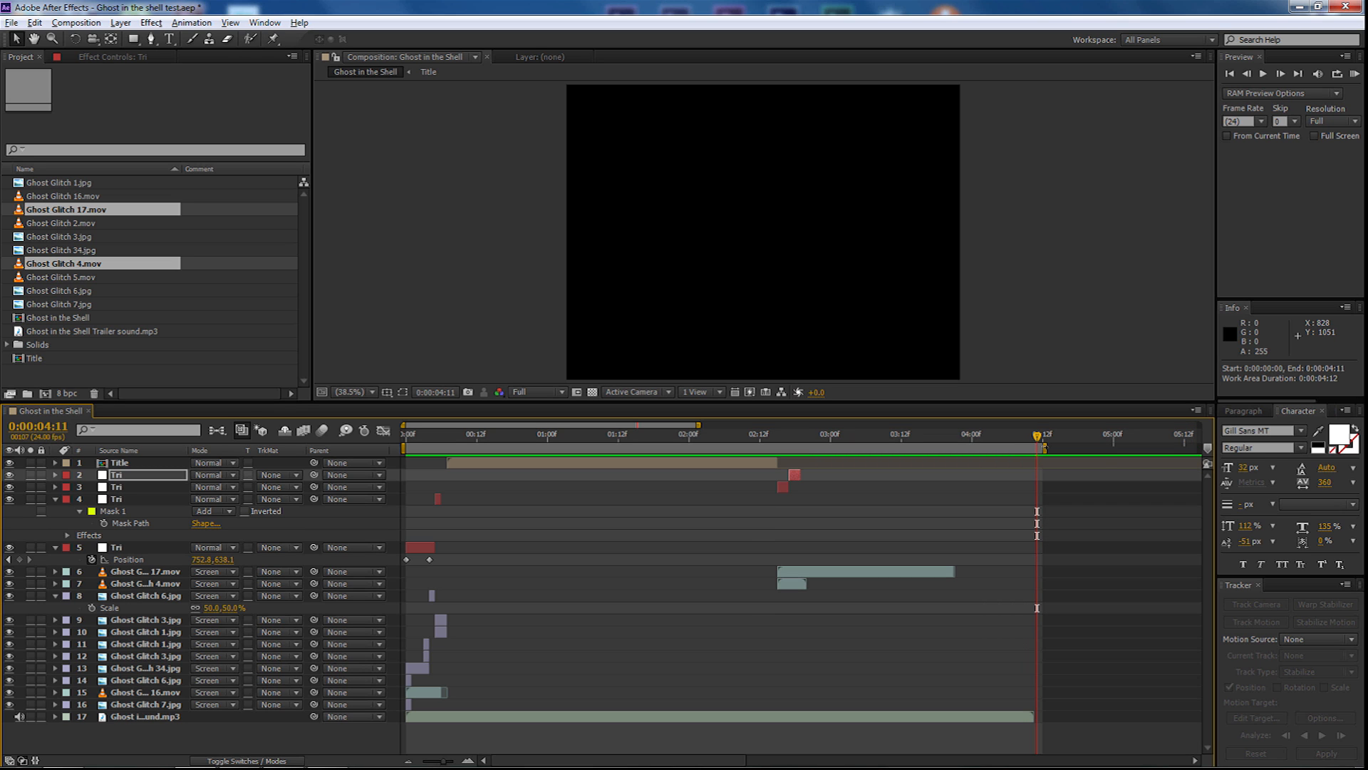
Keyframe the Title layer's scale from 100% at 0:00:00:07 to 110% at 0:00:02:14, and preview the growth
drag(477, 432, 447, 434)
click(460, 462)
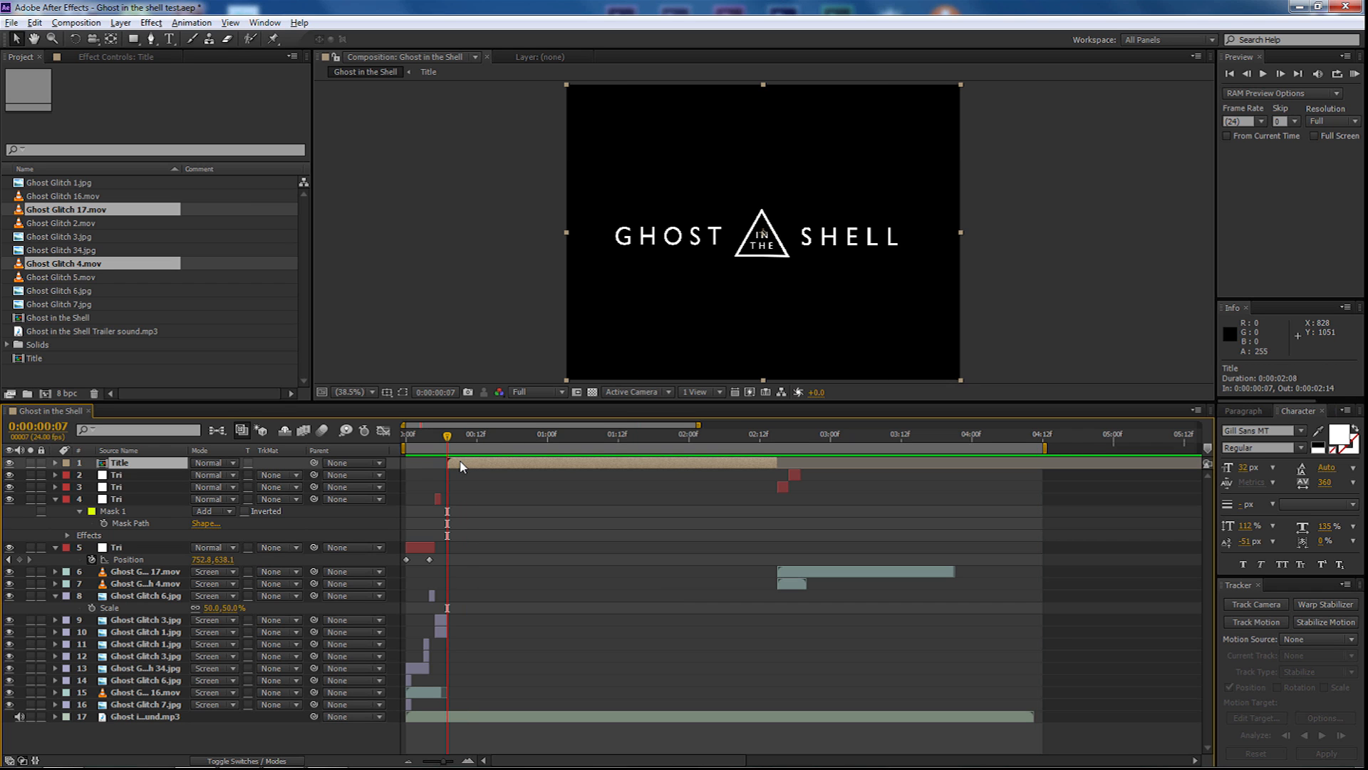
key(s)
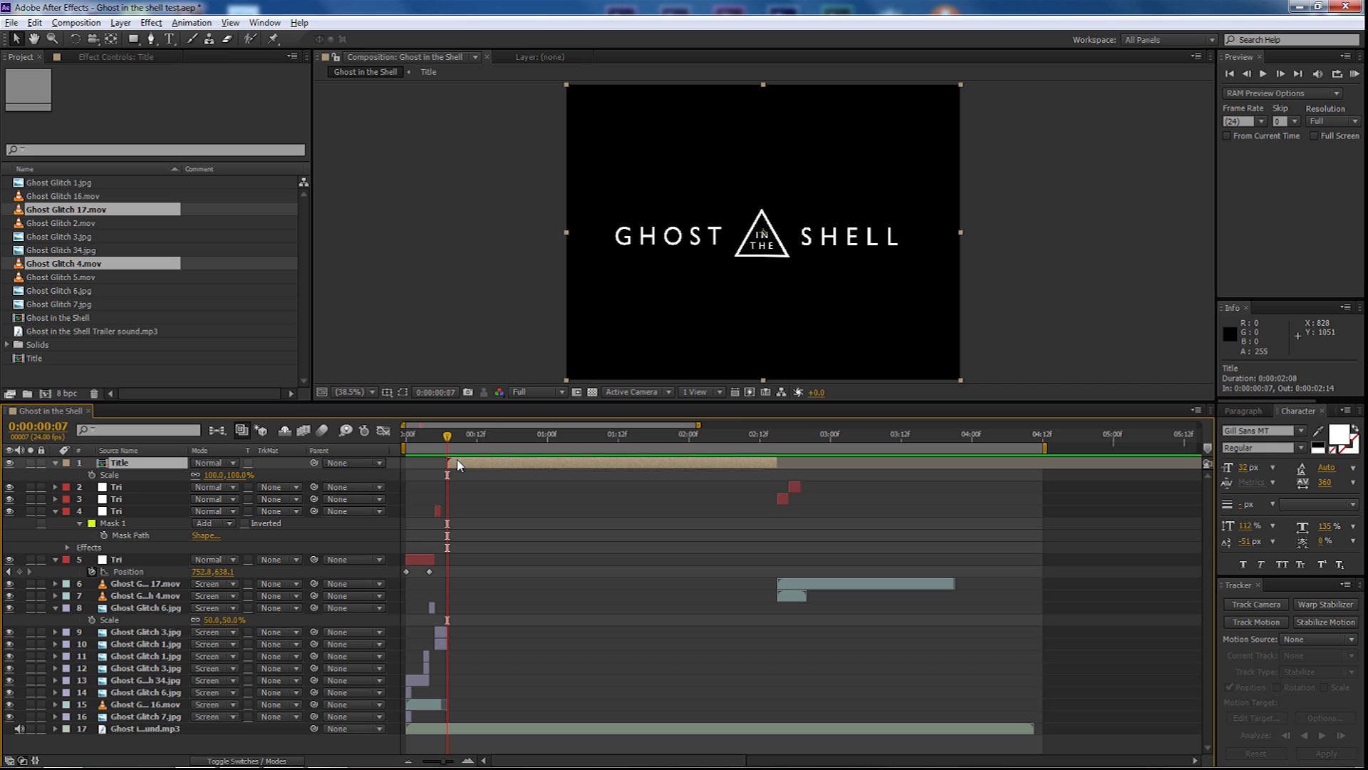
click(91, 474)
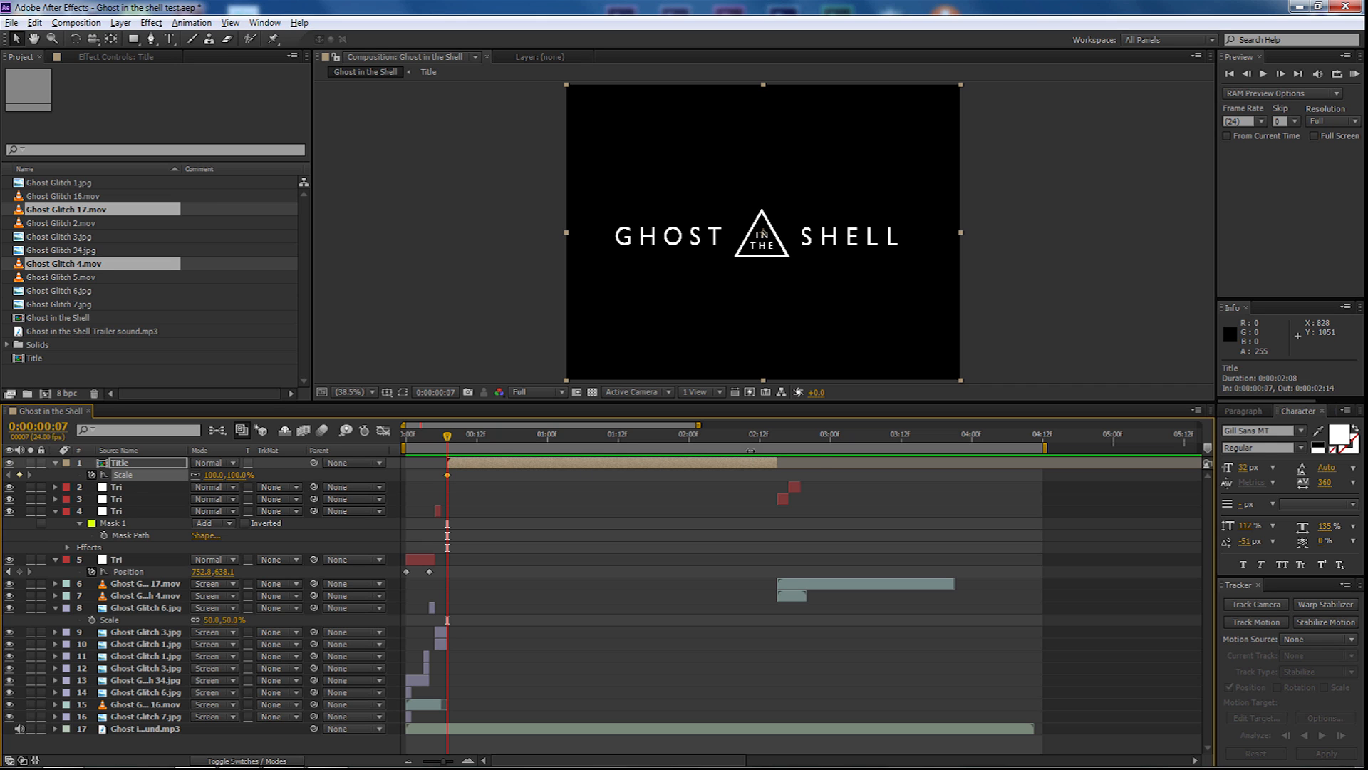
click(775, 453)
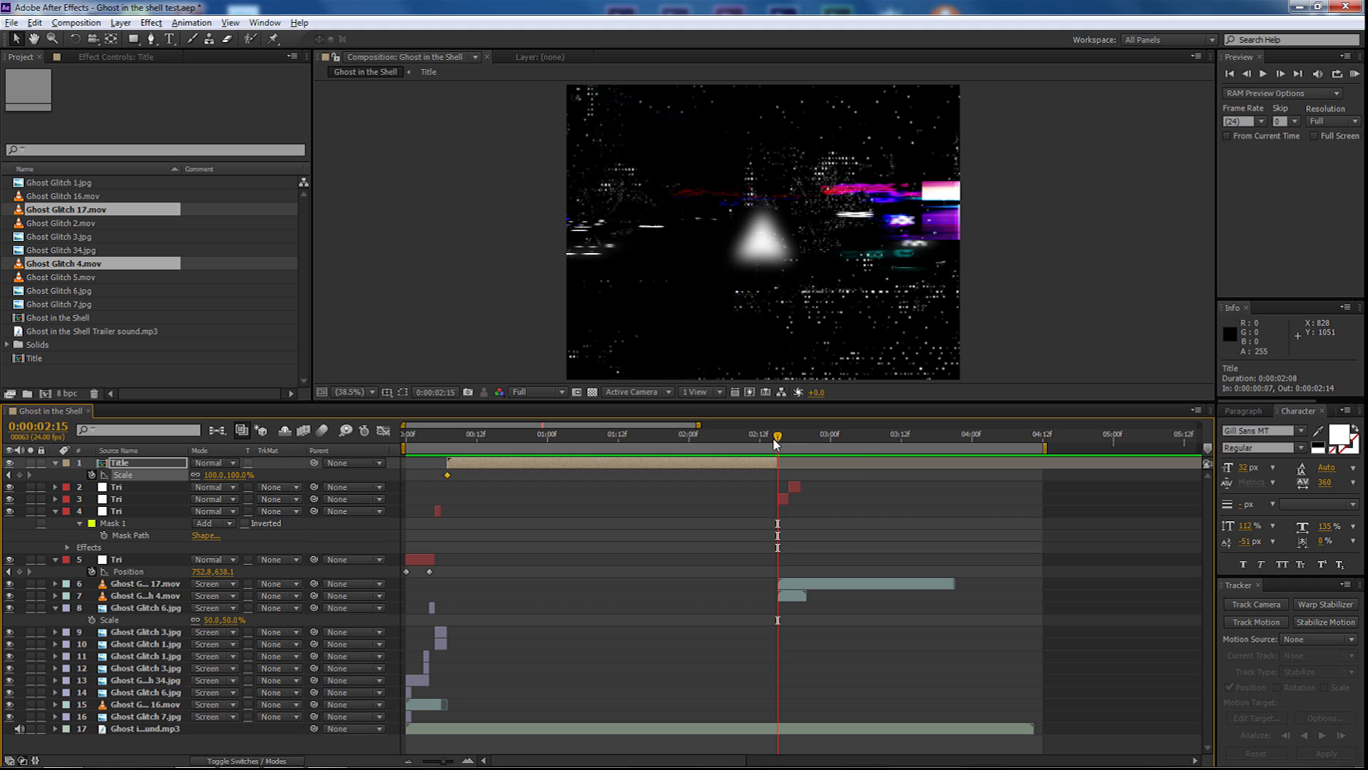
click(773, 440)
click(762, 469)
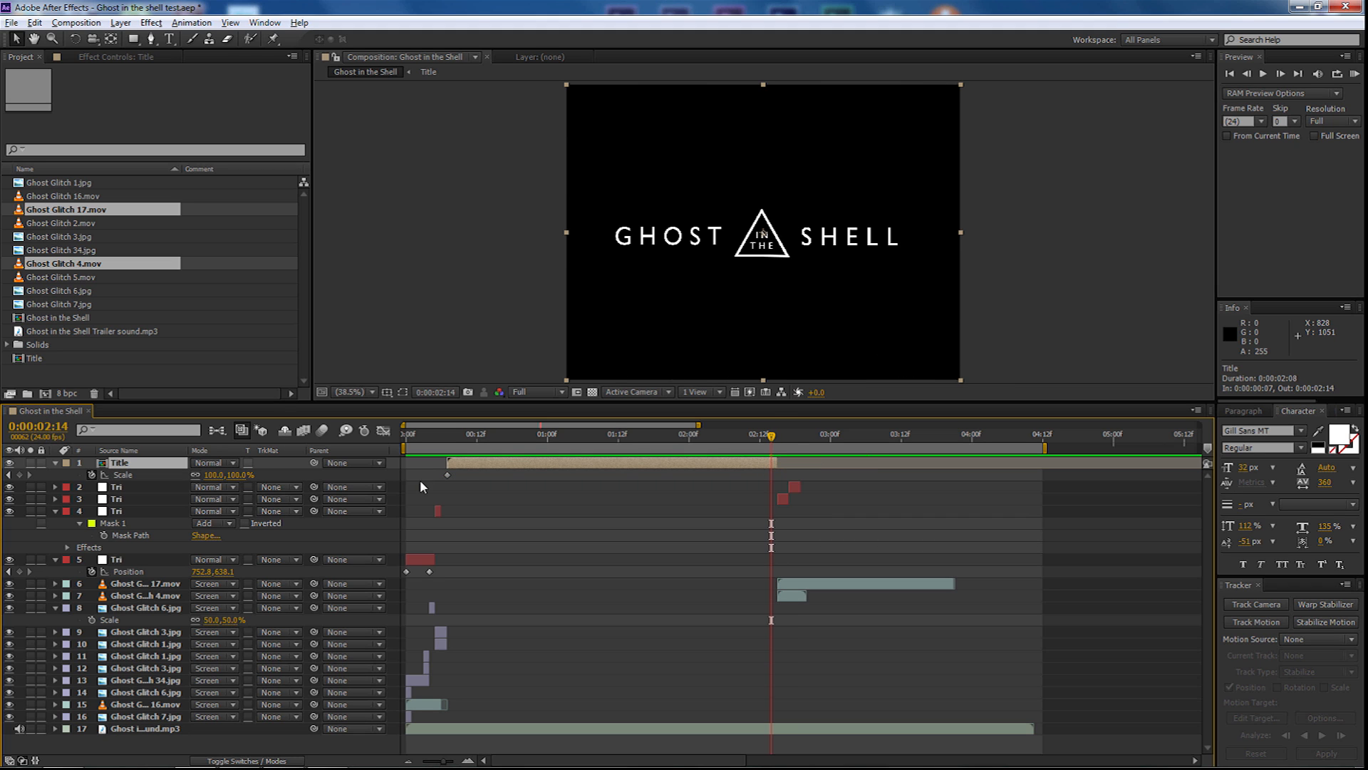
drag(242, 475, 239, 487)
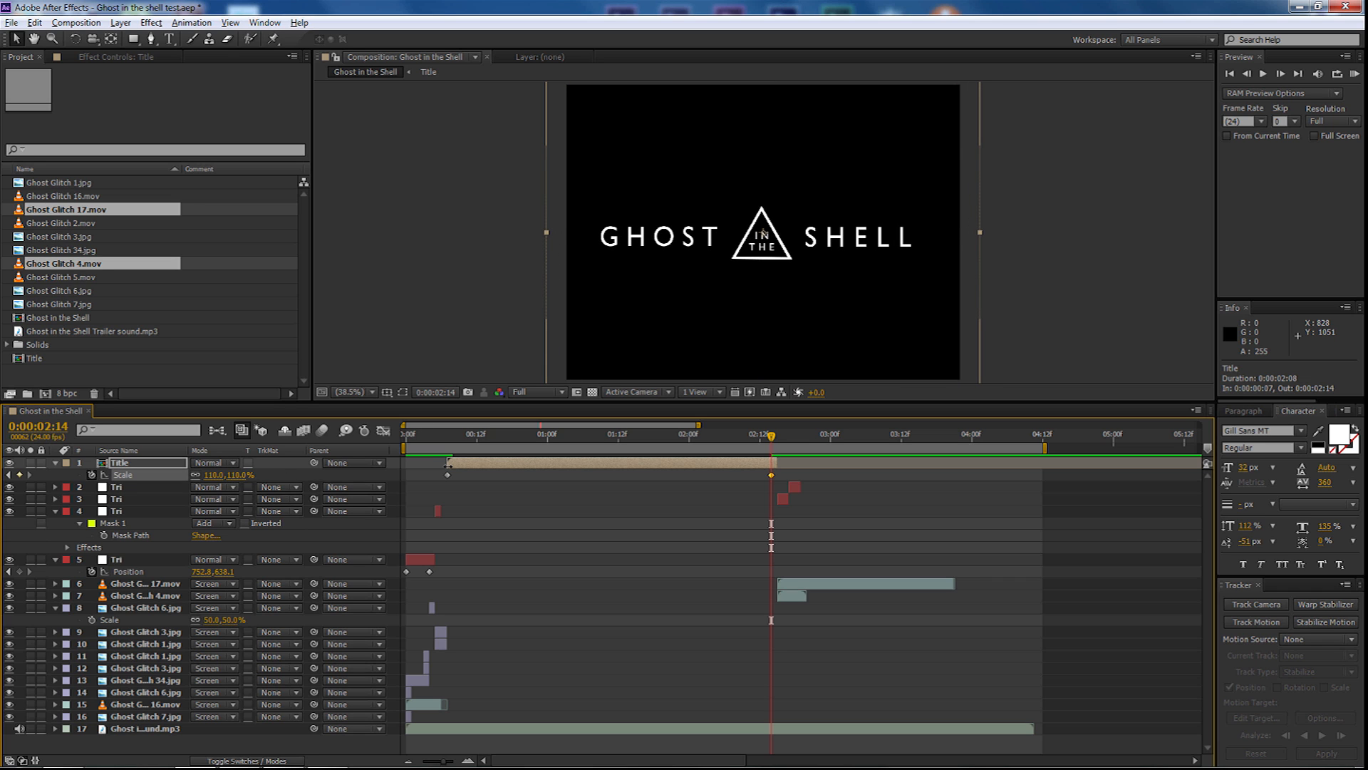
key(KP_0)
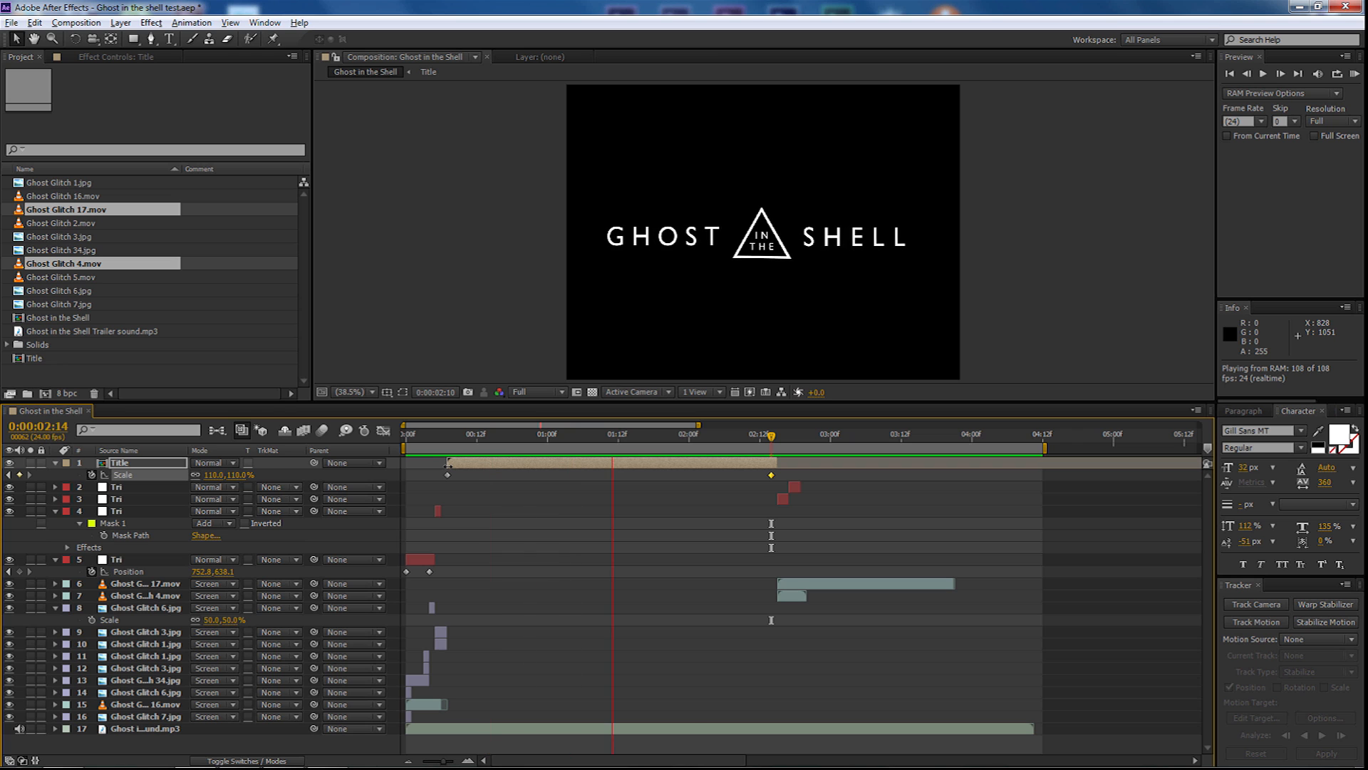
key(space)
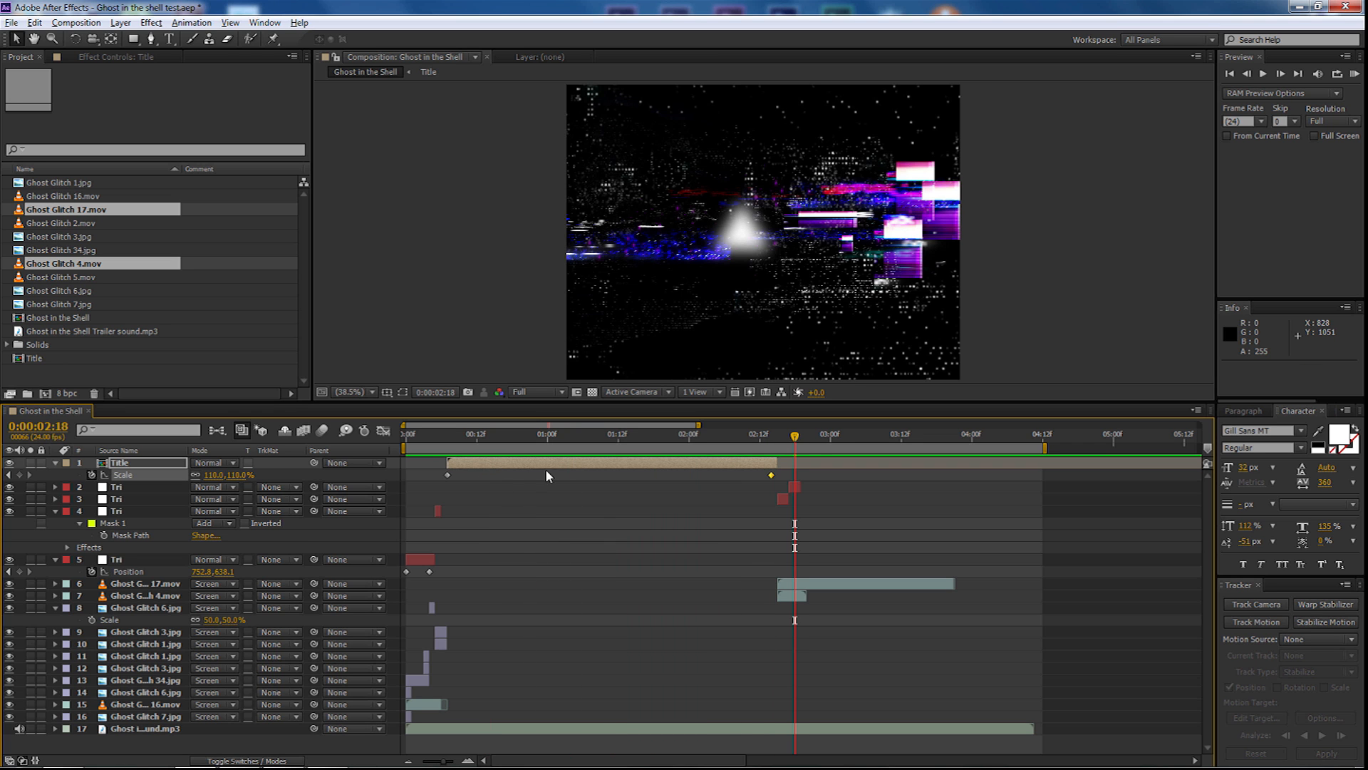
drag(805, 442, 772, 442)
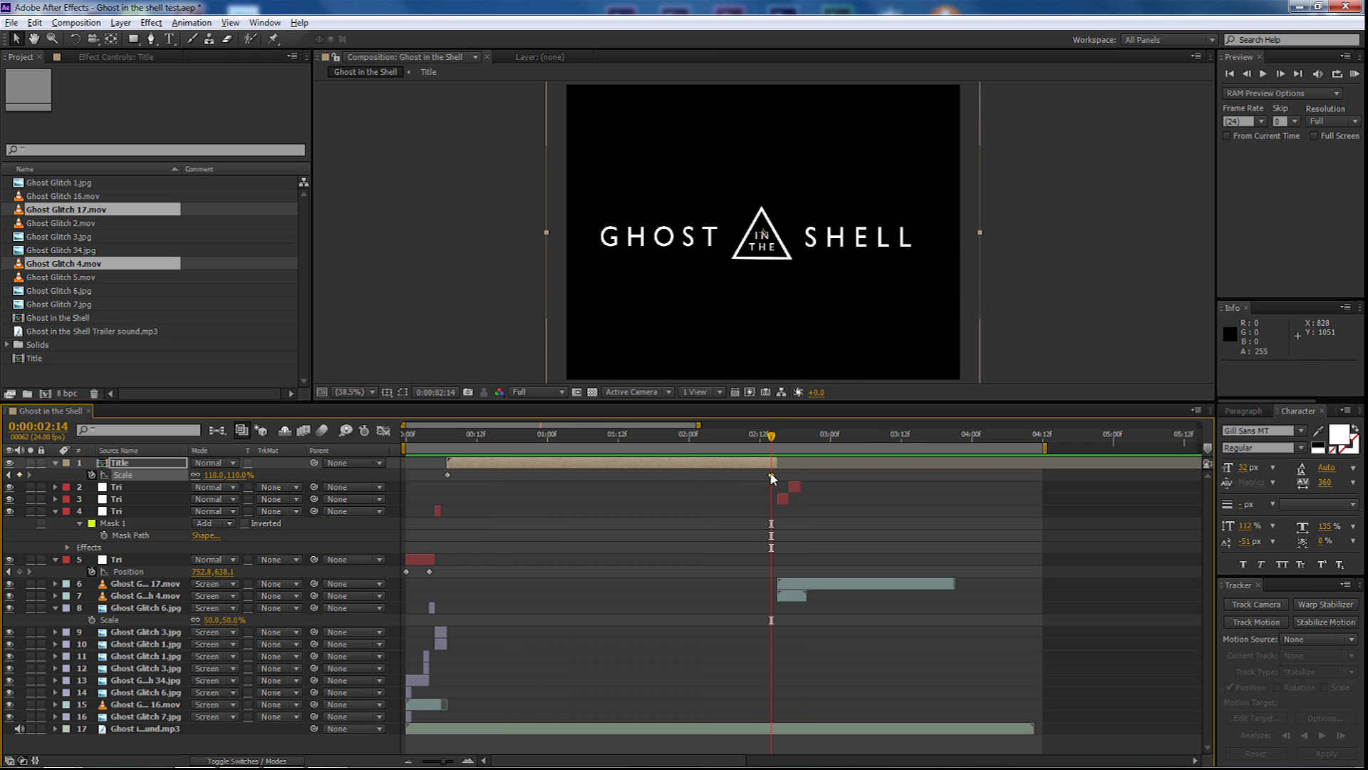
mouse_move(771, 476)
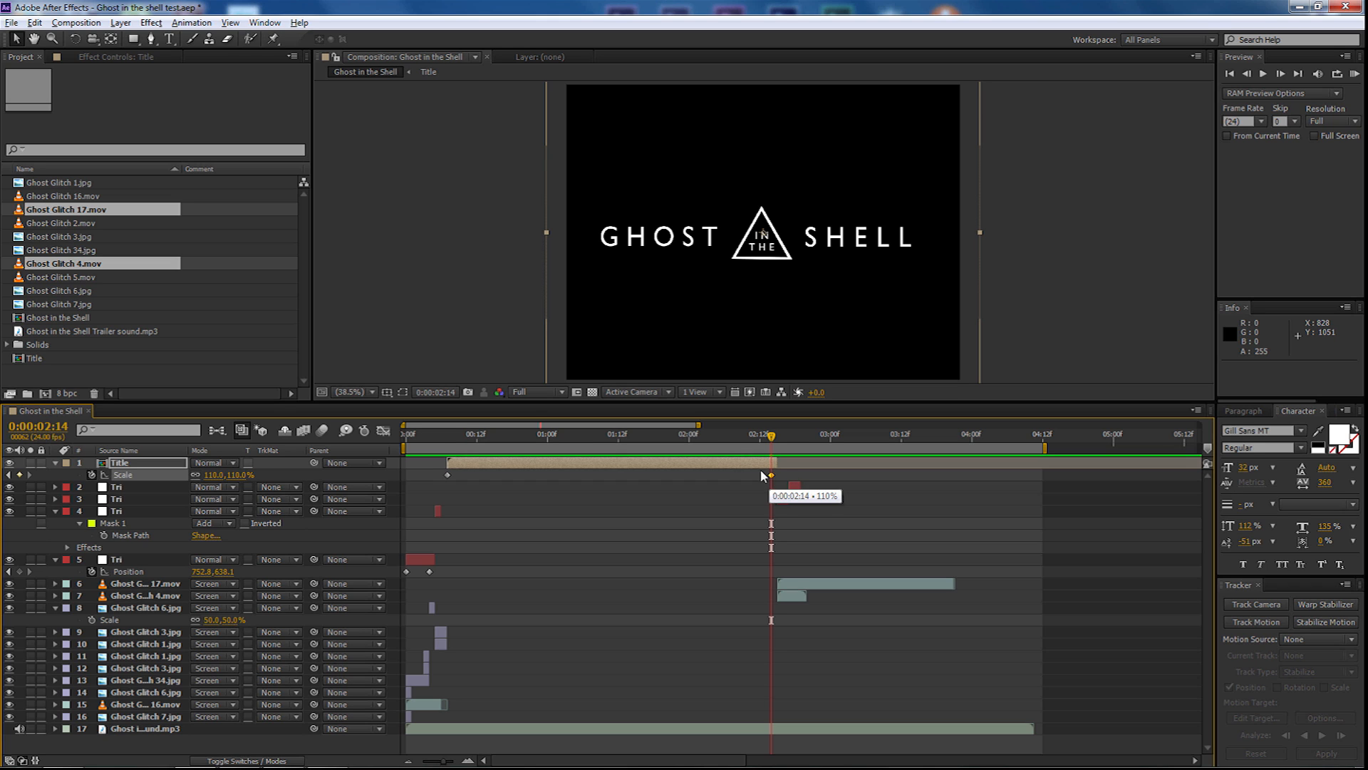
text(105)
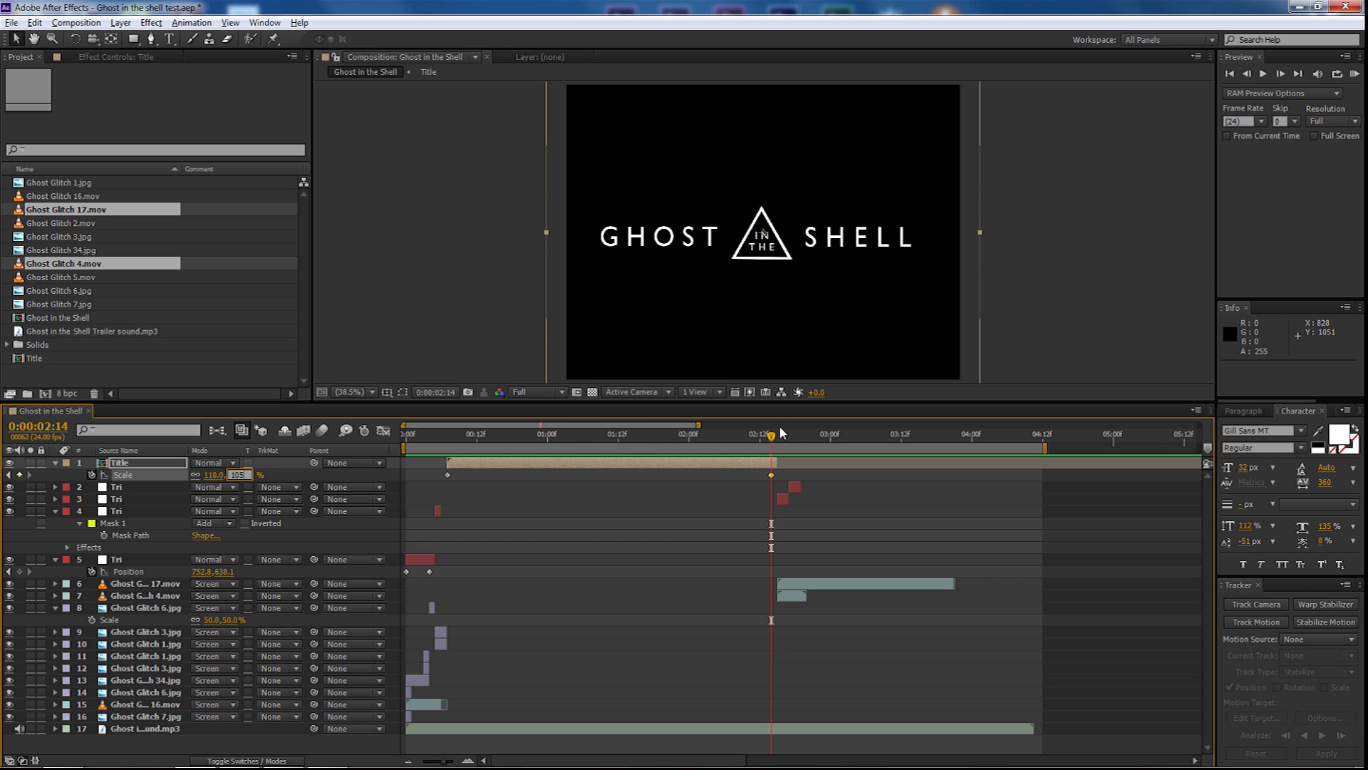
key(Escape)
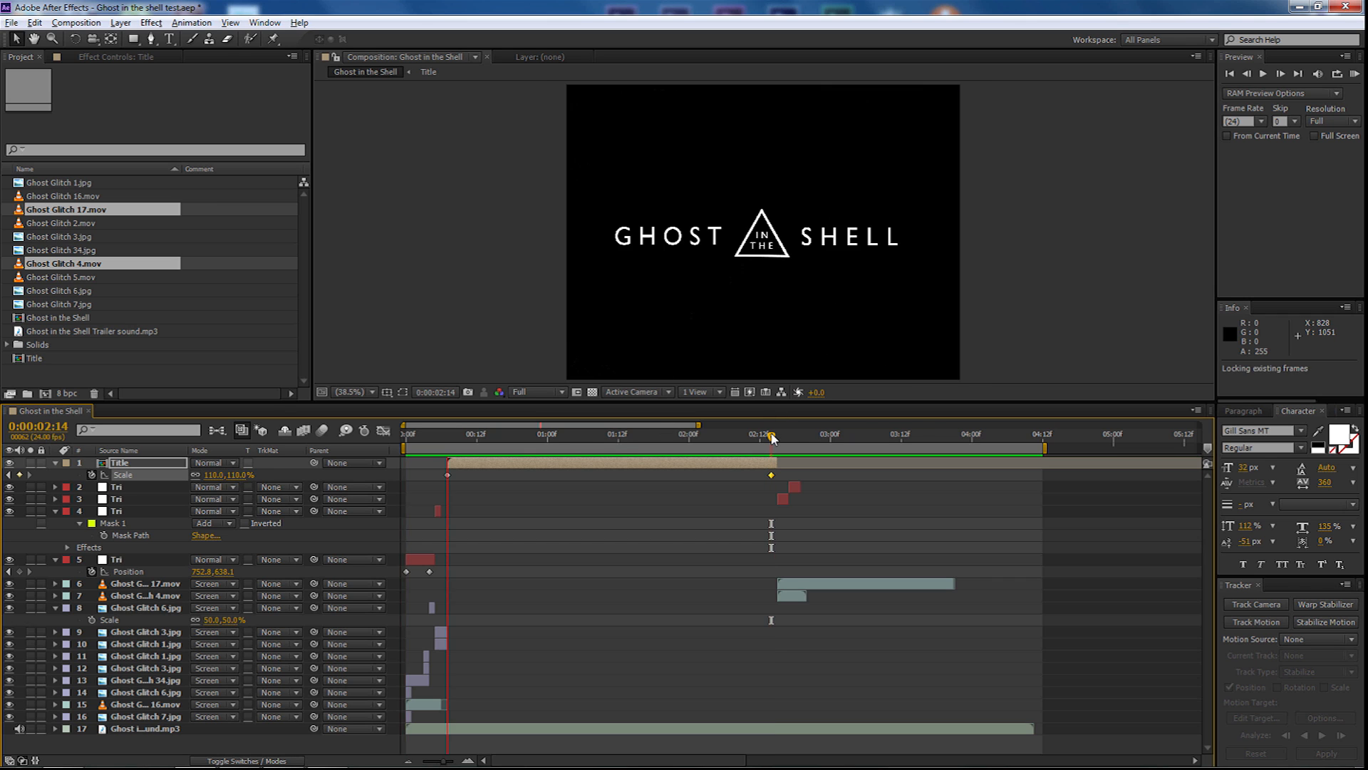
Preview the whole animation again and check the frames at the end of the triangle flashes, around 0:00:02:19
key(KP_0)
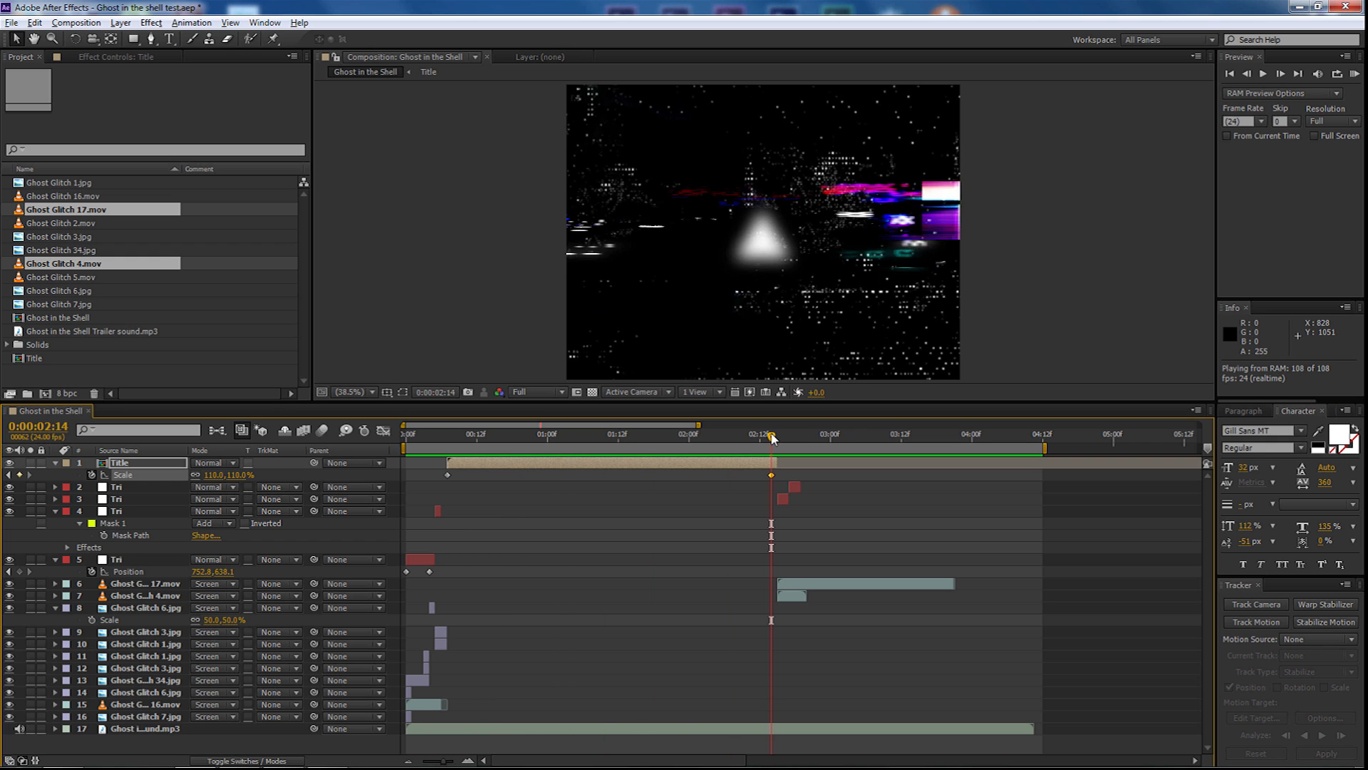
key(space)
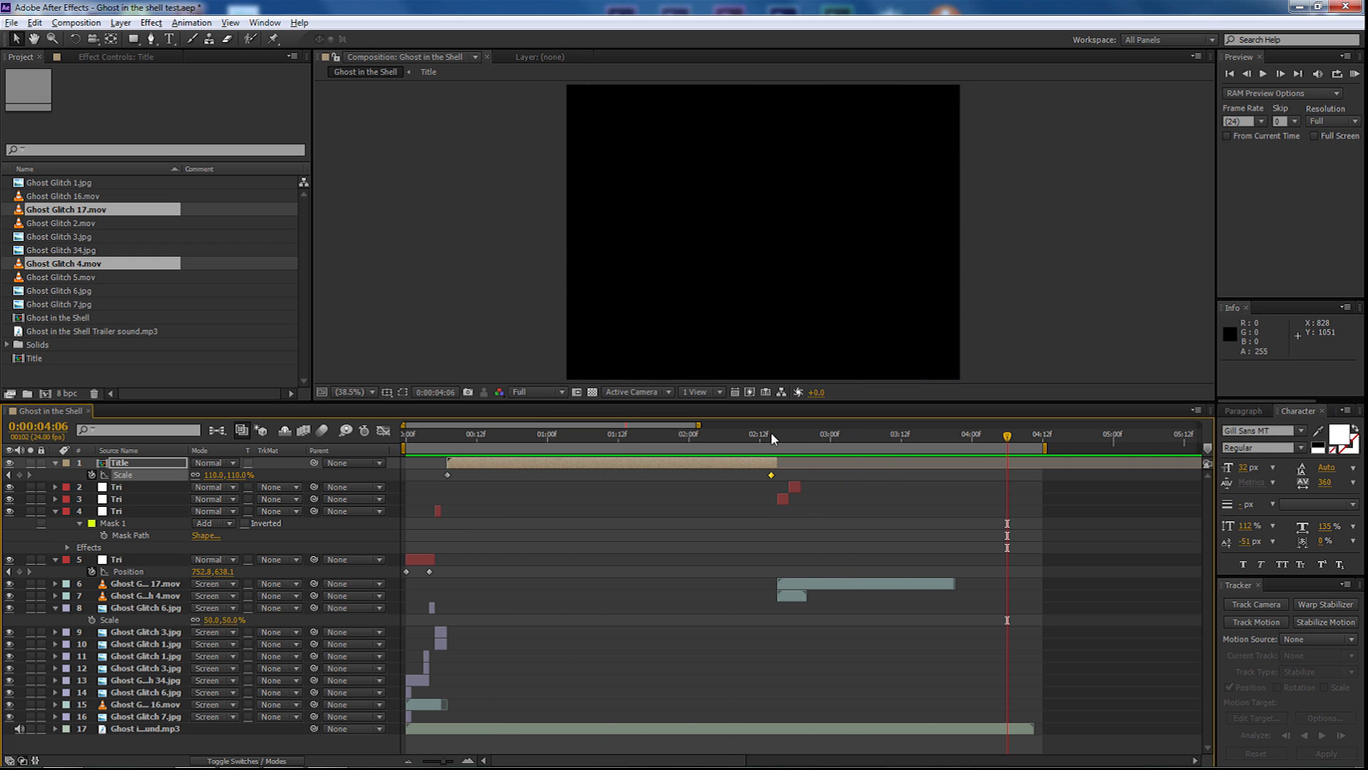
click(800, 436)
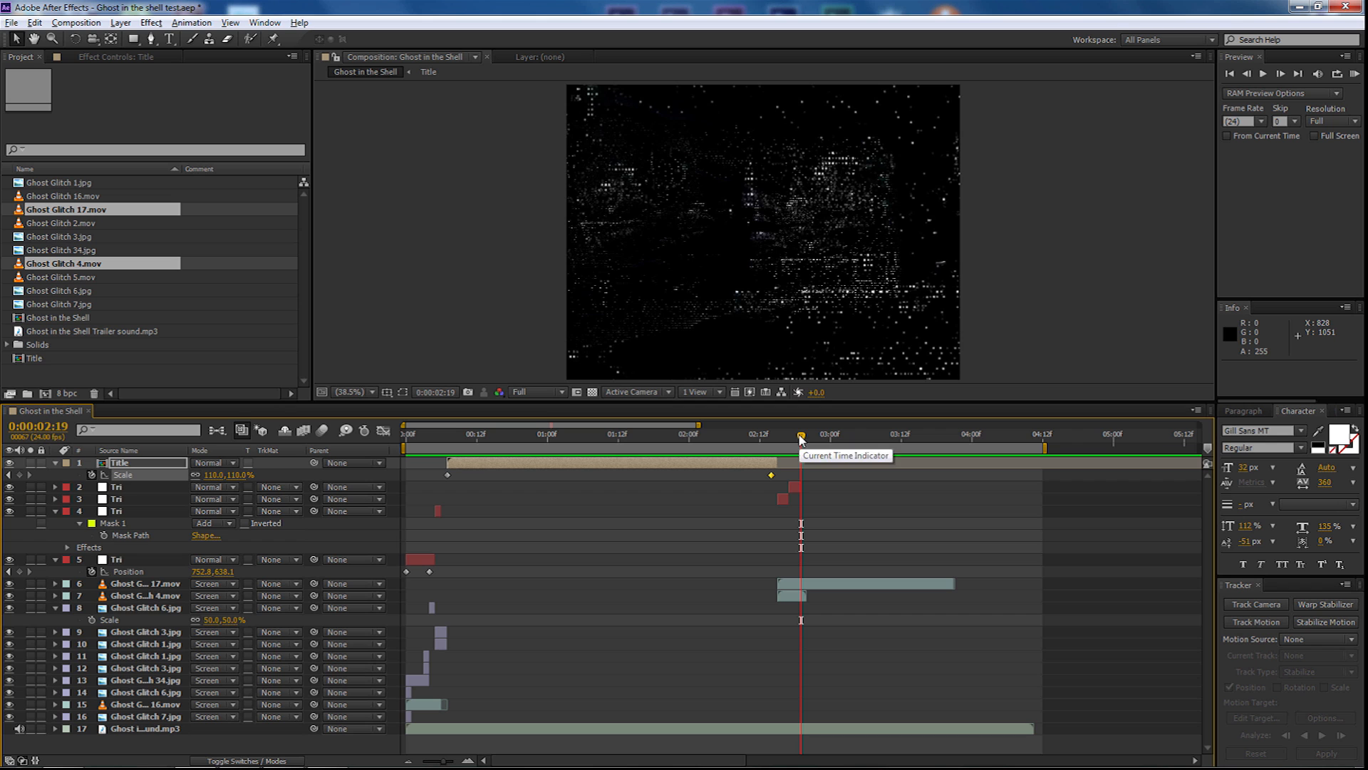
mouse_move(801, 437)
mouse_down()
mouse_move(782, 437)
mouse_move(801, 446)
mouse_up()
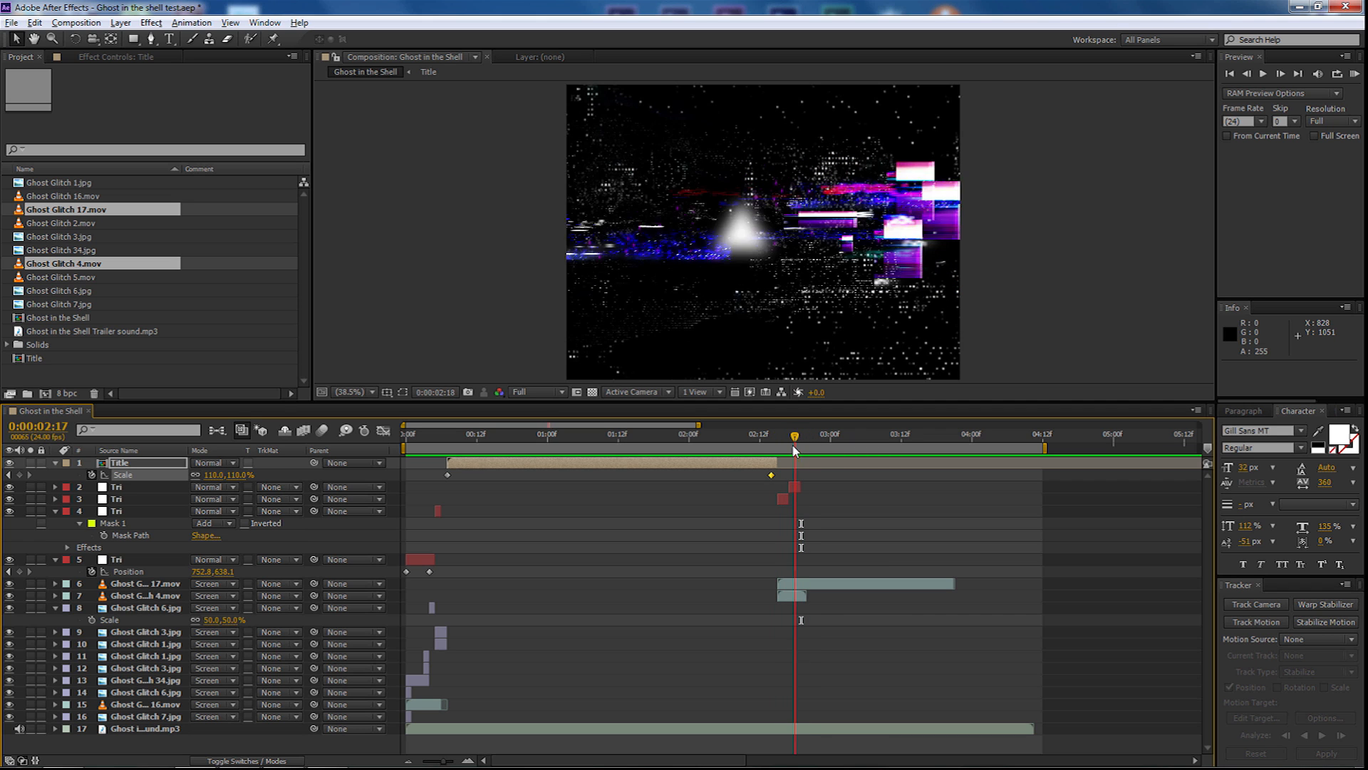
Add a paragraph text layer reading "COMING SOON" across the middle of the frame, with a font size of 108 px
click(169, 40)
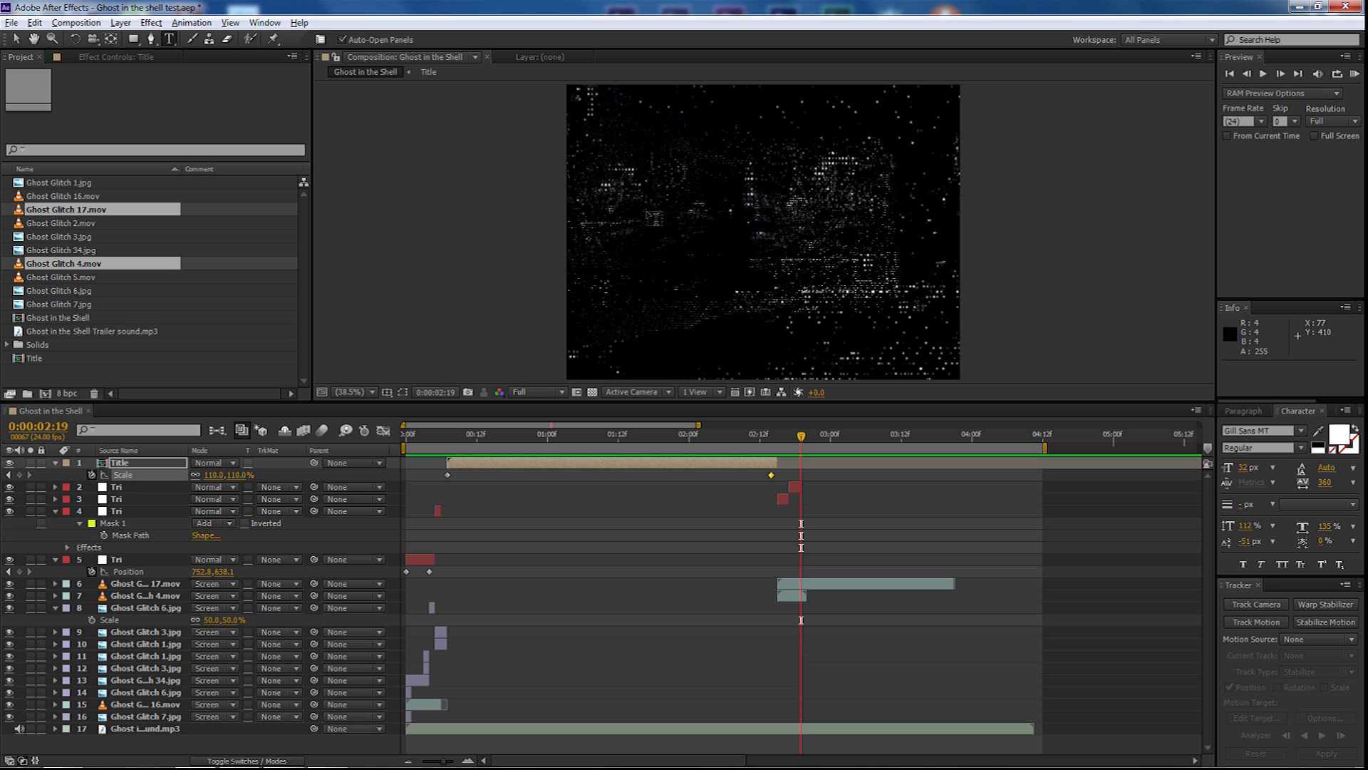
drag(586, 153, 925, 289)
text(CO)
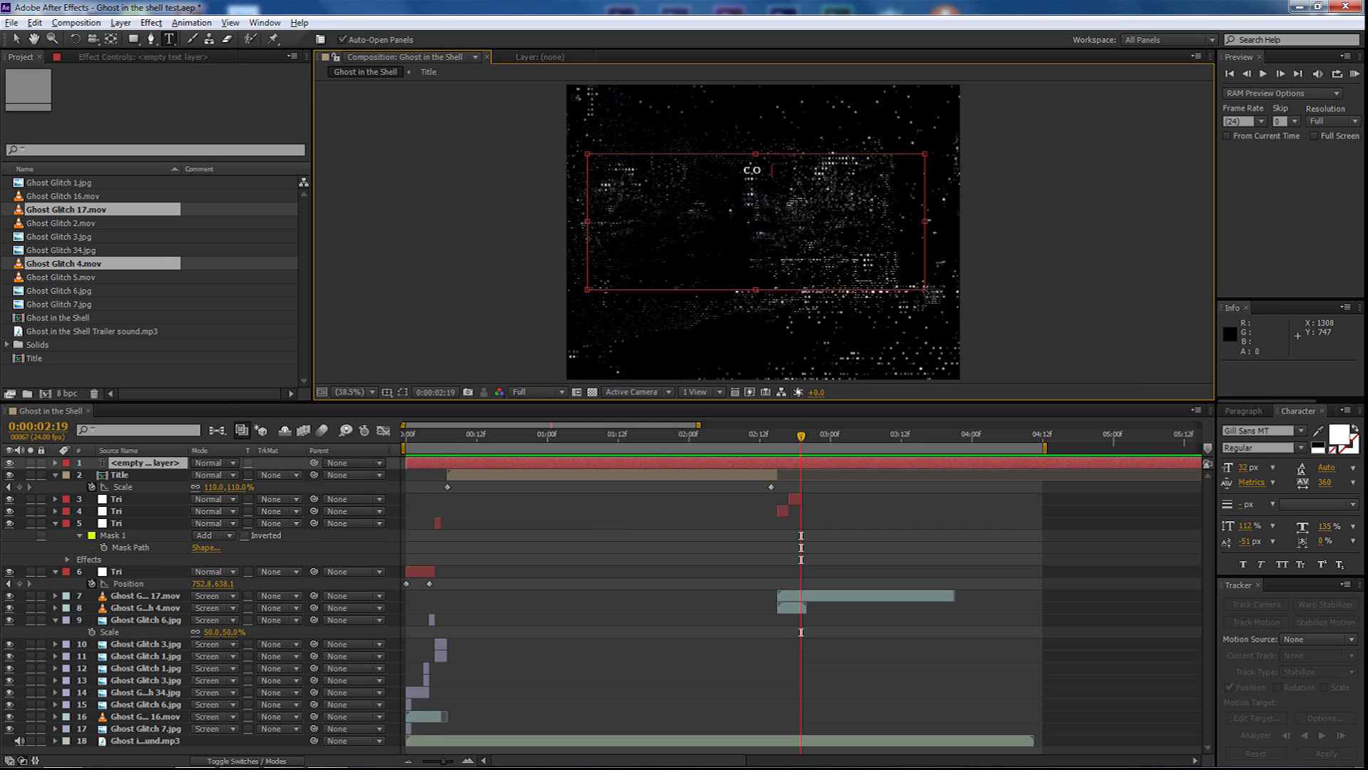
text(MING )
text(SOON)
key(ctrl+a)
click(1249, 467)
text(108)
key(Return)
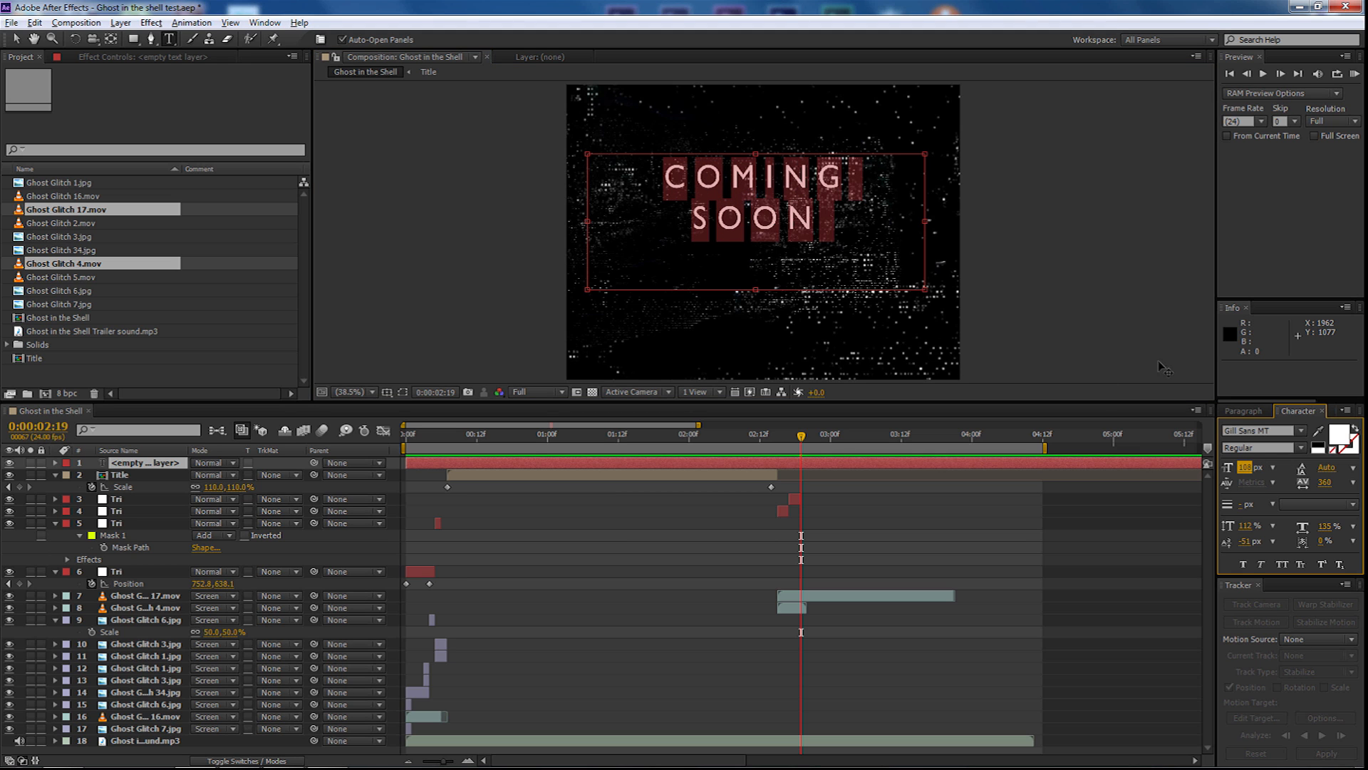
Shorten the text box around COMING SOON and centre it in the frame, about 49 px right and 145 px down
drag(756, 290, 753, 251)
click(752, 251)
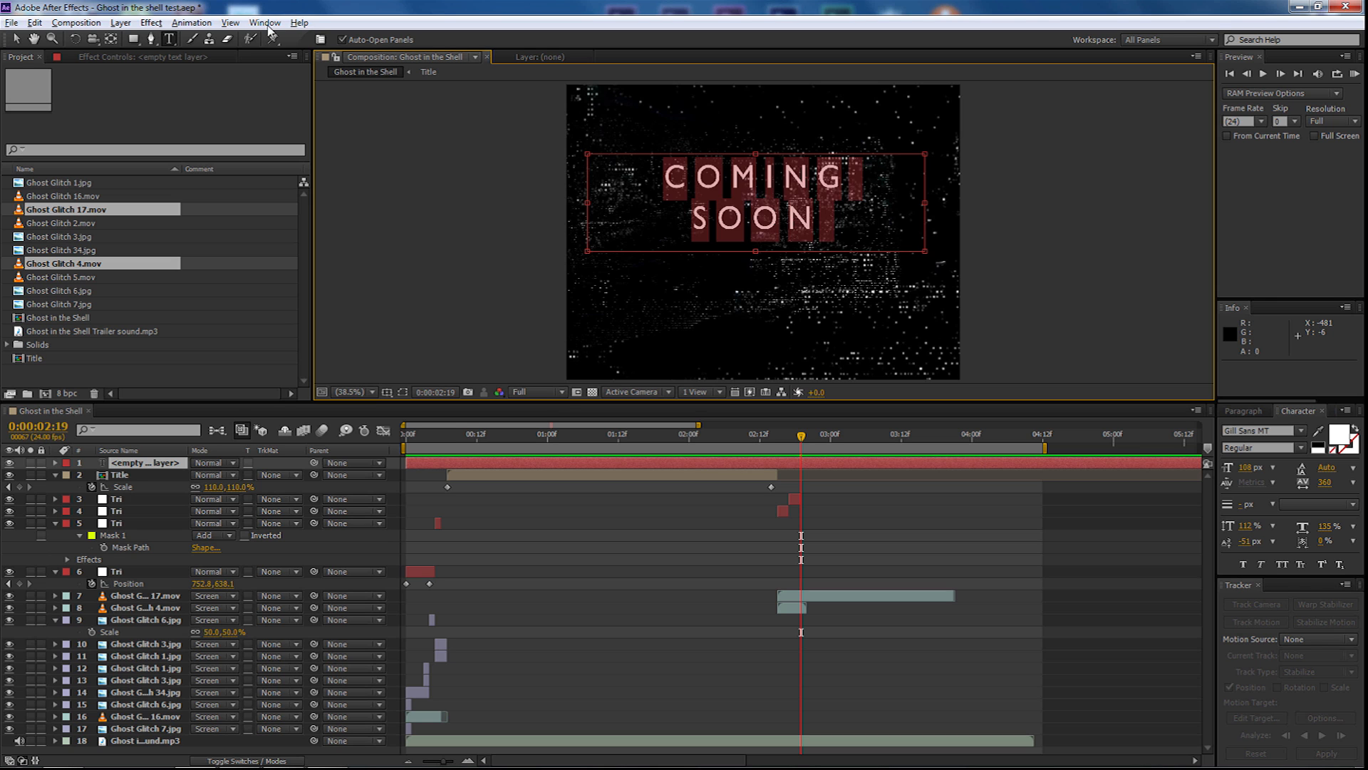
click(16, 39)
drag(793, 195, 804, 240)
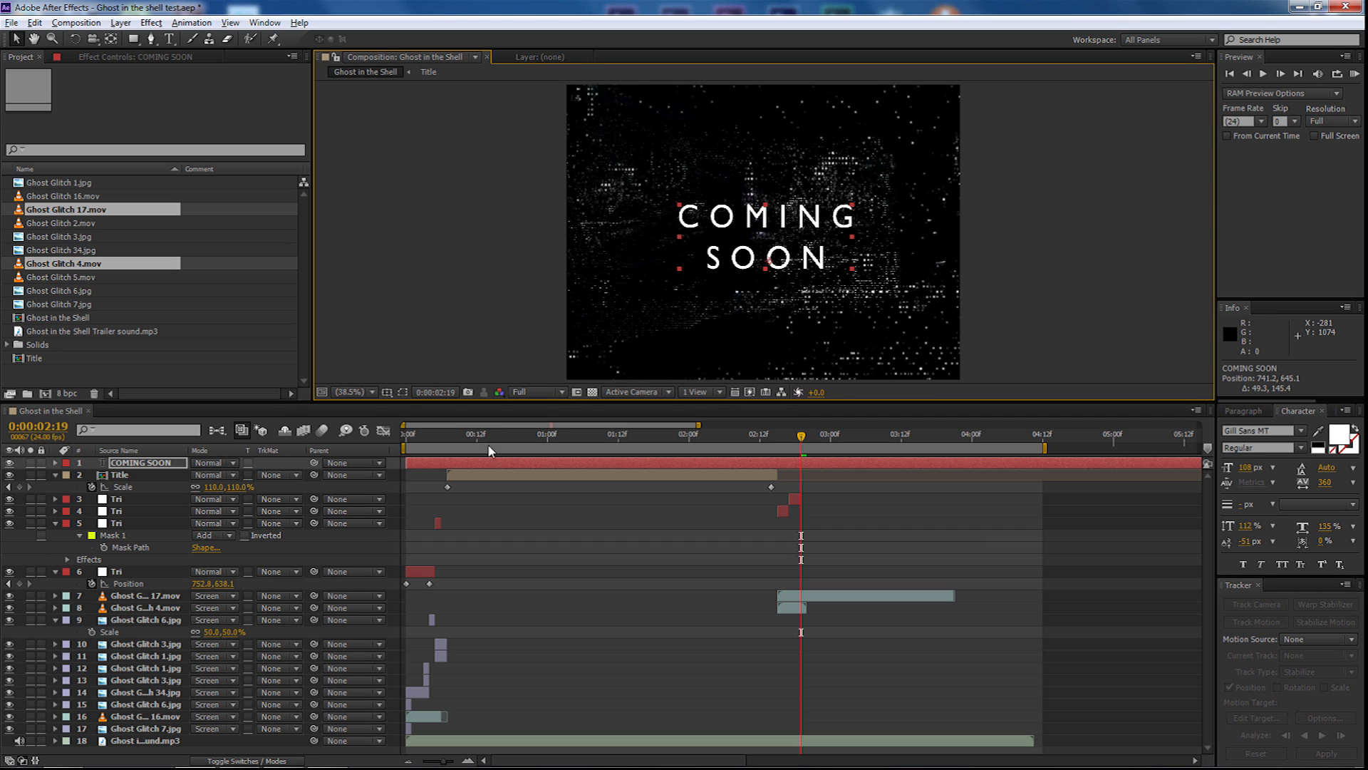
Start the COMING SOON layer at 0:00:02:19, keyframe its scale from 100% there to 105% at 0:00:04:11, and preview it
drag(415, 464, 802, 458)
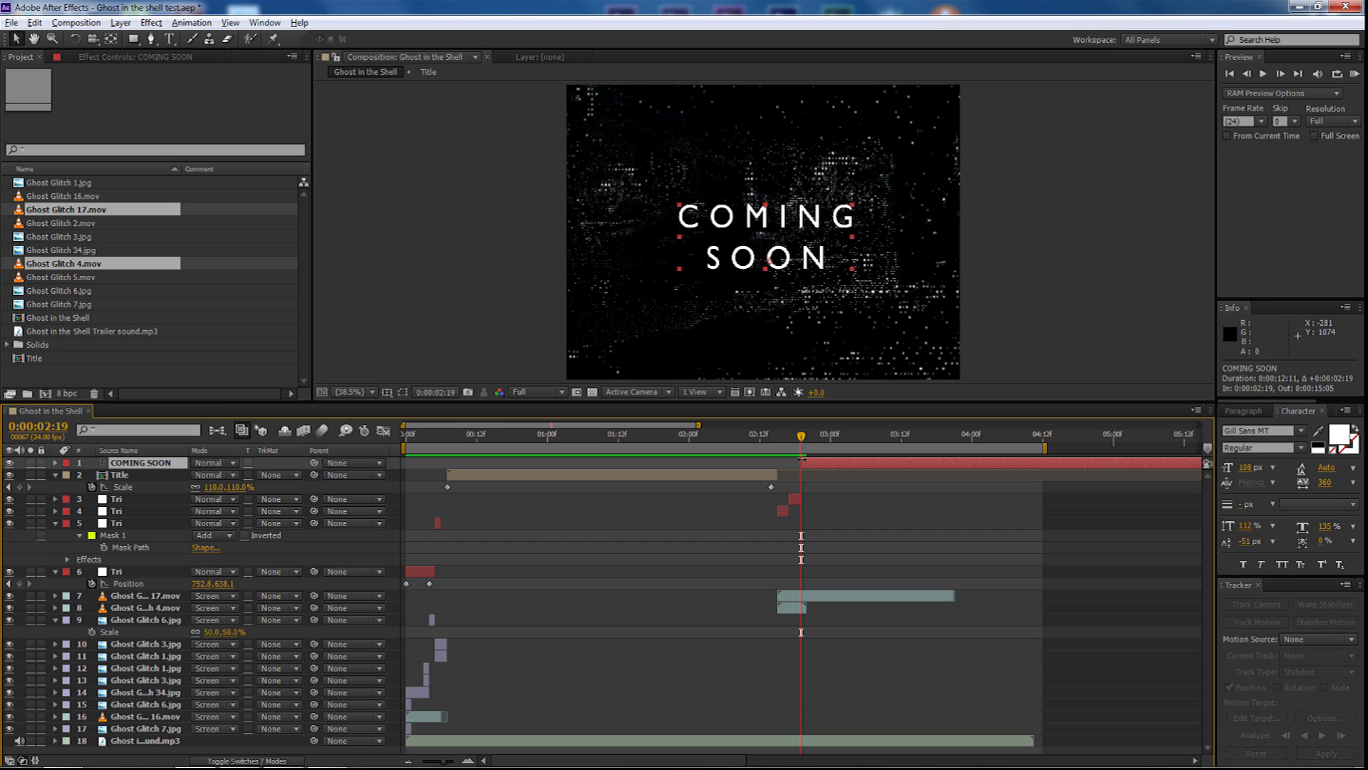
key(alt+shift+s)
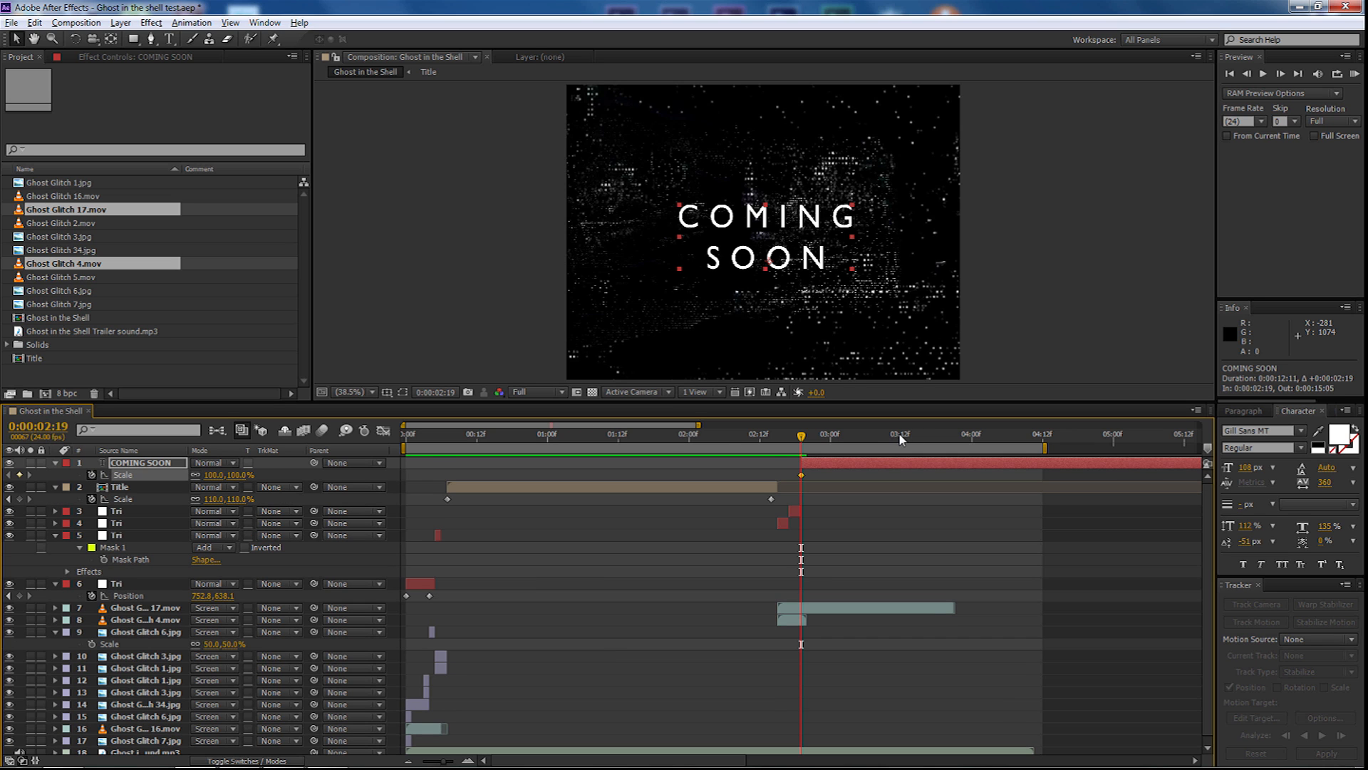
click(1037, 437)
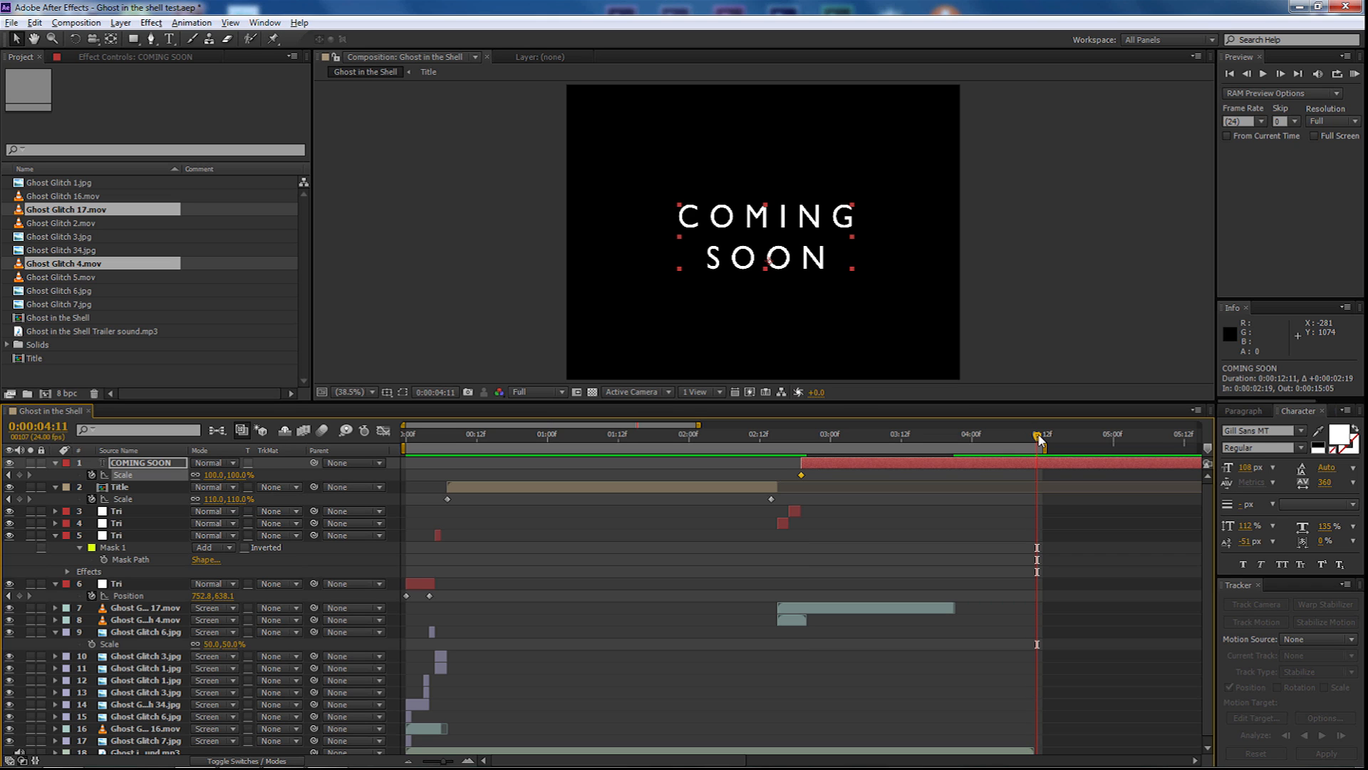
click(237, 475)
click(328, 470)
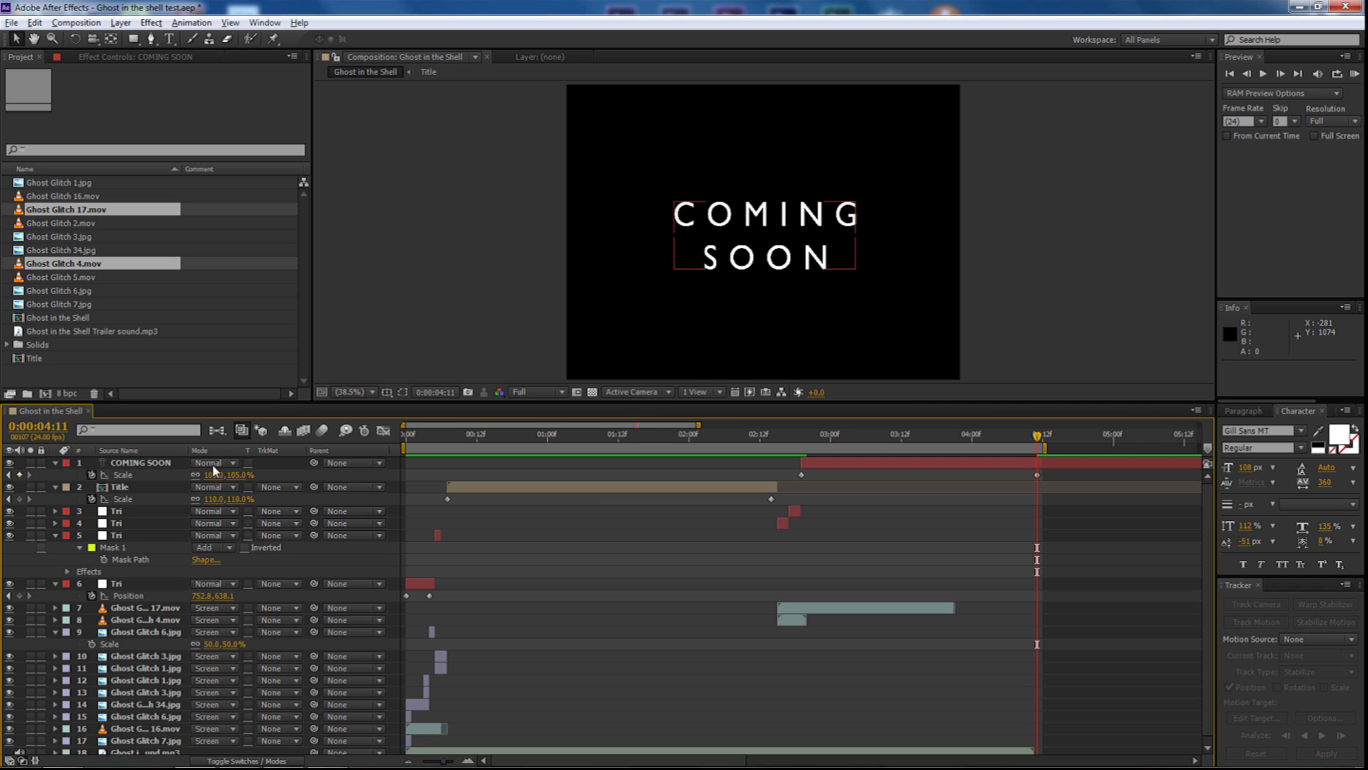
key(space)
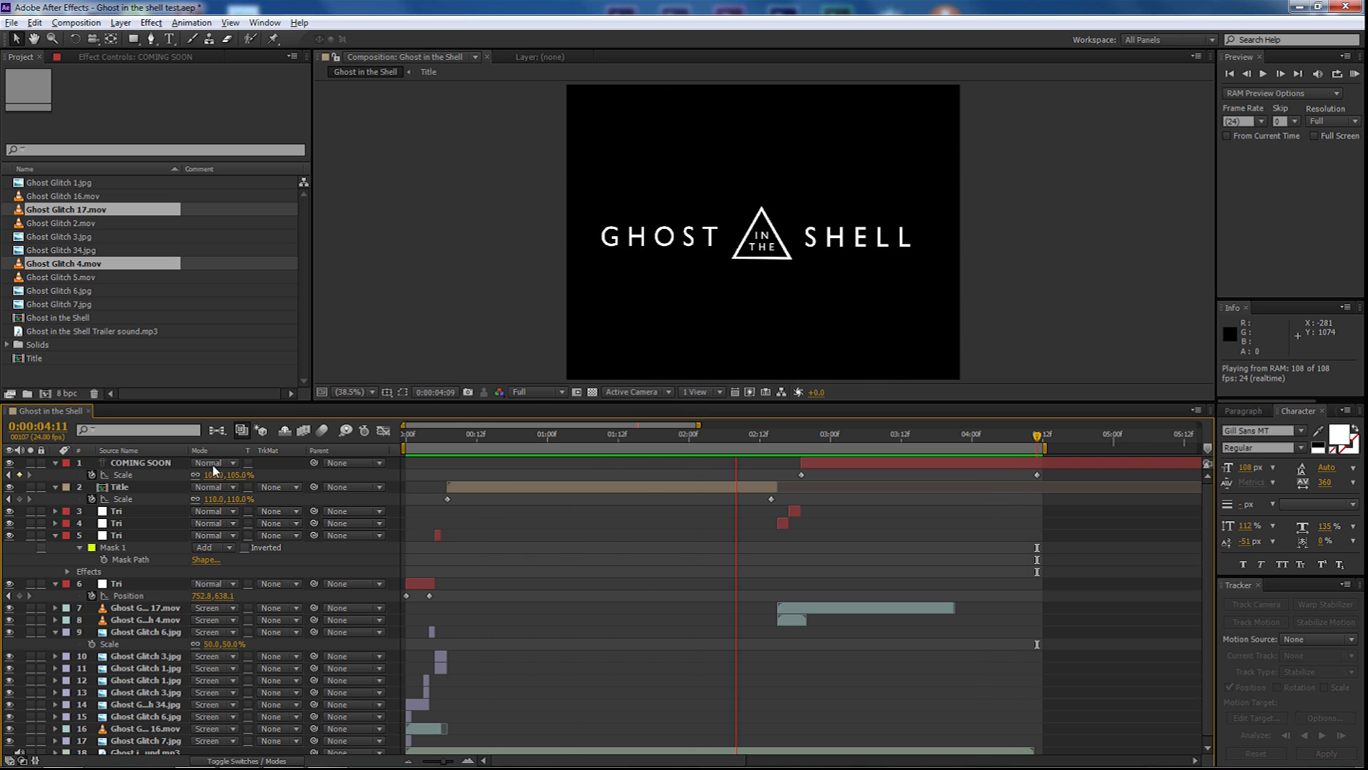
key(space)
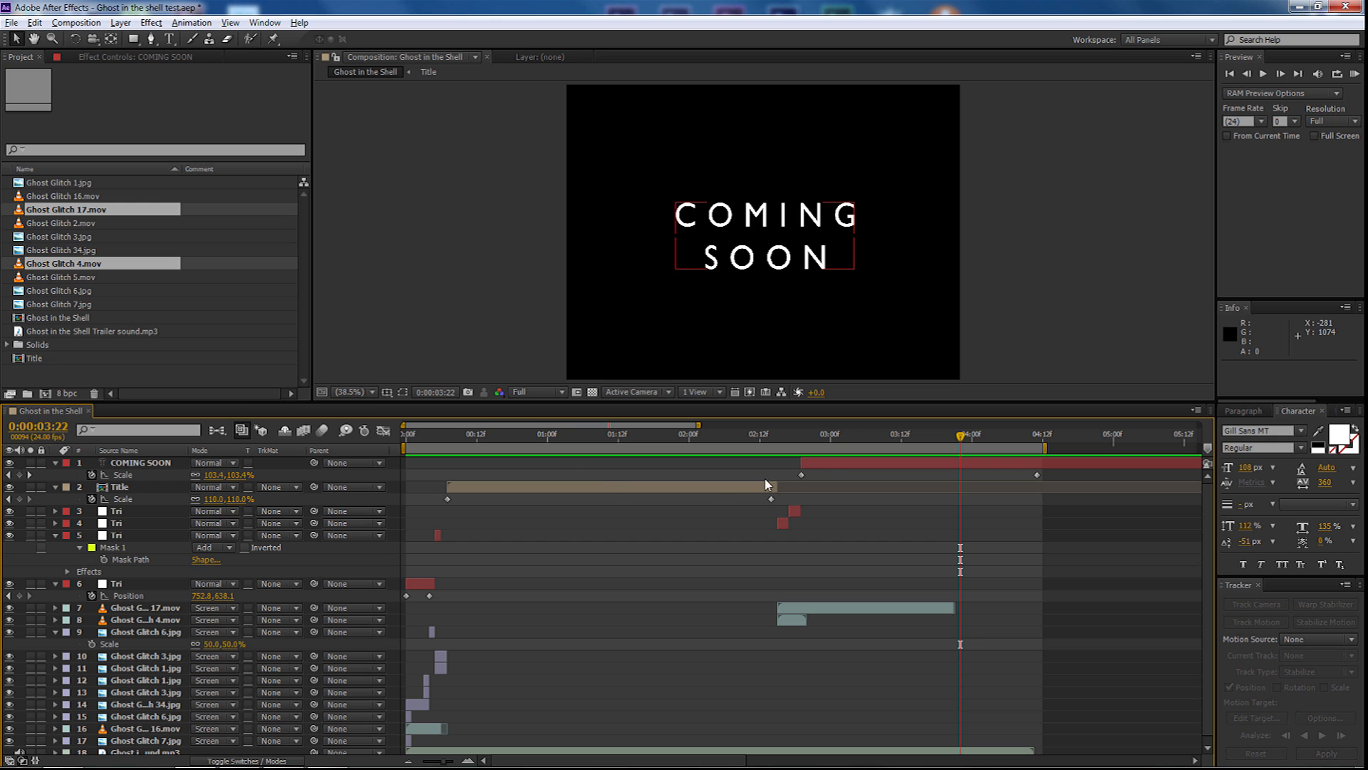
Apply the Displacement Map effect to the COMING SOON layer and set its maximum horizontal and vertical displacement to 0
click(825, 465)
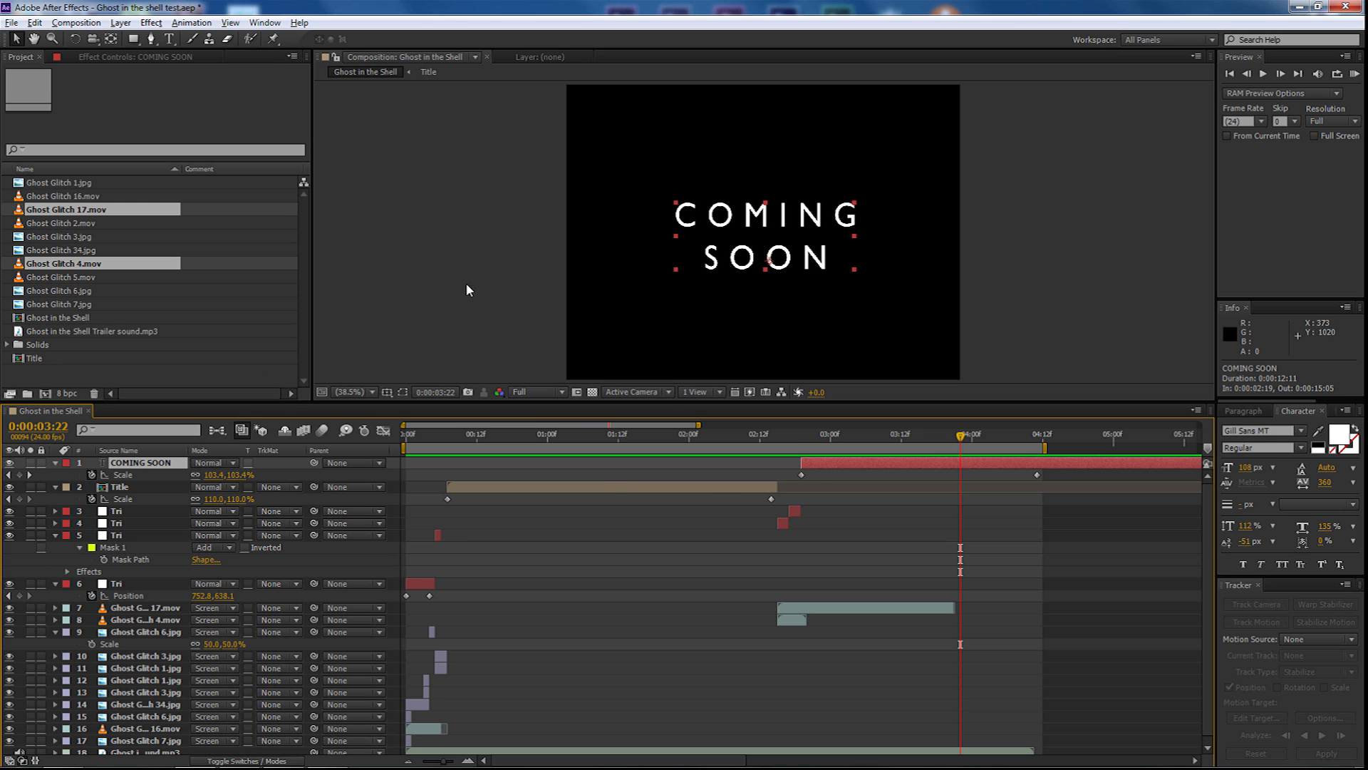
click(151, 23)
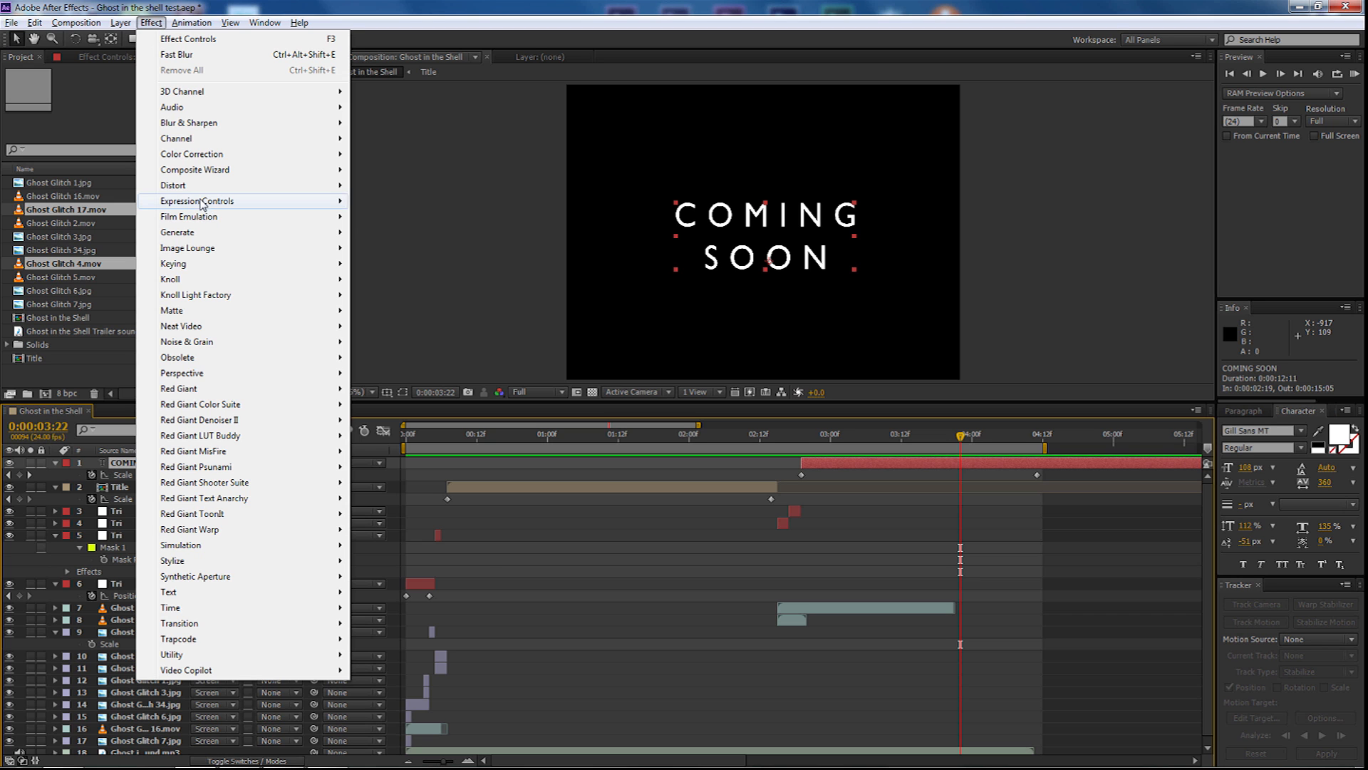
mouse_move(209, 238)
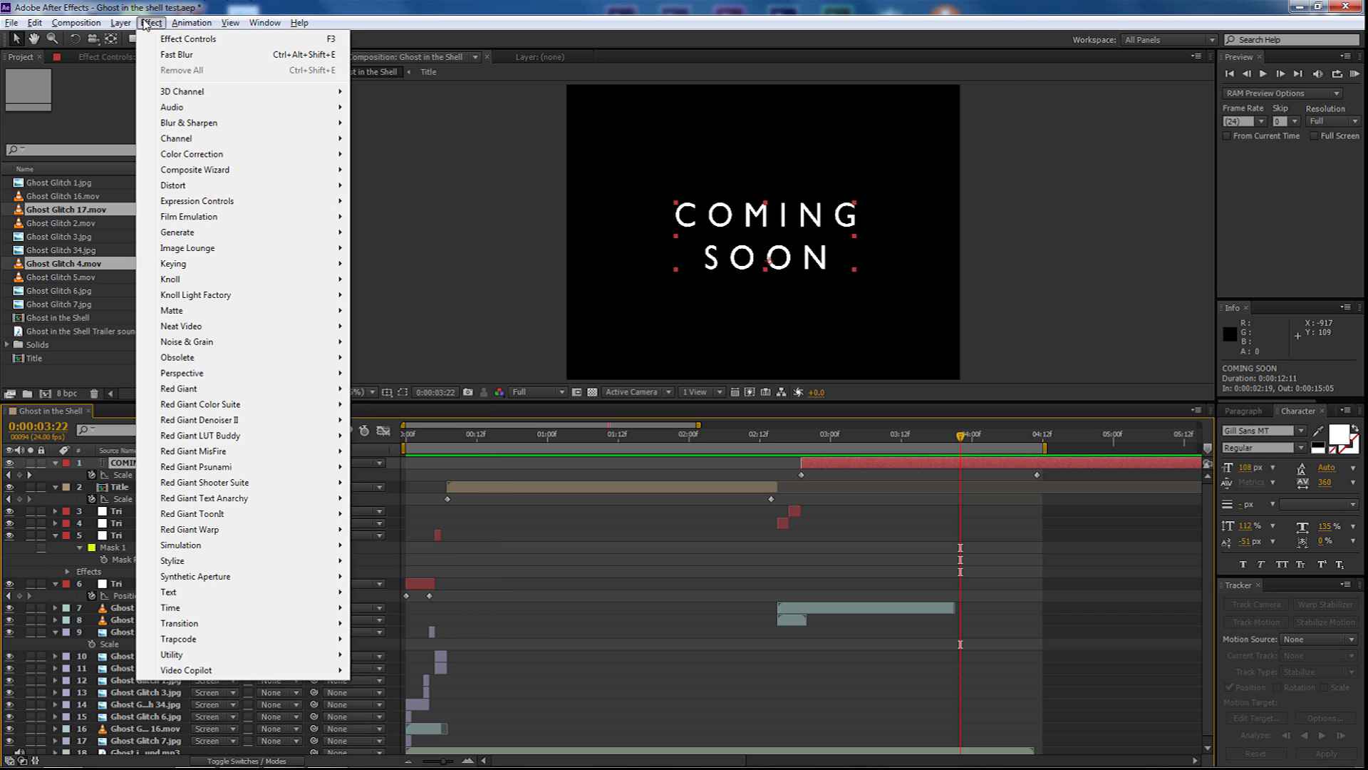
mouse_move(206, 185)
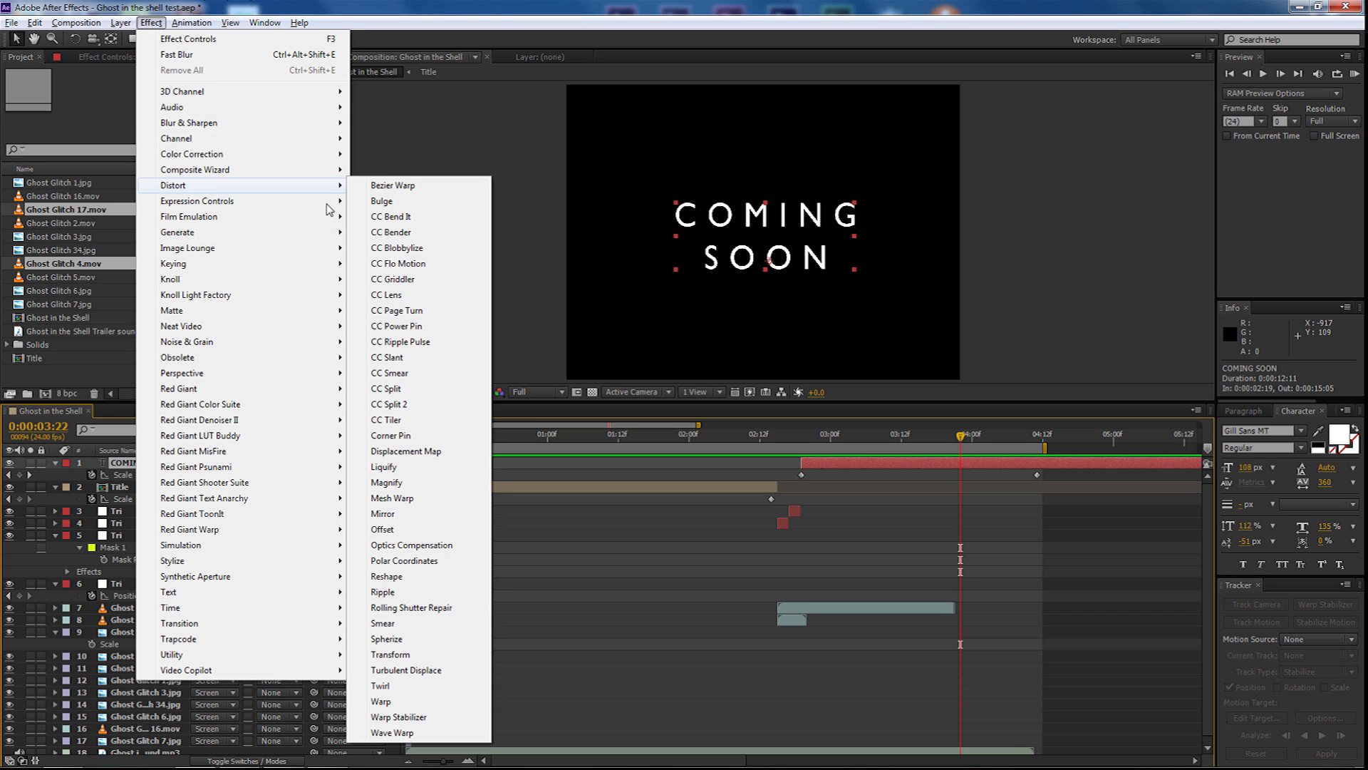
click(409, 451)
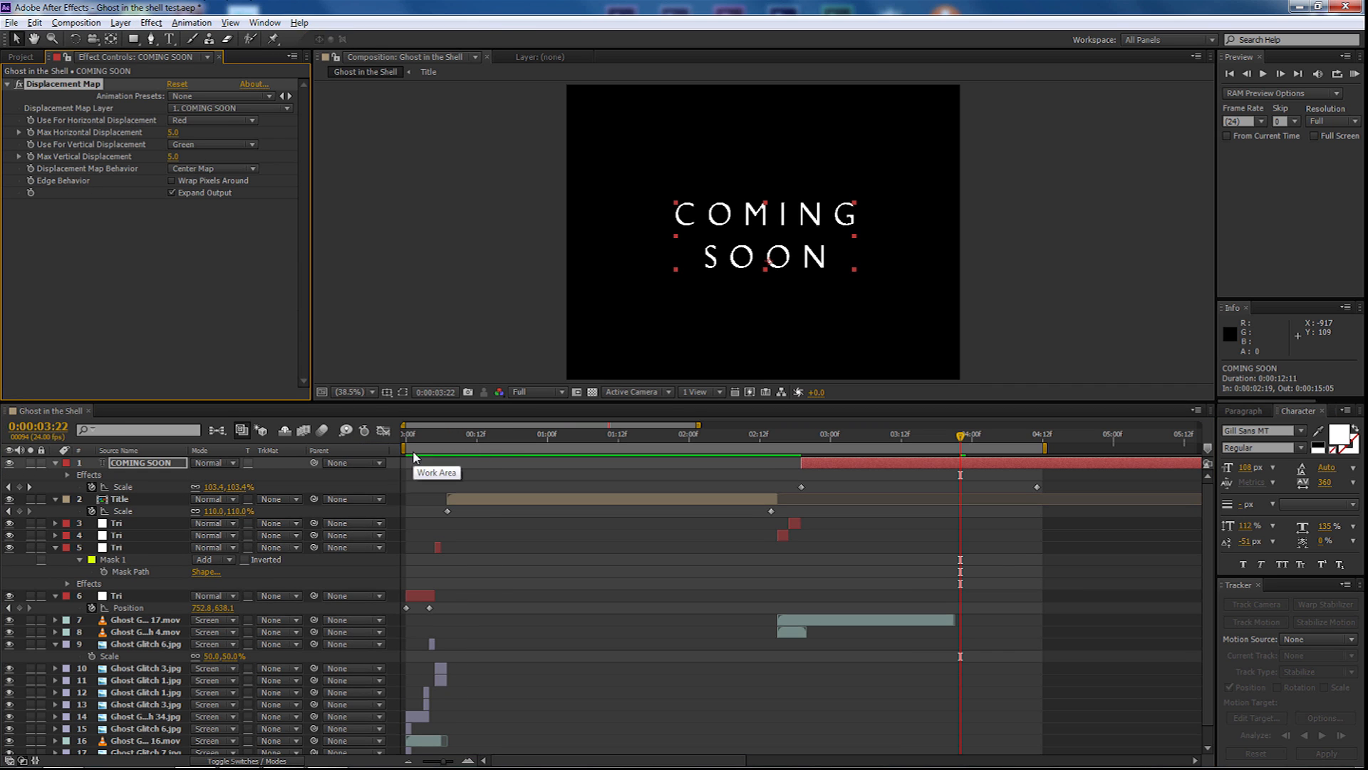
click(174, 132)
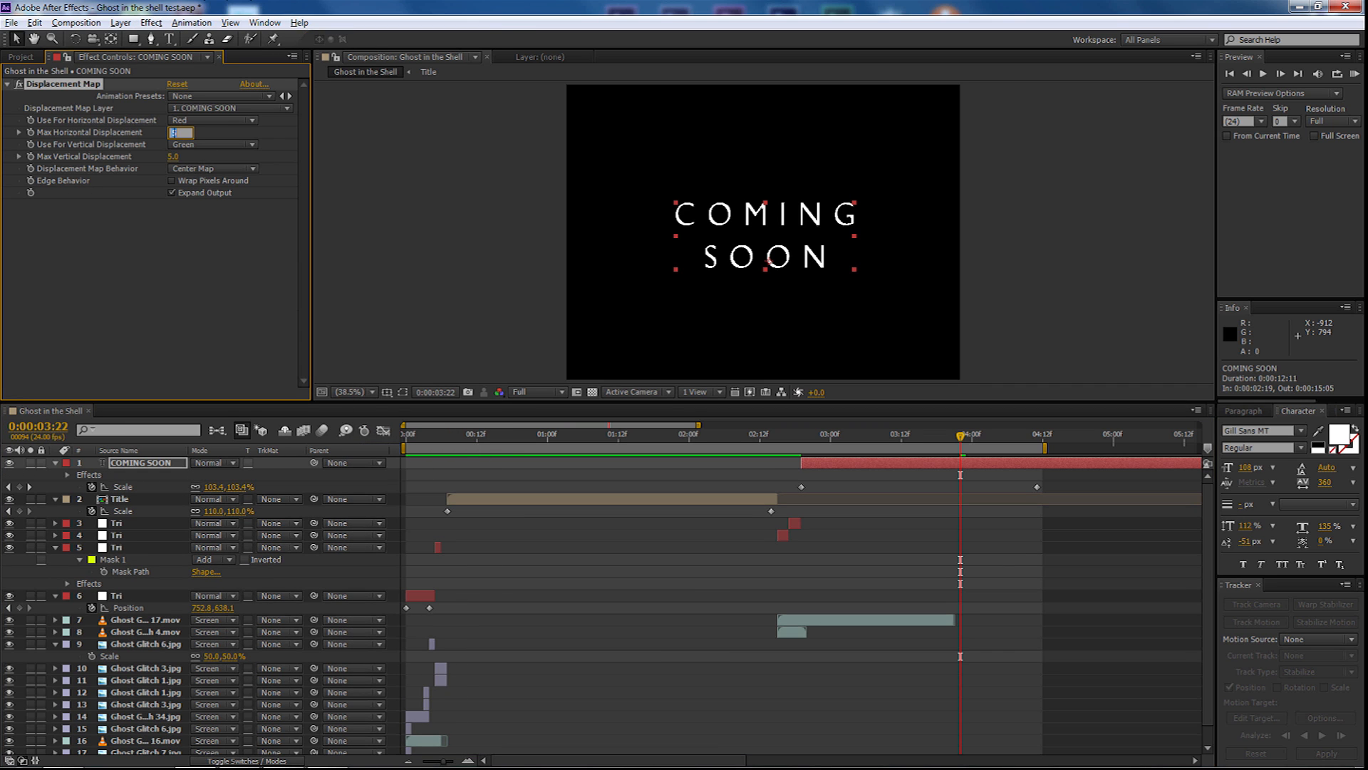
text(0)
click(178, 156)
click(201, 234)
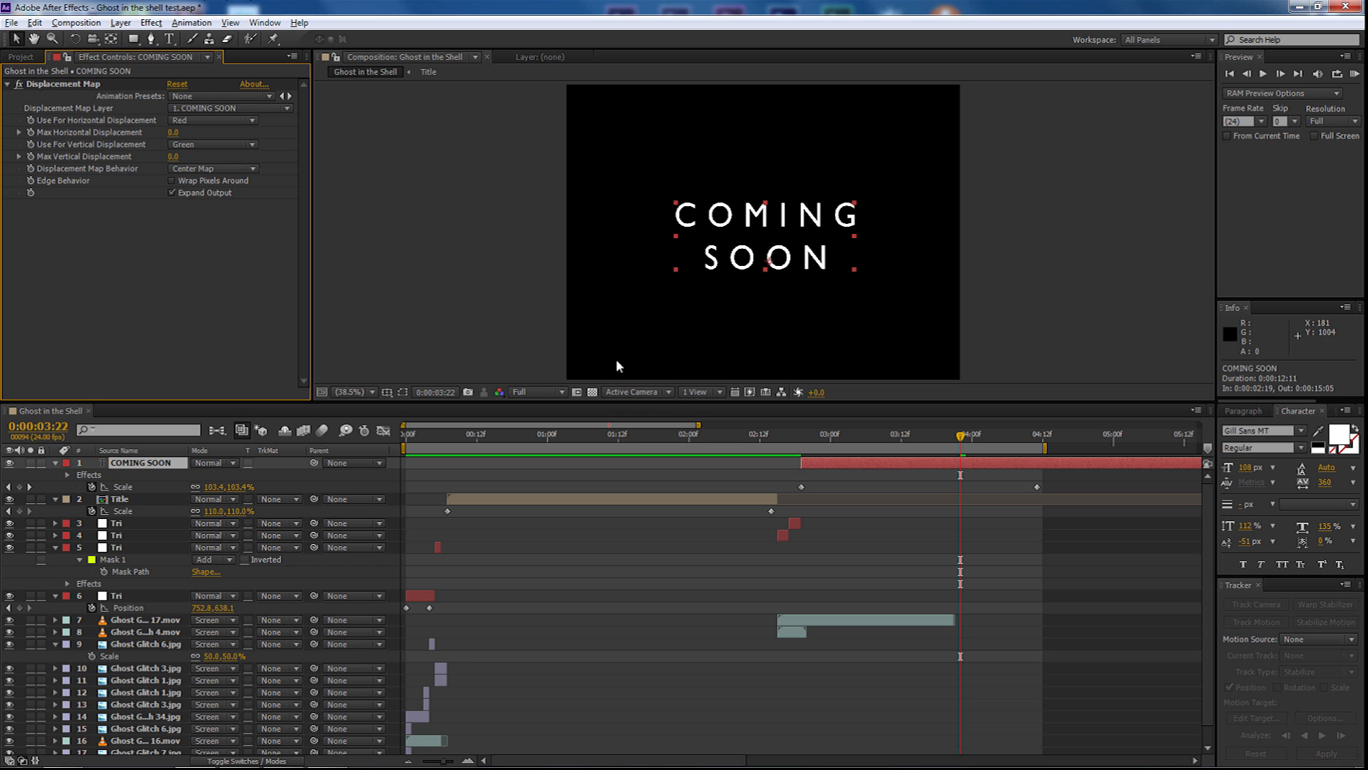
Keyframe both maximum displacements of COMING SOON at 0 on 0:00:02:19 and at 5 two frames further on
click(802, 446)
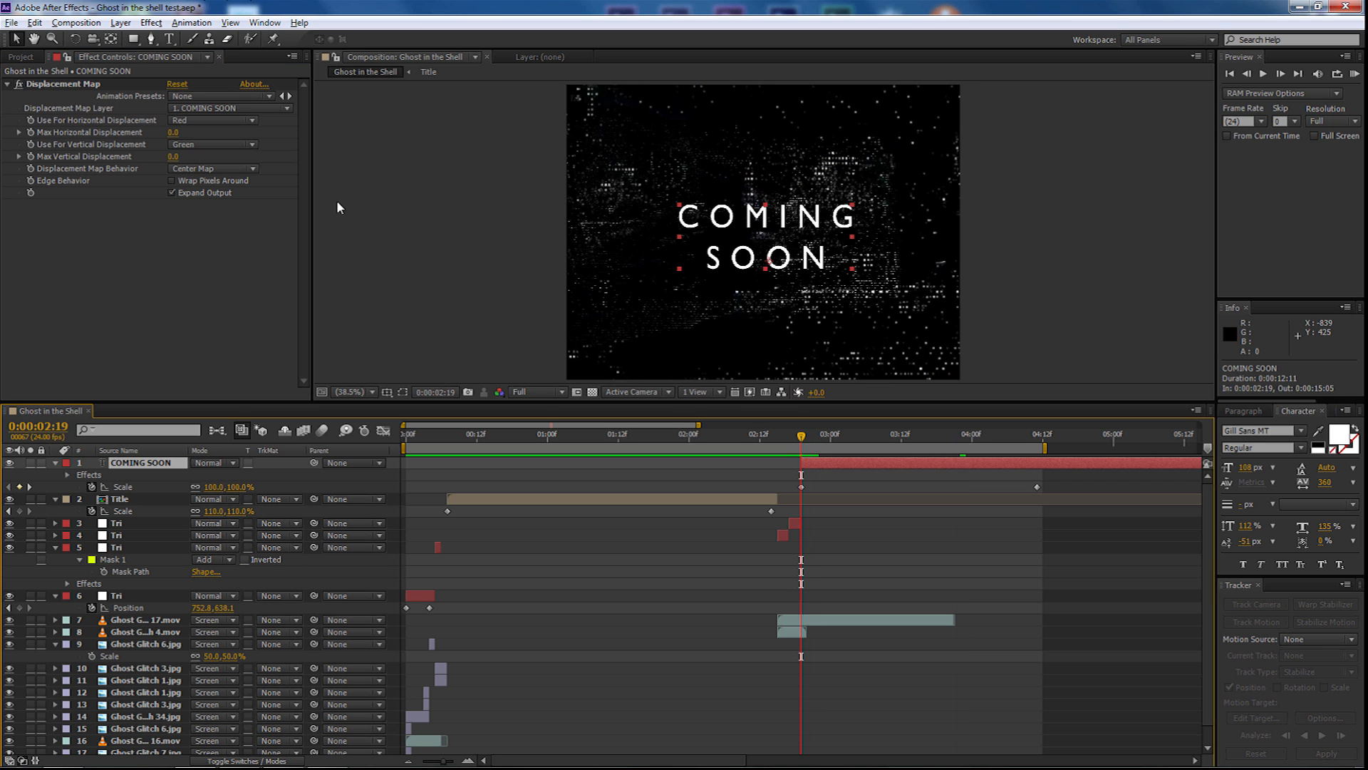
click(31, 134)
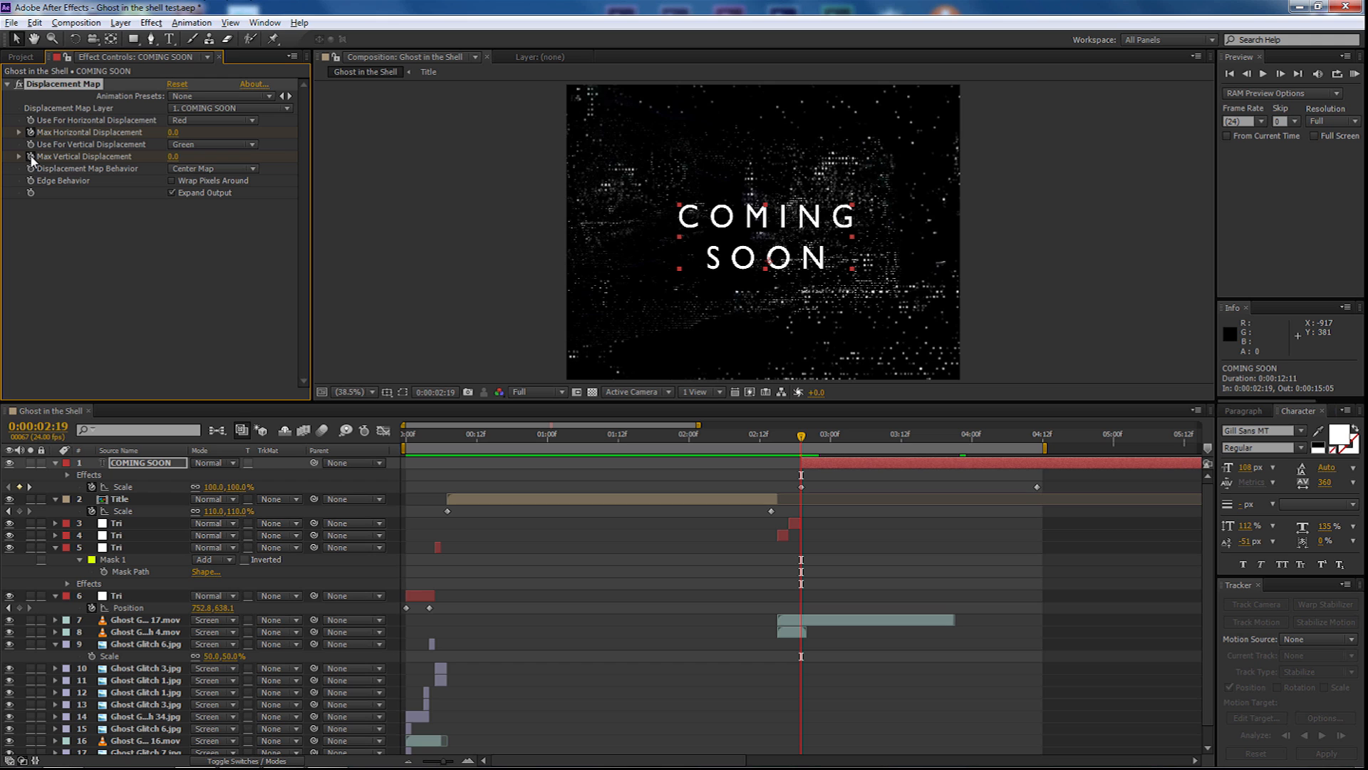
key(Page_Down)
key(Page_Down)
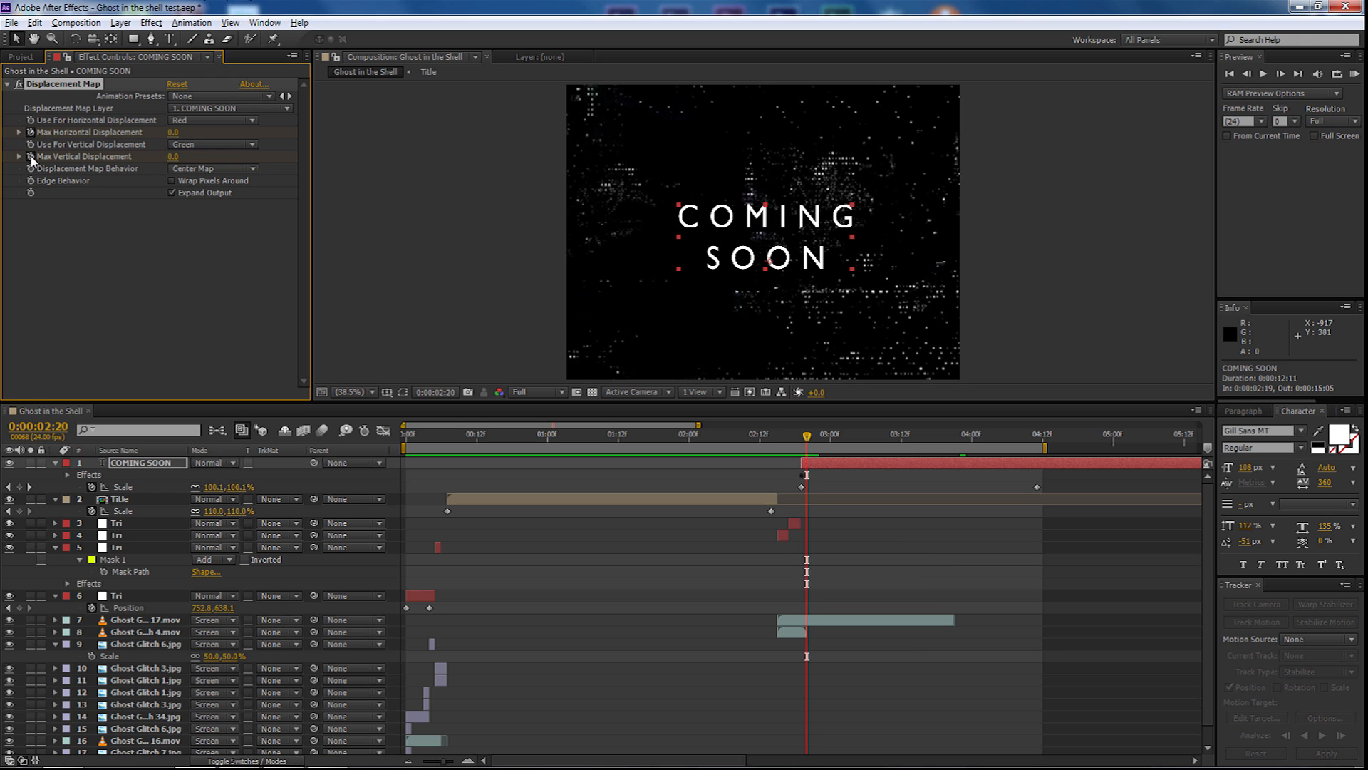
drag(173, 134, 171, 157)
At 0:00:02:23, keyframe the maximum vertical displacement of COMING SOON at about -16 and the horizontal at about -60
key(Page_Down)
key(Page_Down)
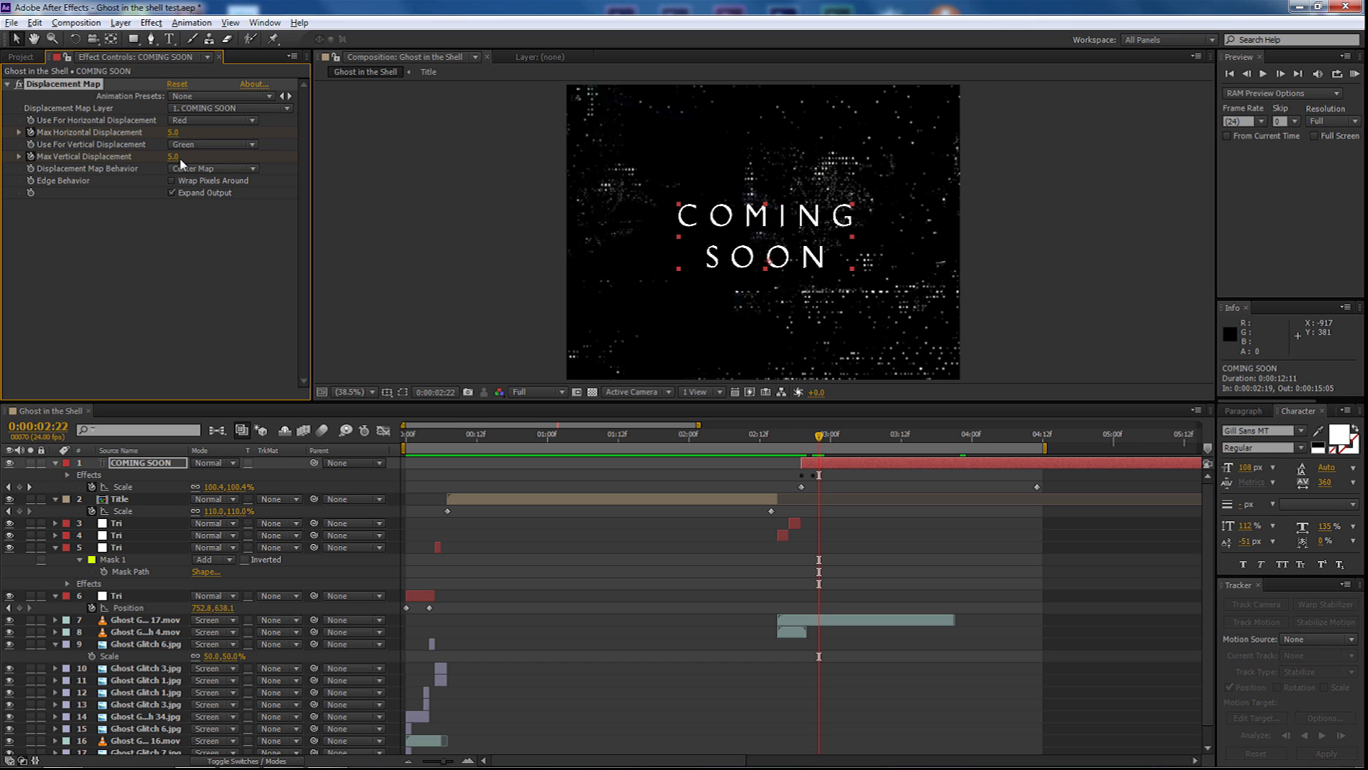
drag(175, 158, 161, 158)
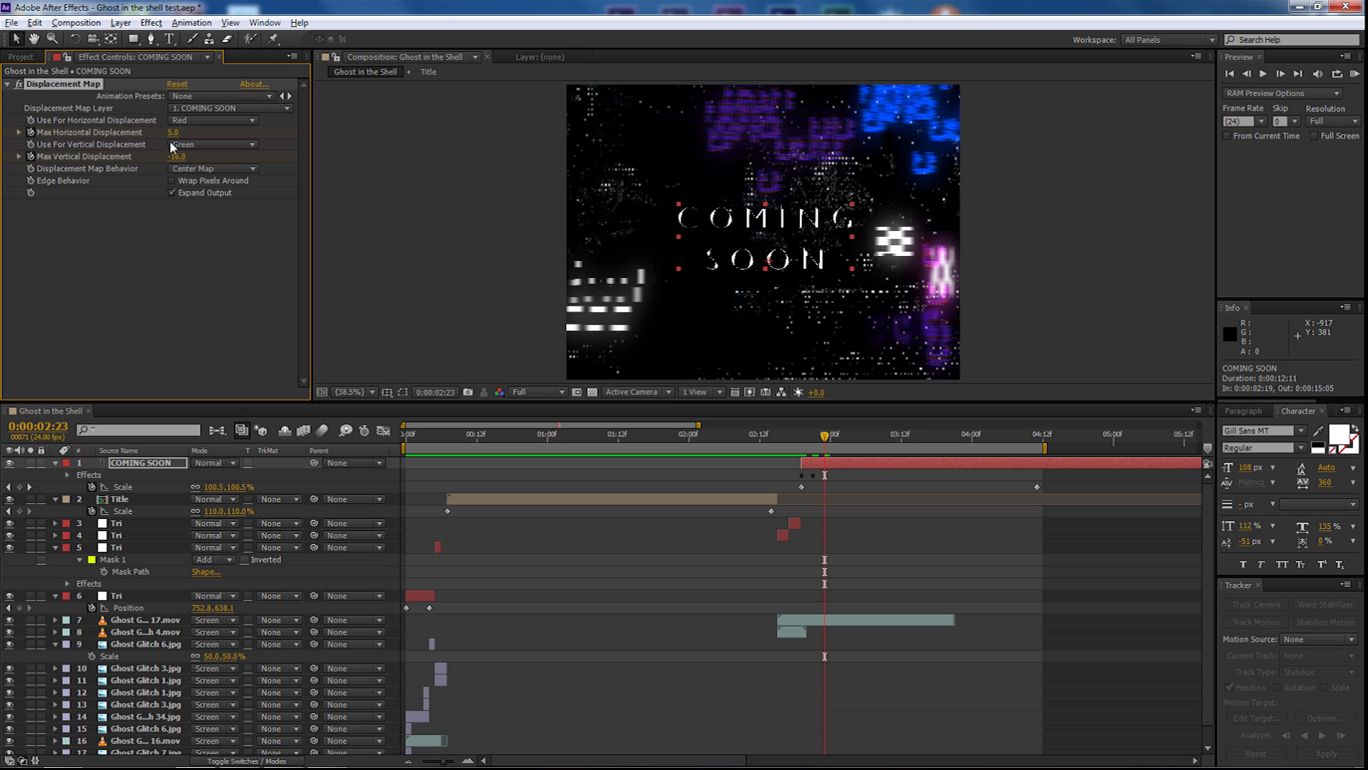
drag(173, 133, 135, 146)
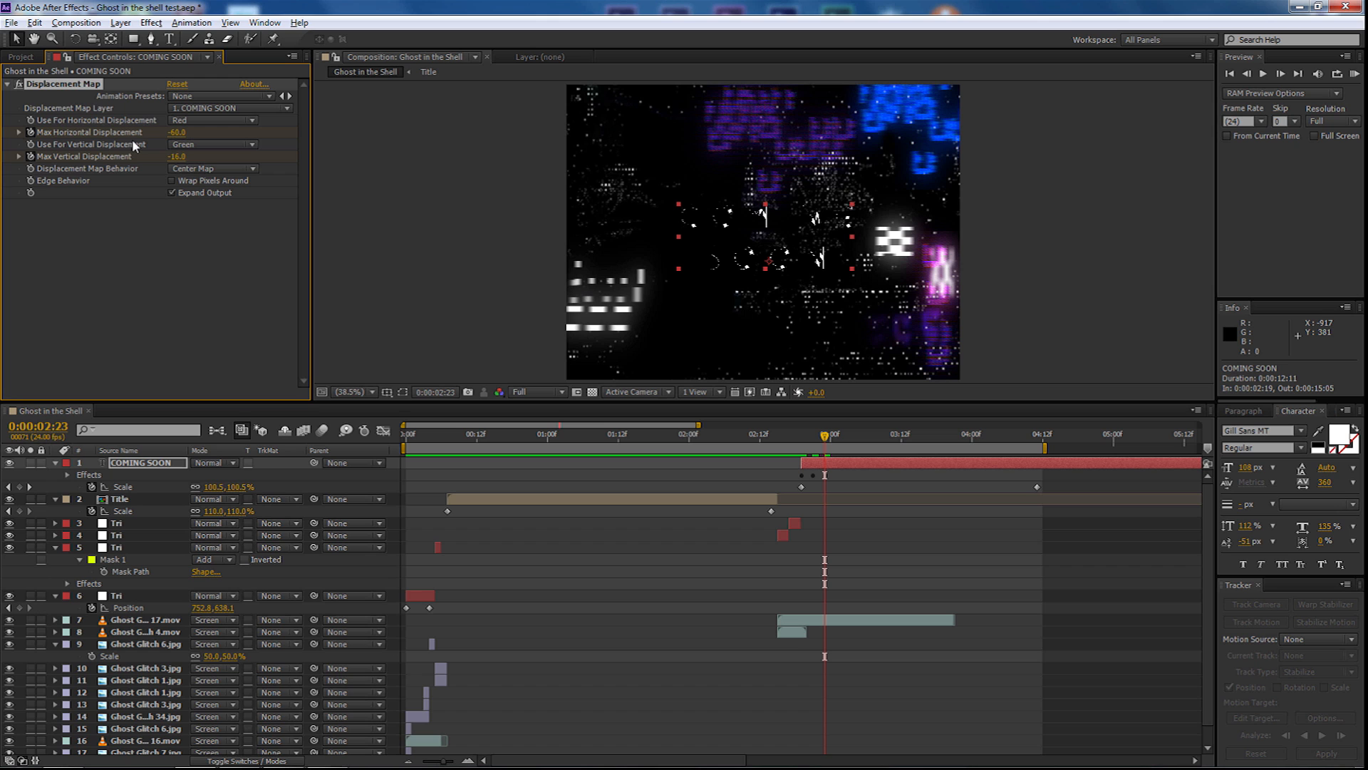
Return both maximum displacements of COMING SOON to 0 at 0:00:03:01 and preview the whole animation
key(Page_Down)
key(Page_Down)
click(178, 133)
text(0)
key(Tab)
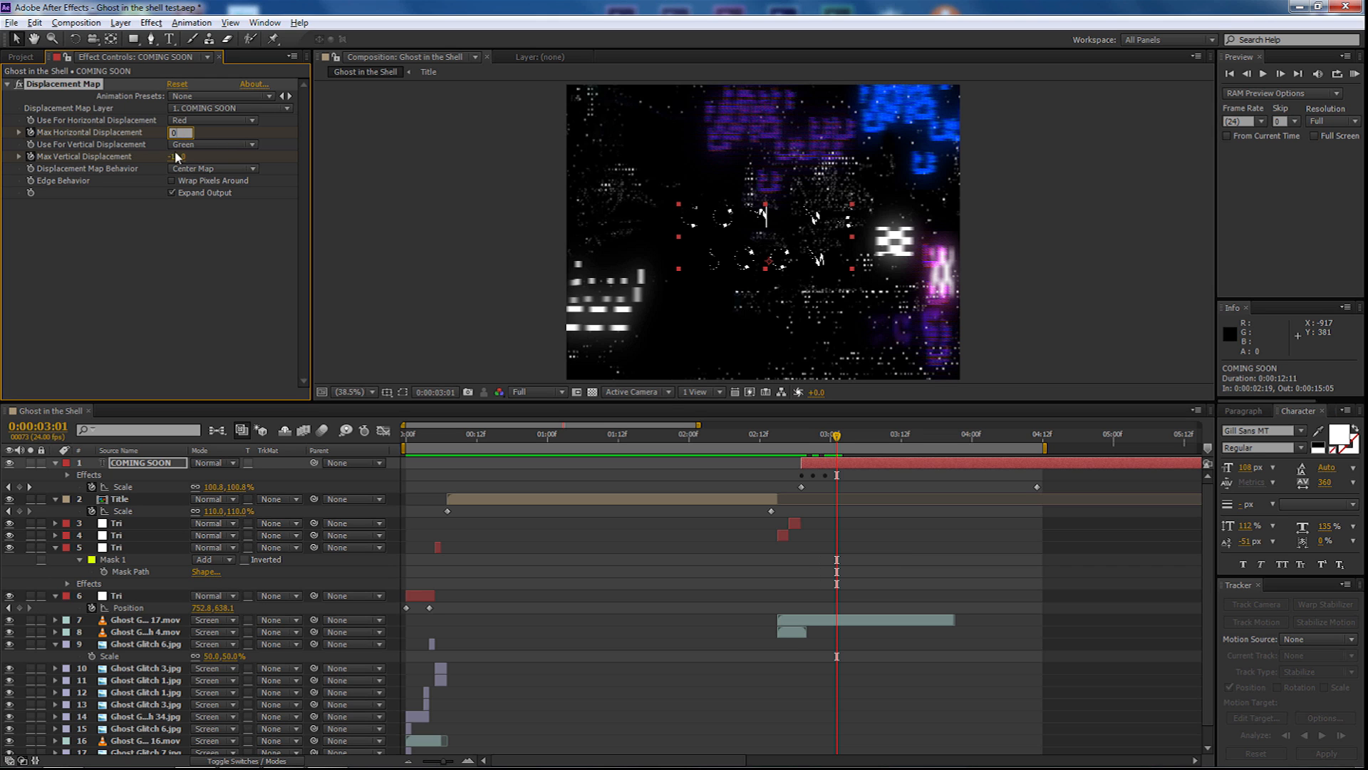
text(0)
key(Return)
click(204, 214)
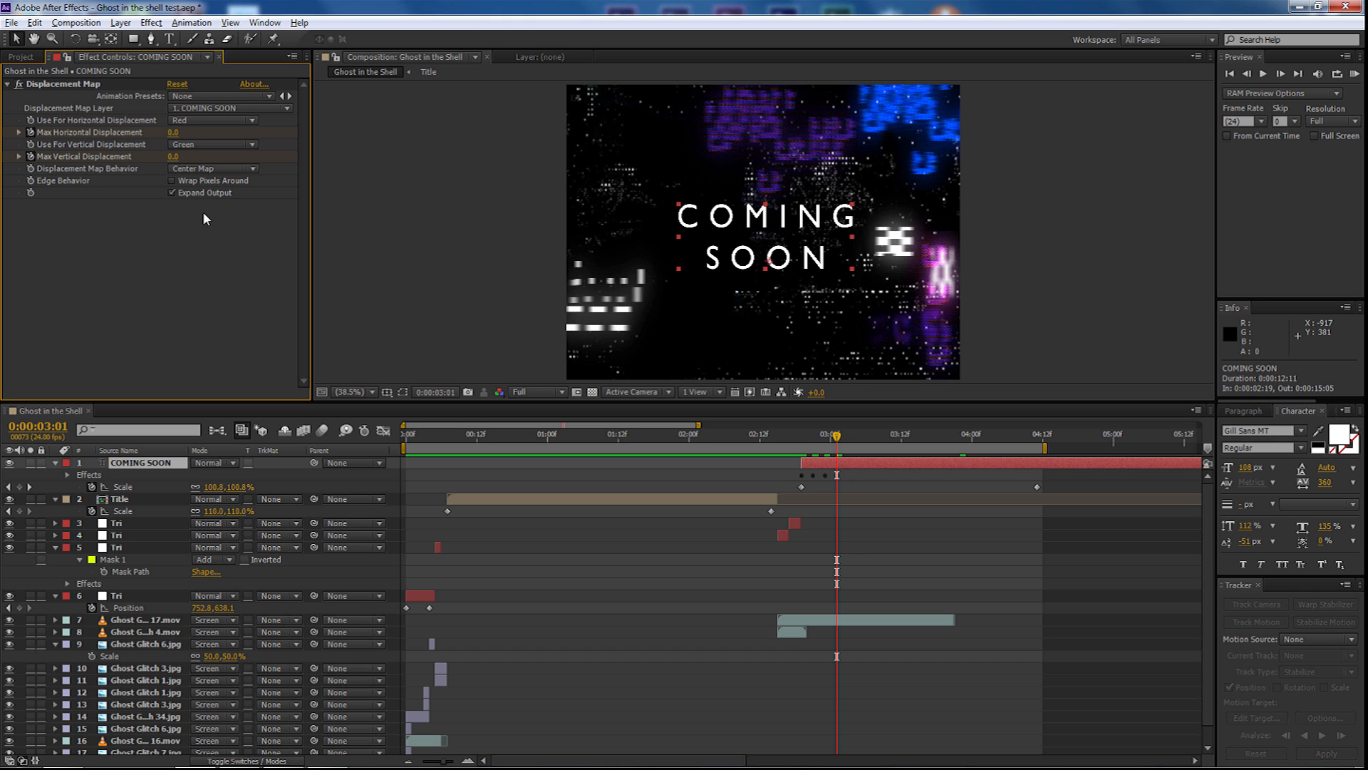
key(KP_0)
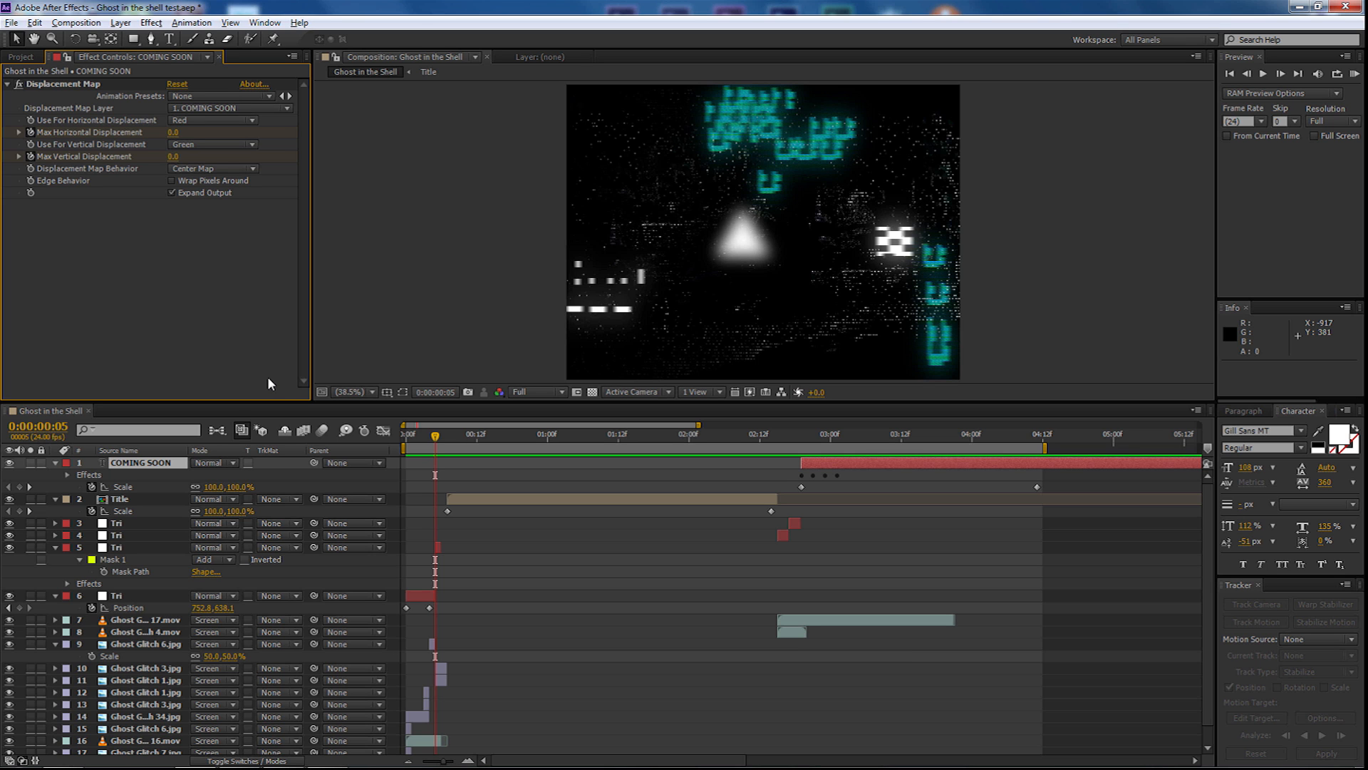
Add the Ghost in the Shell composition to the render queue and set its output to H.264 with audio included
click(11, 23)
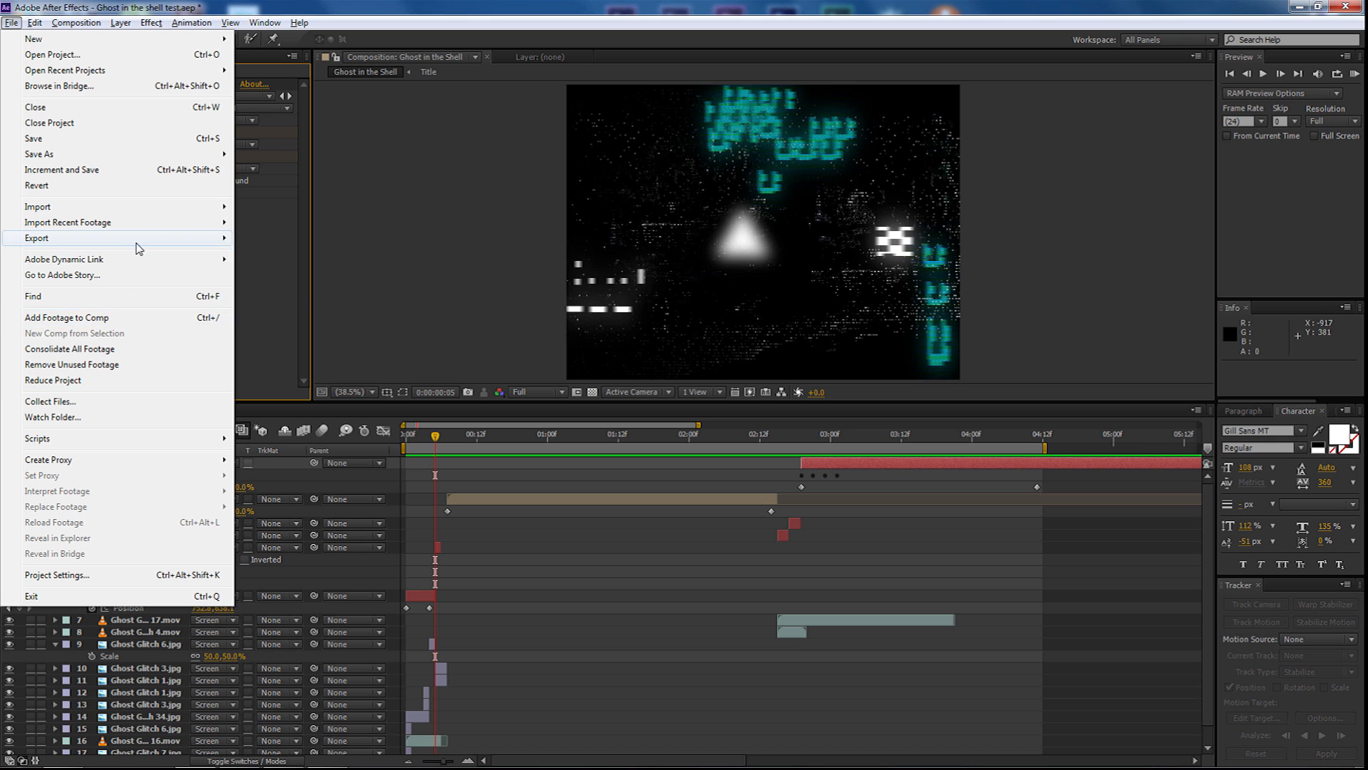
mouse_move(139, 245)
click(280, 240)
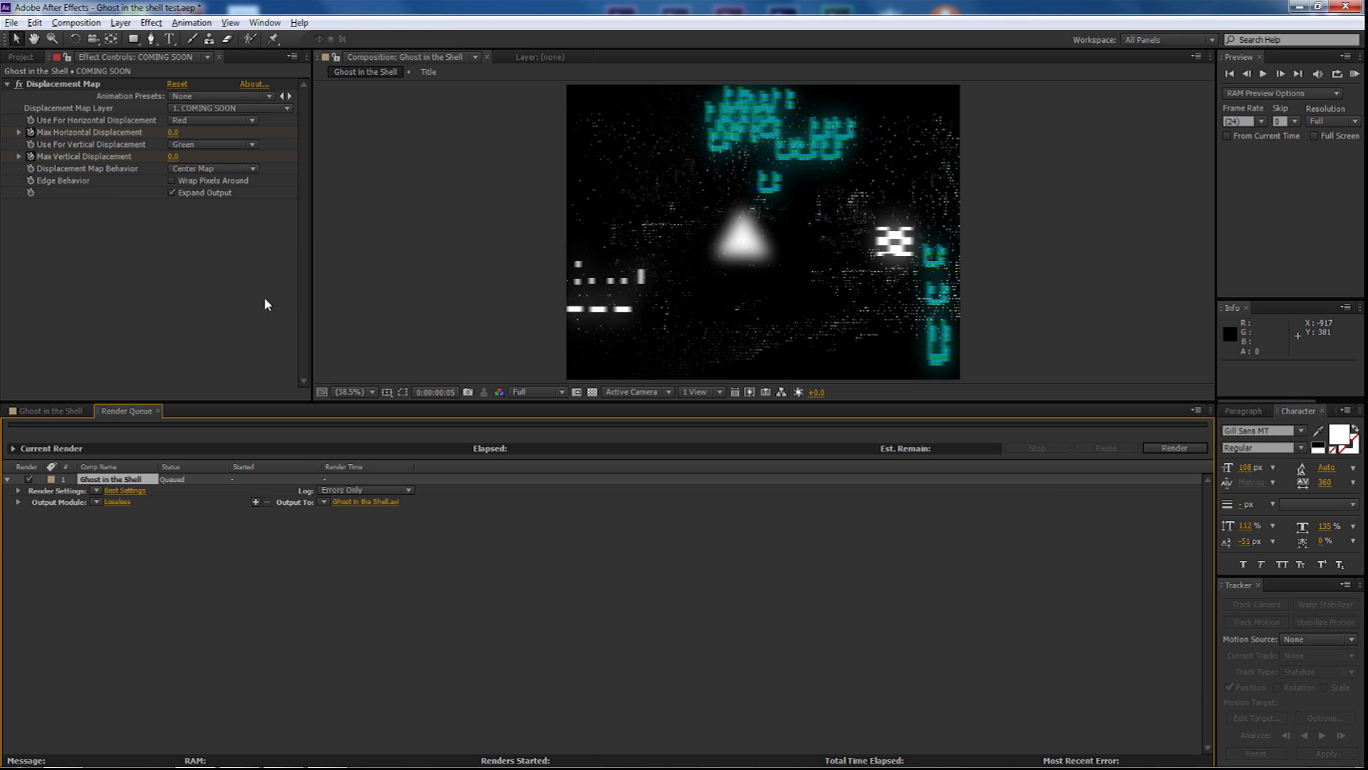
click(117, 502)
click(373, 201)
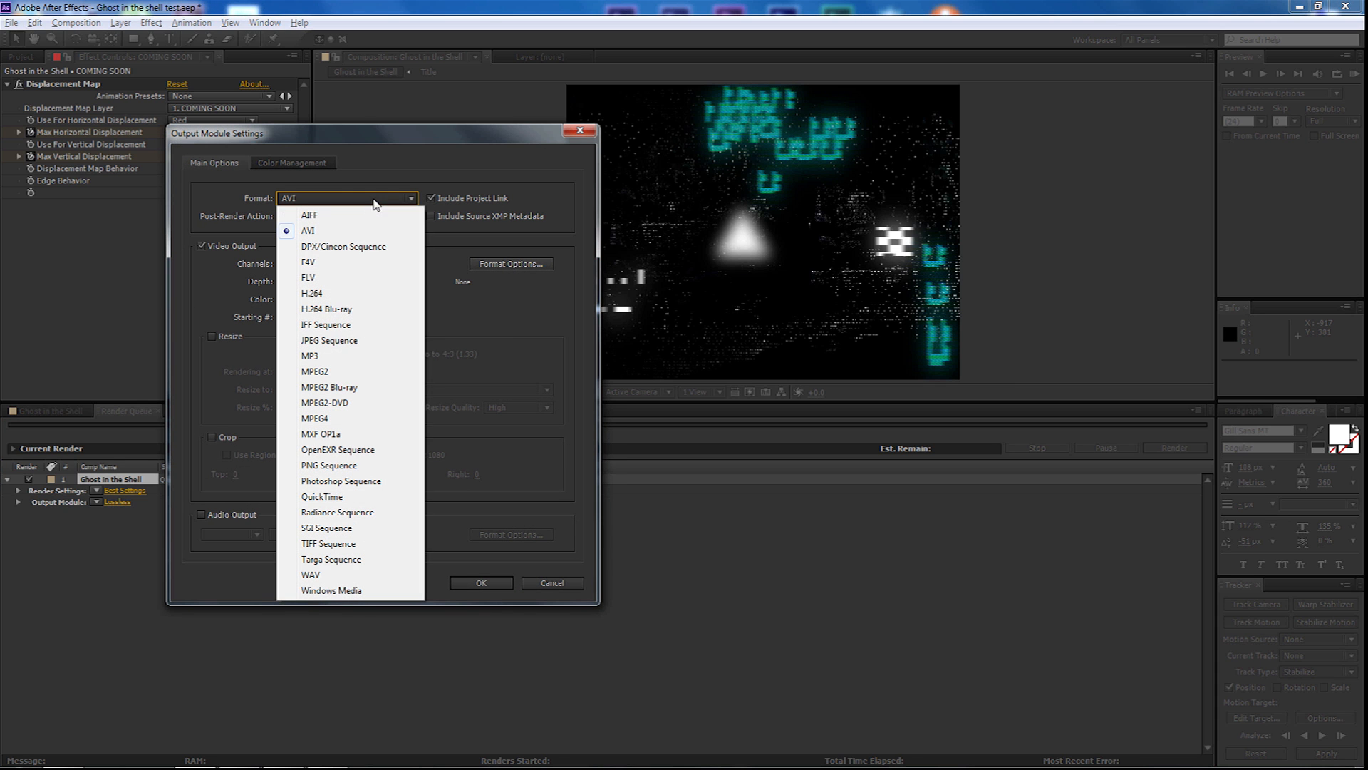
click(370, 293)
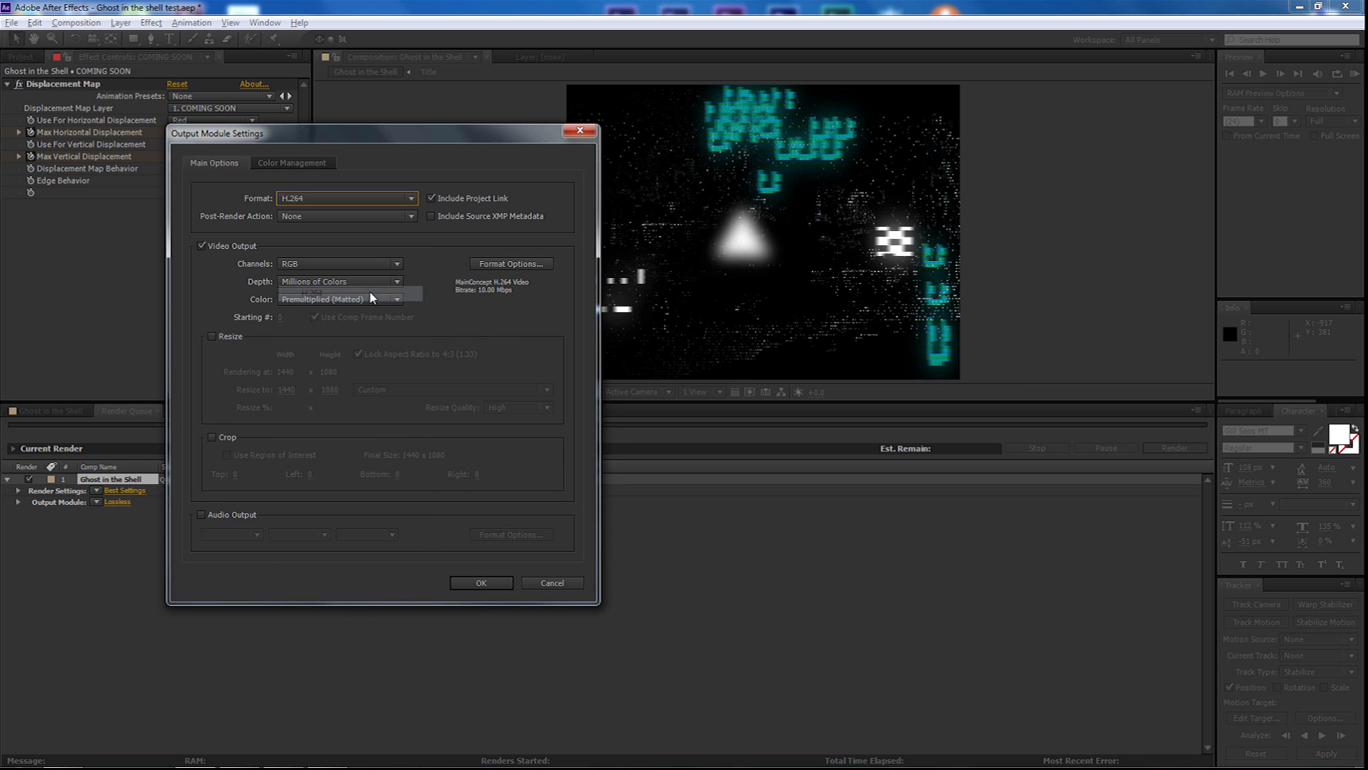
click(201, 514)
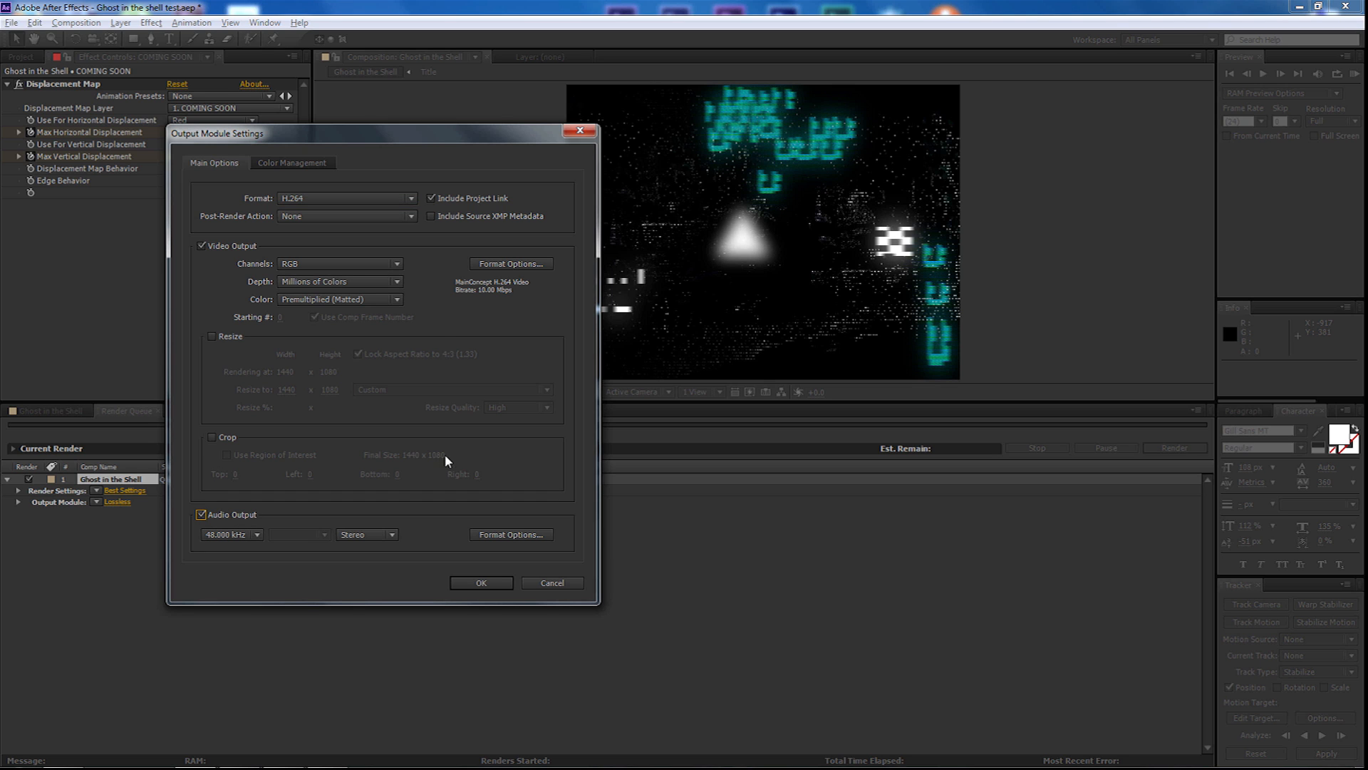
Set the H.264 target bitrate to 15 Mbps and the maximum to 25 Mbps, and start rendering the composition
click(496, 263)
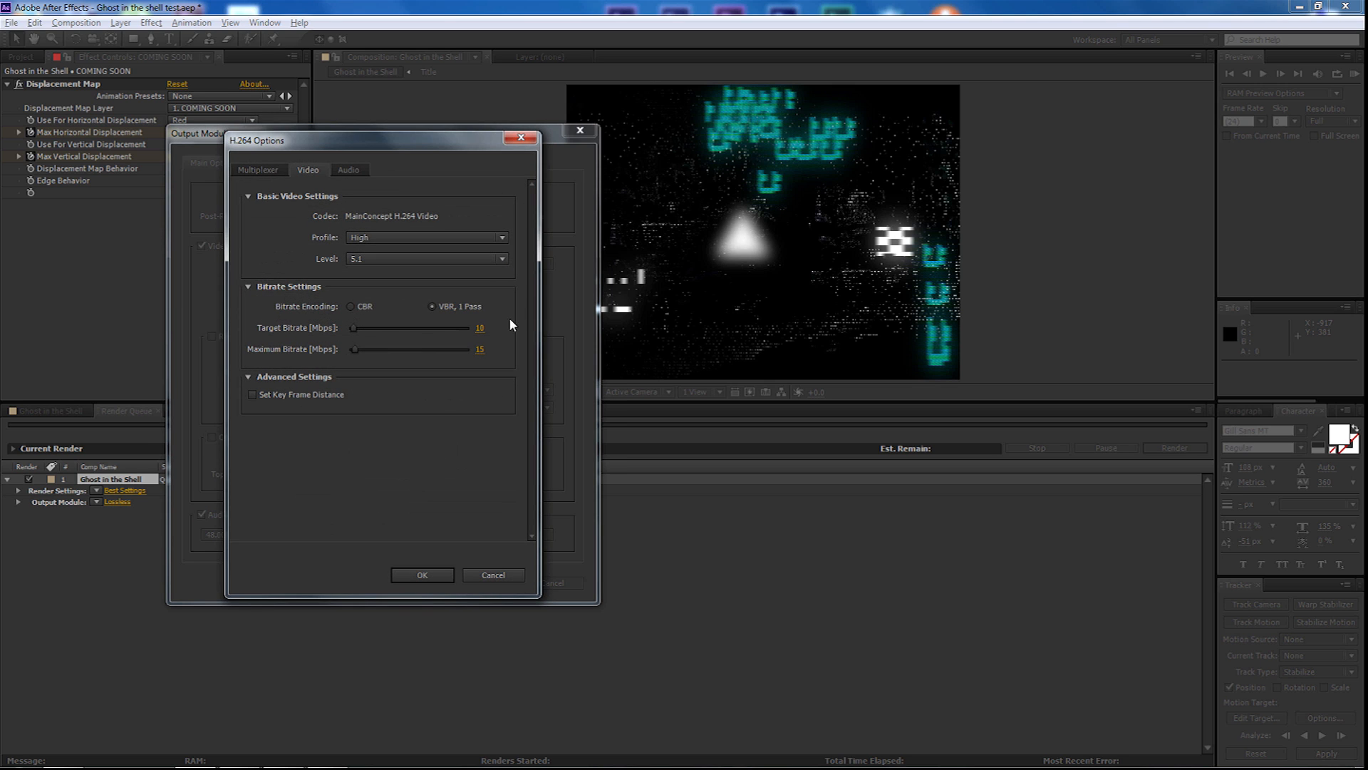
click(479, 329)
text(1)
click(480, 349)
text(25)
click(486, 405)
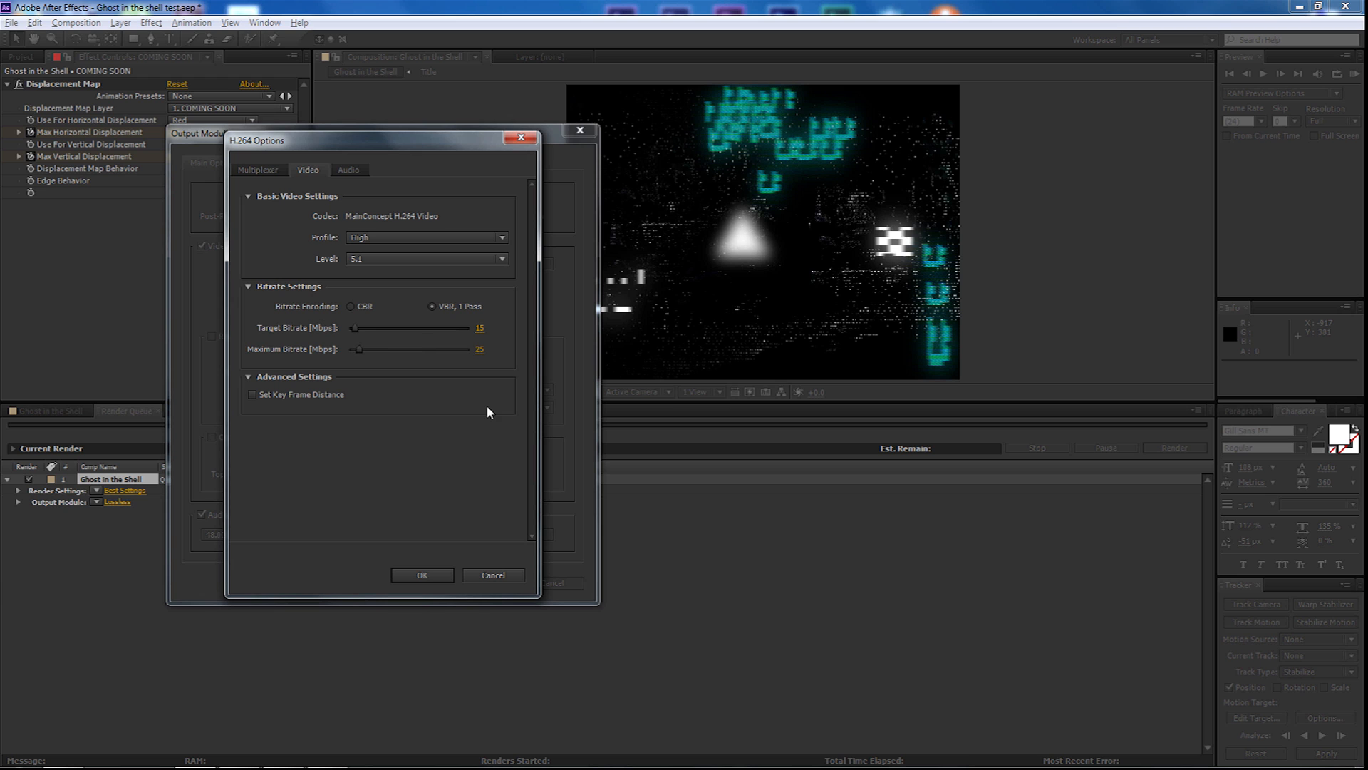
click(424, 575)
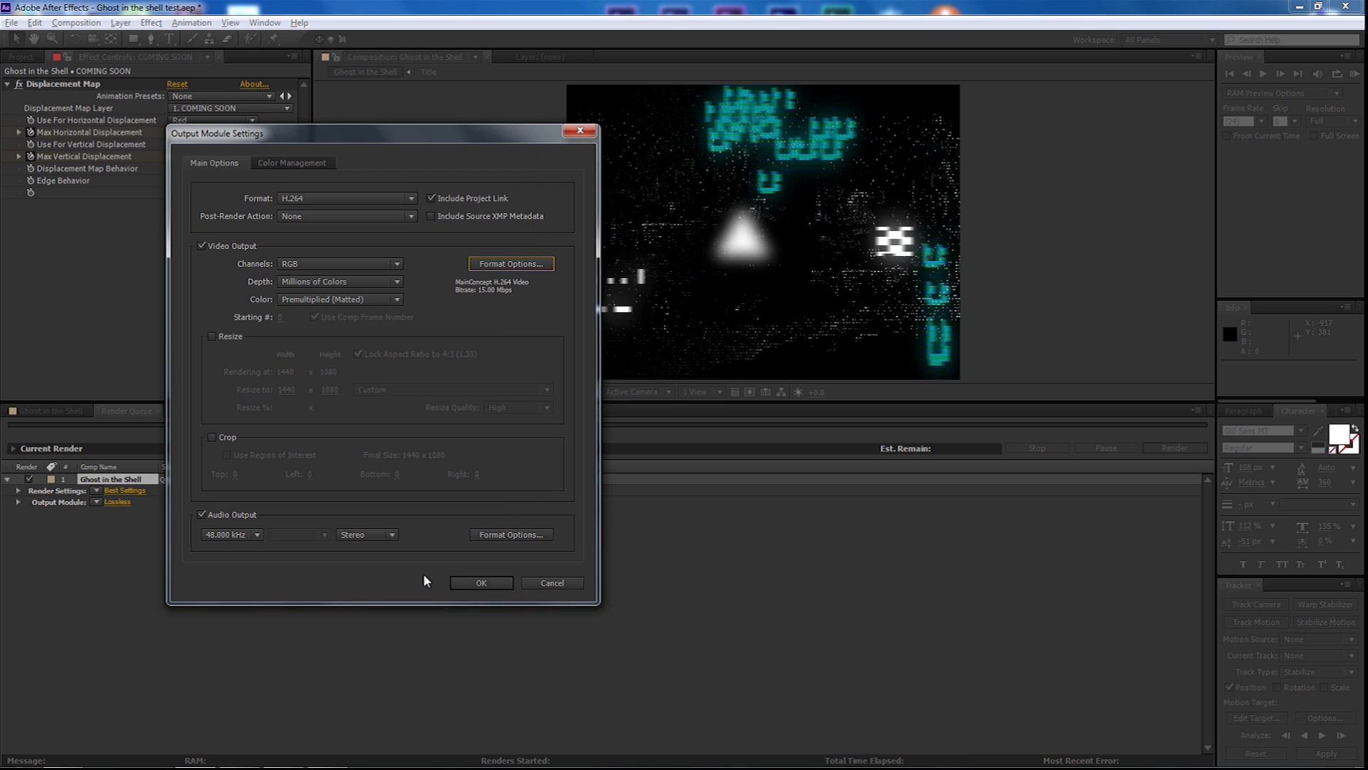
click(463, 583)
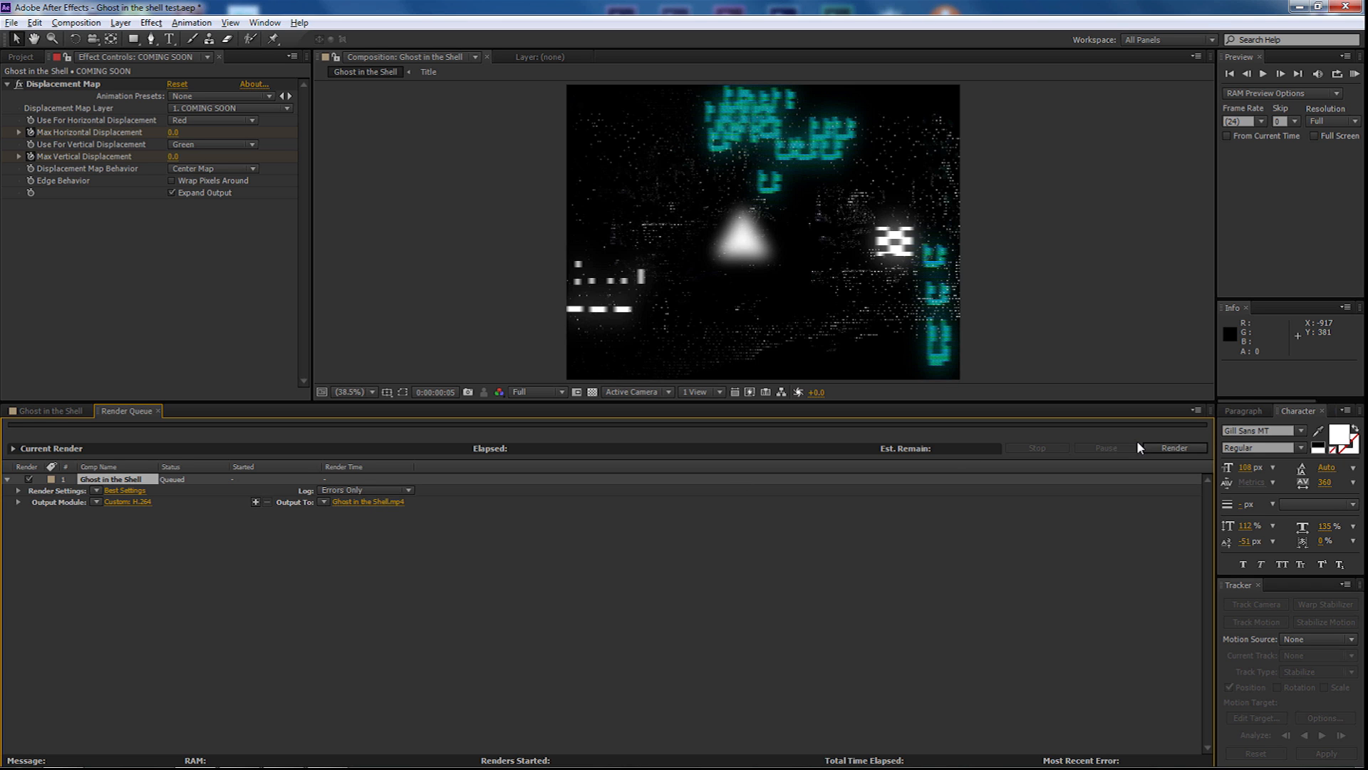
click(1161, 447)
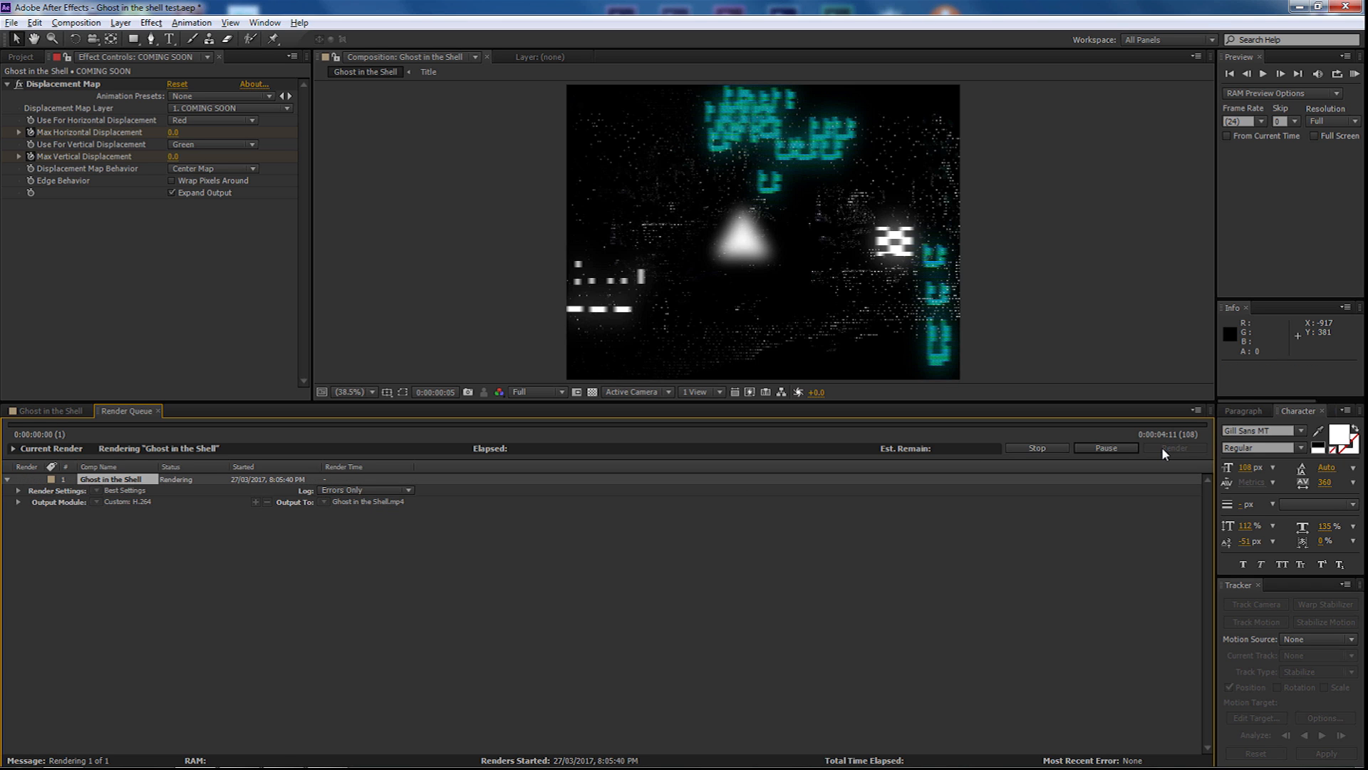